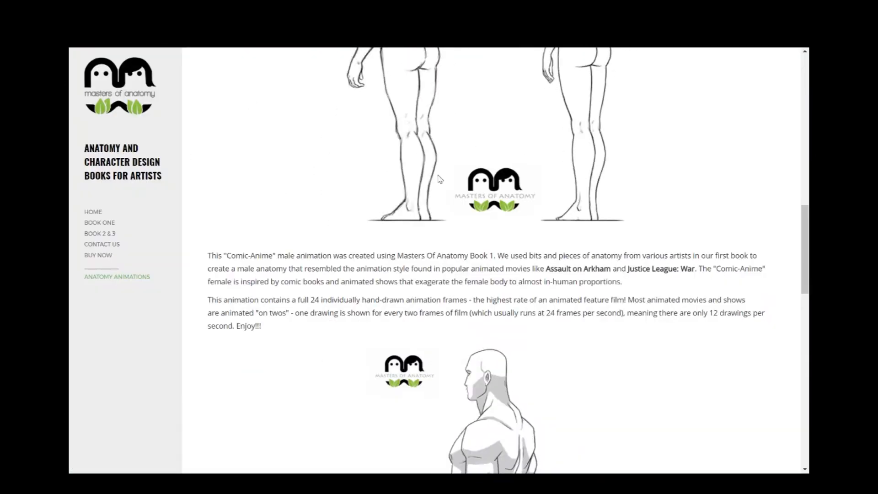
- Look through the figure turnaround animations on the Masters of Anatomy page, down to the shaded comic-anime male
{"action": "scroll", "coordinate": [439, 179], "scroll_direction": "down", "scroll_amount": 10}
{"action": "scroll", "coordinate": [439, 178], "scroll_direction": "up", "scroll_amount": 5}
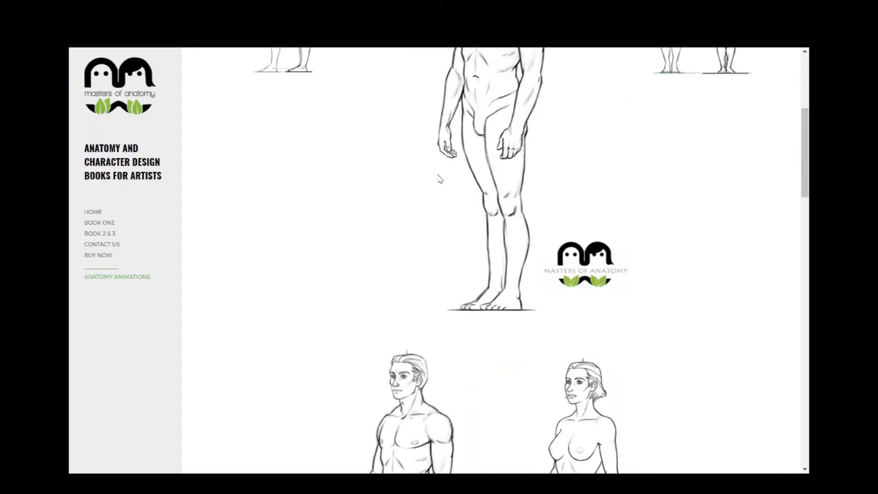
{"action": "scroll", "coordinate": [439, 179], "scroll_direction": "up", "scroll_amount": 3}
{"action": "scroll", "coordinate": [439, 178], "scroll_direction": "up", "scroll_amount": 1}
{"action": "scroll", "coordinate": [439, 178], "scroll_direction": "down", "scroll_amount": 2}
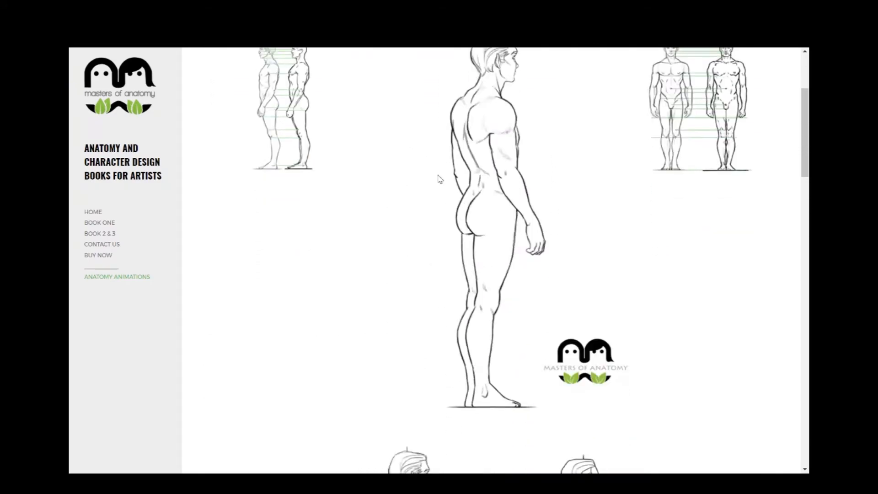
{"action": "scroll", "coordinate": [439, 178], "scroll_direction": "down", "scroll_amount": 5}
{"action": "scroll", "coordinate": [439, 178], "scroll_direction": "down", "scroll_amount": 5}
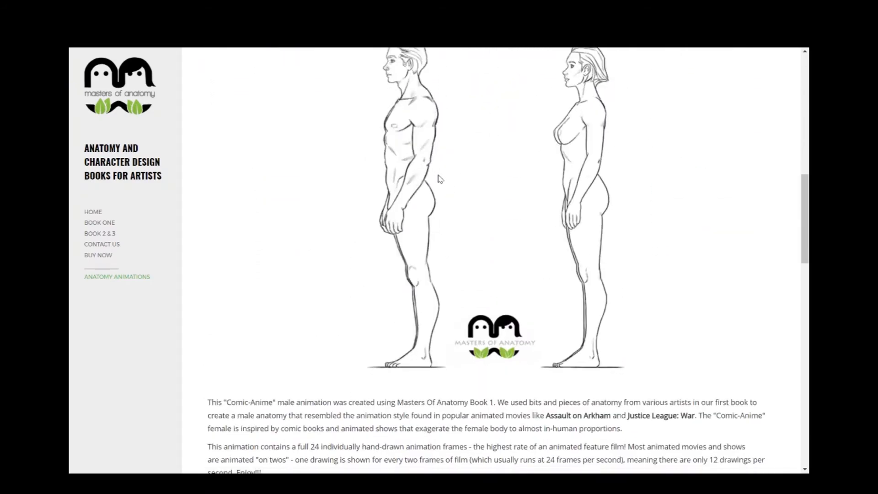
{"action": "scroll", "coordinate": [438, 178], "scroll_direction": "down", "scroll_amount": 10}
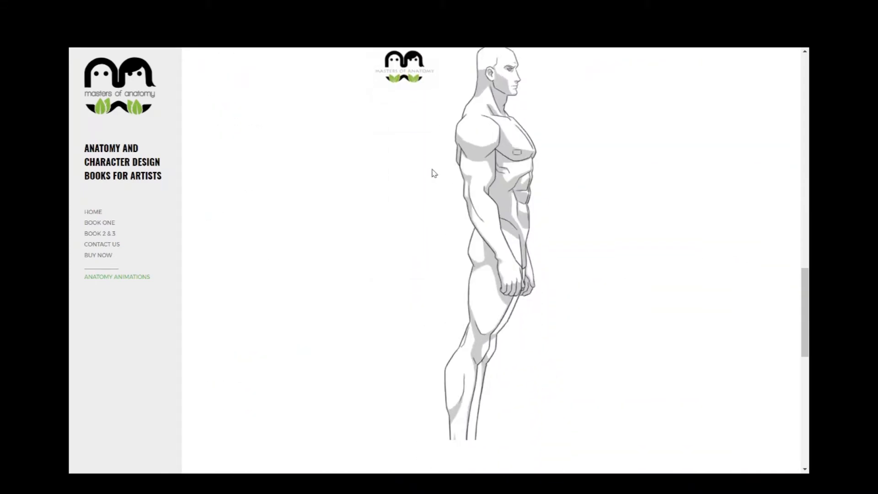
{"action": "scroll", "coordinate": [432, 172], "scroll_direction": "up", "scroll_amount": 1}
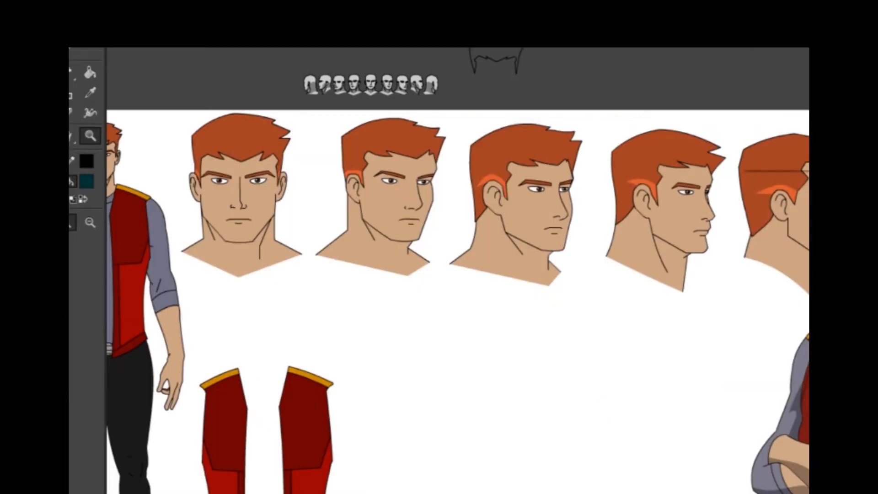
{"action": "left_click", "coordinate": [759, 49]}
{"action": "left_click", "coordinate": [760, 55]}
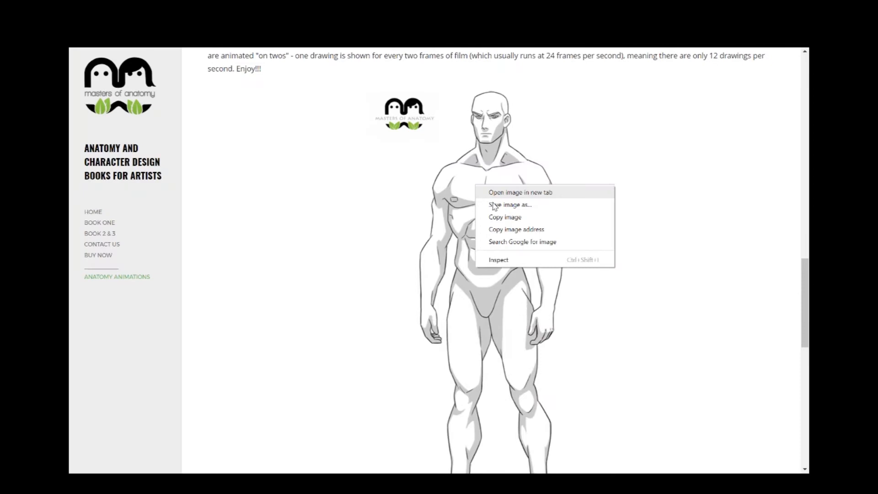
{"action": "key", "text": "Escape"}
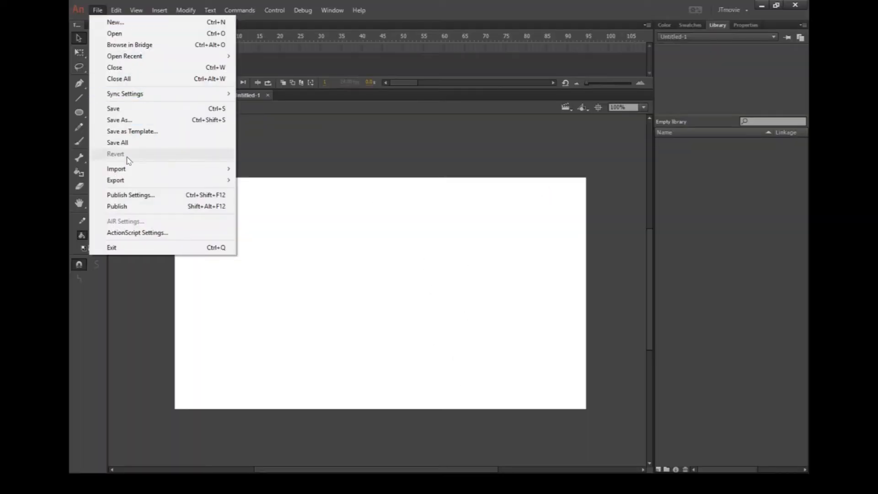
- Switch to Animate, import the masters_of_anatomy_anime_male_turn image to the stage, and scrub through its frames
{"action": "mouse_move", "coordinate": [161, 168]}
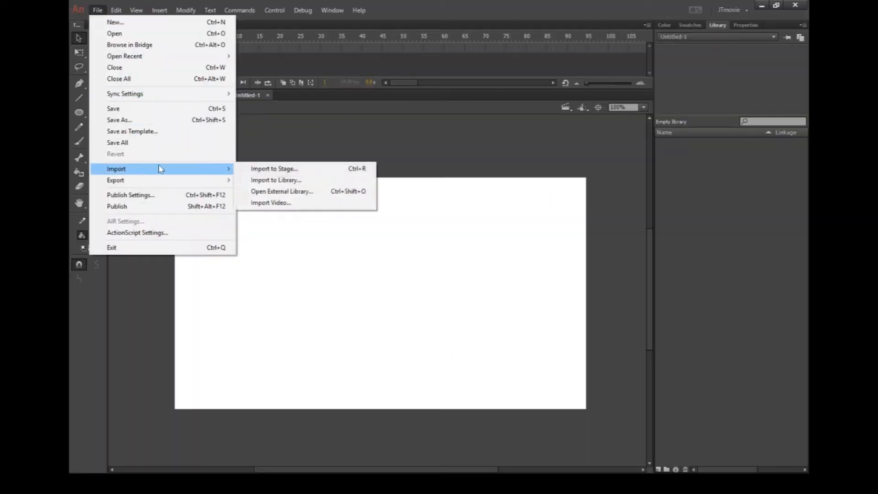
{"action": "left_click", "coordinate": [289, 170]}
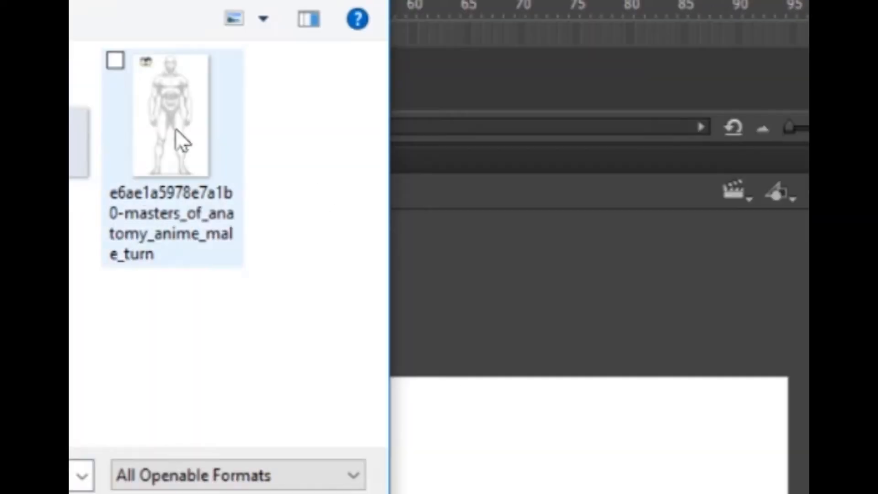
{"action": "double_click", "coordinate": [355, 87]}
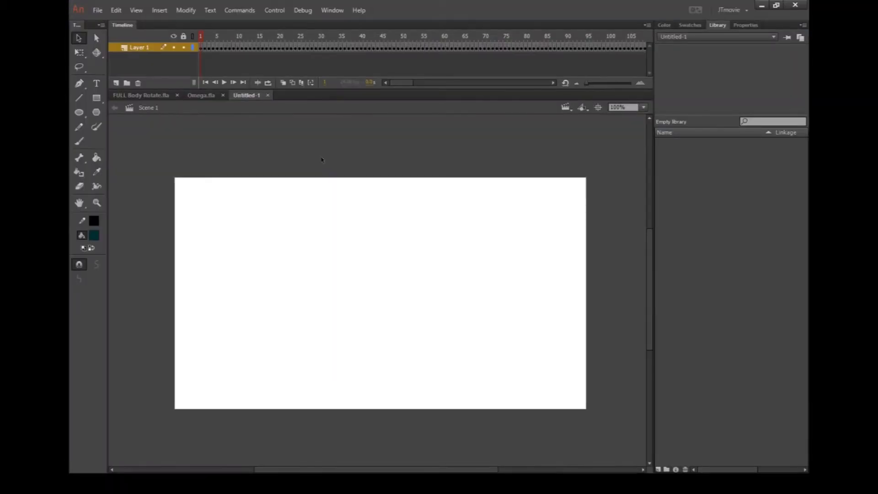
{"action": "left_click_drag", "start_coordinate": [202, 36], "coordinate": [387, 38]}
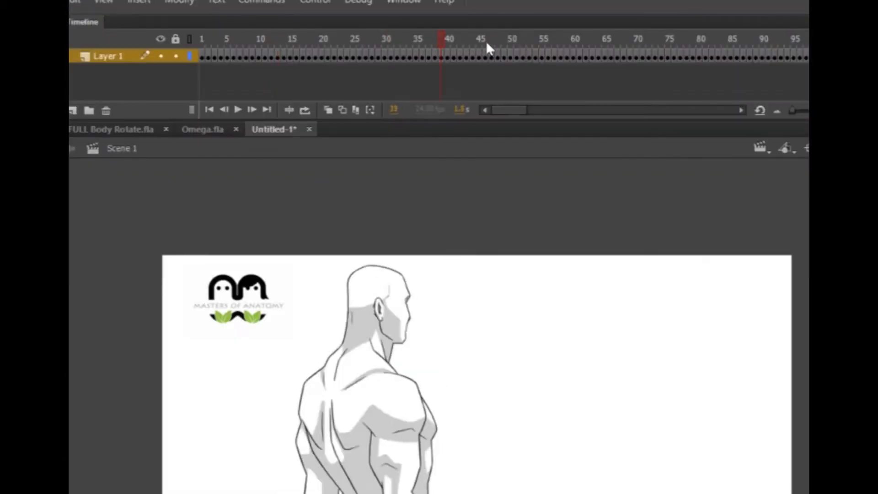
{"action": "left_click_drag", "start_coordinate": [486, 40], "coordinate": [191, 57]}
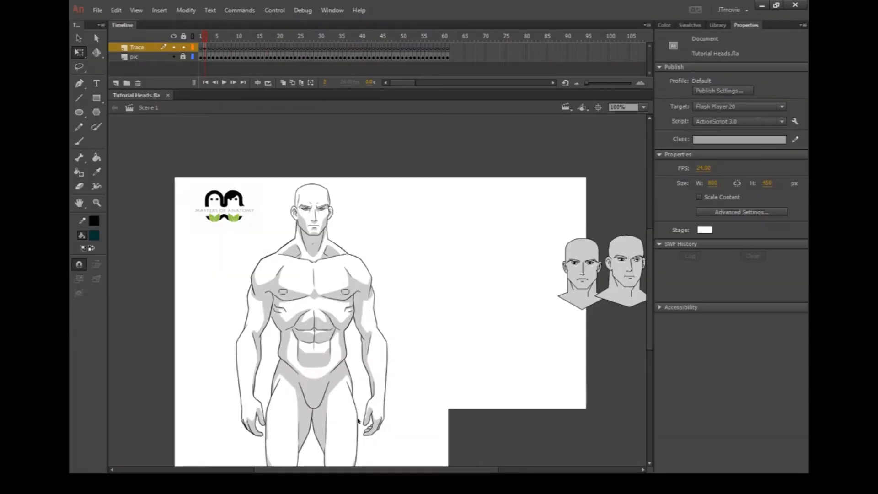
- Move the front-view grey head group across the reference figure's face so it sits beside the three-quarter head
{"action": "left_click_drag", "start_coordinate": [368, 469], "coordinate": [332, 469]}
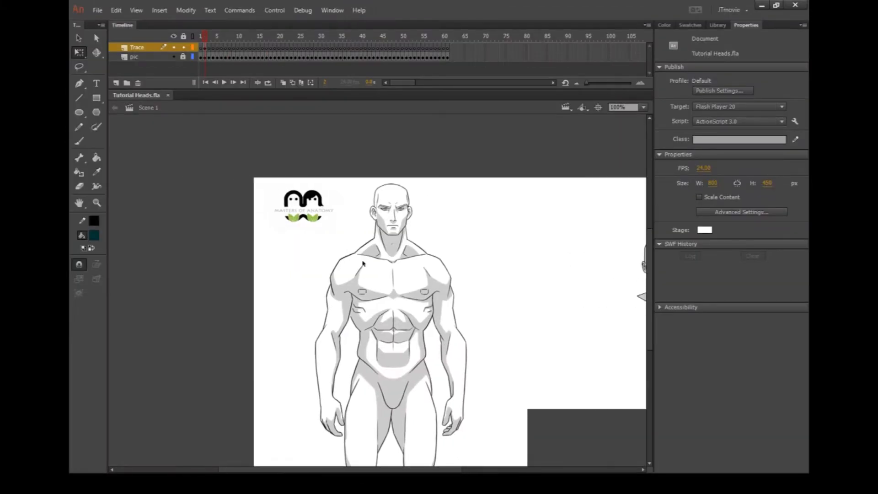
{"action": "scroll", "coordinate": [364, 256], "scroll_direction": "up", "scroll_amount": 1}
{"action": "scroll", "coordinate": [420, 211], "scroll_direction": "up", "scroll_amount": 1}
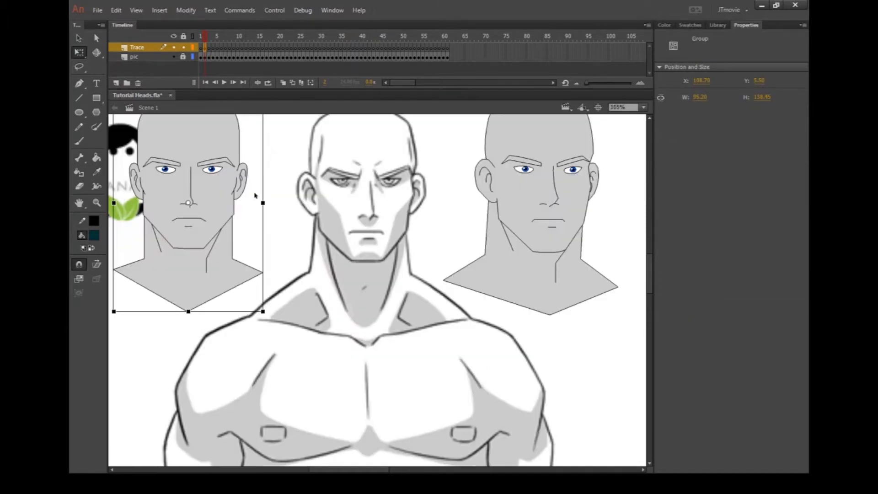
{"action": "left_click_drag", "start_coordinate": [232, 192], "coordinate": [281, 192]}
{"action": "scroll", "coordinate": [299, 184], "scroll_direction": "up", "scroll_amount": 2}
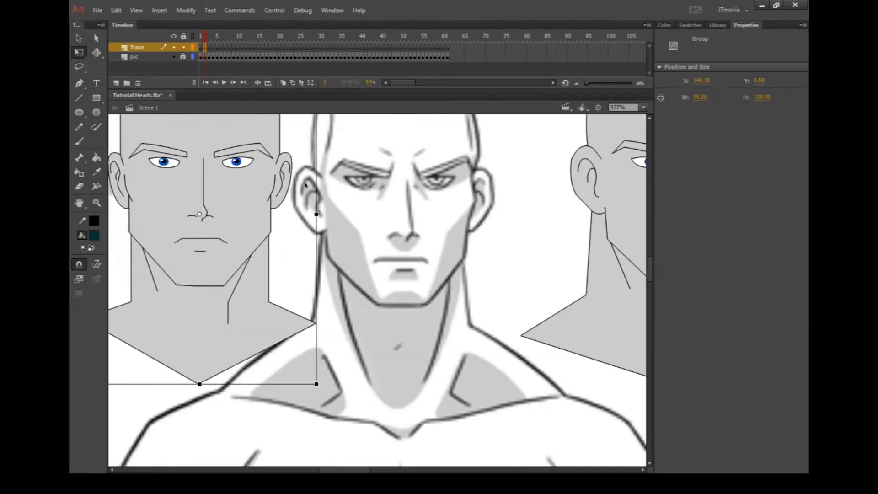
{"action": "scroll", "coordinate": [329, 186], "scroll_direction": "down", "scroll_amount": 5}
{"action": "scroll", "coordinate": [377, 208], "scroll_direction": "up", "scroll_amount": 5}
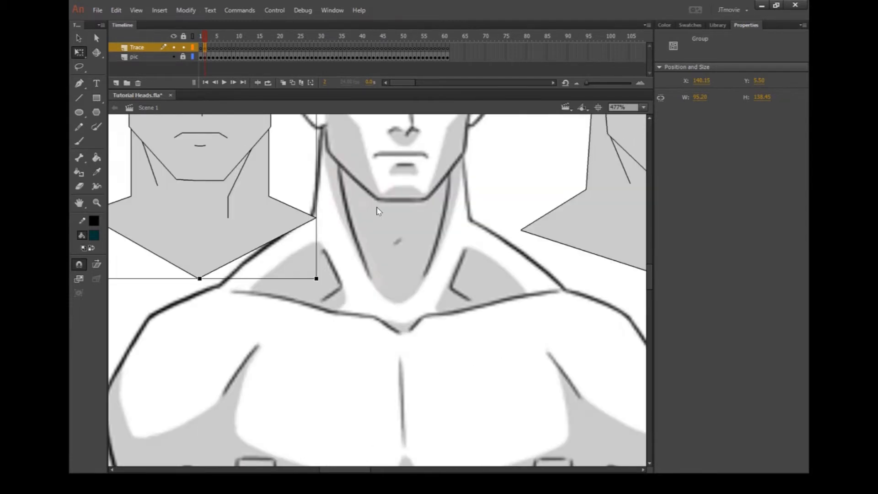
{"action": "scroll", "coordinate": [378, 210], "scroll_direction": "down", "scroll_amount": 2}
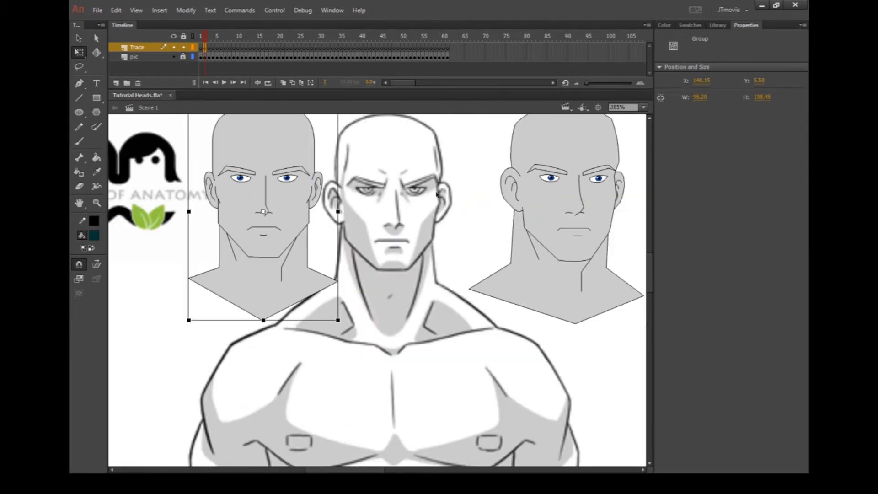
{"action": "left_click", "coordinate": [464, 184]}
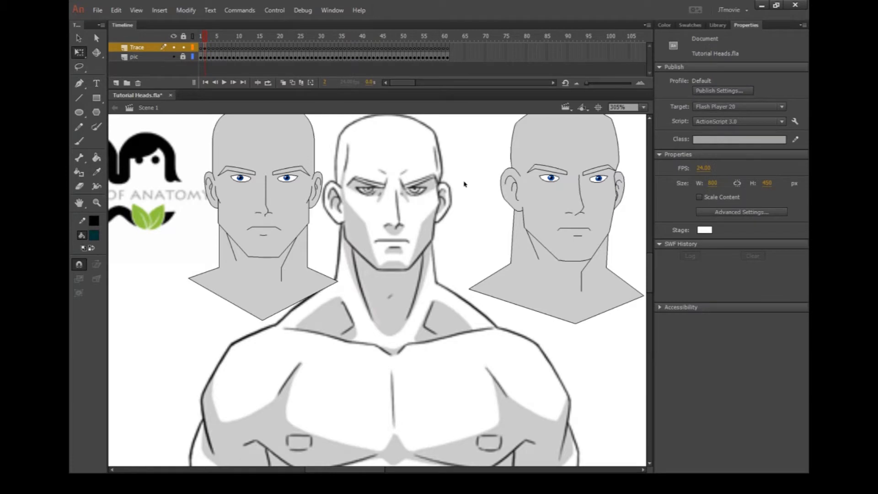
{"action": "scroll", "coordinate": [450, 187], "scroll_direction": "up", "scroll_amount": 1}
{"action": "left_click_drag", "start_coordinate": [227, 215], "coordinate": [457, 202]}
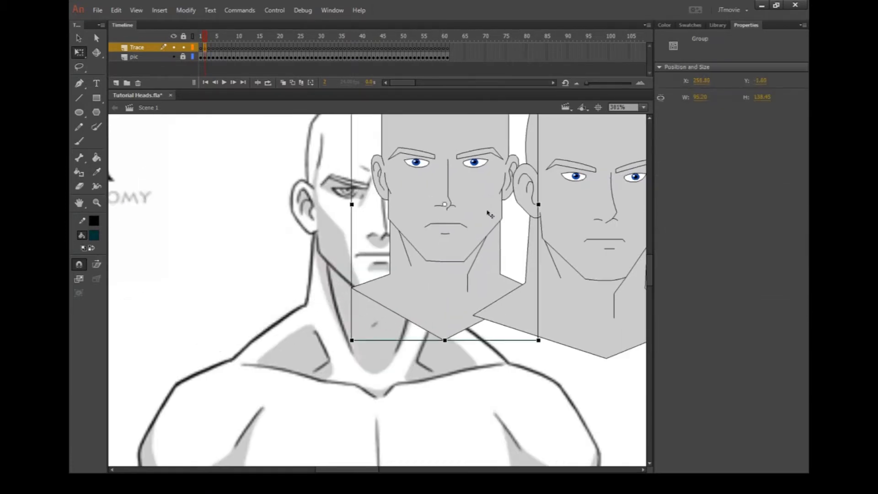
- Shift the eyebrows slightly left inside the three-quarter head group, and nudge the whole head group left
{"action": "scroll", "coordinate": [514, 229], "scroll_direction": "up", "scroll_amount": 2}
{"action": "scroll", "coordinate": [398, 308], "scroll_direction": "right", "scroll_amount": 5}
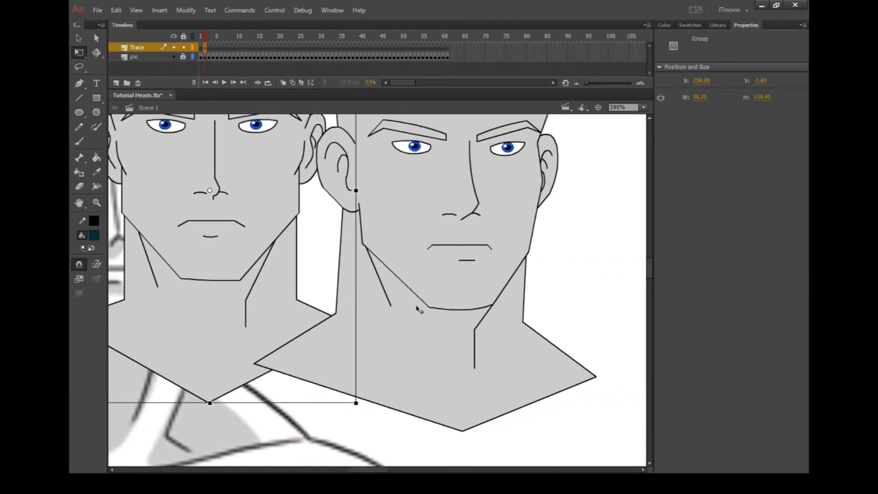
{"action": "scroll", "coordinate": [398, 308], "scroll_direction": "up", "scroll_amount": 3}
{"action": "double_click", "coordinate": [481, 247]}
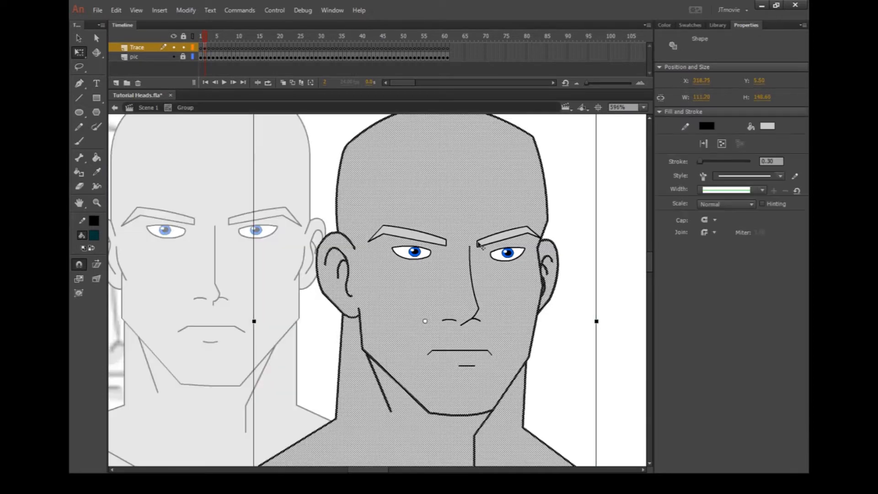
{"action": "left_click", "coordinate": [484, 242]}
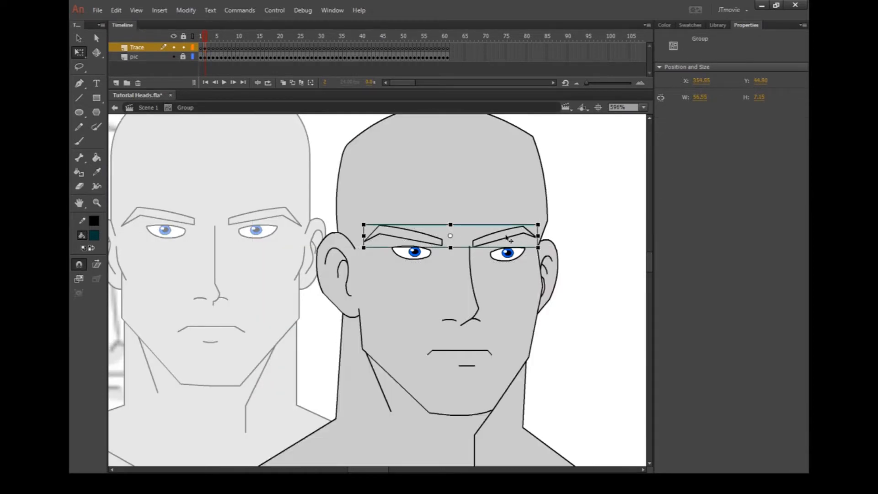
{"action": "left_click_drag", "start_coordinate": [508, 238], "coordinate": [536, 237]}
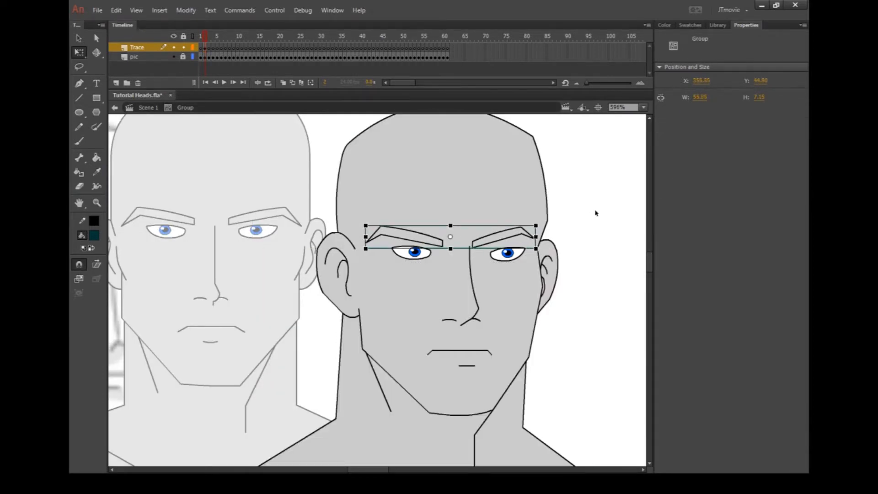
{"action": "double_click", "coordinate": [596, 213]}
{"action": "key", "text": "shift+Left"}
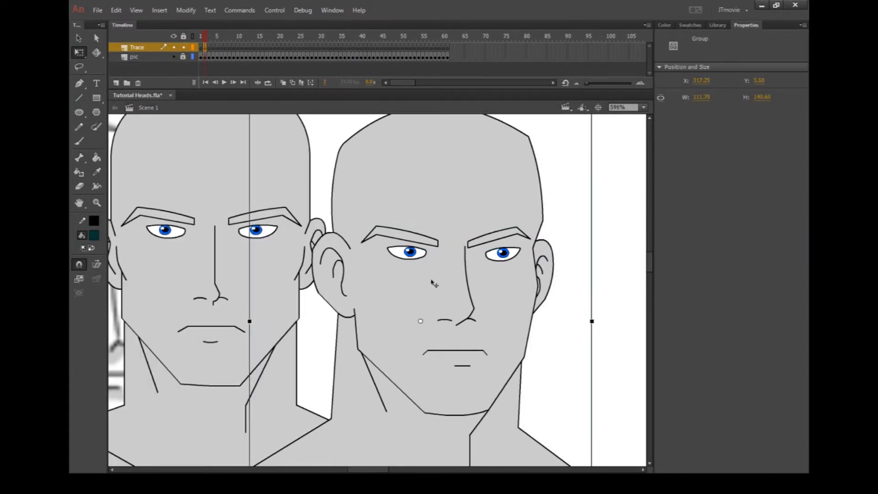
- Reposition the eyebrows inside the three-quarter head group, moving them right and back slightly left to fit the face
{"action": "double_click", "coordinate": [426, 240]}
{"action": "left_click_drag", "start_coordinate": [426, 240], "coordinate": [439, 241]}
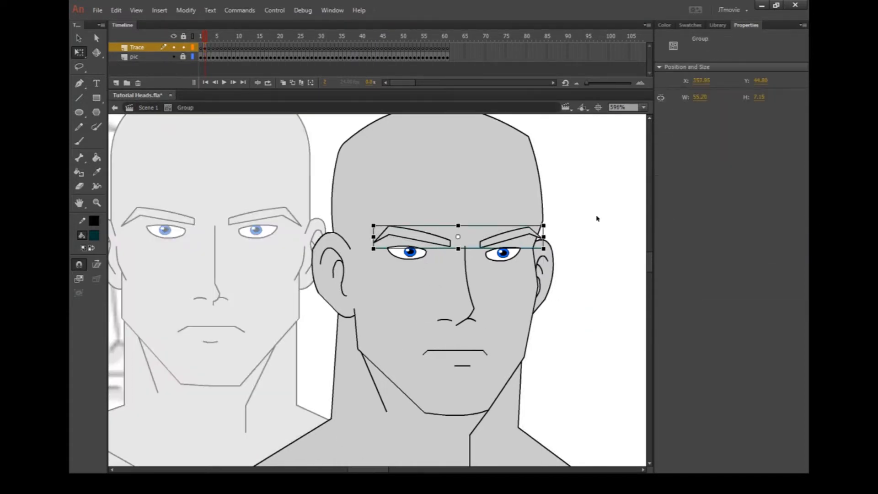
{"action": "double_click", "coordinate": [597, 214]}
{"action": "double_click", "coordinate": [524, 236]}
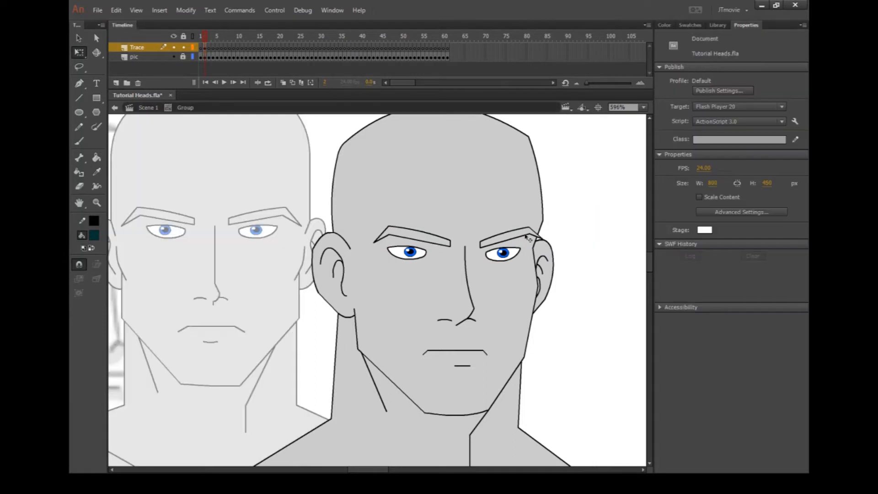
{"action": "left_click_drag", "start_coordinate": [525, 236], "coordinate": [521, 236]}
{"action": "double_click", "coordinate": [593, 210]}
{"action": "left_click", "coordinate": [611, 206]}
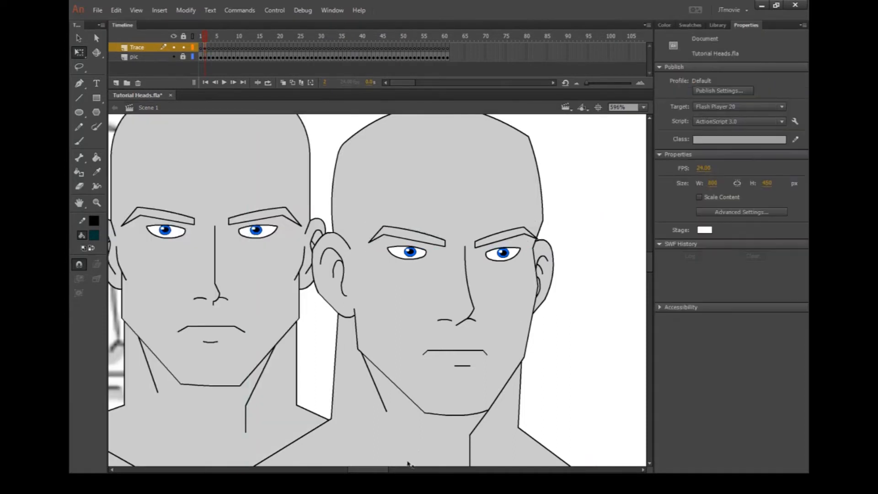
- Move the front-view head group slightly down and left, to about X 249.1, Y 3.6, away from the three-quarter head
{"action": "mouse_move", "coordinate": [382, 471]}
{"action": "left_mouse_down"}
{"action": "mouse_move", "coordinate": [367, 473]}
{"action": "mouse_move", "coordinate": [374, 472]}
{"action": "left_mouse_up"}
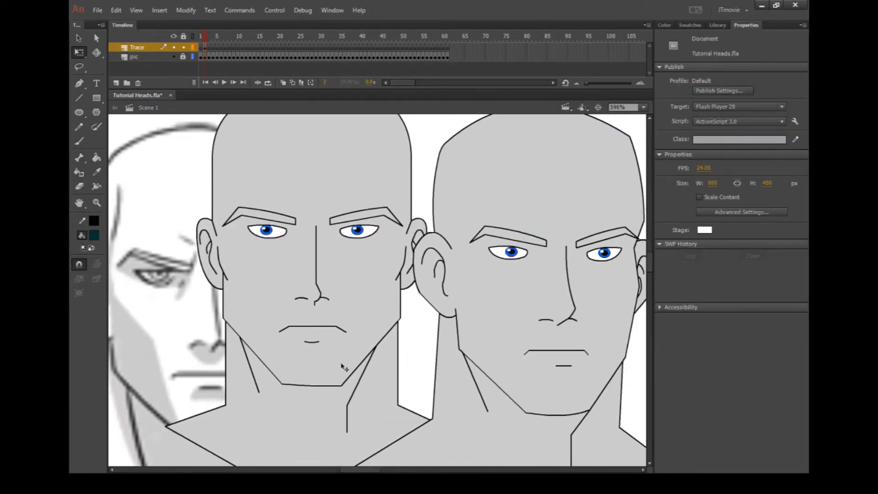
{"action": "left_click_drag", "start_coordinate": [347, 372], "coordinate": [322, 383]}
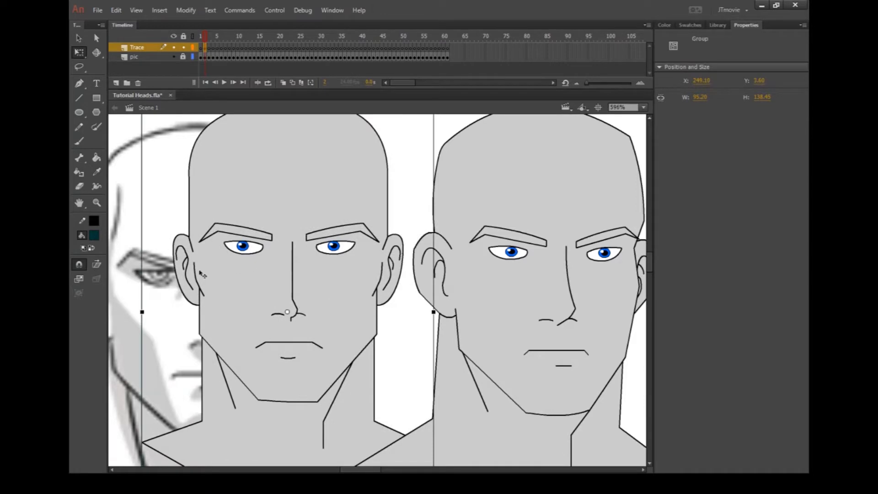
{"action": "scroll", "coordinate": [208, 385], "scroll_direction": "down", "scroll_amount": 3}
{"action": "scroll", "coordinate": [215, 391], "scroll_direction": "up", "scroll_amount": 3}
{"action": "scroll", "coordinate": [374, 314], "scroll_direction": "down", "scroll_amount": 1}
{"action": "left_click_drag", "start_coordinate": [369, 471], "coordinate": [356, 472]}
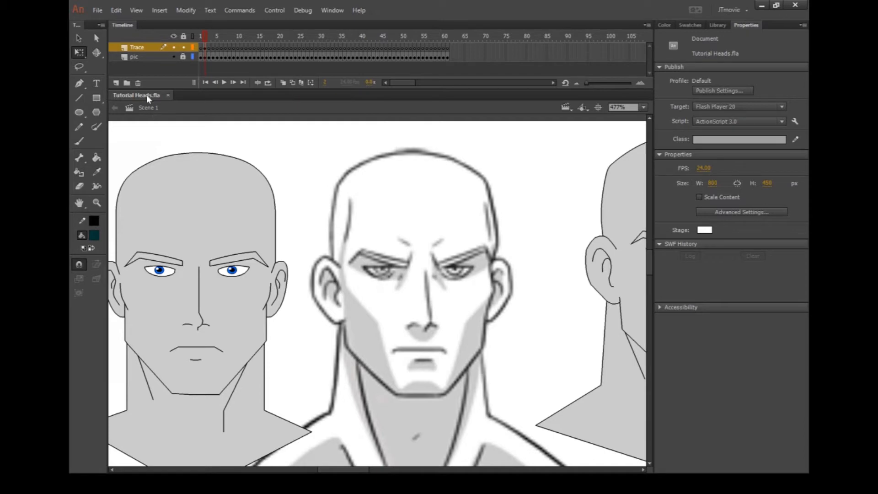
- Move the front-view head group slightly left and up, farther from the reference head
{"action": "left_click", "coordinate": [184, 48]}
{"action": "left_click", "coordinate": [183, 48]}
{"action": "left_click_drag", "start_coordinate": [209, 167], "coordinate": [183, 159]}
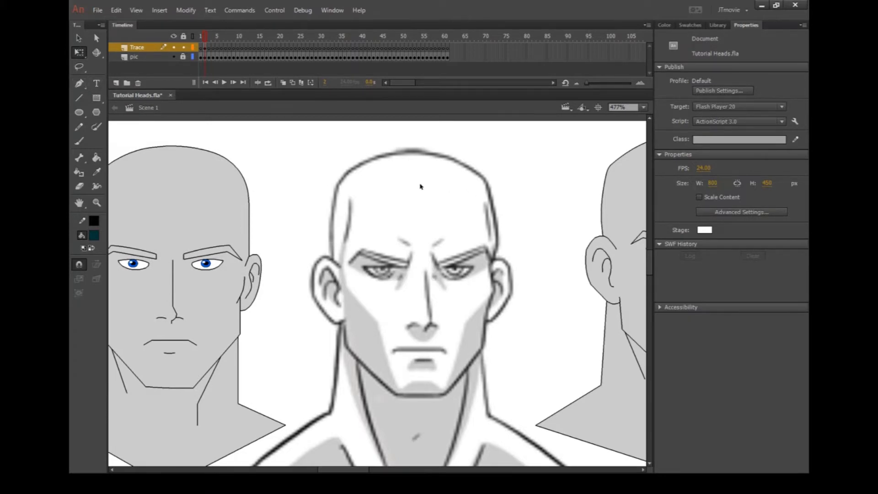
- Enter the group over the reference head and draw a circle about 79.5 px in diameter around the cranium
{"action": "double_click", "coordinate": [421, 186]}
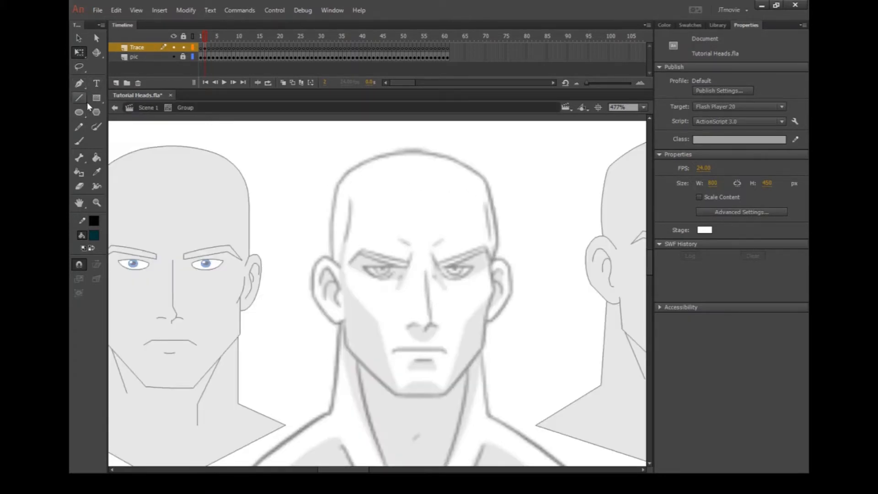
{"action": "left_click", "coordinate": [81, 112]}
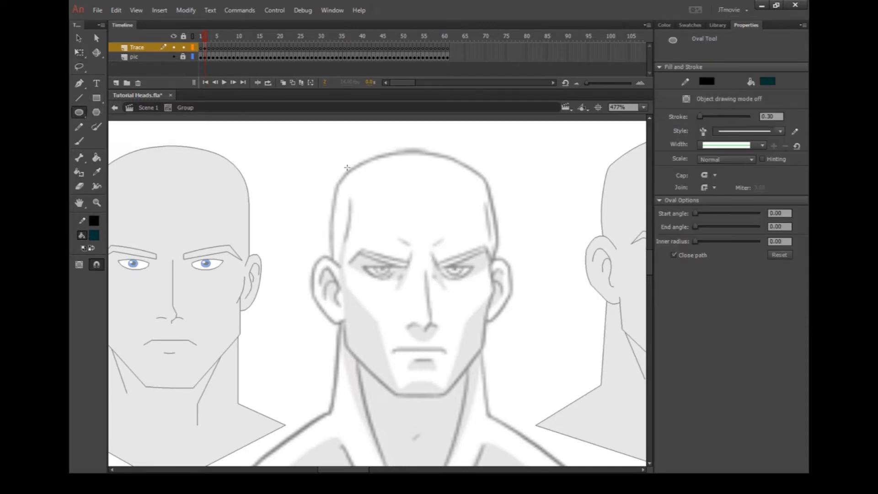
{"action": "mouse_move", "coordinate": [324, 148]}
{"action": "left_mouse_down"}
{"action": "mouse_move", "coordinate": [509, 334]}
{"action": "mouse_move", "coordinate": [517, 327]}
{"action": "left_mouse_up"}
- Delete the circle's dark teal fill and select its outline
{"action": "left_click", "coordinate": [79, 39]}
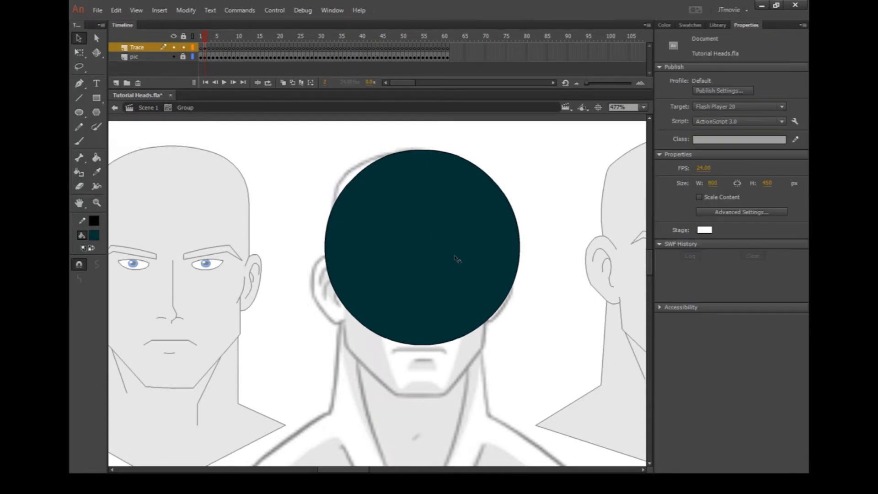
{"action": "left_click", "coordinate": [456, 257]}
{"action": "key", "text": "Delete"}
{"action": "left_click", "coordinate": [520, 257]}
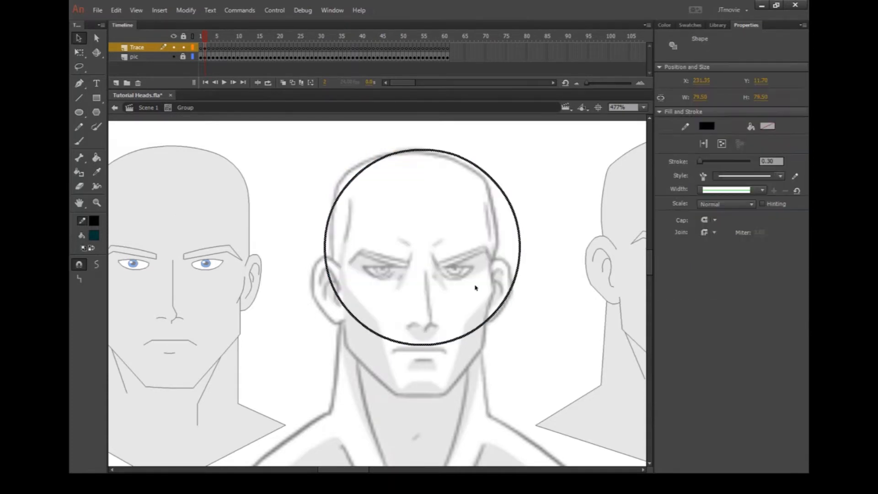
- Scale the circle outline with Free Transform to about 71.7 by 74.9 px, fitting it to the reference cranium
{"action": "key", "text": "q"}
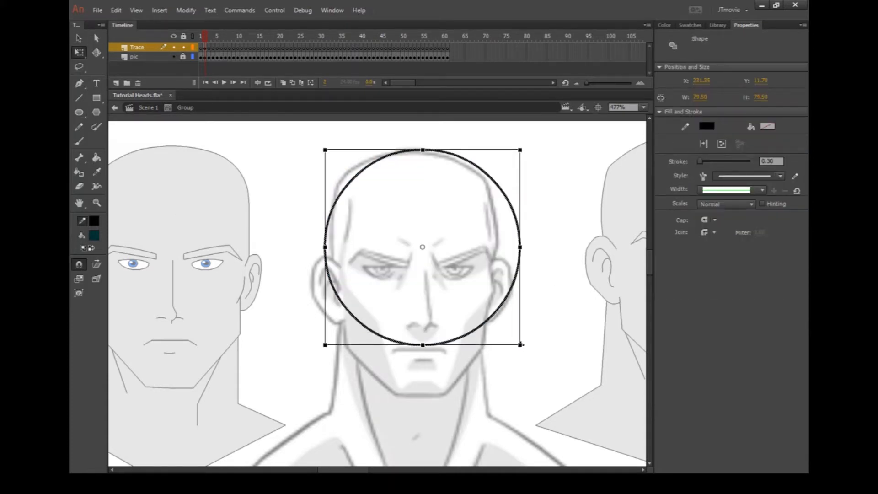
{"action": "mouse_move", "coordinate": [518, 343]}
{"action": "left_mouse_down"}
{"action": "mouse_move", "coordinate": [503, 336]}
{"action": "mouse_move", "coordinate": [515, 340]}
{"action": "left_mouse_up"}
{"action": "left_click_drag", "start_coordinate": [504, 283], "coordinate": [497, 273]}
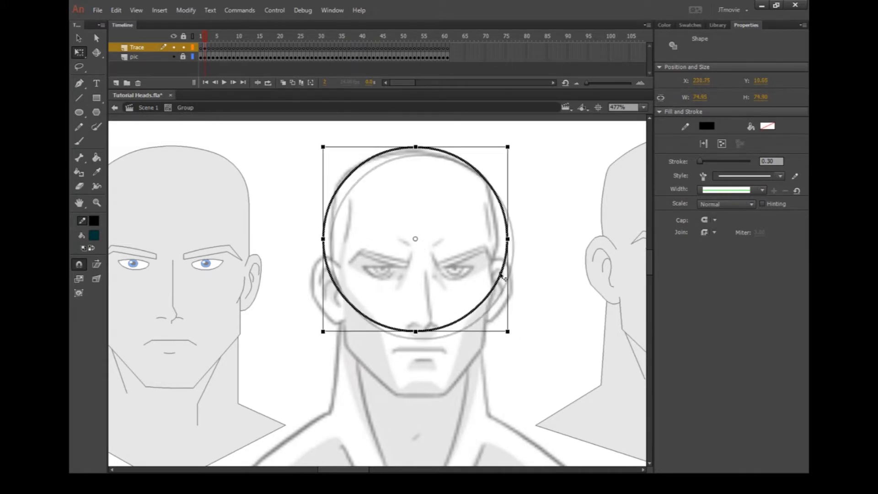
{"action": "left_click_drag", "start_coordinate": [506, 241], "coordinate": [502, 241]}
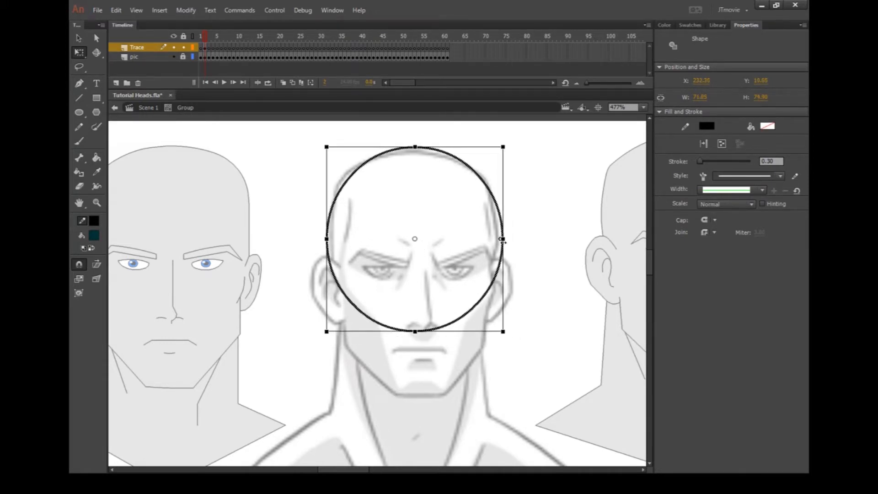
- Nudge the circle slightly down and left so its top meets the reference skull, then deselect it
{"action": "key", "text": "Down"}
{"action": "key", "text": "Down"}
{"action": "key", "text": "Down"}
{"action": "key", "text": "Down"}
{"action": "key", "text": "Down"}
{"action": "key", "text": "Down"}
{"action": "key", "text": "Down"}
{"action": "key", "text": "Left"}
{"action": "key", "text": "Left"}
{"action": "key", "text": "Left"}
{"action": "key", "text": "Left"}
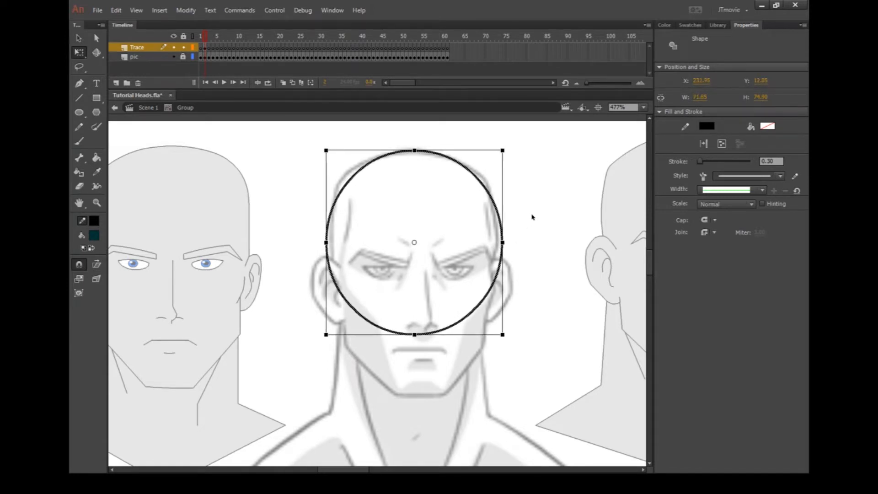
{"action": "left_click", "coordinate": [477, 204]}
- Save the file and draw straight lines for the skull's upper-left corner, extending outside the circle along the reference
{"action": "scroll", "coordinate": [360, 186], "scroll_direction": "up", "scroll_amount": 3}
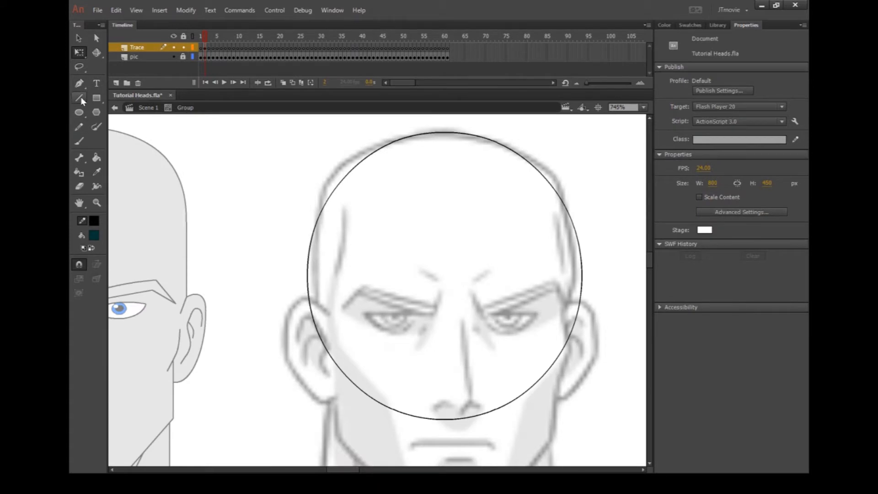
{"action": "left_click", "coordinate": [78, 97]}
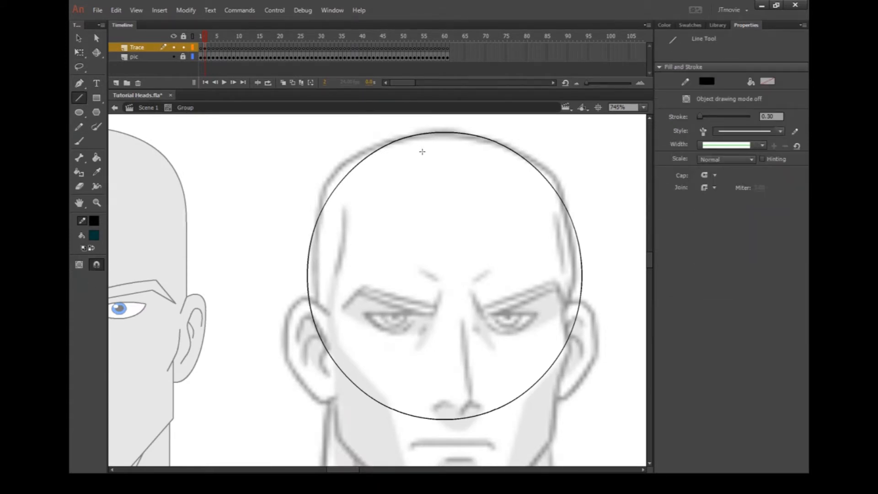
{"action": "key", "text": "ctrl+s"}
{"action": "scroll", "coordinate": [423, 174], "scroll_direction": "down", "scroll_amount": 1}
{"action": "scroll", "coordinate": [422, 174], "scroll_direction": "up", "scroll_amount": 1}
{"action": "mouse_move", "coordinate": [391, 142]}
{"action": "left_mouse_down"}
{"action": "mouse_move", "coordinate": [328, 172]}
{"action": "mouse_move", "coordinate": [350, 154]}
{"action": "left_mouse_up"}
{"action": "left_click", "coordinate": [82, 38]}
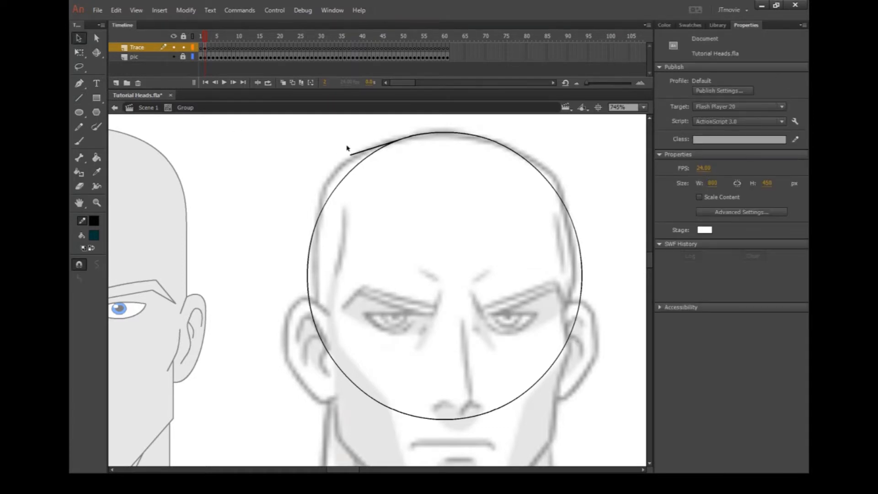
{"action": "left_click", "coordinate": [79, 98]}
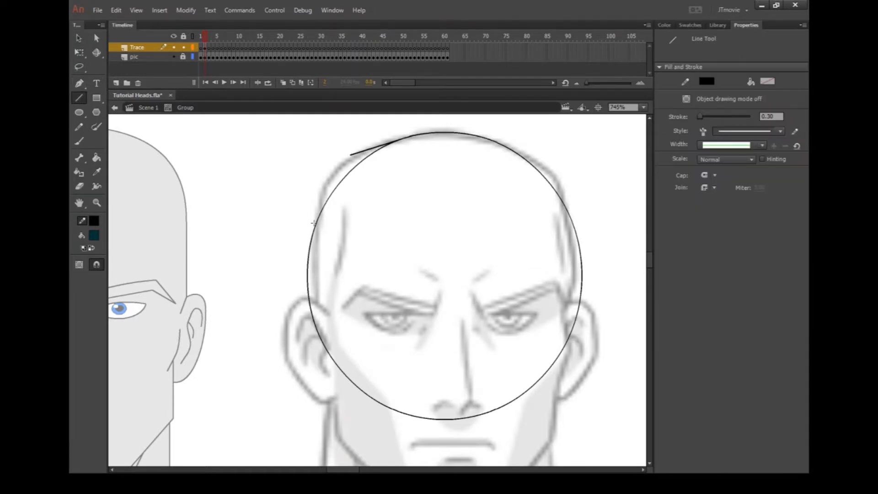
{"action": "mouse_move", "coordinate": [317, 220]}
{"action": "left_mouse_down"}
{"action": "mouse_move", "coordinate": [323, 173]}
{"action": "mouse_move", "coordinate": [343, 156]}
{"action": "mouse_move", "coordinate": [409, 172]}
{"action": "left_mouse_up"}
- Curve the skull's upper-left line to the reference and delete the leftover circle arcs inside that corner
{"action": "key", "text": "v"}
{"action": "key", "text": "Delete"}
{"action": "mouse_move", "coordinate": [364, 155]}
{"action": "left_mouse_down"}
{"action": "mouse_move", "coordinate": [412, 128]}
{"action": "mouse_move", "coordinate": [381, 150]}
{"action": "mouse_move", "coordinate": [408, 136]}
{"action": "left_mouse_up"}
{"action": "left_click_drag", "start_coordinate": [376, 152], "coordinate": [381, 145]}
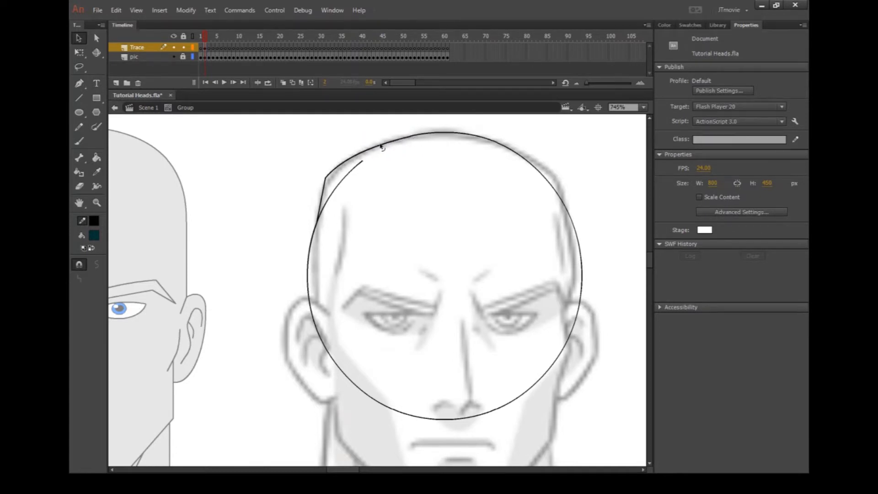
{"action": "left_click", "coordinate": [357, 165]}
{"action": "key", "text": "Delete"}
{"action": "scroll", "coordinate": [296, 205], "scroll_direction": "down", "scroll_amount": 1}
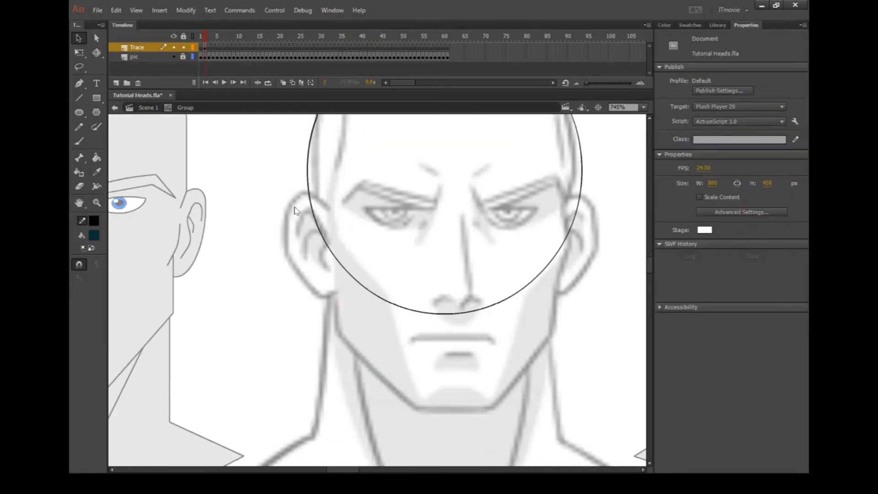
{"action": "scroll", "coordinate": [161, 253], "scroll_direction": "up", "scroll_amount": 1}
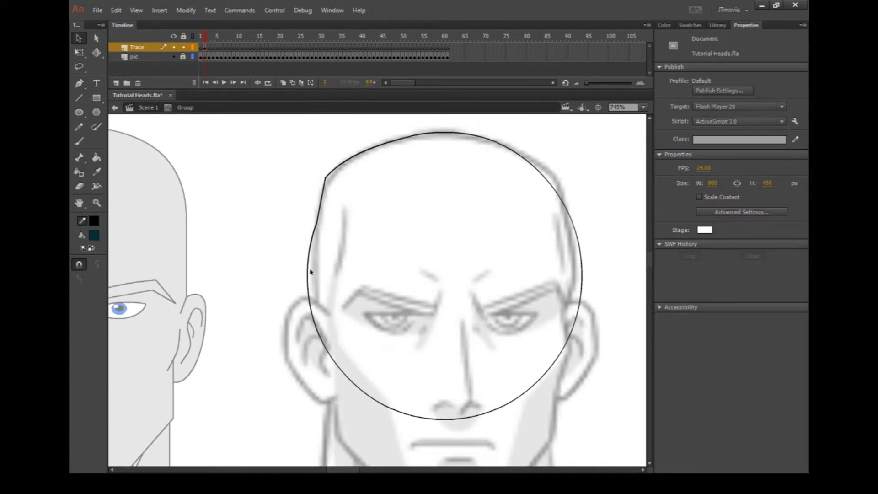
- Draw straight lines down the skull's left side to the ear and around its upper-right corner to the other ear
{"action": "left_click", "coordinate": [79, 98]}
{"action": "left_click_drag", "start_coordinate": [318, 225], "coordinate": [317, 304]}
{"action": "key", "text": "v"}
{"action": "key", "text": "n"}
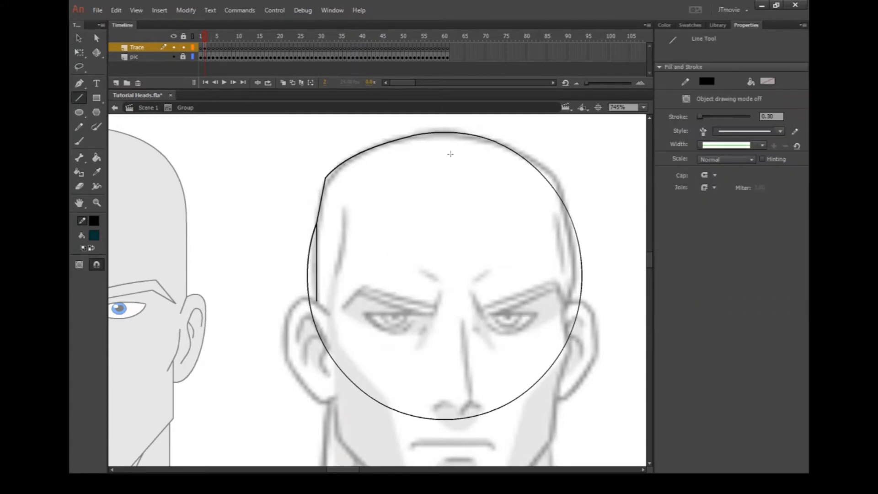
{"action": "mouse_move", "coordinate": [512, 150]}
{"action": "left_mouse_down"}
{"action": "mouse_move", "coordinate": [560, 181]}
{"action": "mouse_move", "coordinate": [569, 301]}
{"action": "left_mouse_up"}
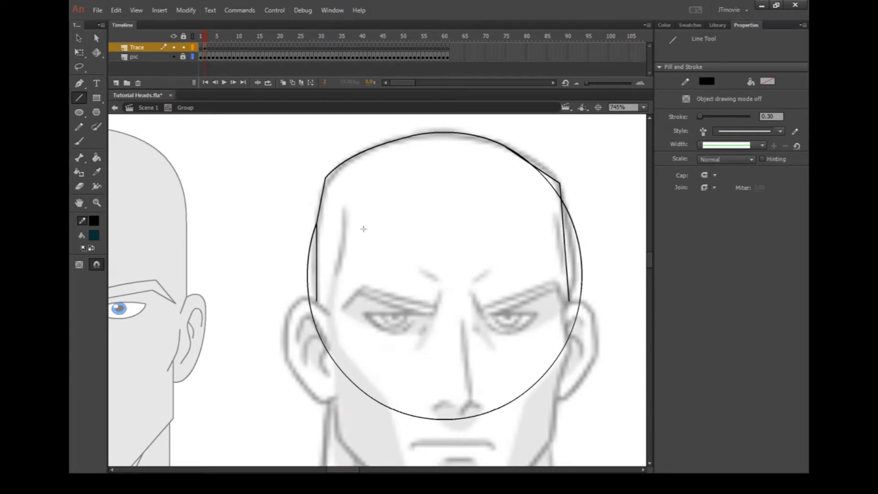
- Delete the redundant circle arcs around the skull's upper-right corner and right side, down to the ear
{"action": "left_click", "coordinate": [79, 39]}
{"action": "left_click", "coordinate": [548, 182]}
{"action": "key", "text": "Delete"}
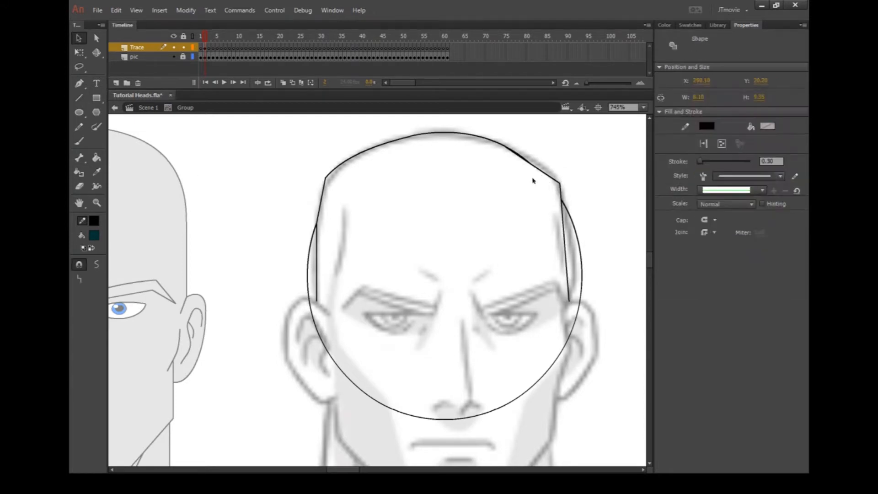
{"action": "left_click", "coordinate": [521, 156]}
{"action": "key", "text": "Delete"}
{"action": "left_click", "coordinate": [566, 210]}
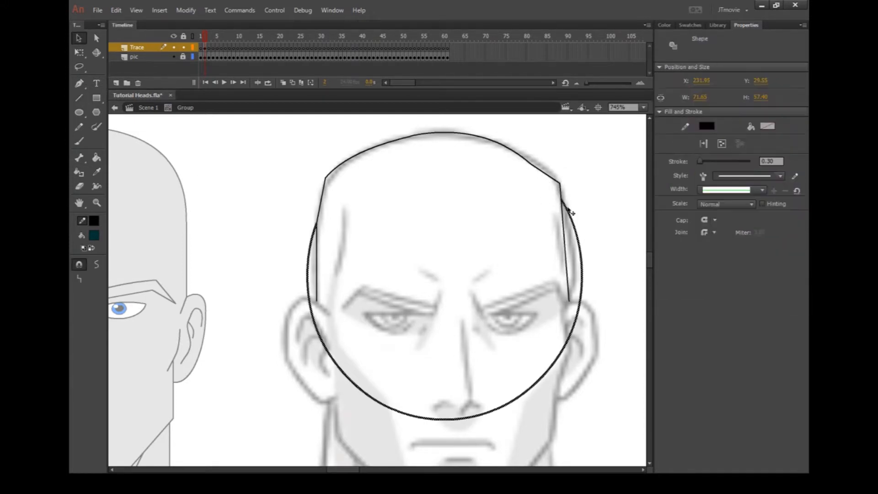
{"action": "left_click_drag", "start_coordinate": [589, 294], "coordinate": [578, 308]}
{"action": "key", "text": "Delete"}
{"action": "left_click", "coordinate": [582, 284]}
{"action": "key", "text": "Delete"}
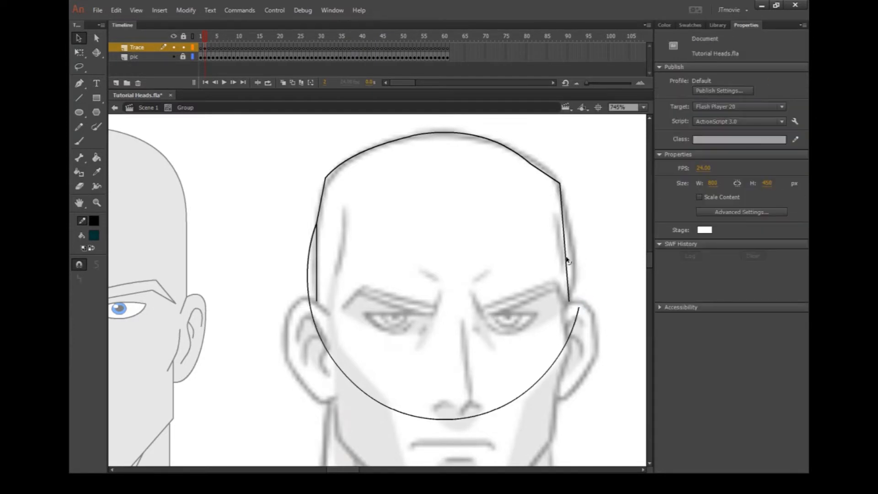
- Bend the skull's right side outward and clean up the upper-right corner line to follow the reference
{"action": "left_click_drag", "start_coordinate": [566, 258], "coordinate": [574, 263]}
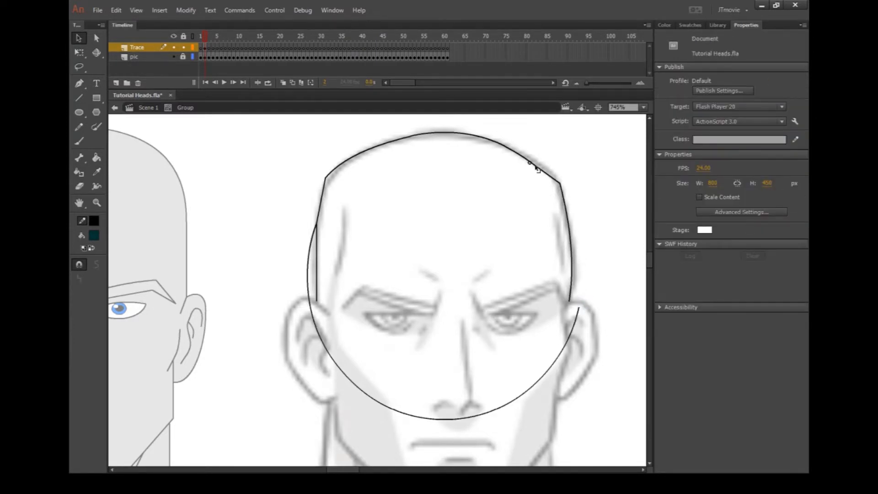
{"action": "mouse_move", "coordinate": [538, 148]}
{"action": "left_mouse_down"}
{"action": "mouse_move", "coordinate": [512, 180]}
{"action": "mouse_move", "coordinate": [514, 158]}
{"action": "mouse_move", "coordinate": [521, 159]}
{"action": "mouse_move", "coordinate": [513, 152]}
{"action": "mouse_move", "coordinate": [524, 156]}
{"action": "left_mouse_up"}
{"action": "key", "text": "Delete"}
- Trace the left ear's outer contour with the Pencil tool, join it at the lobe and remove the excess line ends
{"action": "scroll", "coordinate": [342, 315], "scroll_direction": "up", "scroll_amount": 3}
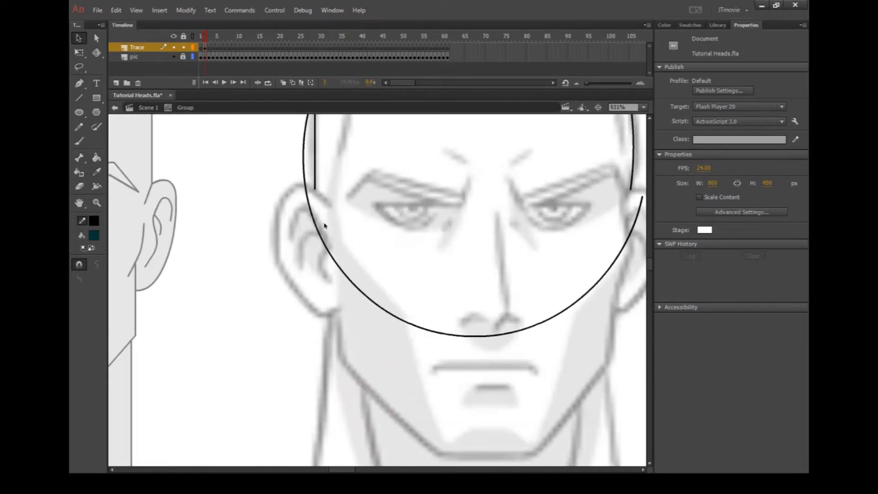
{"action": "key", "text": "y"}
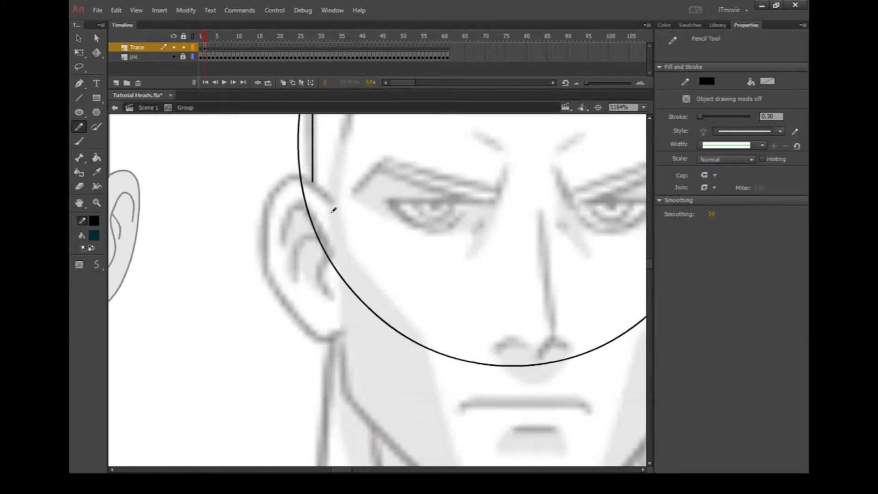
{"action": "mouse_move", "coordinate": [335, 206]}
{"action": "left_mouse_down"}
{"action": "mouse_move", "coordinate": [296, 181]}
{"action": "mouse_move", "coordinate": [261, 232]}
{"action": "mouse_move", "coordinate": [294, 320]}
{"action": "left_mouse_up"}
{"action": "left_click_drag", "start_coordinate": [363, 328], "coordinate": [333, 348]}
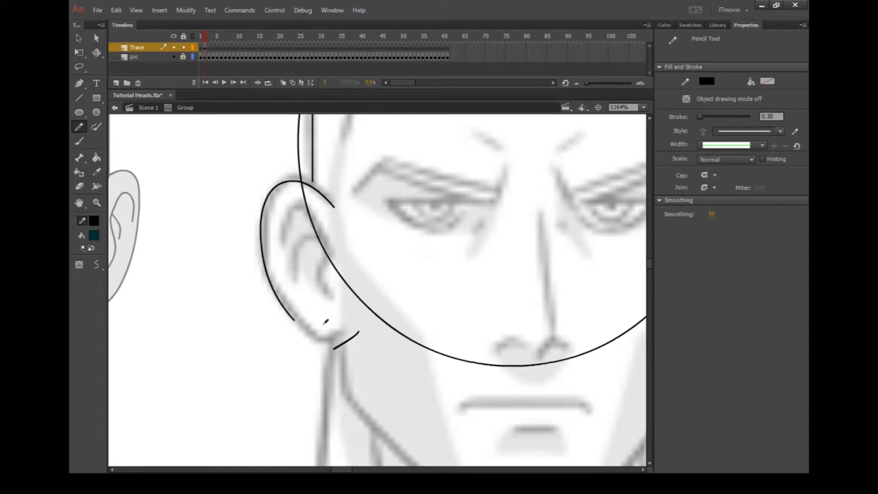
{"action": "left_click", "coordinate": [79, 36]}
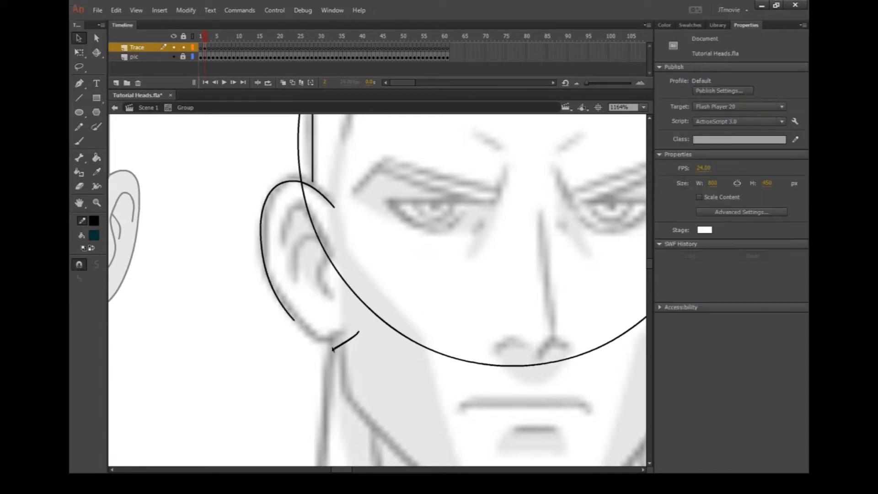
{"action": "mouse_move", "coordinate": [333, 351]}
{"action": "left_mouse_down"}
{"action": "mouse_move", "coordinate": [294, 319]}
{"action": "mouse_move", "coordinate": [306, 338]}
{"action": "left_mouse_up"}
{"action": "mouse_move", "coordinate": [361, 326]}
{"action": "left_mouse_down"}
{"action": "mouse_move", "coordinate": [312, 355]}
{"action": "mouse_move", "coordinate": [340, 330]}
{"action": "mouse_move", "coordinate": [330, 344]}
{"action": "left_mouse_up"}
{"action": "key", "text": "Delete"}
{"action": "key", "text": "Delete"}
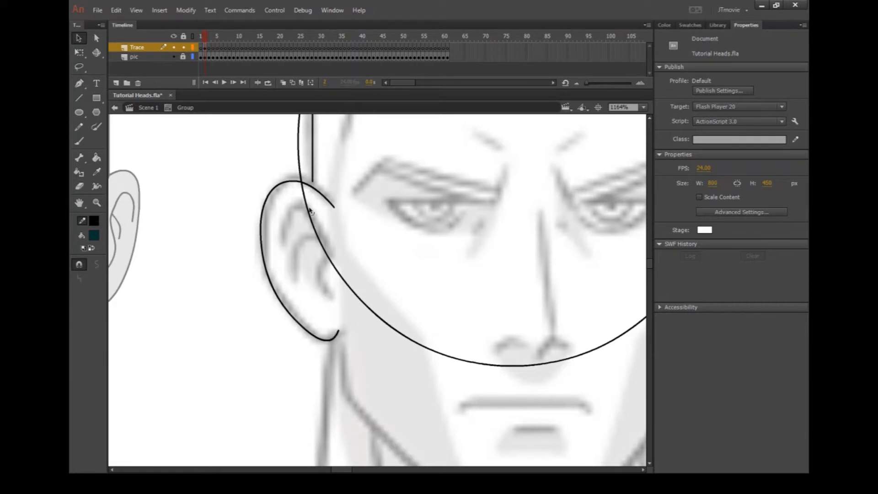
- Join the skull's left side line to the ear and delete the remaining circle arcs across the face and temple
{"action": "left_click_drag", "start_coordinate": [312, 181], "coordinate": [315, 213]}
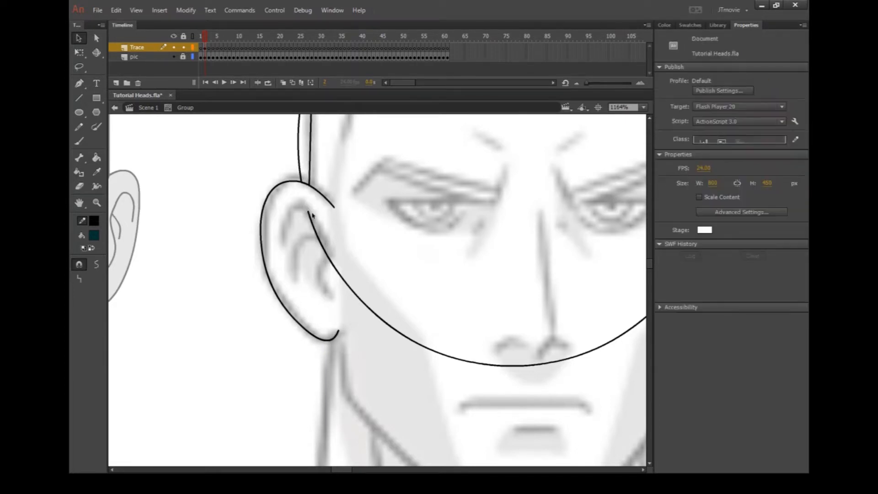
{"action": "left_click", "coordinate": [315, 221]}
{"action": "key", "text": "Delete"}
{"action": "scroll", "coordinate": [347, 226], "scroll_direction": "down", "scroll_amount": 3}
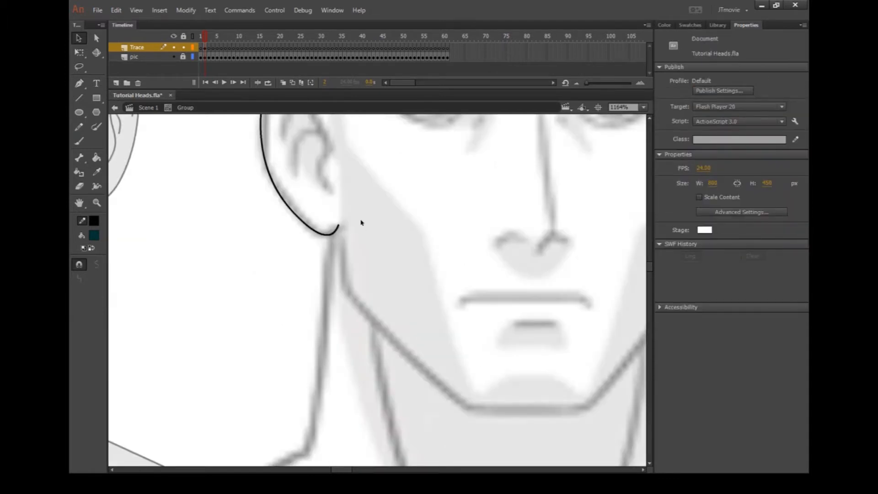
{"action": "scroll", "coordinate": [362, 222], "scroll_direction": "down", "scroll_amount": 2}
{"action": "scroll", "coordinate": [381, 195], "scroll_direction": "up", "scroll_amount": 3}
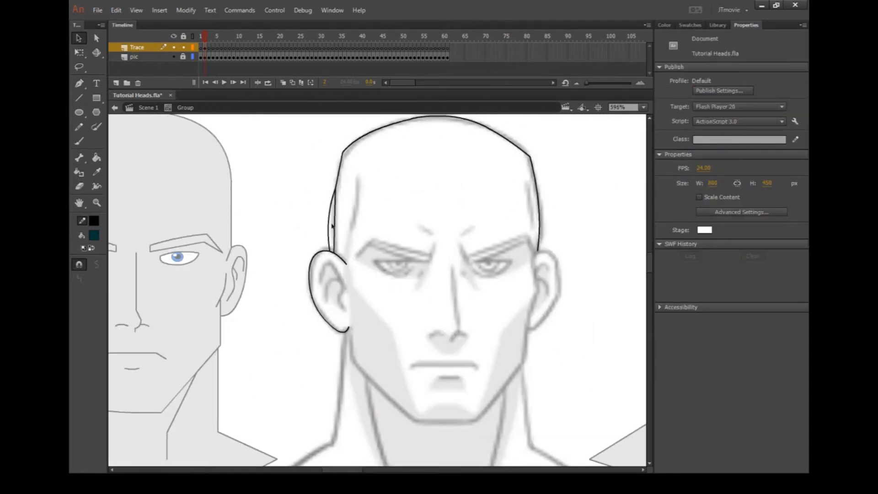
{"action": "left_click_drag", "start_coordinate": [331, 225], "coordinate": [335, 224]}
{"action": "left_click", "coordinate": [79, 125]}
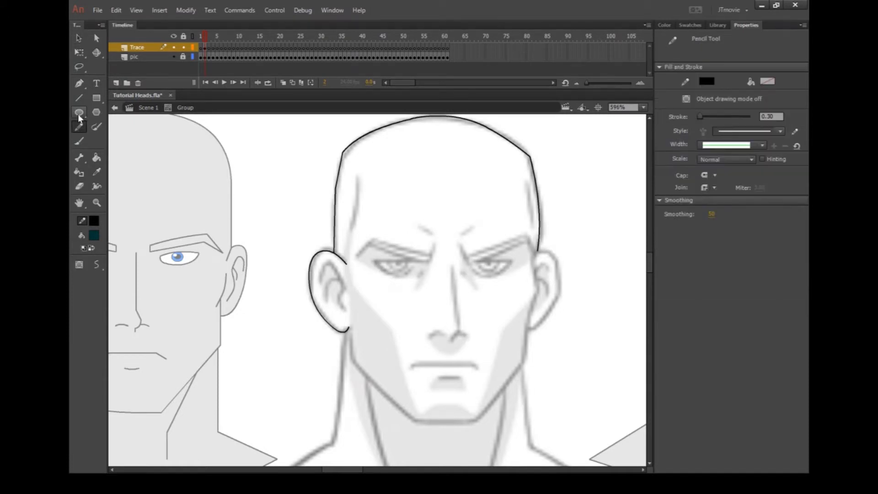
{"action": "left_click_drag", "start_coordinate": [421, 224], "coordinate": [460, 234]}
{"action": "mouse_move", "coordinate": [423, 271]}
{"action": "left_mouse_down"}
{"action": "mouse_move", "coordinate": [418, 277]}
{"action": "mouse_move", "coordinate": [478, 282]}
{"action": "left_mouse_up"}
{"action": "key", "text": "q"}
{"action": "mouse_move", "coordinate": [496, 203]}
{"action": "left_mouse_down"}
{"action": "mouse_move", "coordinate": [458, 222]}
{"action": "mouse_move", "coordinate": [392, 306]}
{"action": "left_mouse_up"}
{"action": "key", "text": "Delete"}
- Save the file and copy the inner-ear lines from the finished gray head to the right of the reference
{"action": "key", "text": "ctrl+s"}
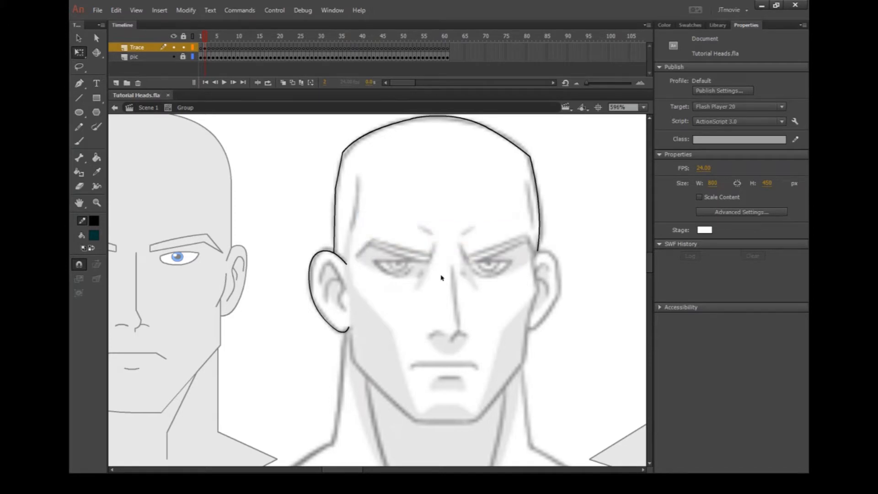
{"action": "scroll", "coordinate": [352, 293], "scroll_direction": "up", "scroll_amount": 2}
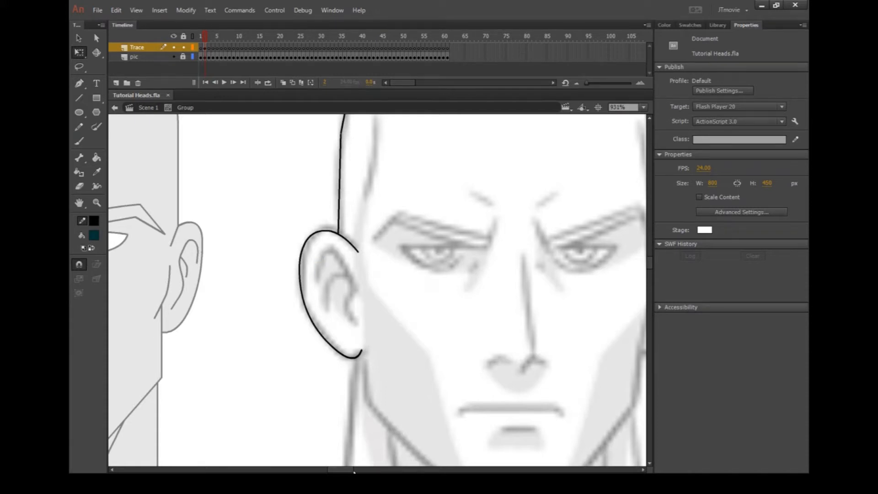
{"action": "left_click_drag", "start_coordinate": [355, 471], "coordinate": [368, 472]}
{"action": "double_click", "coordinate": [416, 311]}
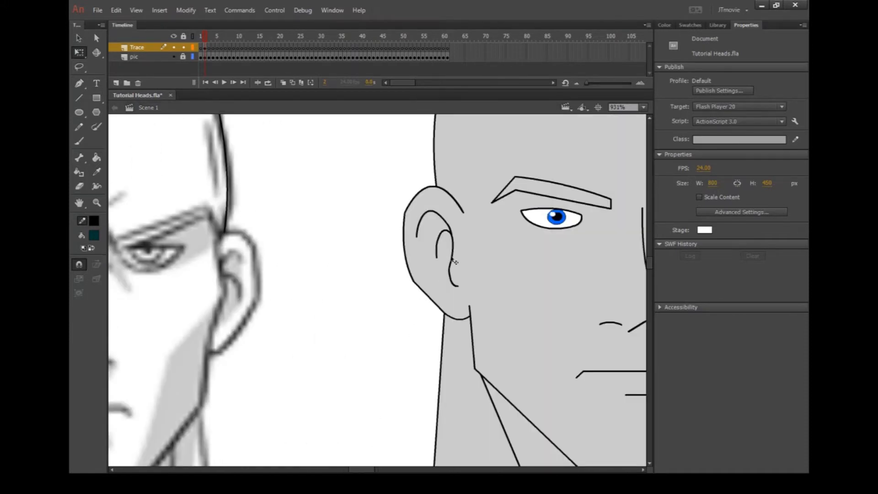
{"action": "double_click", "coordinate": [451, 257]}
{"action": "left_click", "coordinate": [452, 258]}
{"action": "left_click", "coordinate": [372, 295]}
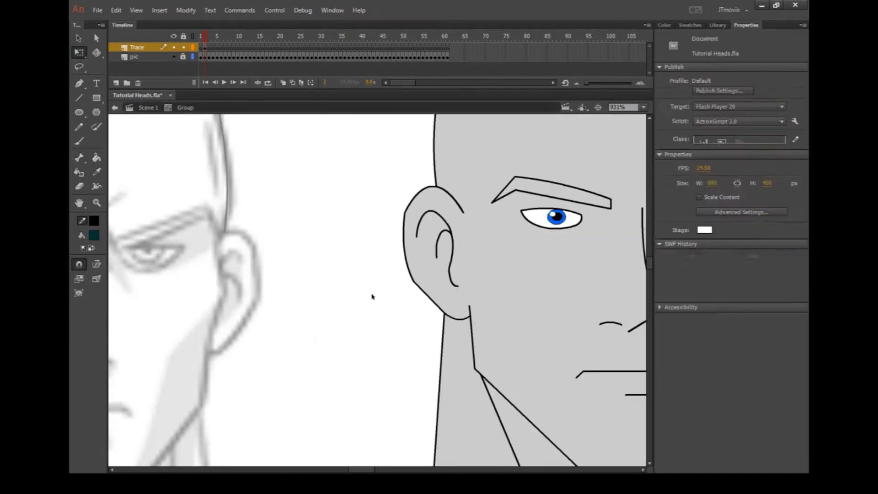
{"action": "double_click", "coordinate": [373, 295]}
{"action": "left_click_drag", "start_coordinate": [361, 470], "coordinate": [343, 470]}
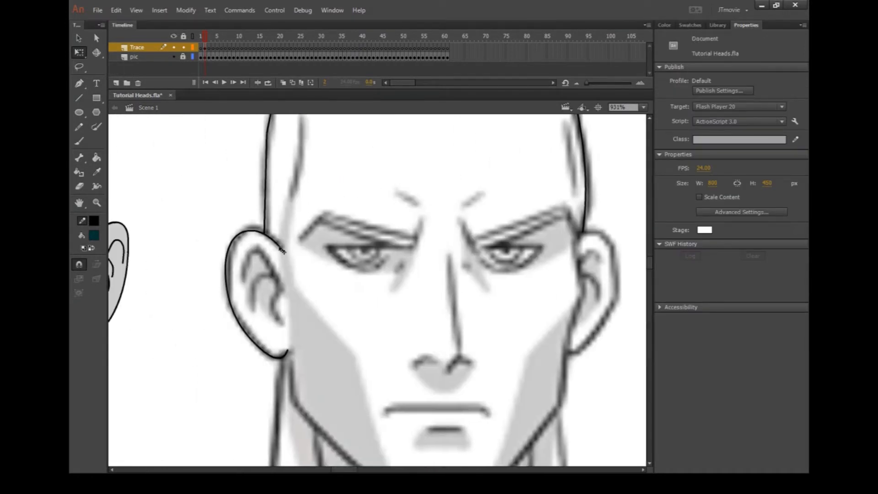
- Paste the inner-ear lines into the traced head group and place them inside the left ear, over the reference
{"action": "double_click", "coordinate": [282, 251]}
{"action": "key", "text": "ctrl+v"}
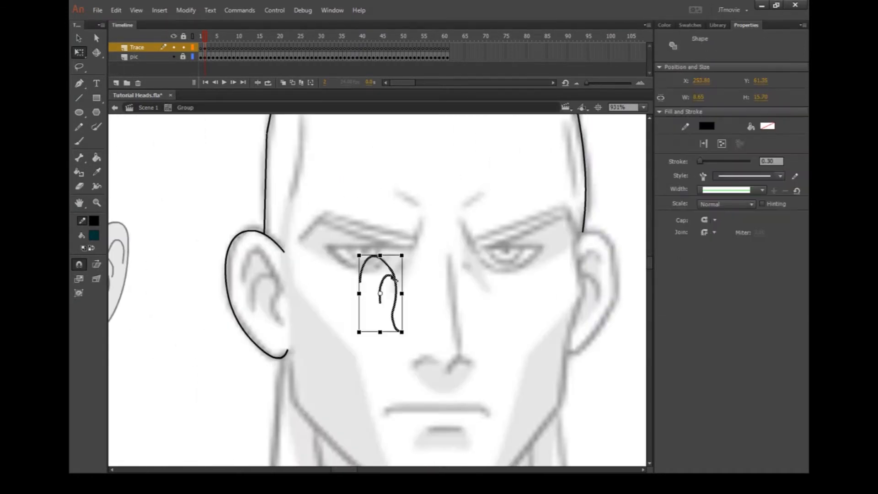
{"action": "left_click_drag", "start_coordinate": [396, 280], "coordinate": [276, 273]}
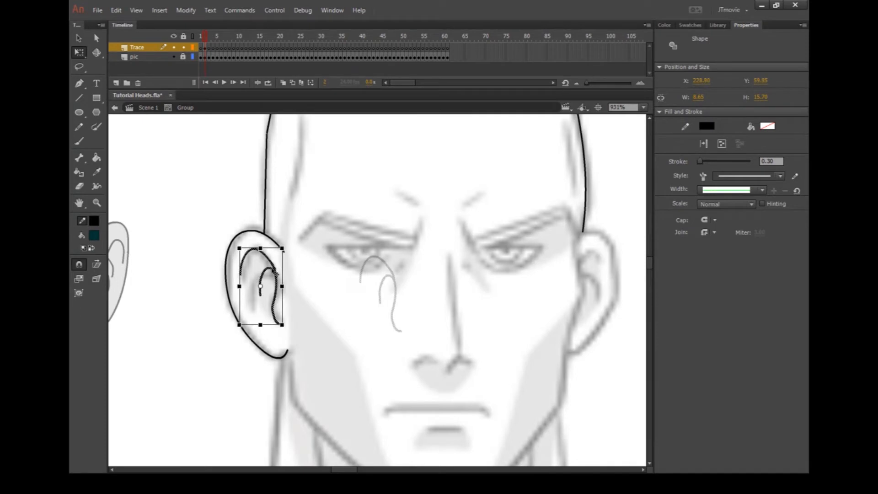
- Narrow the pasted inner-ear lines slightly so they fit inside the left ear's outline
{"action": "left_click", "coordinate": [277, 277]}
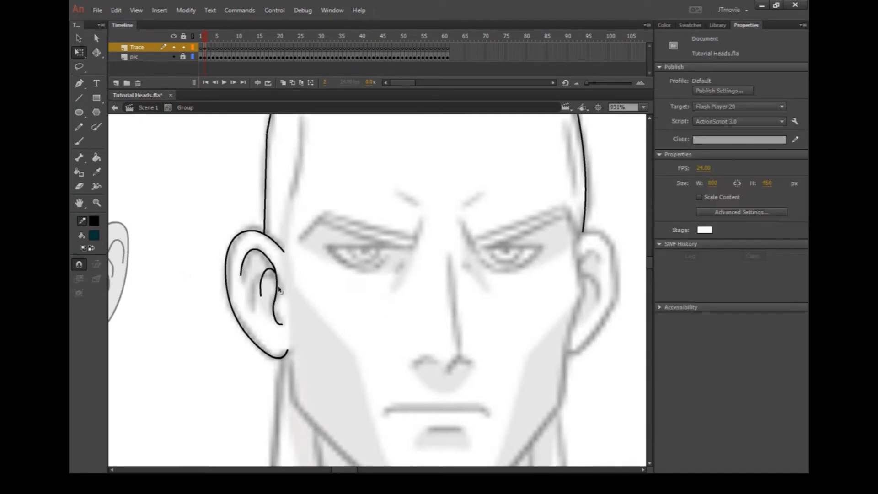
{"action": "left_click", "coordinate": [279, 289]}
{"action": "left_click", "coordinate": [274, 261], "text": "shift"}
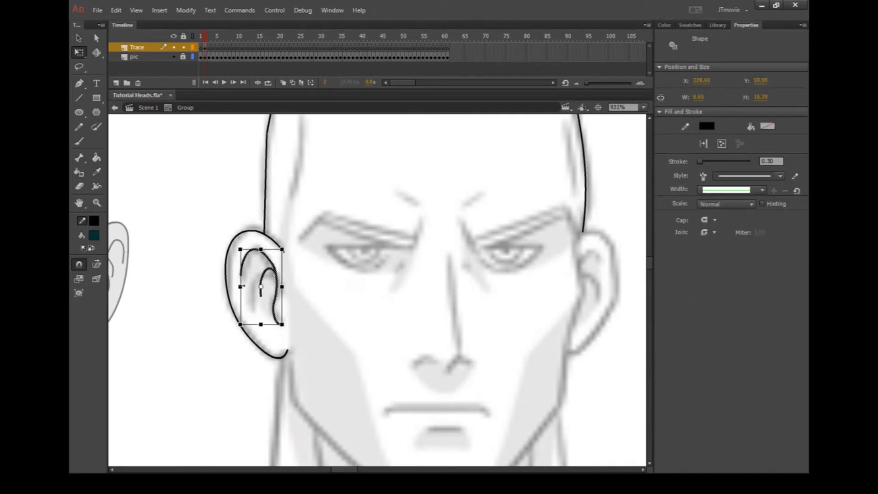
{"action": "left_click_drag", "start_coordinate": [240, 287], "coordinate": [243, 285]}
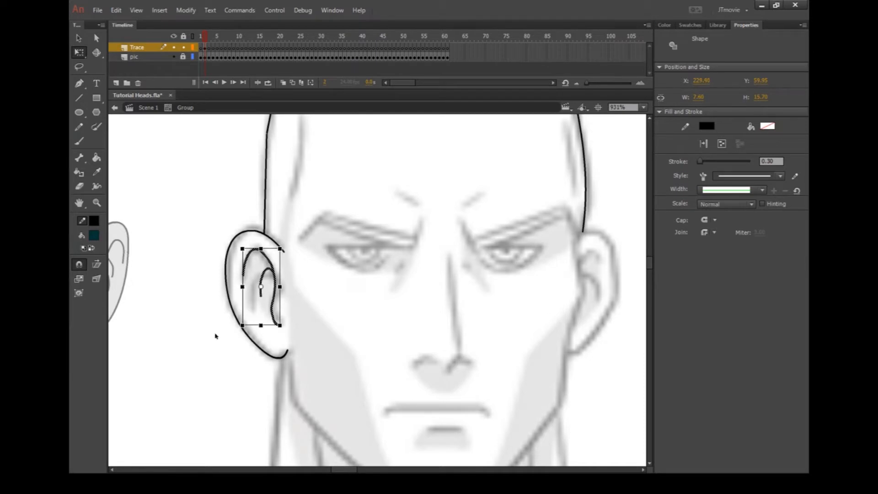
{"action": "left_click", "coordinate": [215, 336]}
{"action": "key", "text": "ctrl+z"}
{"action": "left_click", "coordinate": [326, 280]}
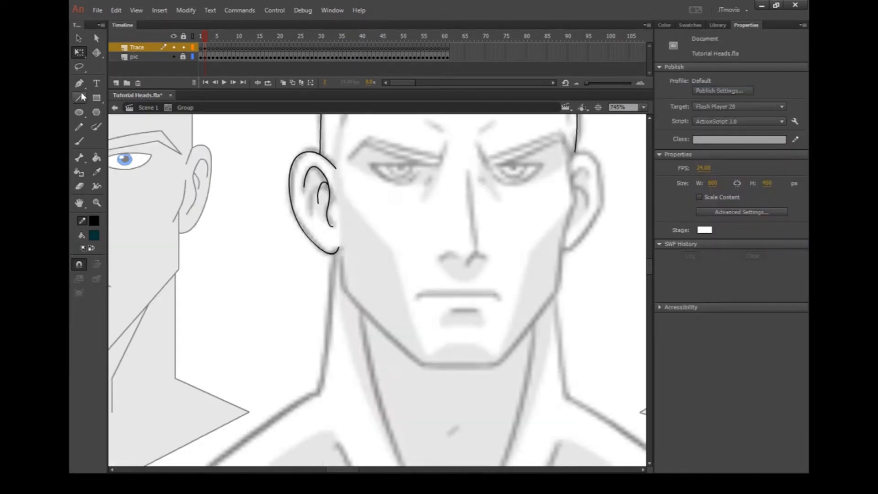
- Trace the jaw with the Line tool from the left earlobe around the chin to the right ear, and adjust the chin corner
{"action": "left_click", "coordinate": [80, 97]}
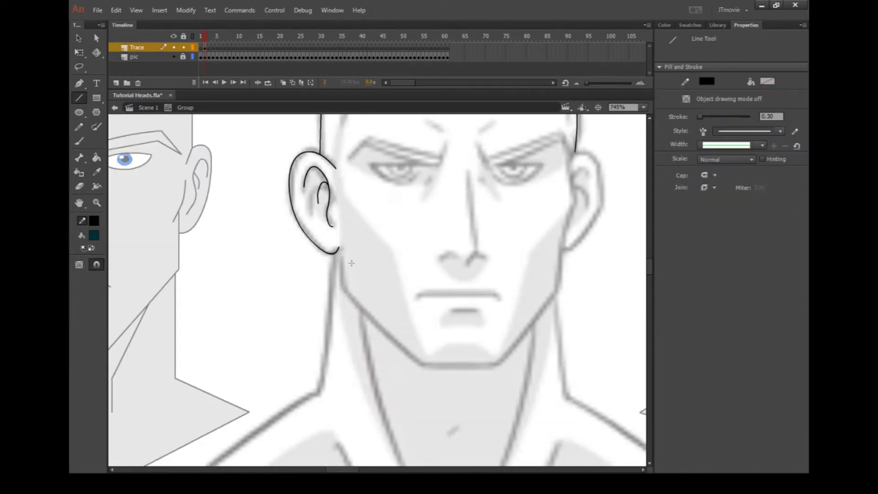
{"action": "left_click_drag", "start_coordinate": [341, 252], "coordinate": [338, 288]}
{"action": "mouse_move", "coordinate": [339, 288]}
{"action": "left_mouse_down"}
{"action": "mouse_move", "coordinate": [416, 362]}
{"action": "mouse_move", "coordinate": [491, 365]}
{"action": "mouse_move", "coordinate": [557, 291]}
{"action": "mouse_move", "coordinate": [562, 214]}
{"action": "mouse_move", "coordinate": [565, 231]}
{"action": "mouse_move", "coordinate": [572, 204]}
{"action": "mouse_move", "coordinate": [565, 171]}
{"action": "left_mouse_up"}
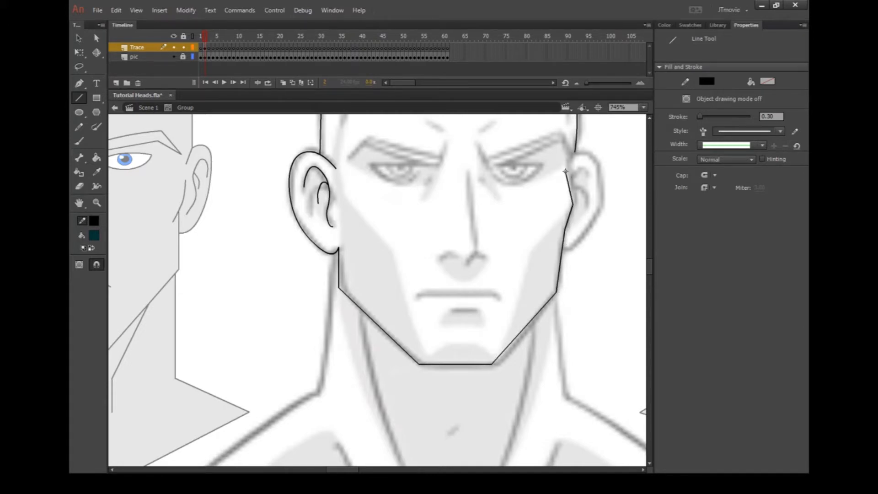
{"action": "left_click", "coordinate": [81, 38]}
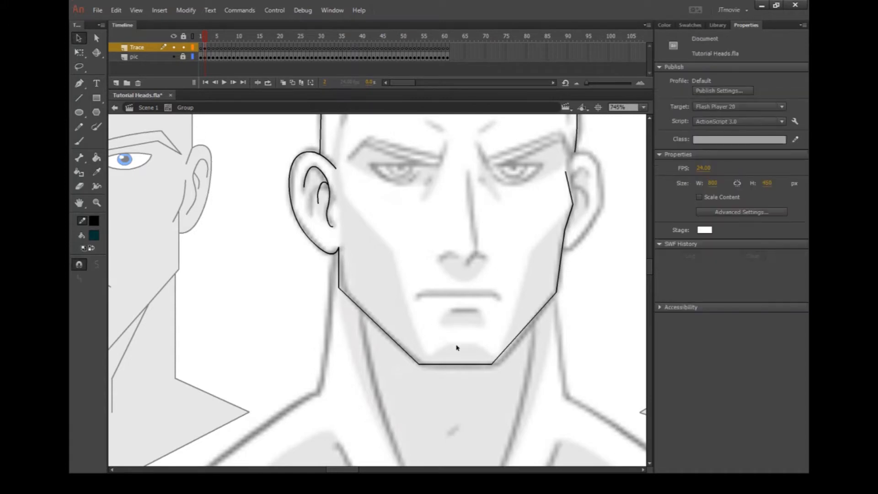
{"action": "left_click_drag", "start_coordinate": [490, 364], "coordinate": [497, 364]}
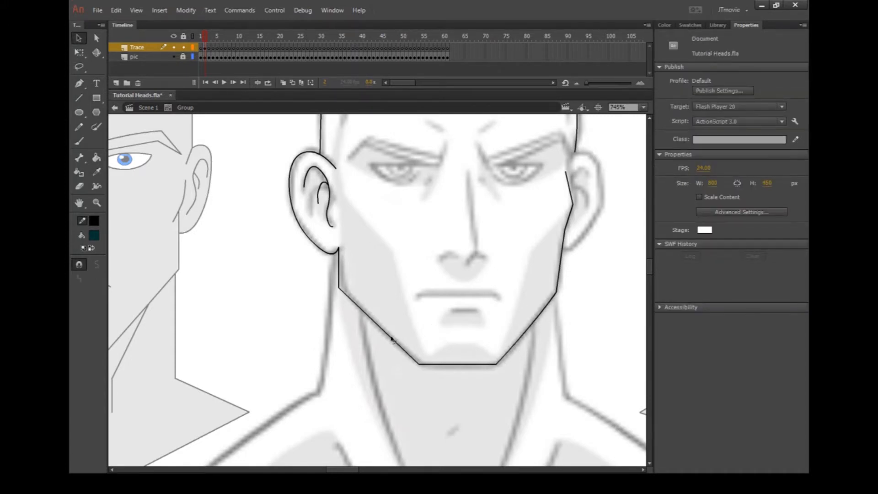
- Draw the neck lines running down from the jaw with the Line tool
{"action": "key", "text": "n"}
{"action": "scroll", "coordinate": [391, 338], "scroll_direction": "down", "scroll_amount": 3}
{"action": "mouse_move", "coordinate": [329, 147]}
{"action": "left_mouse_down"}
{"action": "mouse_move", "coordinate": [319, 283]}
{"action": "mouse_move", "coordinate": [248, 330]}
{"action": "left_mouse_up"}
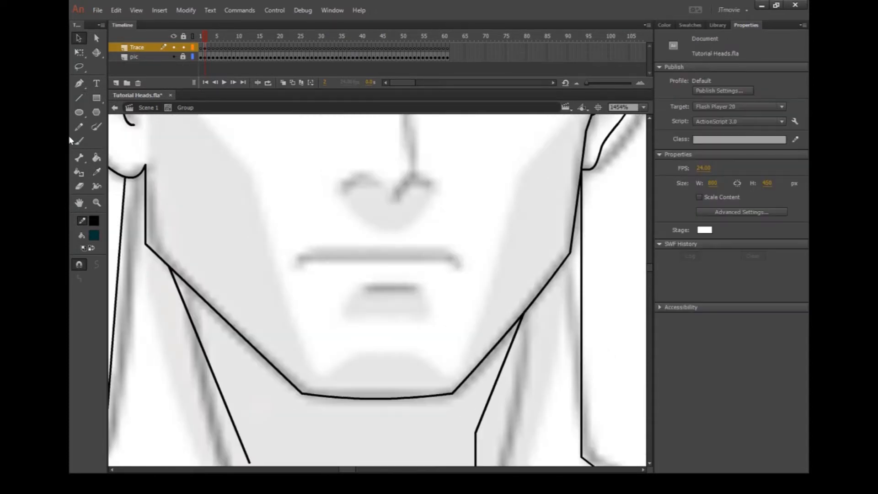
- Trace the mouth line with angled corners and the short lower-lip line, curving the lip line downward
{"action": "left_click", "coordinate": [78, 99]}
{"action": "mouse_move", "coordinate": [302, 259]}
{"action": "left_mouse_down"}
{"action": "mouse_move", "coordinate": [314, 250]}
{"action": "mouse_move", "coordinate": [441, 250]}
{"action": "mouse_move", "coordinate": [459, 259]}
{"action": "left_mouse_up"}
{"action": "mouse_move", "coordinate": [371, 284]}
{"action": "left_mouse_down"}
{"action": "mouse_move", "coordinate": [411, 284]}
{"action": "mouse_move", "coordinate": [387, 289]}
{"action": "left_mouse_up"}
{"action": "left_click", "coordinate": [84, 40]}
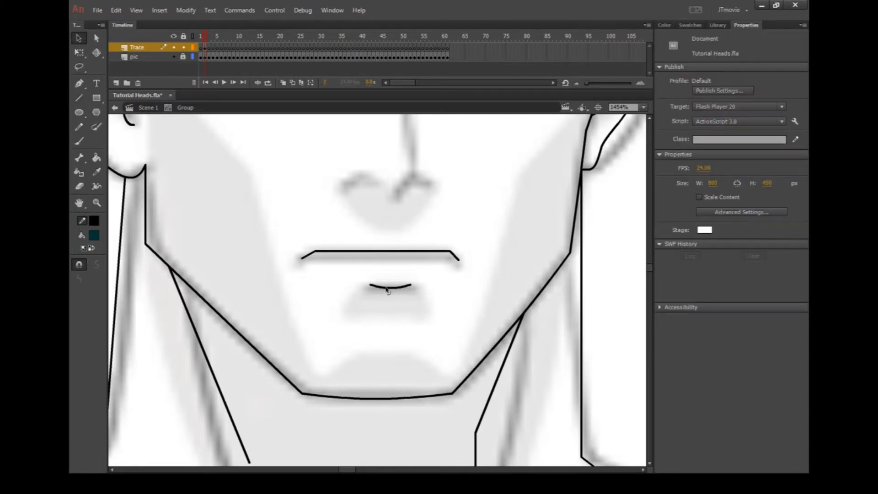
- Trace the nose with straight lines, covering both nostrils, the tip and the bridge up to the brow
{"action": "scroll", "coordinate": [432, 260], "scroll_direction": "up", "scroll_amount": 5}
{"action": "left_click", "coordinate": [79, 97]}
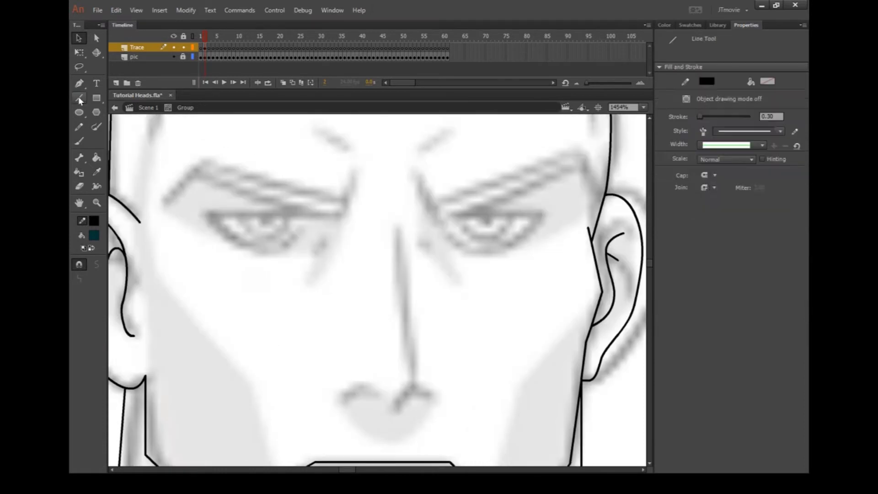
{"action": "mouse_move", "coordinate": [341, 398]}
{"action": "left_mouse_down"}
{"action": "mouse_move", "coordinate": [362, 391]}
{"action": "mouse_move", "coordinate": [399, 403]}
{"action": "left_mouse_up"}
{"action": "left_click_drag", "start_coordinate": [398, 402], "coordinate": [415, 385]}
{"action": "mouse_move", "coordinate": [414, 385]}
{"action": "left_mouse_down"}
{"action": "mouse_move", "coordinate": [401, 231]}
{"action": "mouse_move", "coordinate": [411, 211]}
{"action": "left_mouse_up"}
{"action": "left_click_drag", "start_coordinate": [416, 394], "coordinate": [435, 400]}
- Try to trace the left eye as a straight-line triangle and bend its lower edges along the reference
{"action": "scroll", "coordinate": [228, 263], "scroll_direction": "down", "scroll_amount": 6}
{"action": "scroll", "coordinate": [179, 271], "scroll_direction": "up", "scroll_amount": 4}
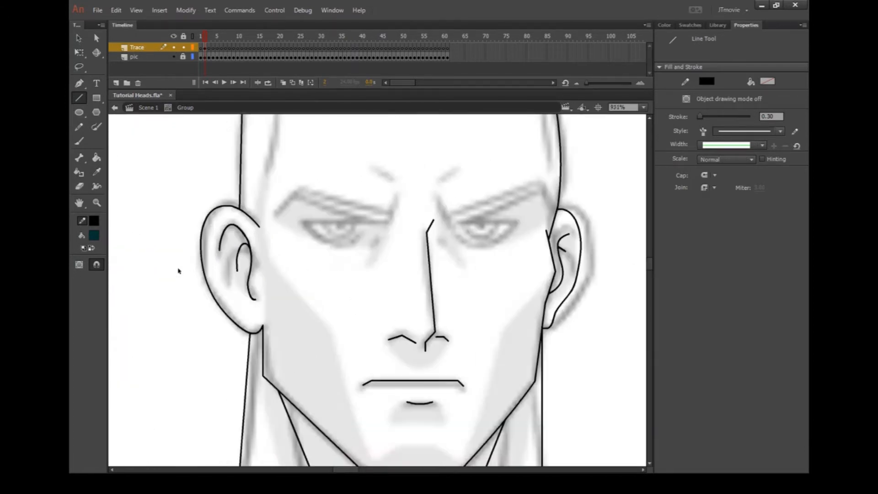
{"action": "mouse_move", "coordinate": [302, 223]}
{"action": "left_mouse_down"}
{"action": "mouse_move", "coordinate": [421, 222]}
{"action": "mouse_move", "coordinate": [373, 222]}
{"action": "left_mouse_up"}
{"action": "left_click_drag", "start_coordinate": [302, 222], "coordinate": [339, 245]}
{"action": "left_click_drag", "start_coordinate": [339, 245], "coordinate": [373, 222]}
{"action": "left_click", "coordinate": [78, 38]}
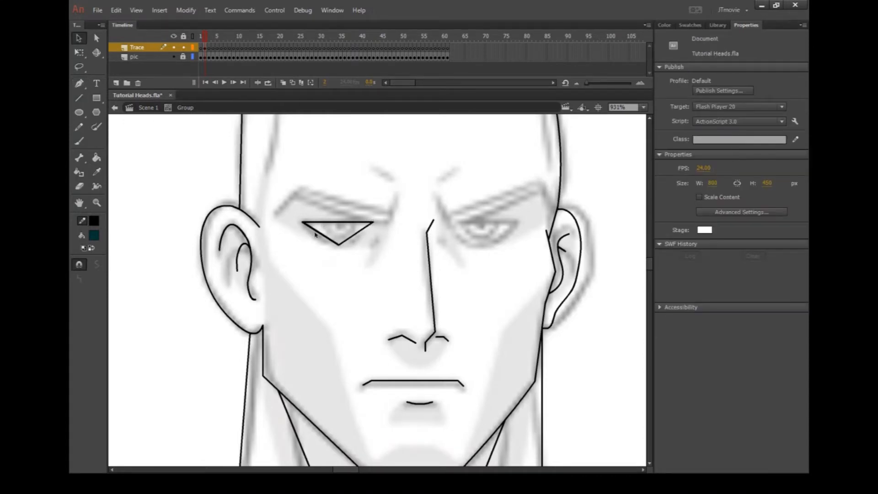
{"action": "left_click_drag", "start_coordinate": [315, 234], "coordinate": [354, 246]}
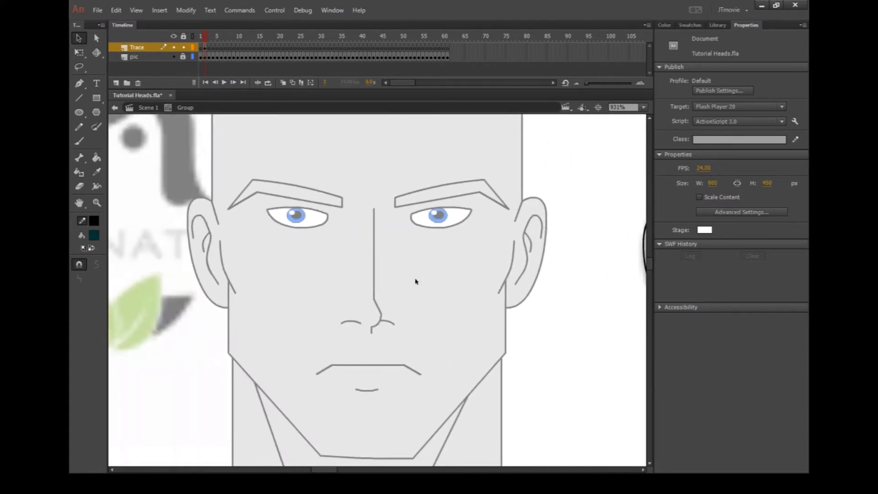
- Copy both eyes from the finished gray head and place them over the reference eyes on the traced face
{"action": "mouse_move", "coordinate": [322, 470]}
{"action": "left_mouse_down"}
{"action": "mouse_move", "coordinate": [334, 470]}
{"action": "mouse_move", "coordinate": [320, 470]}
{"action": "left_mouse_up"}
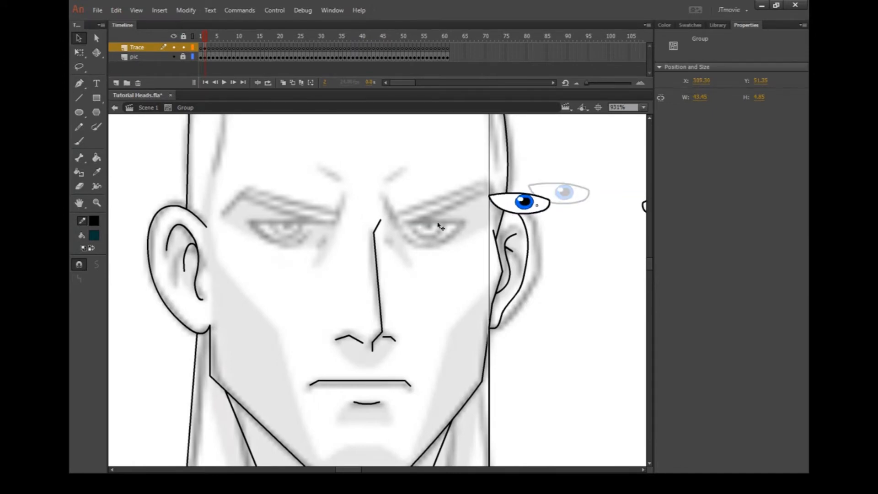
{"action": "left_click", "coordinate": [354, 199]}
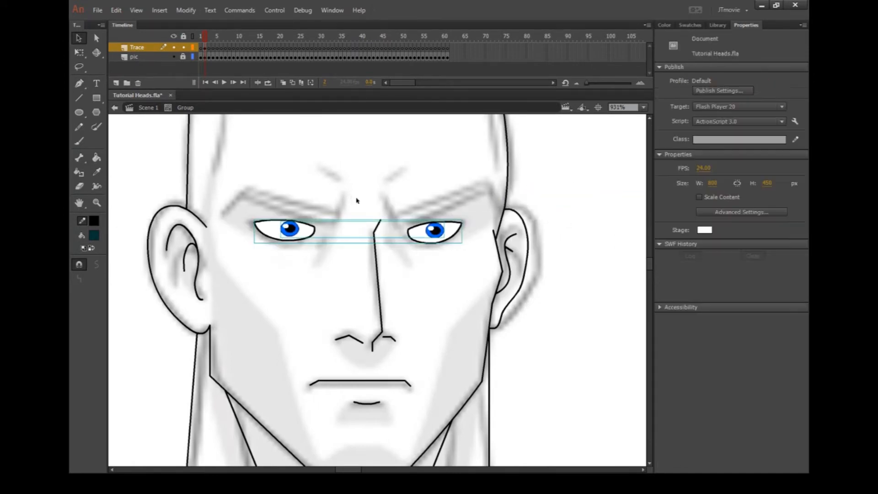
{"action": "scroll", "coordinate": [387, 249], "scroll_direction": "down", "scroll_amount": 3}
{"action": "scroll", "coordinate": [463, 274], "scroll_direction": "down", "scroll_amount": 1}
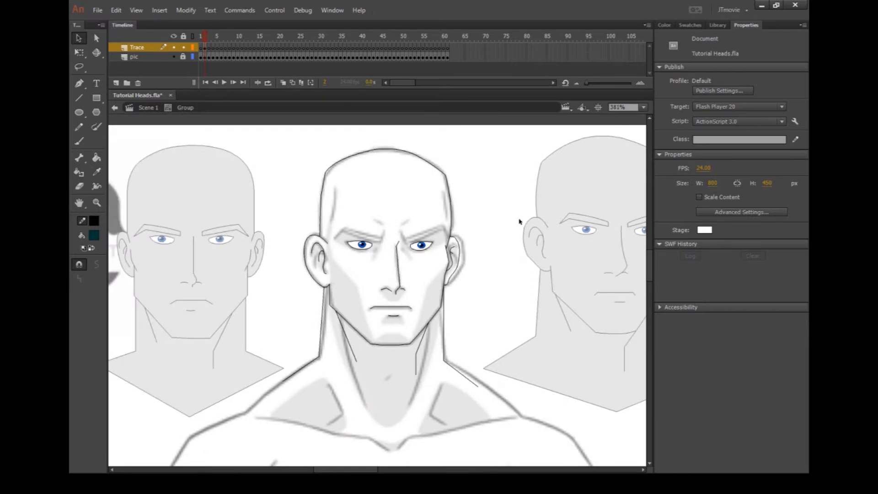
{"action": "scroll", "coordinate": [421, 259], "scroll_direction": "up", "scroll_amount": 6}
{"action": "scroll", "coordinate": [419, 256], "scroll_direction": "down", "scroll_amount": 2}
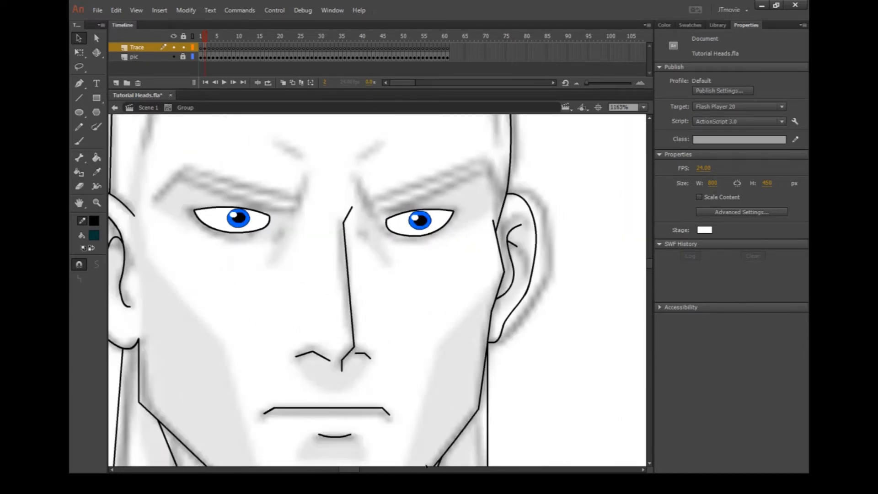
- Select both pasted eyes and move them up above the eyebrows, clear of the reference eyes
{"action": "left_click_drag", "start_coordinate": [349, 469], "coordinate": [346, 470]}
{"action": "left_click_drag", "start_coordinate": [253, 196], "coordinate": [518, 223]}
{"action": "left_click", "coordinate": [456, 252]}
{"action": "mouse_move", "coordinate": [296, 187]}
{"action": "left_mouse_down"}
{"action": "mouse_move", "coordinate": [336, 219]}
{"action": "mouse_move", "coordinate": [347, 156]}
{"action": "left_mouse_up"}
{"action": "scroll", "coordinate": [351, 241], "scroll_direction": "up", "scroll_amount": 2}
{"action": "left_click", "coordinate": [212, 206]}
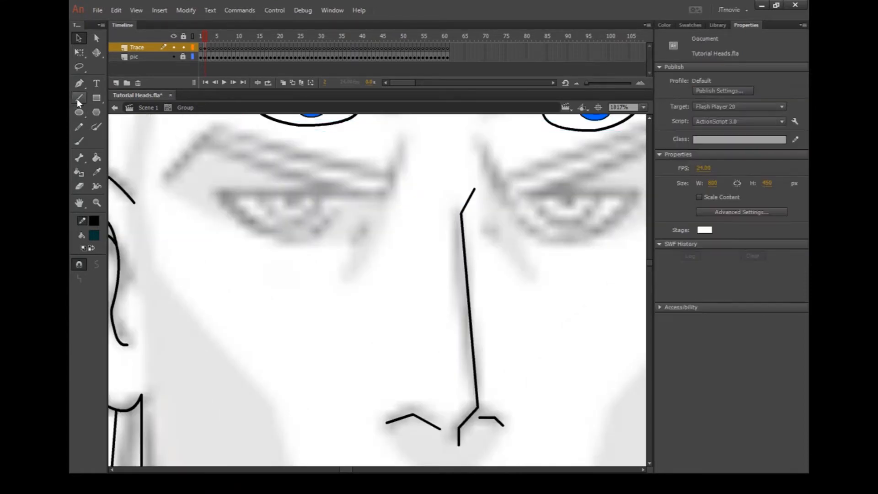
- Draw the left eye's outline over the reference with straight lines and bend its lower edges into a curve
{"action": "left_click", "coordinate": [78, 98]}
{"action": "left_click_drag", "start_coordinate": [223, 191], "coordinate": [341, 191]}
{"action": "mouse_move", "coordinate": [340, 191]}
{"action": "left_mouse_down"}
{"action": "mouse_move", "coordinate": [317, 239]}
{"action": "mouse_move", "coordinate": [223, 191]}
{"action": "left_mouse_up"}
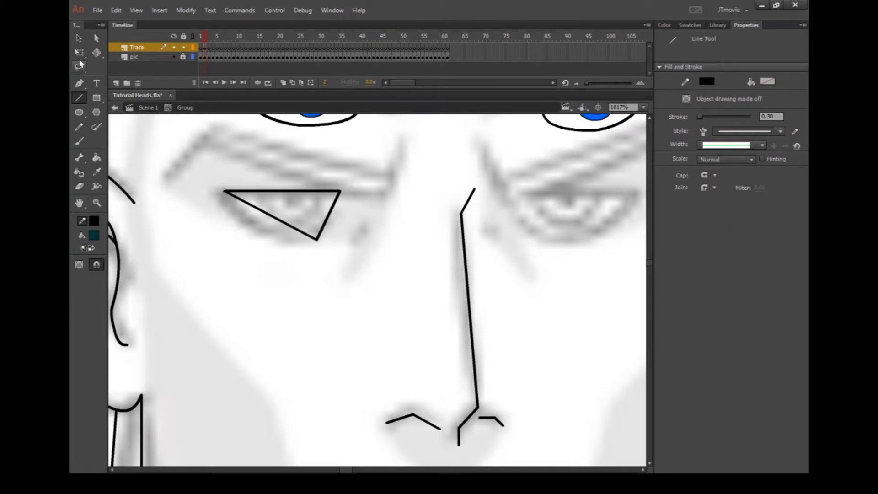
{"action": "left_click", "coordinate": [79, 38]}
{"action": "left_click_drag", "start_coordinate": [290, 226], "coordinate": [266, 236]}
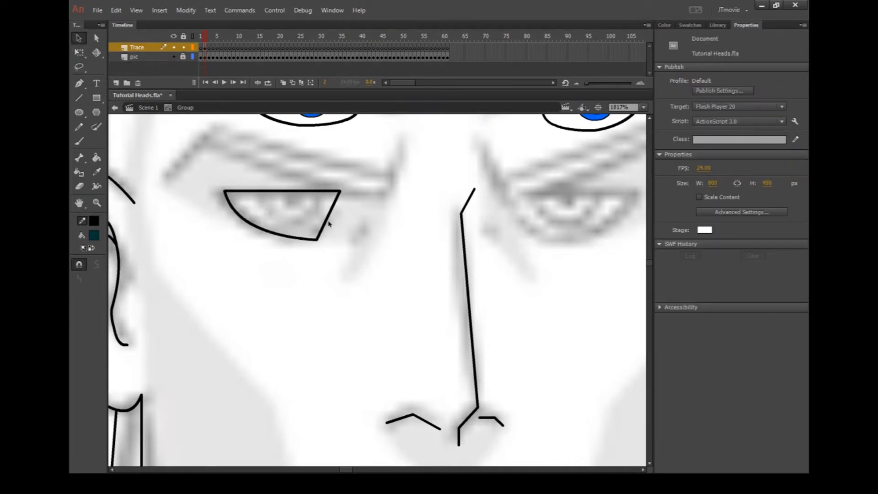
{"action": "left_click_drag", "start_coordinate": [339, 224], "coordinate": [294, 238]}
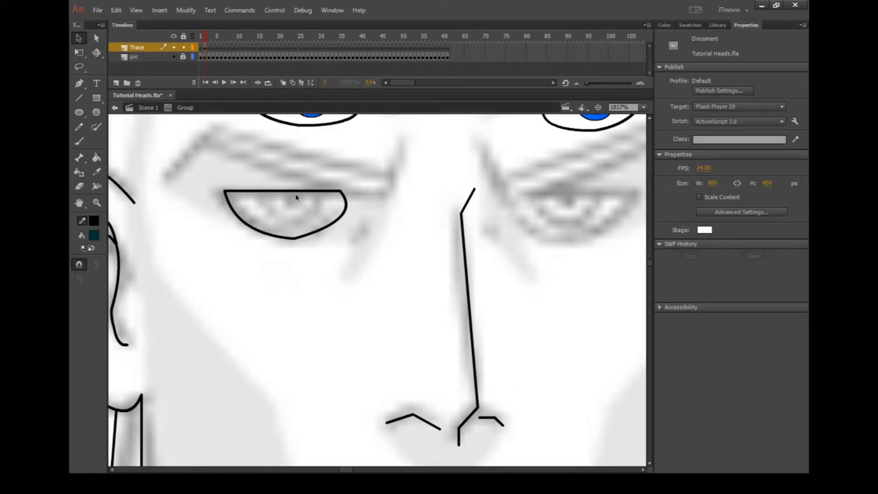
- Refine the left eye outline by arching the upper lid, raising the lower edge and lowering the inner corner
{"action": "left_click_drag", "start_coordinate": [295, 192], "coordinate": [295, 193]}
{"action": "left_click_drag", "start_coordinate": [344, 215], "coordinate": [341, 195]}
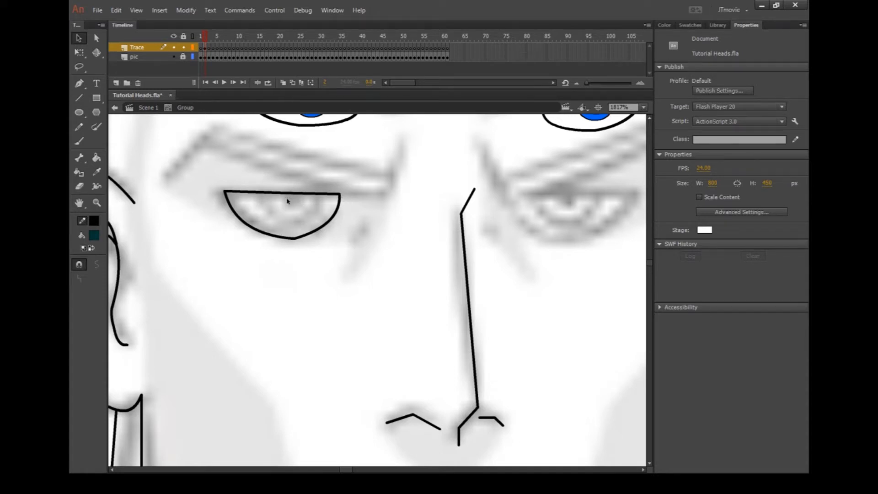
{"action": "left_click_drag", "start_coordinate": [281, 192], "coordinate": [282, 189]}
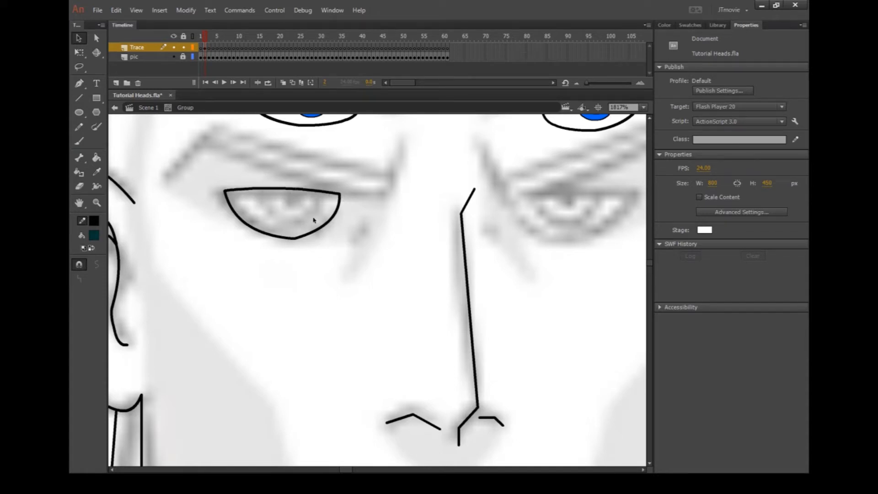
{"action": "left_click_drag", "start_coordinate": [295, 240], "coordinate": [291, 235]}
{"action": "mouse_move", "coordinate": [339, 195]}
{"action": "left_mouse_down"}
{"action": "mouse_move", "coordinate": [337, 218]}
{"action": "mouse_move", "coordinate": [327, 203]}
{"action": "mouse_move", "coordinate": [339, 204]}
{"action": "left_mouse_up"}
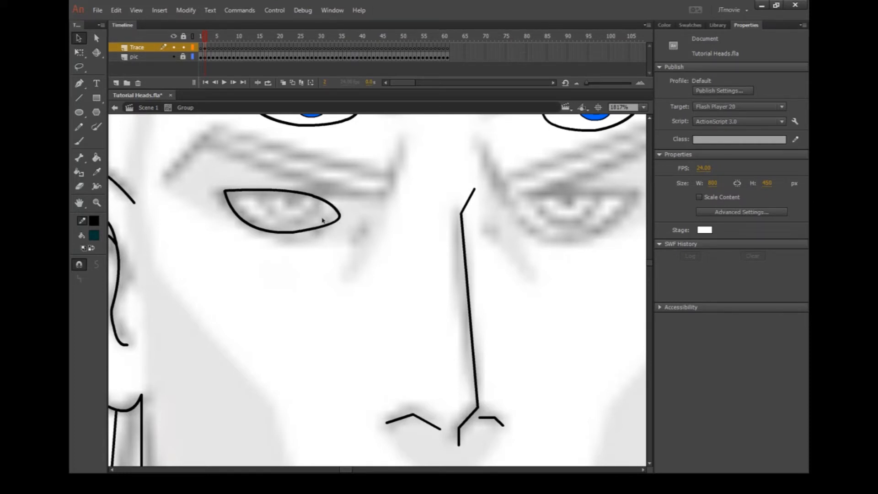
- Draw a circle about 4.7 px wide between the pasted eyes with the Oval tool and delete its fill
{"action": "scroll", "coordinate": [310, 198], "scroll_direction": "up", "scroll_amount": 3}
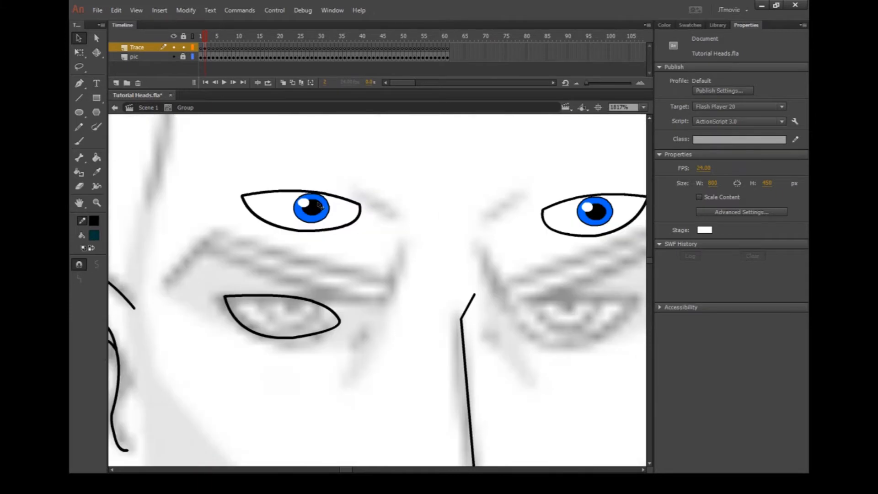
{"action": "left_click", "coordinate": [319, 204]}
{"action": "left_click", "coordinate": [372, 245]}
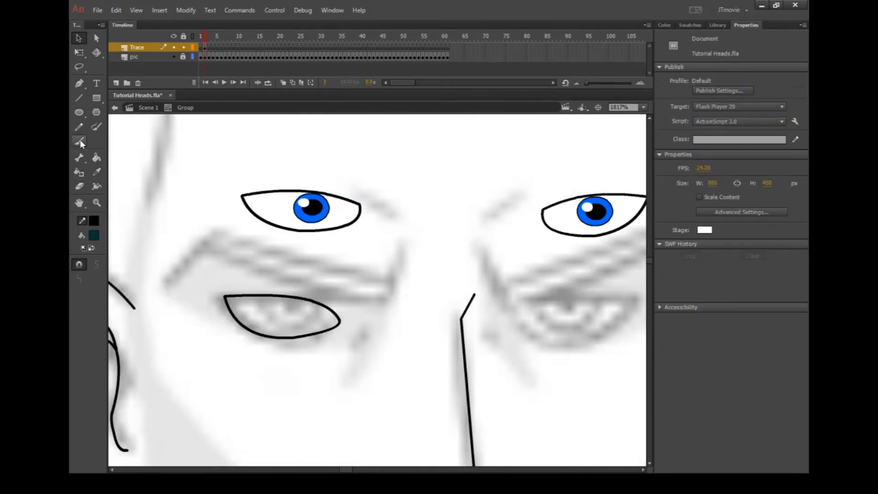
{"action": "left_click", "coordinate": [79, 112]}
{"action": "left_click_drag", "start_coordinate": [449, 165], "coordinate": [404, 209]}
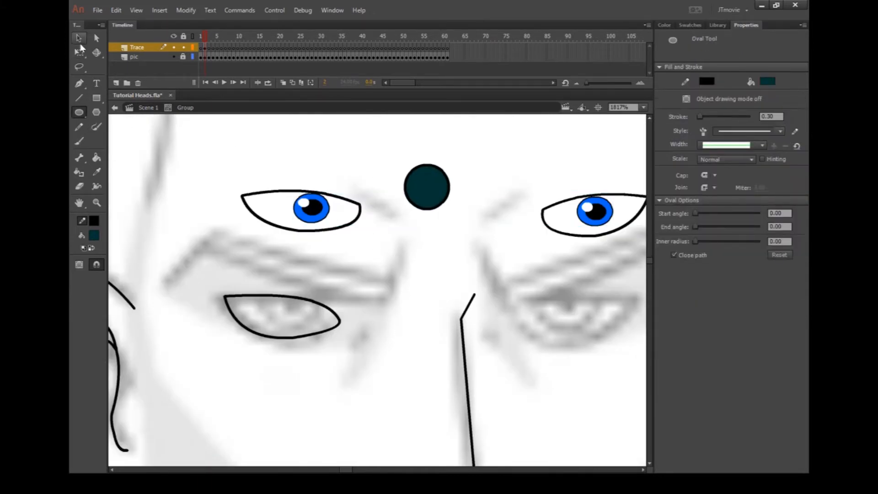
{"action": "left_click", "coordinate": [78, 38]}
{"action": "left_click", "coordinate": [426, 186]}
{"action": "key", "text": "Delete"}
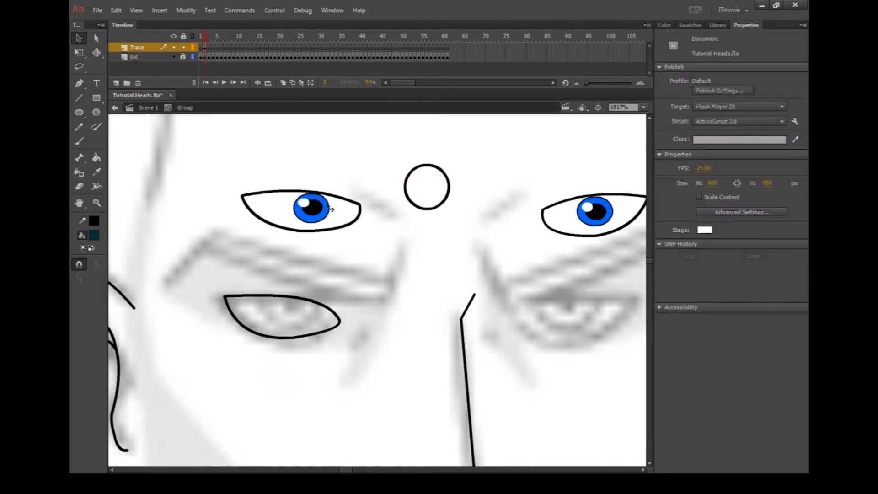
- Check the pasted iris outline's stroke size and set the new circle's stroke to 0.10 to match
{"action": "double_click", "coordinate": [332, 210]}
{"action": "left_click", "coordinate": [337, 194]}
{"action": "left_click", "coordinate": [332, 208]}
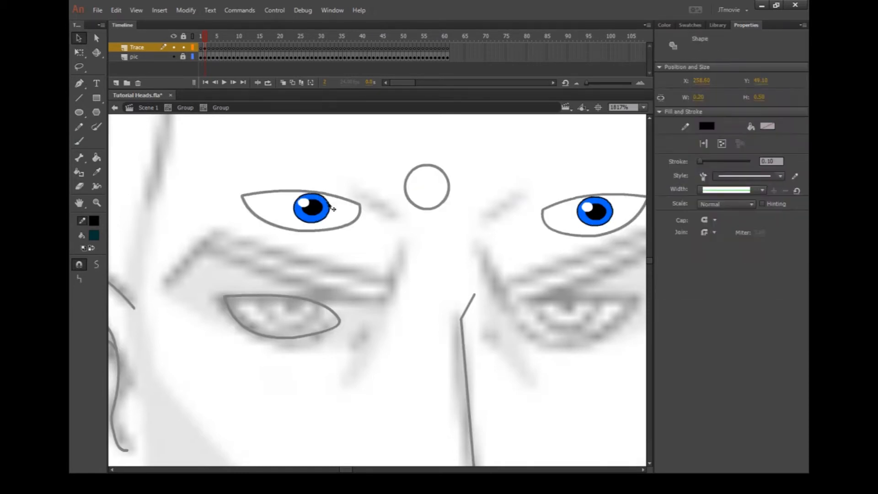
{"action": "double_click", "coordinate": [354, 161]}
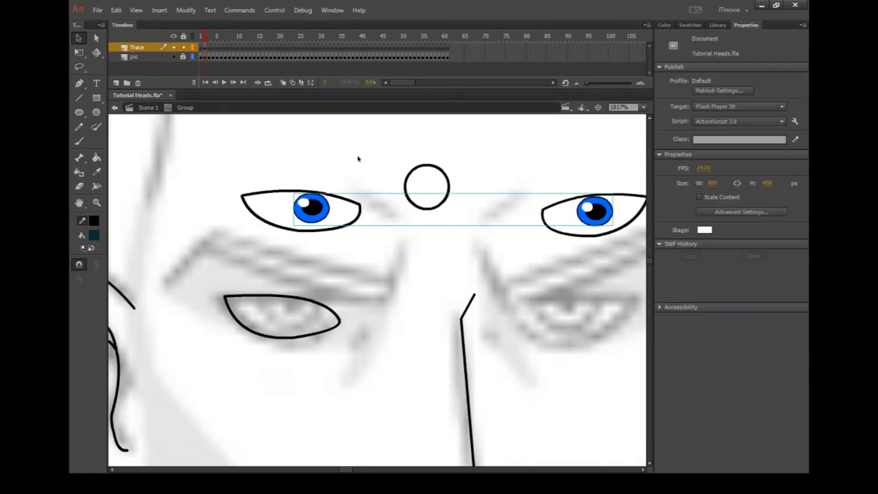
{"action": "left_click", "coordinate": [413, 173]}
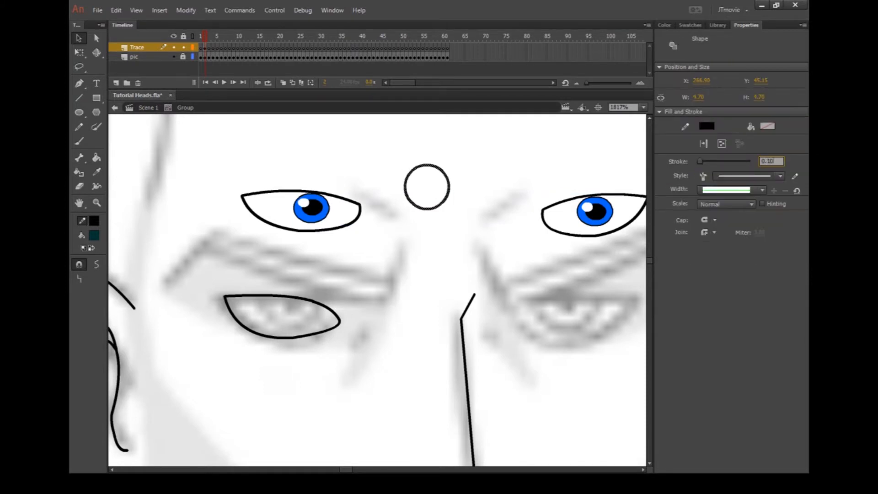
{"action": "key", "text": "Return"}
{"action": "double_click", "coordinate": [467, 186]}
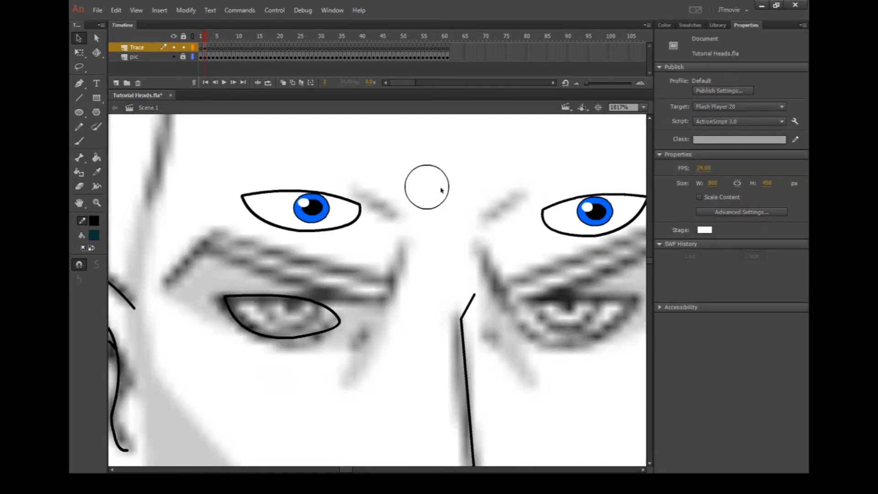
- Flatten the circle with Free Transform to about 4.7 by 4.05 px and move it beside the left eye's inner corner
{"action": "double_click", "coordinate": [450, 192]}
{"action": "key", "text": "q"}
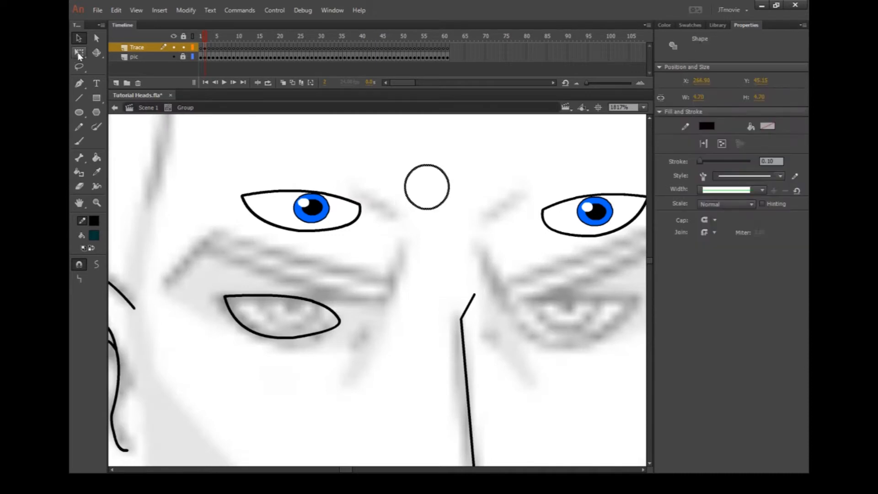
{"action": "left_click_drag", "start_coordinate": [427, 209], "coordinate": [441, 231]}
{"action": "left_click", "coordinate": [460, 187]}
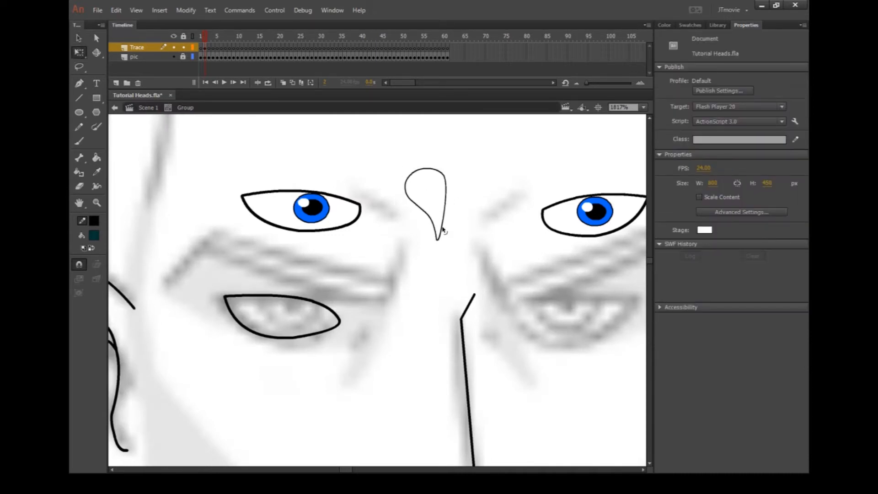
{"action": "key", "text": "ctrl+z"}
{"action": "left_click_drag", "start_coordinate": [461, 156], "coordinate": [369, 317]}
{"action": "scroll", "coordinate": [378, 330], "scroll_direction": "up", "scroll_amount": 4}
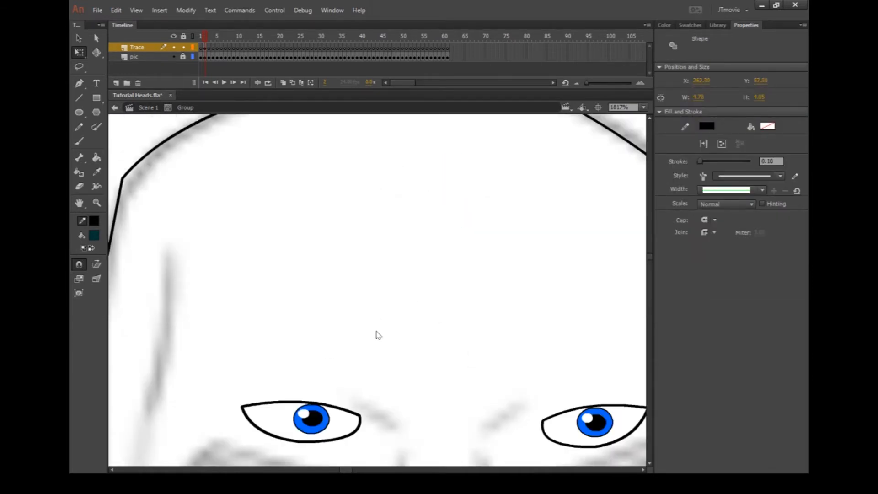
{"action": "scroll", "coordinate": [378, 330], "scroll_direction": "down", "scroll_amount": 4}
{"action": "scroll", "coordinate": [381, 304], "scroll_direction": "up", "scroll_amount": 3}
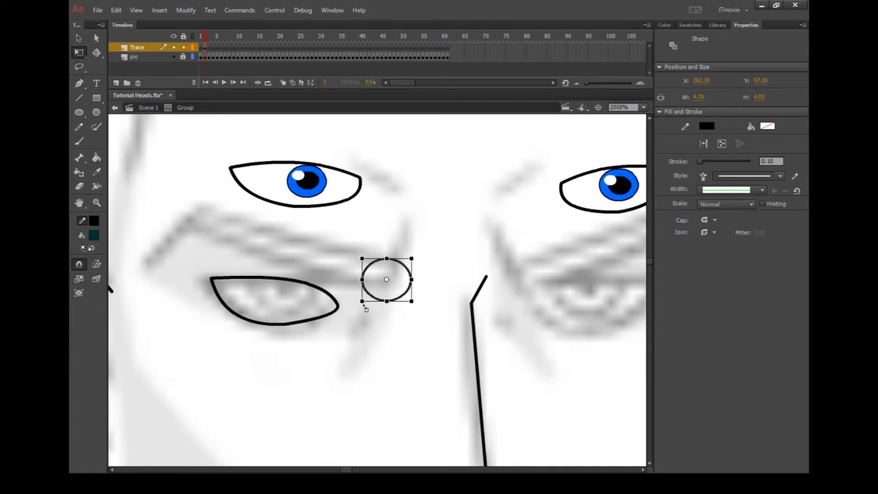
- Paste a copy of the iris circle in place and scale it down around its center to about 2 px high as the pupil
{"action": "right_click", "coordinate": [444, 215]}
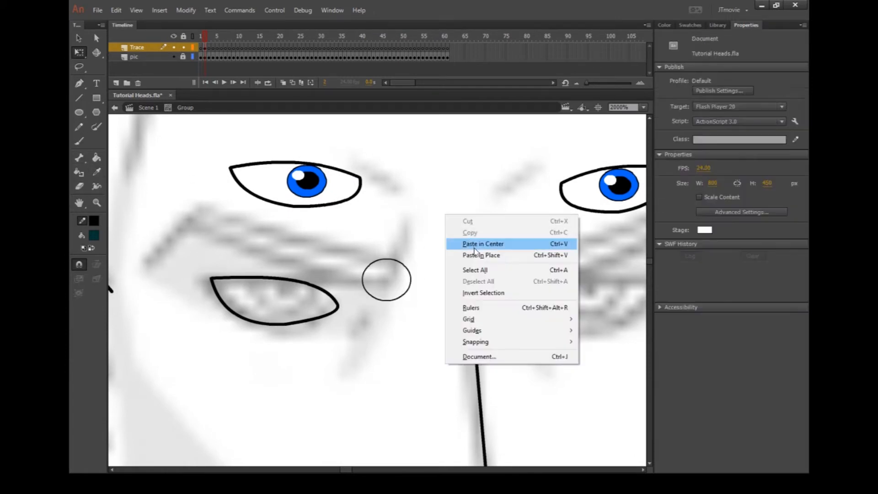
{"action": "left_click", "coordinate": [484, 255]}
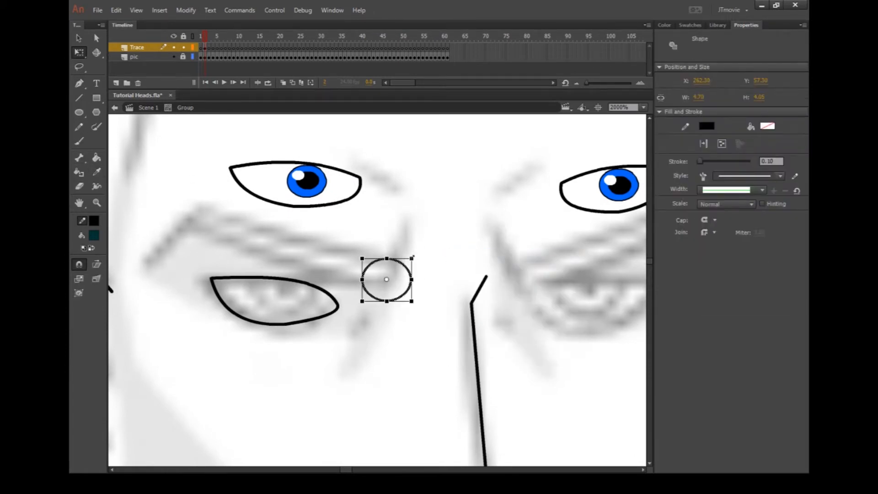
{"action": "left_click_drag", "start_coordinate": [412, 258], "coordinate": [399, 269]}
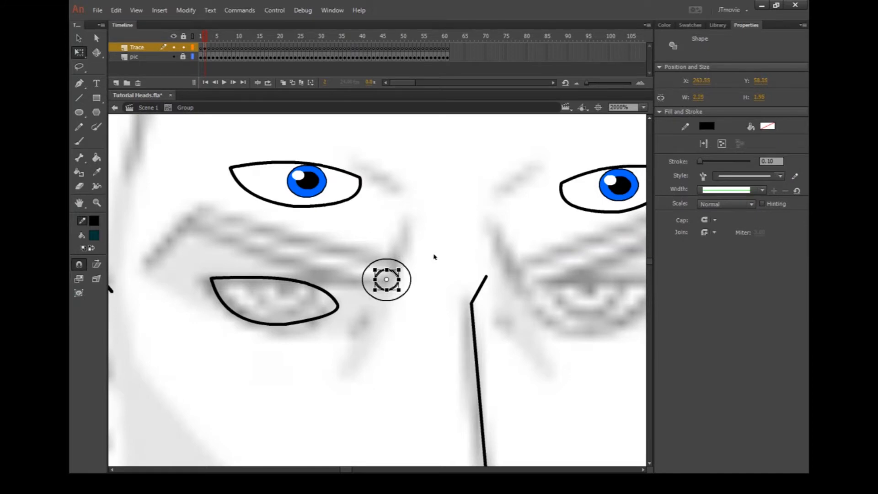
{"action": "left_click", "coordinate": [434, 257]}
- Fill the pupil black and fill the iris ring with the blue sampled from the pasted left iris
{"action": "left_click", "coordinate": [96, 157]}
{"action": "left_click", "coordinate": [94, 235]}
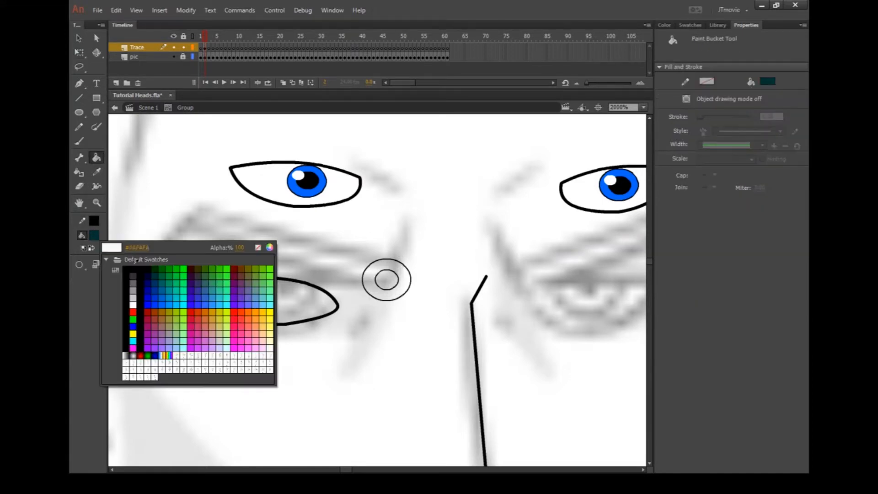
{"action": "left_click", "coordinate": [127, 274]}
{"action": "left_click", "coordinate": [386, 280]}
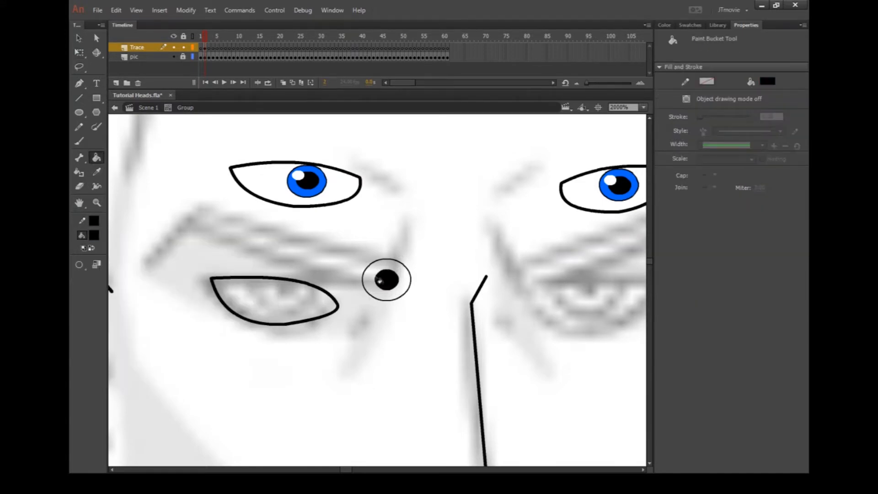
{"action": "left_click", "coordinate": [97, 172]}
{"action": "left_click", "coordinate": [306, 190]}
{"action": "left_click", "coordinate": [370, 272]}
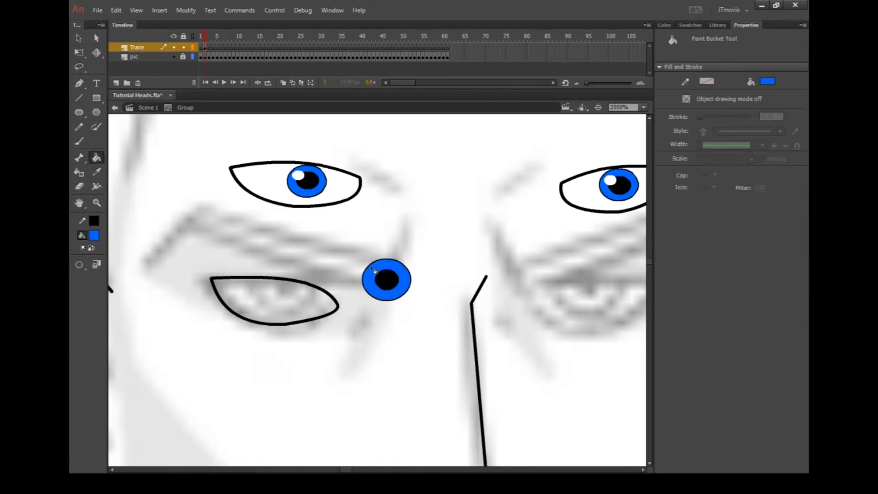
- Draw a circle about 2.2 px wide above the nose bridge with the Oval tool and give it a white fill
{"action": "left_click", "coordinate": [84, 113]}
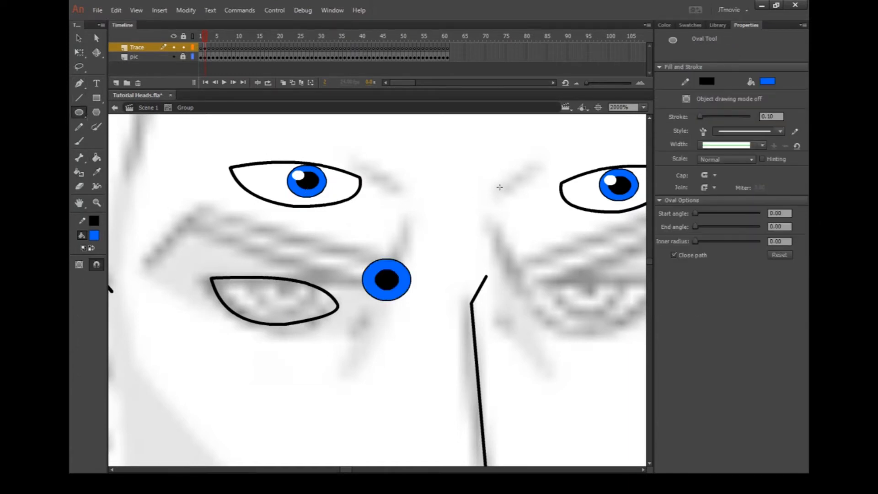
{"action": "left_click_drag", "start_coordinate": [497, 186], "coordinate": [474, 210]}
{"action": "left_click", "coordinate": [79, 52]}
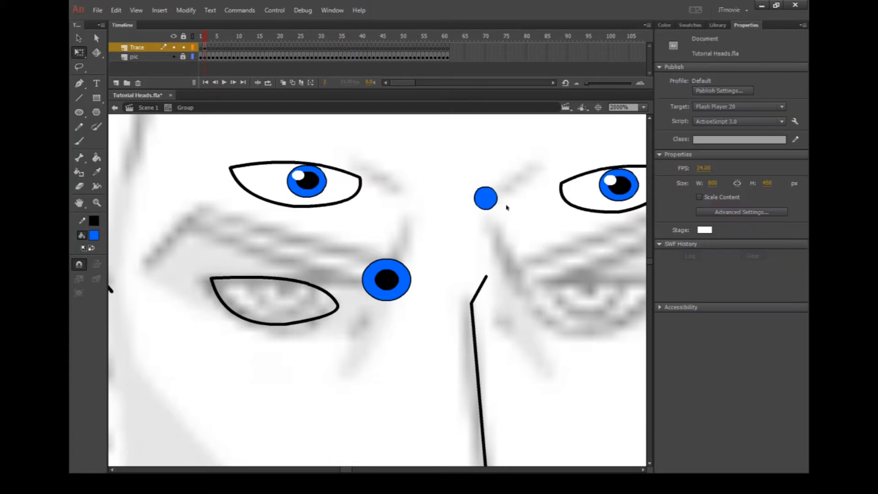
{"action": "left_click", "coordinate": [486, 198]}
{"action": "left_click", "coordinate": [94, 235]}
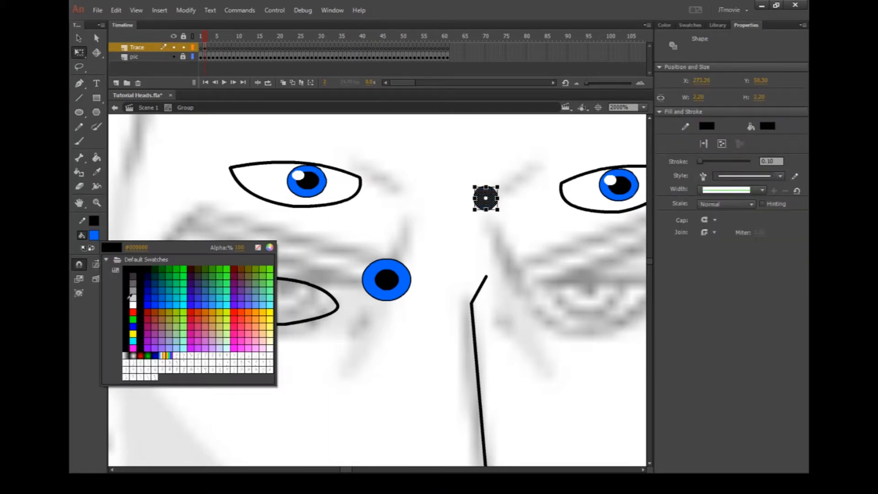
{"action": "left_click", "coordinate": [130, 304]}
- Group the white circle and place it as a highlight about 1.5 px wide over the pupil's upper-left edge
{"action": "left_click", "coordinate": [482, 200]}
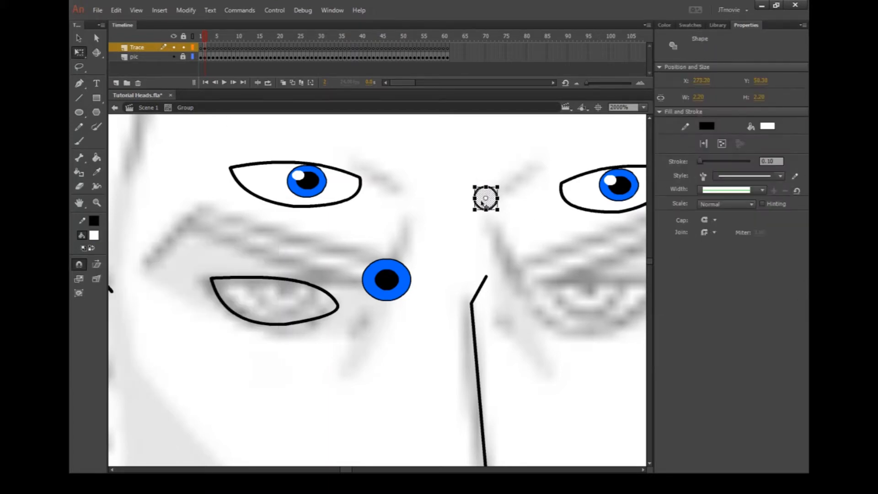
{"action": "left_click_drag", "start_coordinate": [482, 200], "coordinate": [387, 284]}
{"action": "key", "text": "ctrl+g"}
{"action": "left_click", "coordinate": [444, 252]}
- Edit the highlight group and delete the black outline around the white circle, then leave the group
{"action": "scroll", "coordinate": [441, 258], "scroll_direction": "down", "scroll_amount": 2}
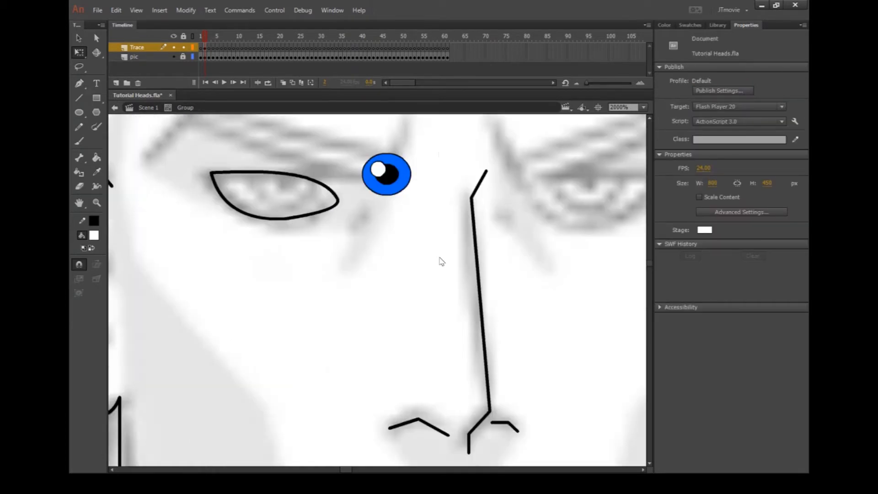
{"action": "scroll", "coordinate": [441, 259], "scroll_direction": "up", "scroll_amount": 2}
{"action": "left_click", "coordinate": [382, 270]}
{"action": "double_click", "coordinate": [380, 273]}
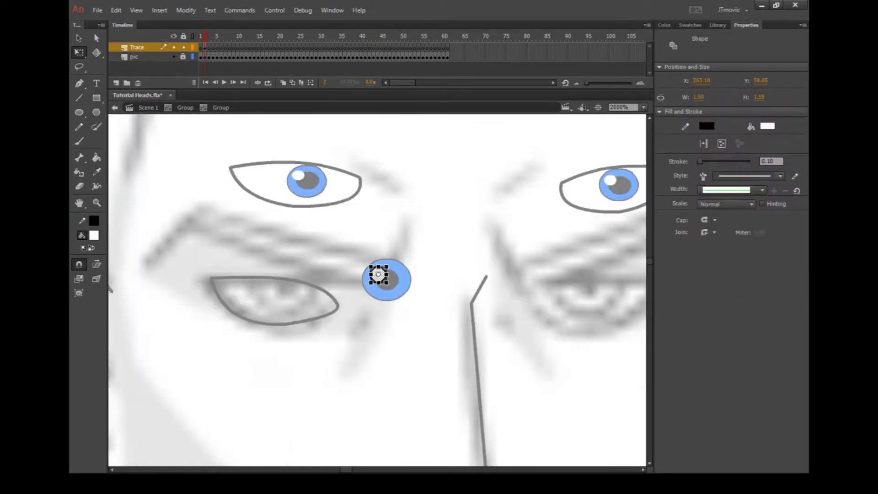
{"action": "left_click", "coordinate": [384, 268]}
{"action": "left_click", "coordinate": [378, 274]}
{"action": "left_click", "coordinate": [415, 239]}
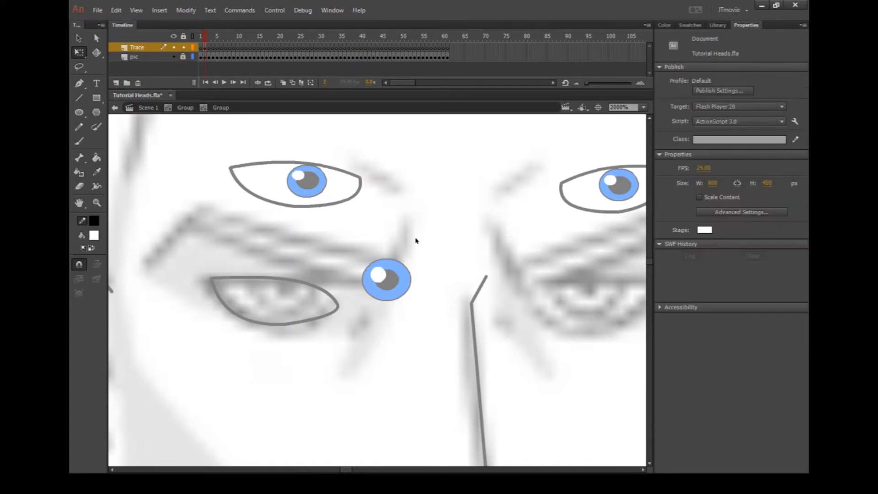
{"action": "double_click", "coordinate": [416, 240]}
{"action": "left_click", "coordinate": [433, 224]}
- Group the iris, pupil and highlight together and place them inside the left eye outline
{"action": "mouse_move", "coordinate": [439, 231]}
{"action": "left_mouse_down"}
{"action": "mouse_move", "coordinate": [363, 334]}
{"action": "mouse_move", "coordinate": [358, 328]}
{"action": "left_mouse_up"}
{"action": "mouse_move", "coordinate": [388, 283]}
{"action": "left_mouse_down"}
{"action": "mouse_move", "coordinate": [421, 225]}
{"action": "mouse_move", "coordinate": [374, 279]}
{"action": "mouse_move", "coordinate": [287, 307]}
{"action": "left_mouse_up"}
{"action": "key", "text": "ctrl+g"}
{"action": "left_click_drag", "start_coordinate": [286, 306], "coordinate": [359, 305]}
{"action": "left_click_drag", "start_coordinate": [332, 309], "coordinate": [275, 305]}
{"action": "left_click", "coordinate": [373, 284]}
- Examine the traced front face, including the mouth and nose lines, around the new eye
{"action": "scroll", "coordinate": [347, 294], "scroll_direction": "down", "scroll_amount": 3}
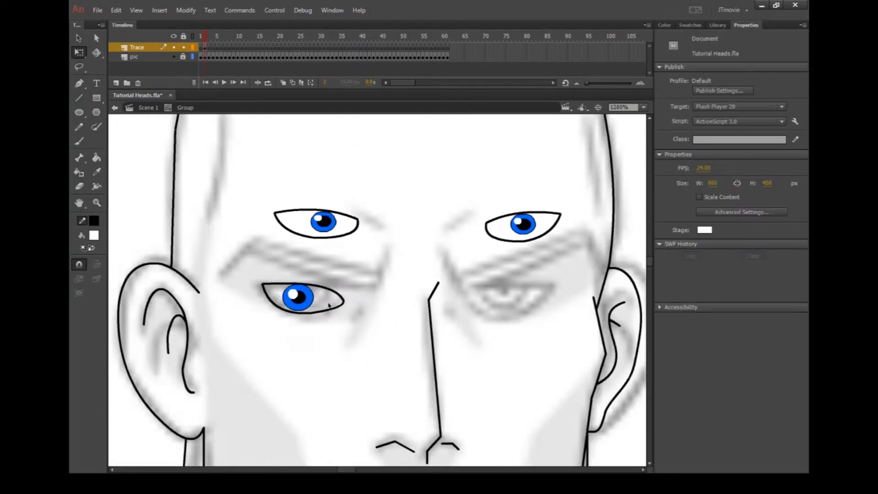
{"action": "scroll", "coordinate": [328, 305], "scroll_direction": "down", "scroll_amount": 3}
{"action": "left_click_drag", "start_coordinate": [326, 386], "coordinate": [509, 444]}
{"action": "left_click_drag", "start_coordinate": [333, 382], "coordinate": [506, 443]}
{"action": "left_click", "coordinate": [446, 286]}
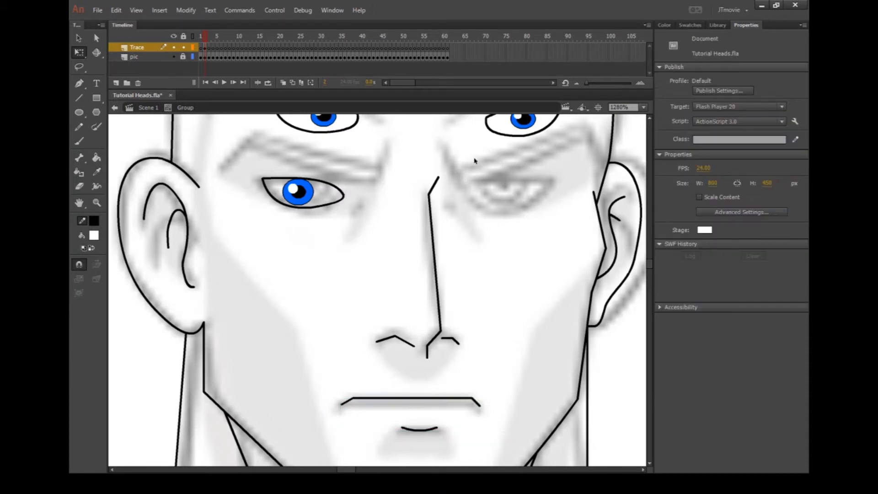
{"action": "left_click_drag", "start_coordinate": [476, 157], "coordinate": [358, 378]}
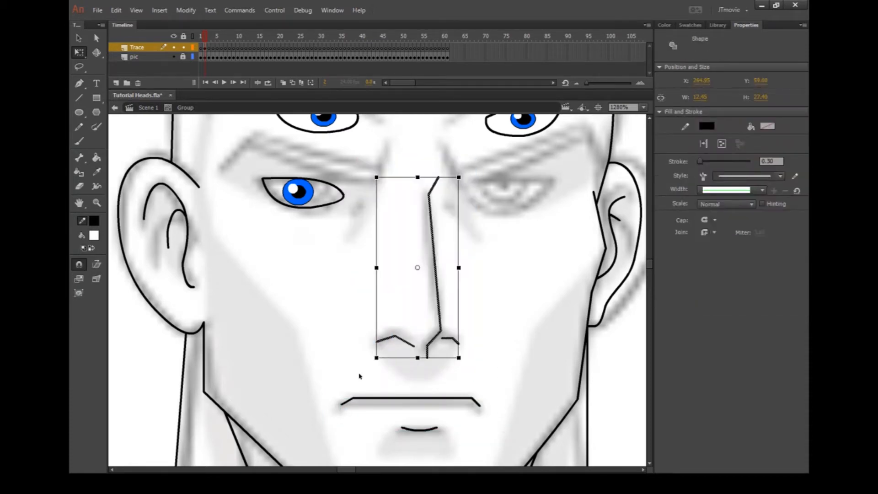
{"action": "left_click", "coordinate": [367, 234]}
- Shrink and flatten the iris group and nudge it up into position within the left eye outline
{"action": "scroll", "coordinate": [303, 216], "scroll_direction": "up", "scroll_amount": 2}
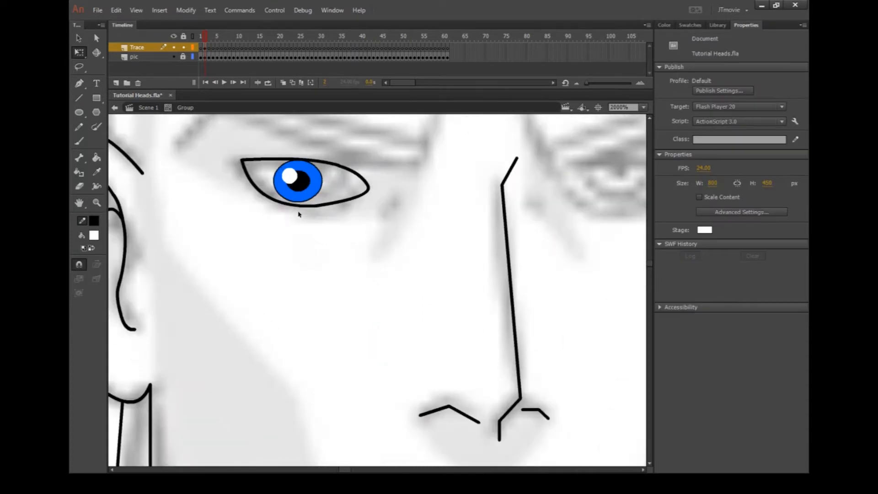
{"action": "left_click", "coordinate": [302, 188]}
{"action": "left_click_drag", "start_coordinate": [331, 201], "coordinate": [308, 192]}
{"action": "key", "text": "Up"}
{"action": "key", "text": "Up"}
{"action": "left_click", "coordinate": [354, 194]}
- Fill the left eye's interior around the iris with white using the Paint Bucket
{"action": "key", "text": "k"}
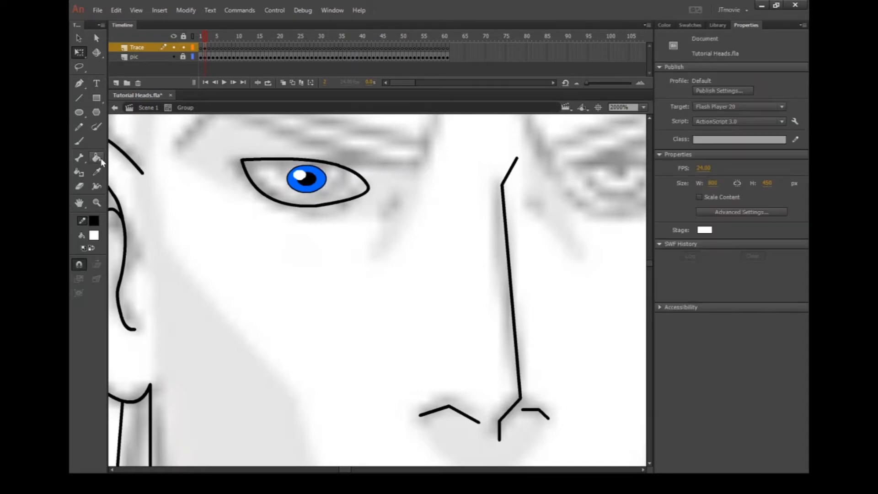
{"action": "left_click", "coordinate": [352, 192]}
{"action": "key", "text": "ctrl+z"}
{"action": "left_click", "coordinate": [358, 191]}
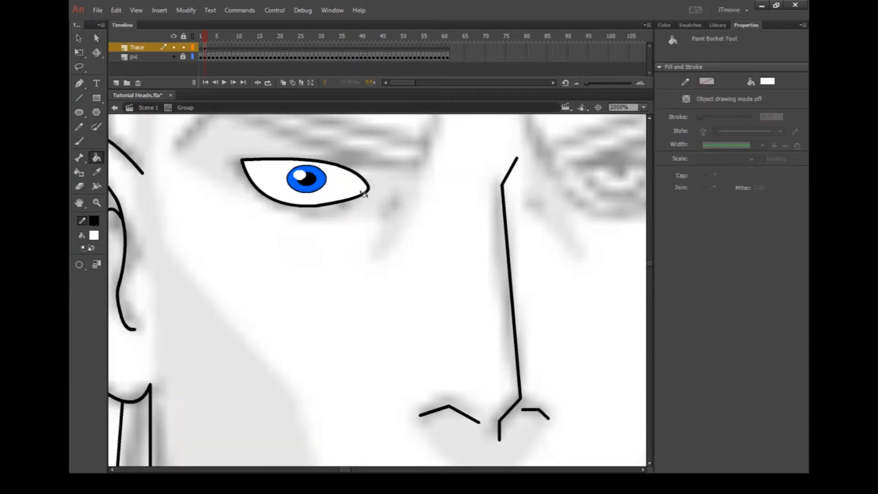
- Flatten the left eye's outline and white fill with Free Transform to about 3.35 px high, keeping the iris size
{"action": "scroll", "coordinate": [386, 210], "scroll_direction": "down", "scroll_amount": 4}
{"action": "scroll", "coordinate": [421, 209], "scroll_direction": "up", "scroll_amount": 1}
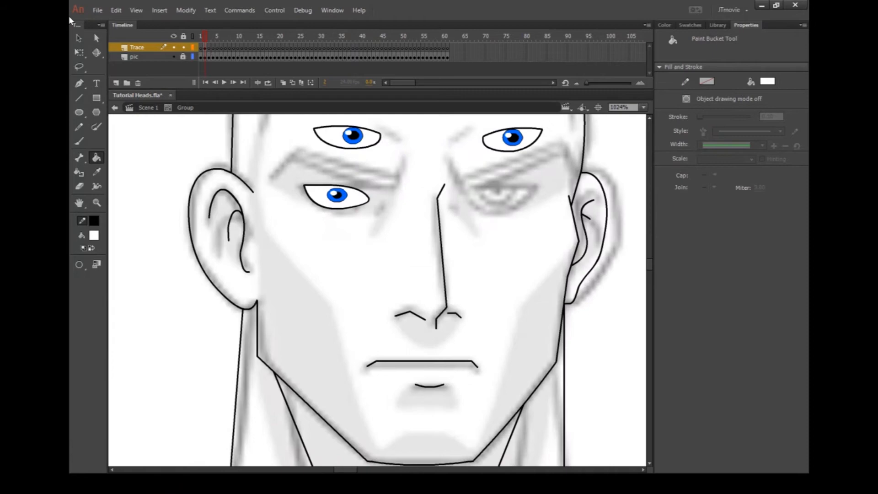
{"action": "left_click", "coordinate": [80, 39]}
{"action": "left_click", "coordinate": [356, 200]}
{"action": "left_click", "coordinate": [79, 52]}
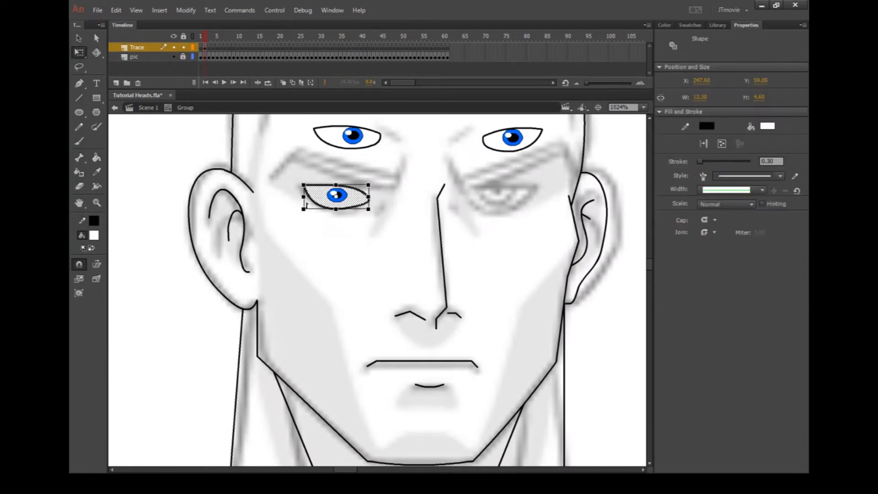
{"action": "left_click_drag", "start_coordinate": [336, 208], "coordinate": [336, 206]}
{"action": "key", "text": "ctrl+z"}
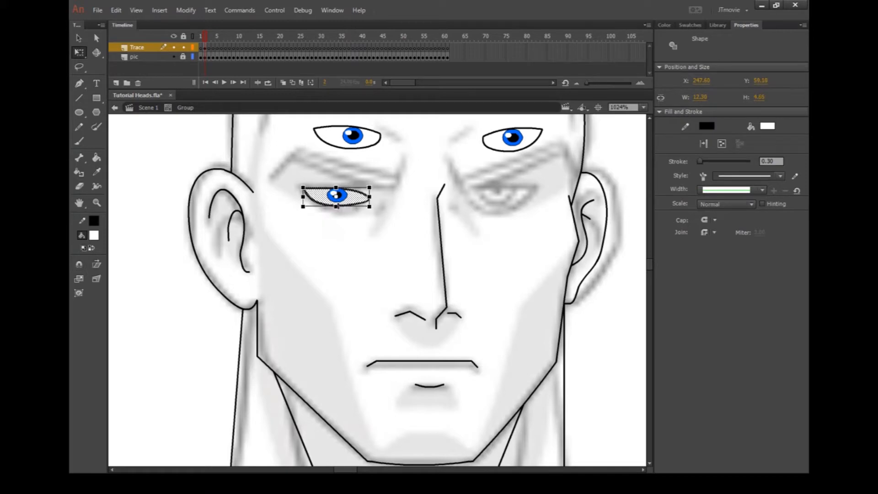
{"action": "left_click", "coordinate": [367, 245]}
- Rotate the left eye shape slightly clockwise so its inner corner drops, and save the file
{"action": "scroll", "coordinate": [419, 228], "scroll_direction": "up", "scroll_amount": 3}
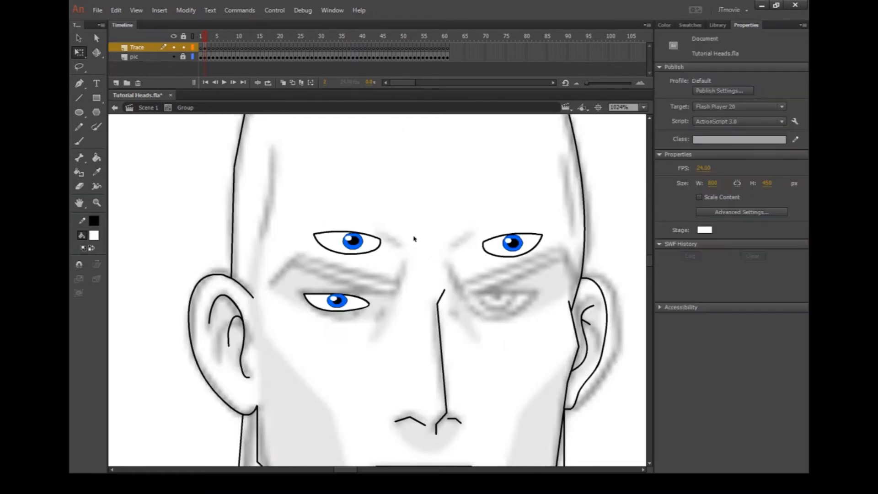
{"action": "scroll", "coordinate": [414, 238], "scroll_direction": "down", "scroll_amount": 3}
{"action": "scroll", "coordinate": [369, 179], "scroll_direction": "up", "scroll_amount": 1}
{"action": "left_click", "coordinate": [357, 207]}
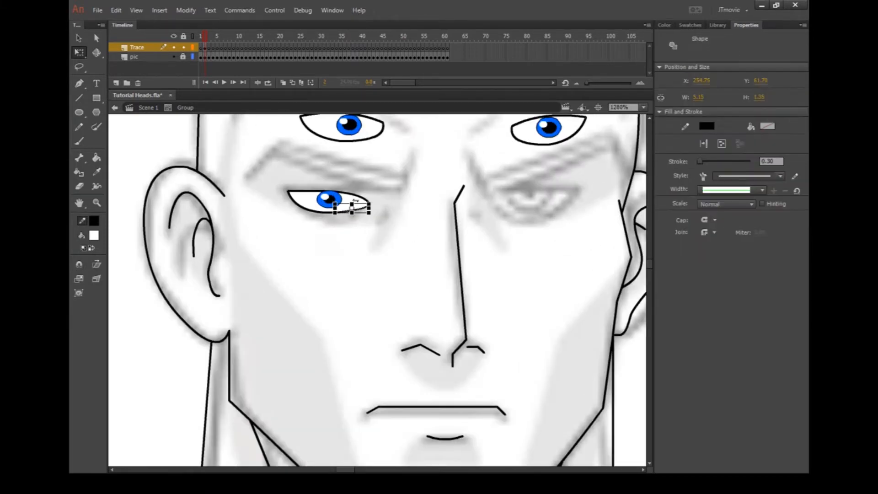
{"action": "left_click", "coordinate": [366, 188]}
{"action": "double_click", "coordinate": [352, 204]}
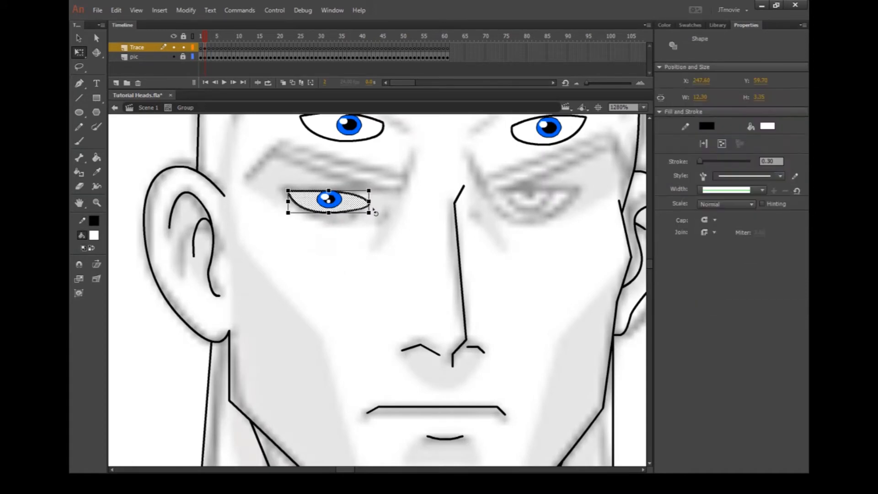
{"action": "left_click_drag", "start_coordinate": [377, 214], "coordinate": [389, 218]}
{"action": "left_click", "coordinate": [411, 187]}
{"action": "key", "text": "ctrl+s"}
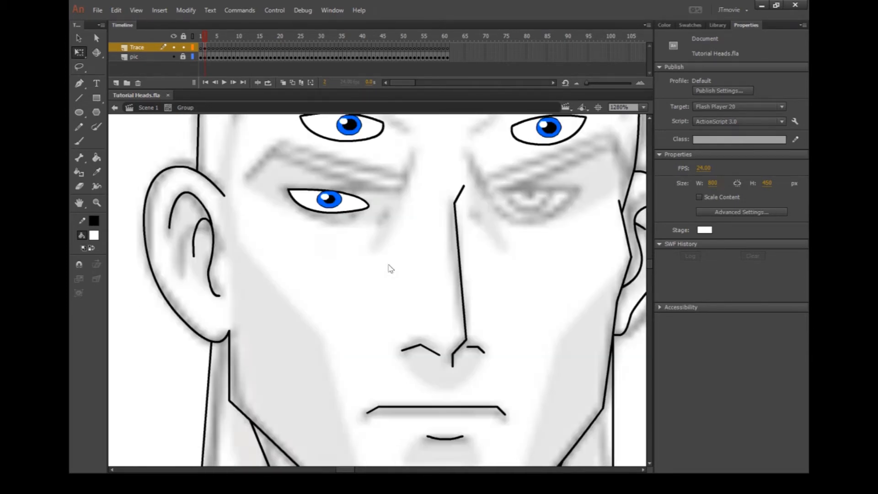
- Delete both pasted sample eyes, including their irises, from the forehead
{"action": "scroll", "coordinate": [389, 267], "scroll_direction": "up", "scroll_amount": 3}
{"action": "left_click", "coordinate": [349, 233]}
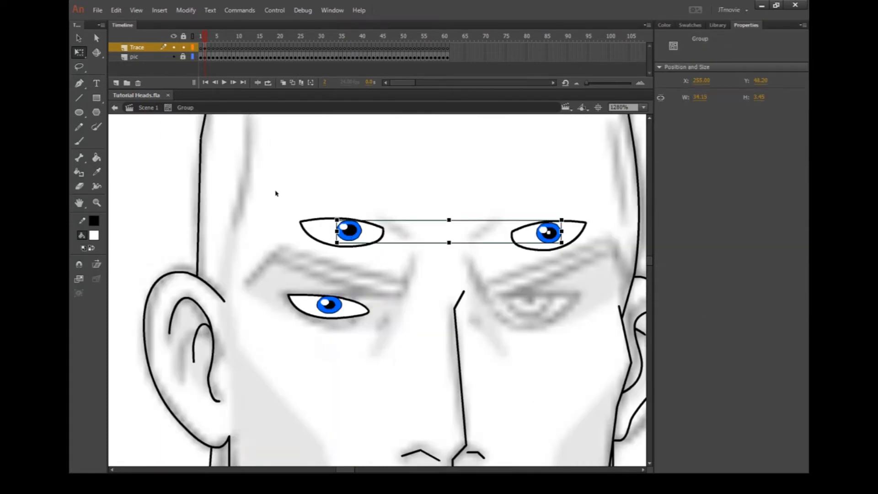
{"action": "left_click_drag", "start_coordinate": [270, 186], "coordinate": [605, 264]}
{"action": "key", "text": "Delete"}
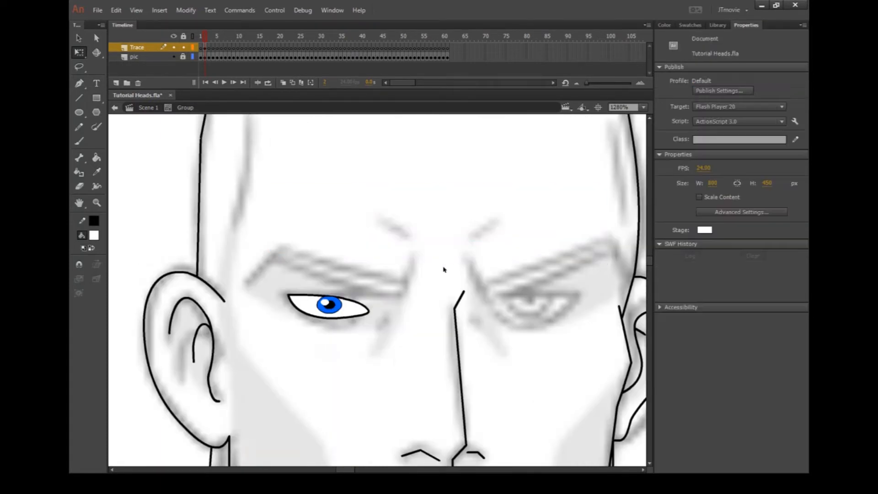
- Duplicate the left eye with its iris in place and flip the copy horizontally
{"action": "scroll", "coordinate": [371, 241], "scroll_direction": "down", "scroll_amount": 3}
{"action": "left_click_drag", "start_coordinate": [267, 171], "coordinate": [397, 235]}
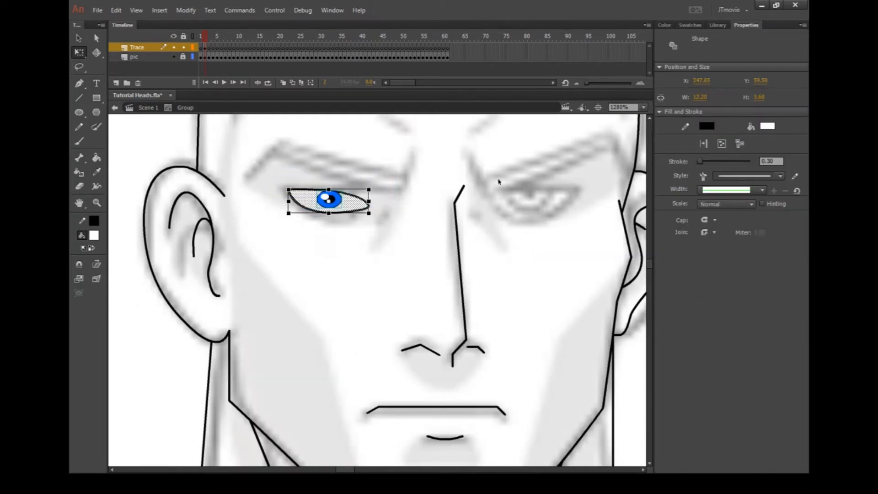
{"action": "right_click", "coordinate": [543, 159]}
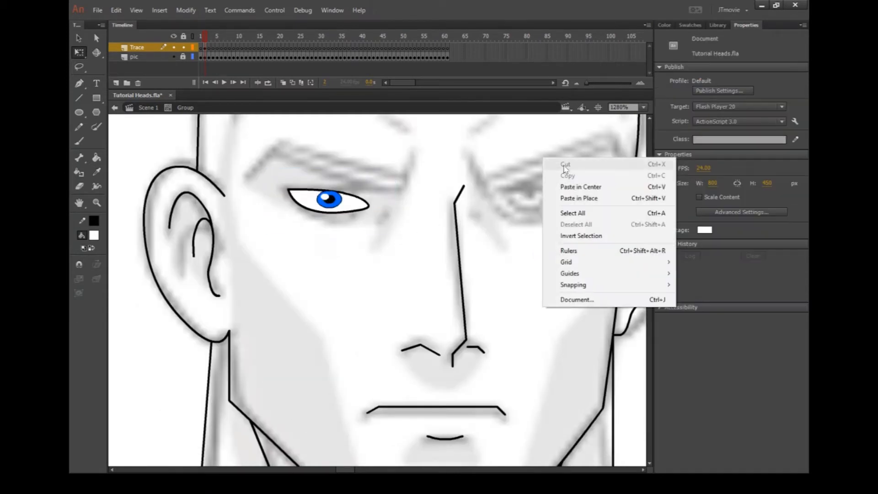
{"action": "left_click", "coordinate": [567, 196]}
{"action": "left_click", "coordinate": [185, 10]}
{"action": "mouse_move", "coordinate": [221, 139]}
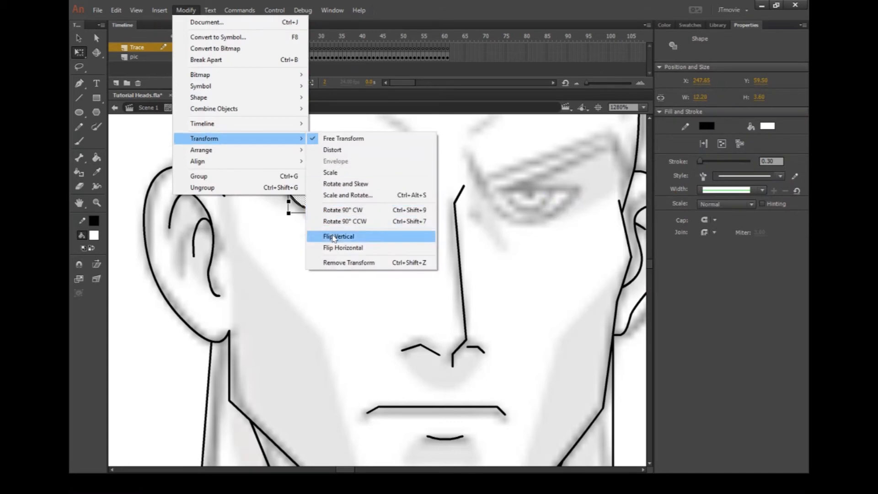
{"action": "left_click", "coordinate": [315, 248]}
- Move the flipped eye copy horizontally across the face onto the reference's right eye
{"action": "key", "text": "Right"}
{"action": "key", "text": "Right"}
{"action": "key", "text": "Right"}
{"action": "key", "text": "Right"}
{"action": "key", "text": "Right"}
{"action": "key", "text": "Right"}
{"action": "key", "text": "Right"}
{"action": "key", "text": "Right"}
{"action": "key", "text": "Right"}
{"action": "key", "text": "Right"}
{"action": "key", "text": "Right"}
{"action": "key", "text": "Right"}
{"action": "key", "text": "Right"}
{"action": "key", "text": "Right"}
{"action": "key", "text": "Right"}
{"action": "key", "text": "Right"}
{"action": "key", "text": "Right"}
{"action": "key", "text": "Right"}
{"action": "key", "text": "Right"}
{"action": "key", "text": "Right"}
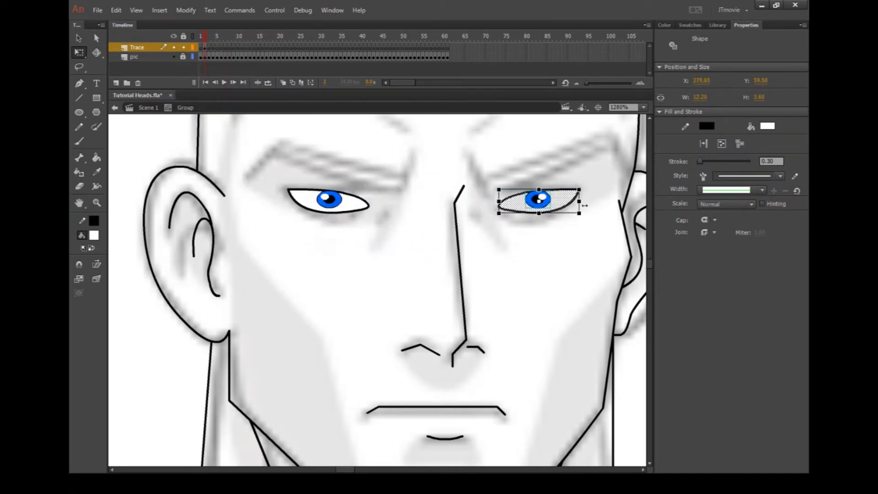
- Narrow the right eye to about 11.5 px wide and nudge it slightly toward the nose and down
{"action": "left_click_drag", "start_coordinate": [580, 202], "coordinate": [577, 202]}
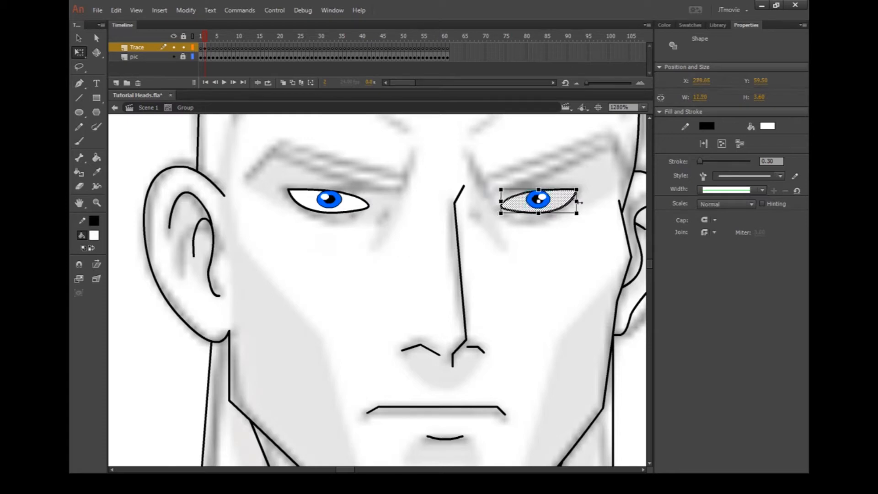
{"action": "key", "text": "Left"}
{"action": "key", "text": "Left"}
{"action": "key", "text": "Down"}
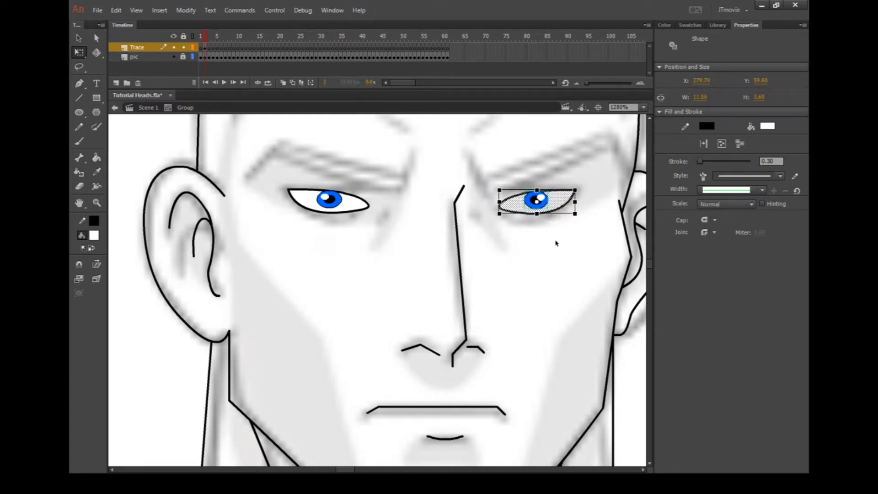
{"action": "left_click", "coordinate": [557, 242]}
- Hide the reference pic layer briefly to examine the traced head with both eyes, and show it again
{"action": "scroll", "coordinate": [528, 238], "scroll_direction": "down", "scroll_amount": 5}
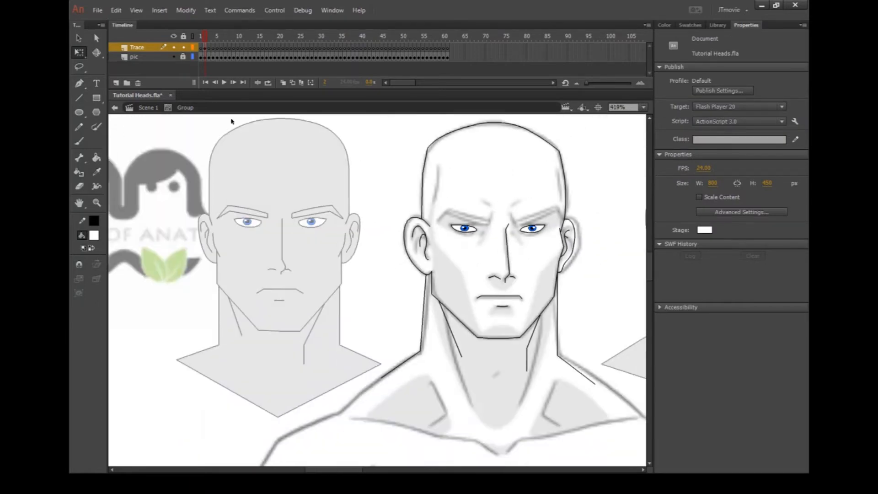
{"action": "left_click", "coordinate": [173, 56]}
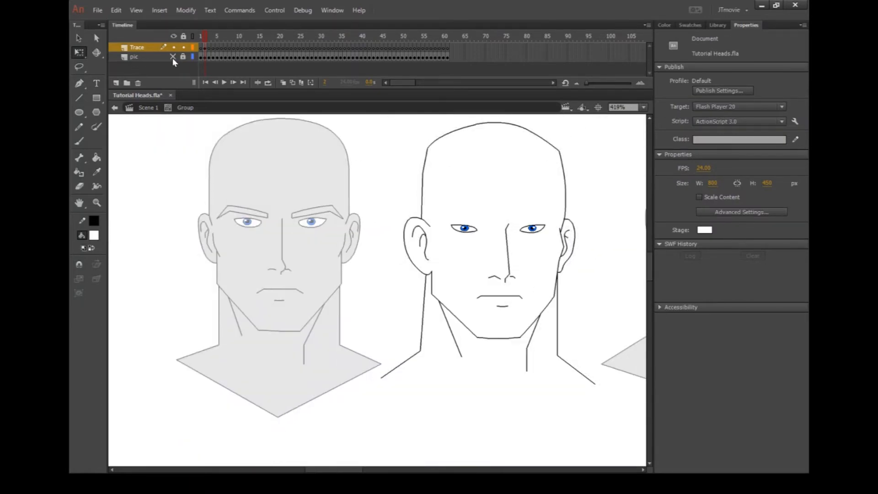
{"action": "left_click", "coordinate": [174, 57]}
- Trace both angular eyebrows above the eyes as closed outlines with the Line tool
{"action": "scroll", "coordinate": [508, 193], "scroll_direction": "up", "scroll_amount": 5}
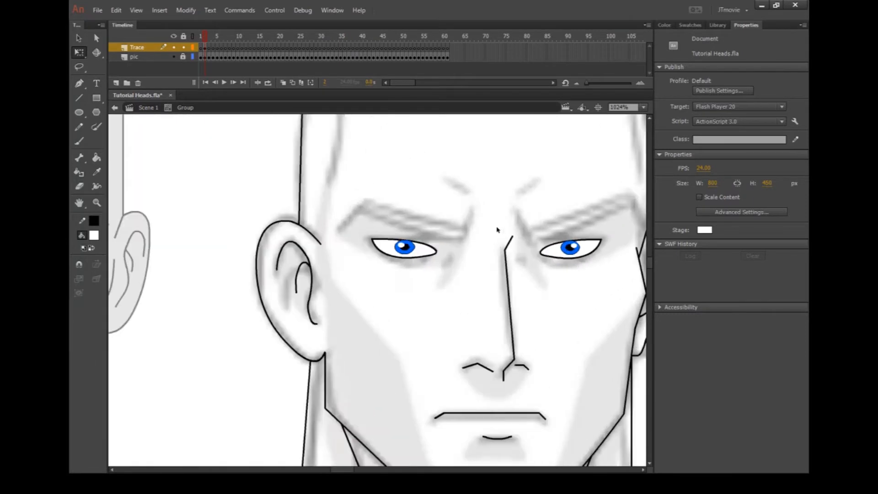
{"action": "left_click_drag", "start_coordinate": [341, 470], "coordinate": [344, 470]}
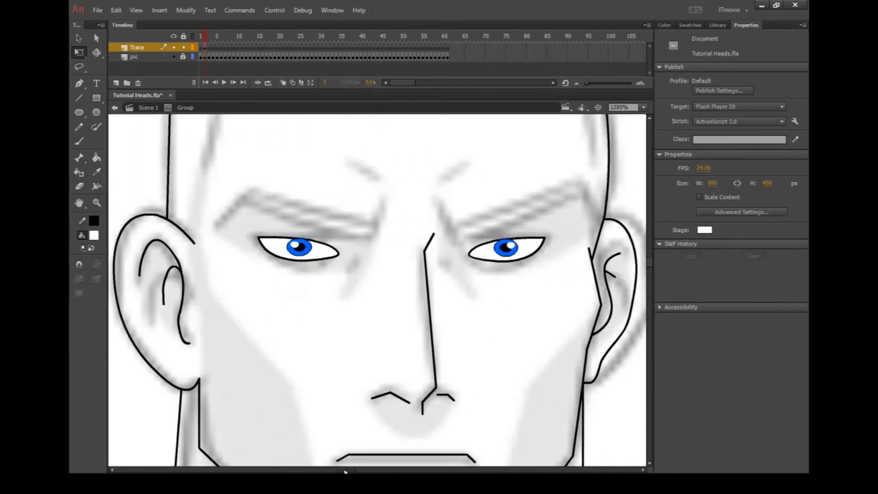
{"action": "left_click", "coordinate": [79, 97]}
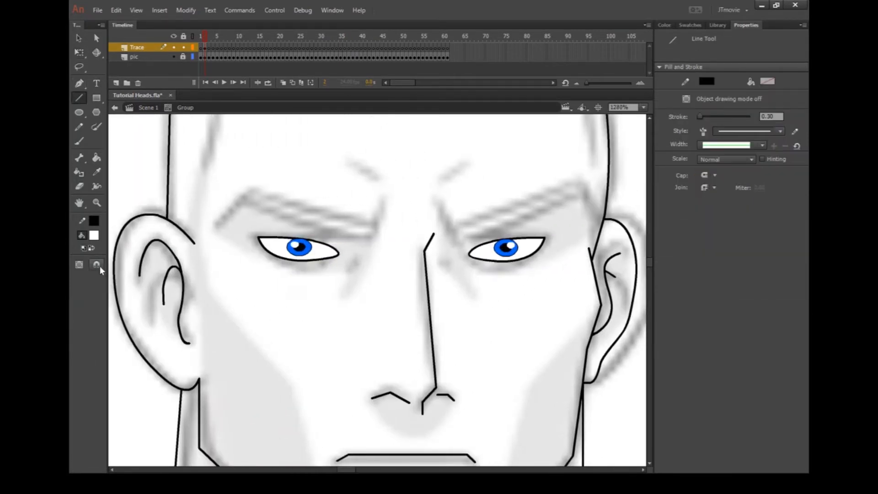
{"action": "mouse_move", "coordinate": [217, 216]}
{"action": "left_mouse_down"}
{"action": "mouse_move", "coordinate": [253, 194]}
{"action": "mouse_move", "coordinate": [378, 224]}
{"action": "mouse_move", "coordinate": [385, 242]}
{"action": "mouse_move", "coordinate": [233, 201]}
{"action": "mouse_move", "coordinate": [258, 209]}
{"action": "mouse_move", "coordinate": [222, 226]}
{"action": "mouse_move", "coordinate": [216, 215]}
{"action": "left_mouse_up"}
{"action": "mouse_move", "coordinate": [459, 221]}
{"action": "left_mouse_down"}
{"action": "mouse_move", "coordinate": [467, 235]}
{"action": "mouse_move", "coordinate": [578, 187]}
{"action": "mouse_move", "coordinate": [595, 207]}
{"action": "mouse_move", "coordinate": [564, 207]}
{"action": "left_mouse_up"}
{"action": "left_click_drag", "start_coordinate": [564, 207], "coordinate": [466, 234]}
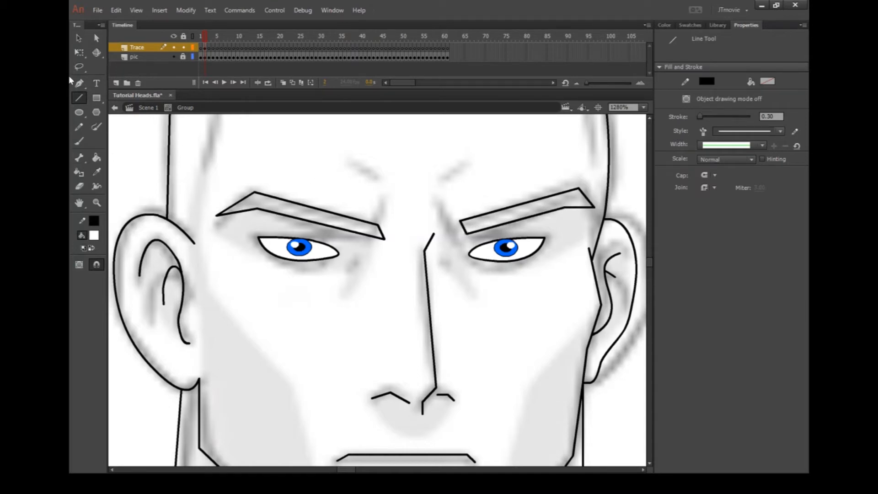
- Move the right eyebrow's lower inner corner outward, making that end vertical, and fill both eyebrows with white
{"action": "left_click", "coordinate": [79, 38]}
{"action": "left_click_drag", "start_coordinate": [465, 227], "coordinate": [470, 218]}
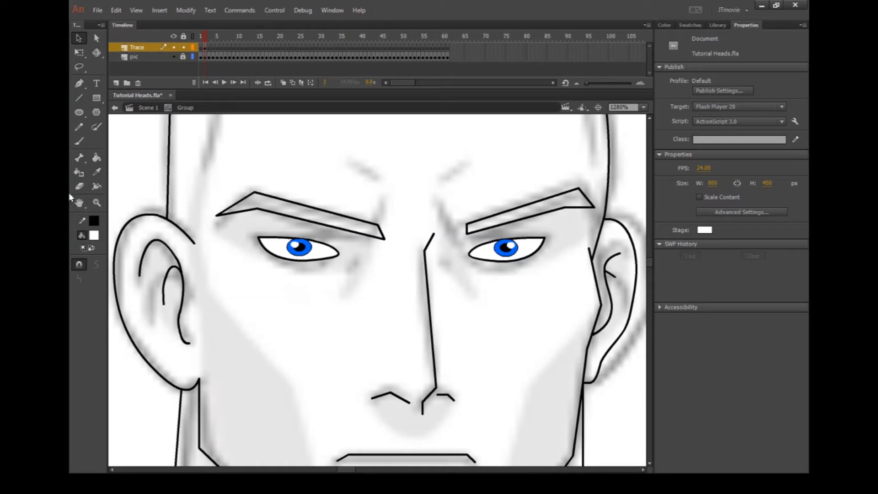
{"action": "left_click", "coordinate": [97, 157]}
{"action": "left_click", "coordinate": [288, 210]}
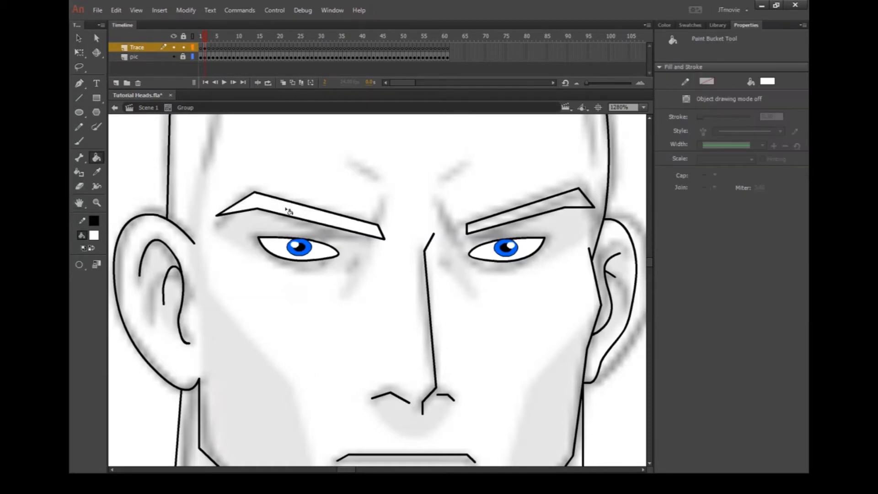
{"action": "left_click", "coordinate": [503, 226]}
{"action": "scroll", "coordinate": [569, 270], "scroll_direction": "down", "scroll_amount": 2}
{"action": "scroll", "coordinate": [569, 269], "scroll_direction": "up", "scroll_amount": 2}
{"action": "scroll", "coordinate": [569, 269], "scroll_direction": "down", "scroll_amount": 2}
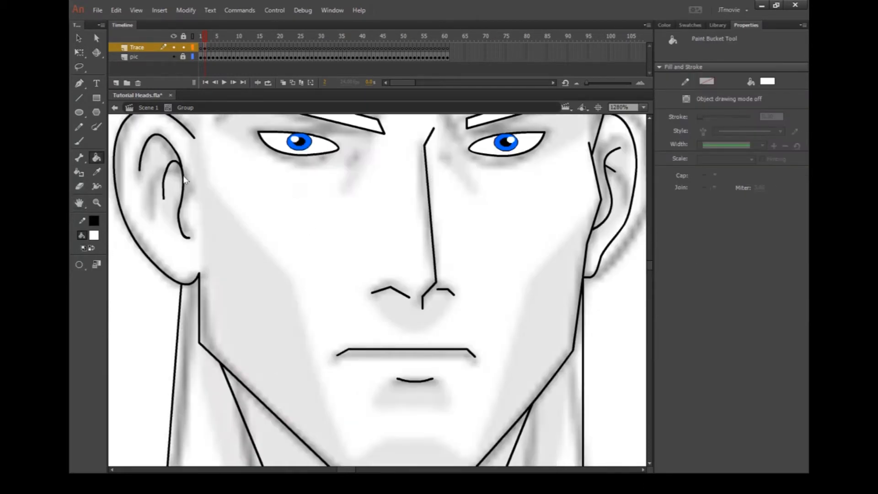
- Hide the reference pic layer so only the traced heads show
{"action": "left_click", "coordinate": [80, 52]}
{"action": "scroll", "coordinate": [348, 251], "scroll_direction": "up", "scroll_amount": 2}
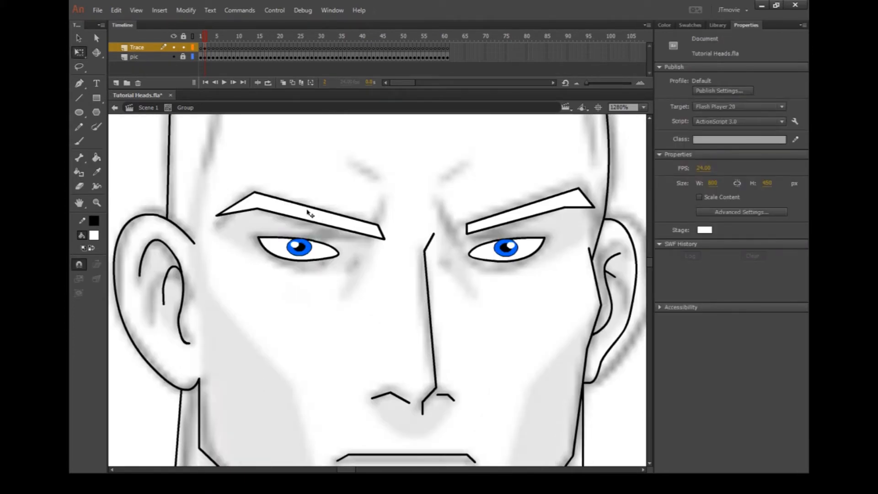
{"action": "scroll", "coordinate": [420, 235], "scroll_direction": "down", "scroll_amount": 4}
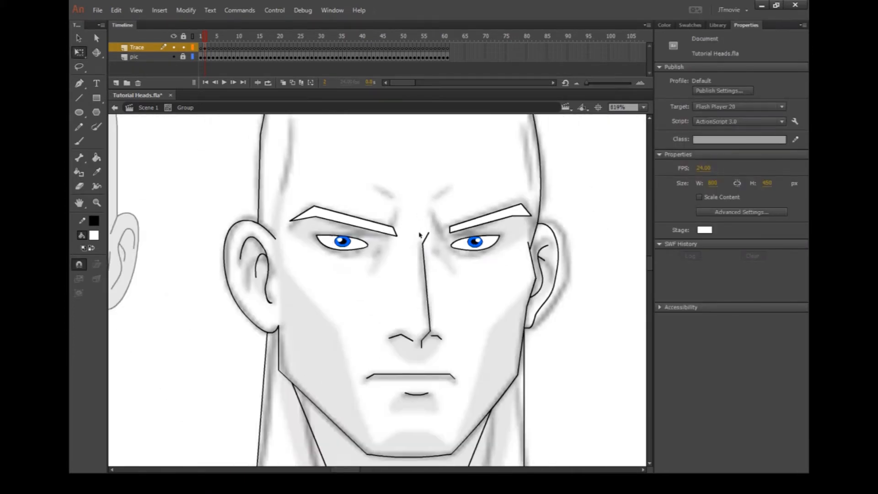
{"action": "left_click", "coordinate": [173, 57]}
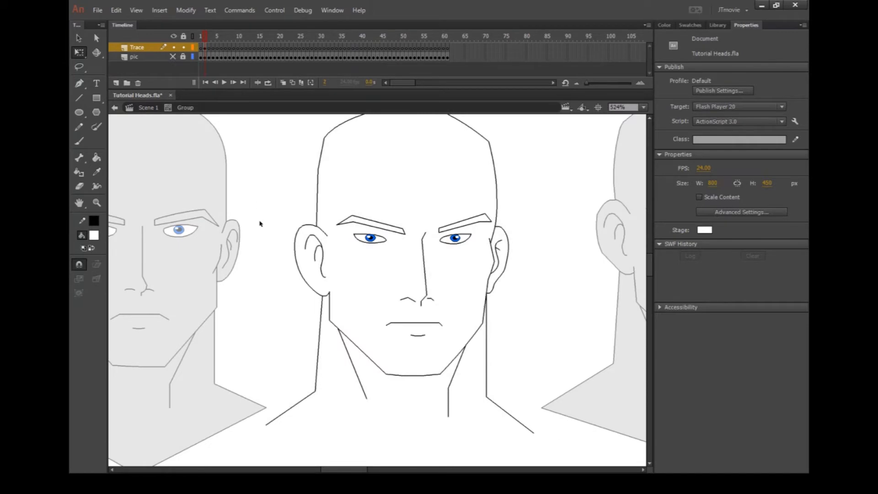
{"action": "scroll", "coordinate": [293, 273], "scroll_direction": "down", "scroll_amount": 2}
{"action": "scroll", "coordinate": [276, 290], "scroll_direction": "up", "scroll_amount": 1}
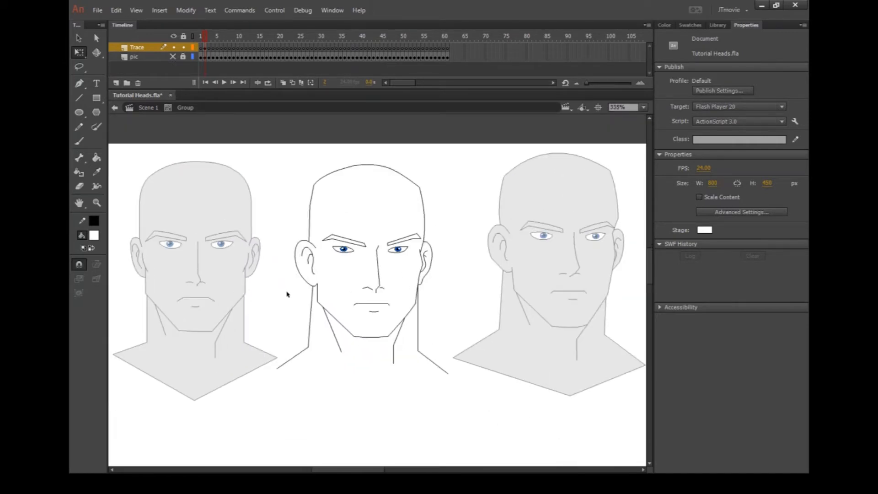
- Close the bottom of the bust with two straight lines running from the shoulder ends to a central point
{"action": "left_click", "coordinate": [84, 101]}
{"action": "mouse_move", "coordinate": [277, 369]}
{"action": "left_mouse_down"}
{"action": "mouse_move", "coordinate": [352, 392]}
{"action": "mouse_move", "coordinate": [377, 410]}
{"action": "left_mouse_up"}
{"action": "mouse_move", "coordinate": [376, 410]}
{"action": "left_mouse_down"}
{"action": "mouse_move", "coordinate": [423, 376]}
{"action": "mouse_move", "coordinate": [448, 374]}
{"action": "left_mouse_up"}
- Sample the gray skin fill from the finished front head and return to editing the middle head's group
{"action": "key", "text": "q"}
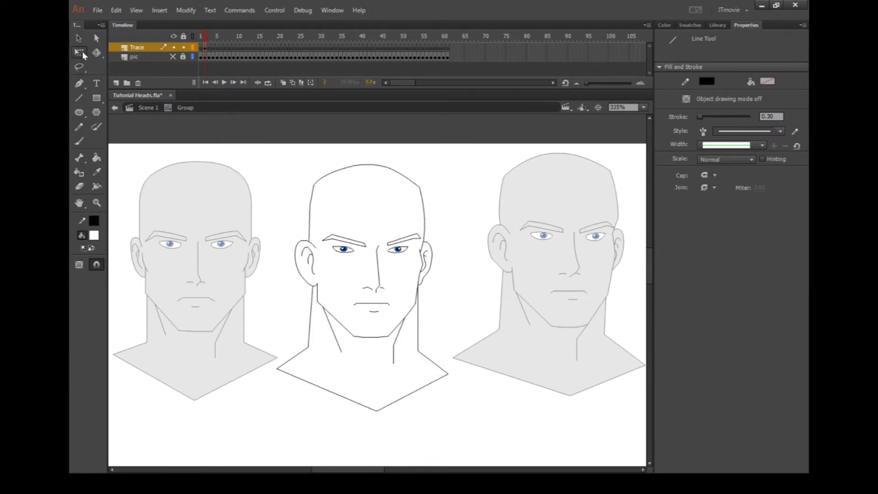
{"action": "double_click", "coordinate": [275, 160]}
{"action": "left_click", "coordinate": [97, 172]}
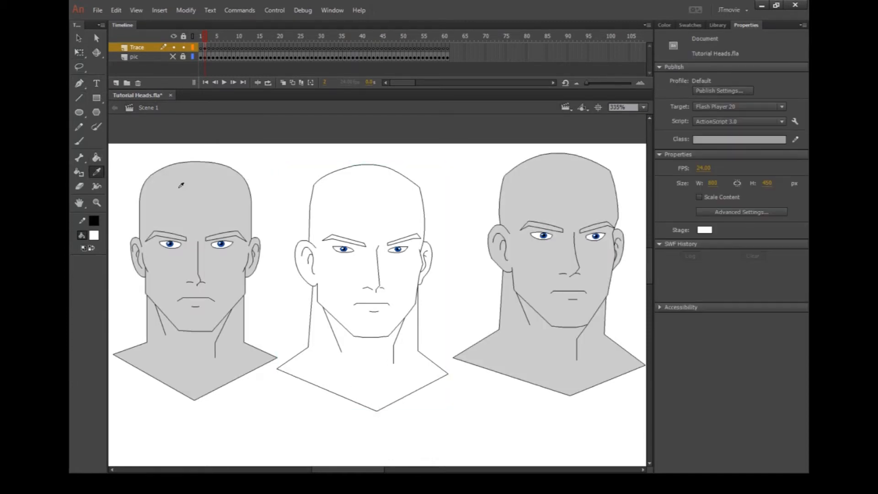
{"action": "left_click", "coordinate": [181, 186]}
{"action": "left_click", "coordinate": [82, 53]}
{"action": "double_click", "coordinate": [337, 175]}
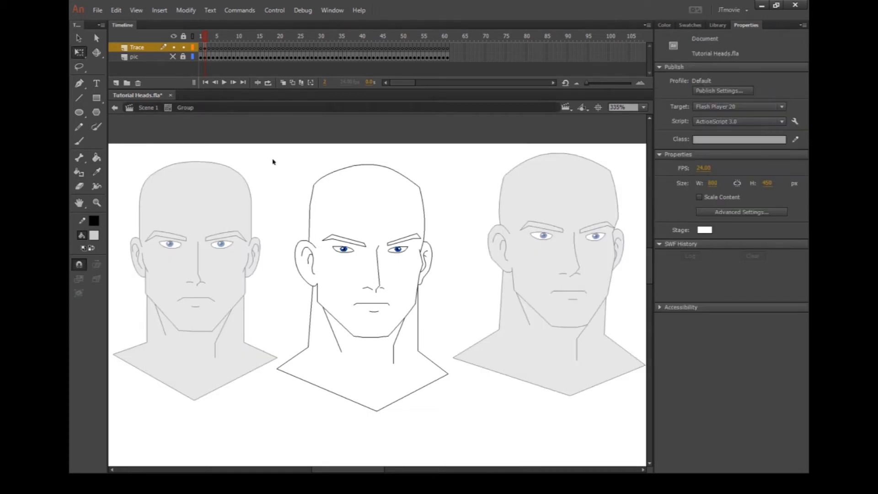
- Group the two white-filled eyebrows together, keeping them in their original position
{"action": "scroll", "coordinate": [374, 239], "scroll_direction": "up", "scroll_amount": 2}
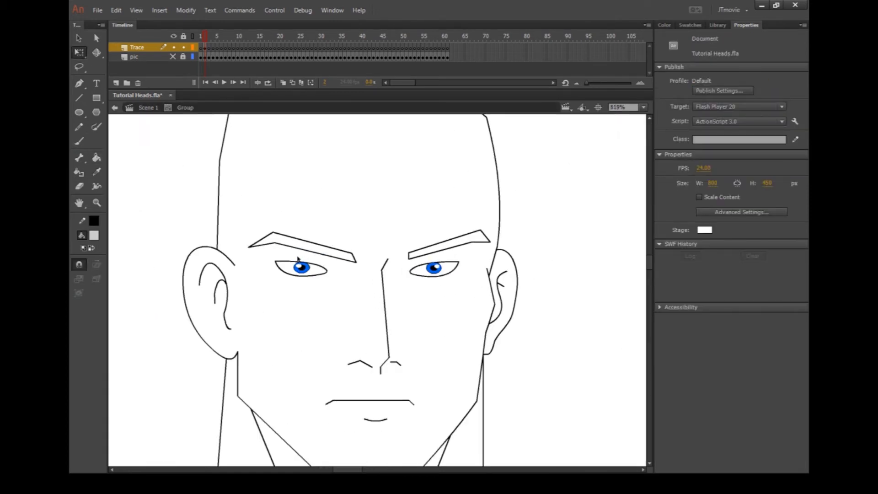
{"action": "scroll", "coordinate": [298, 258], "scroll_direction": "up", "scroll_amount": 1}
{"action": "left_click", "coordinate": [304, 241]}
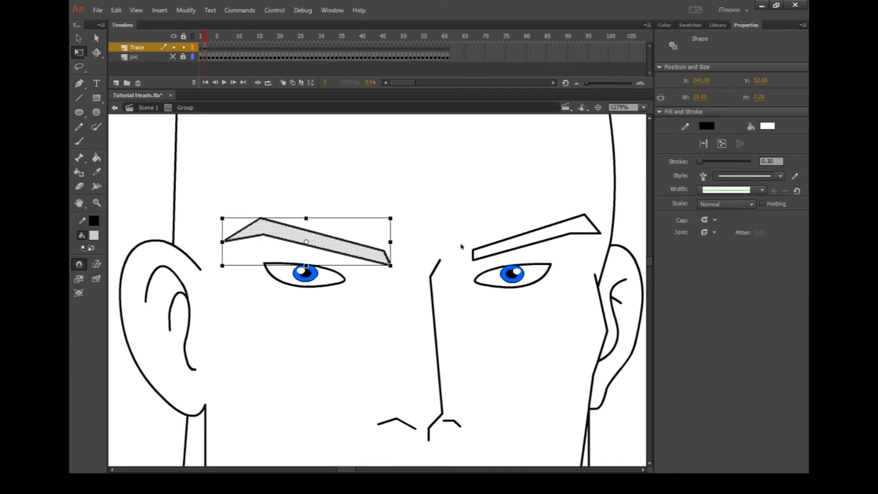
{"action": "left_click", "coordinate": [494, 250], "text": "shift"}
{"action": "key", "text": "ctrl+g"}
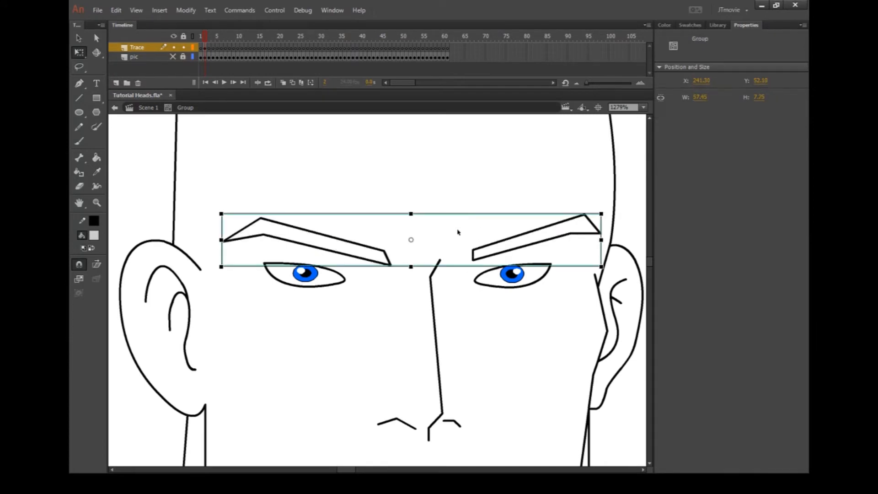
{"action": "left_click_drag", "start_coordinate": [346, 256], "coordinate": [346, 167]}
{"action": "key", "text": "ctrl+z"}
{"action": "left_click", "coordinate": [377, 296]}
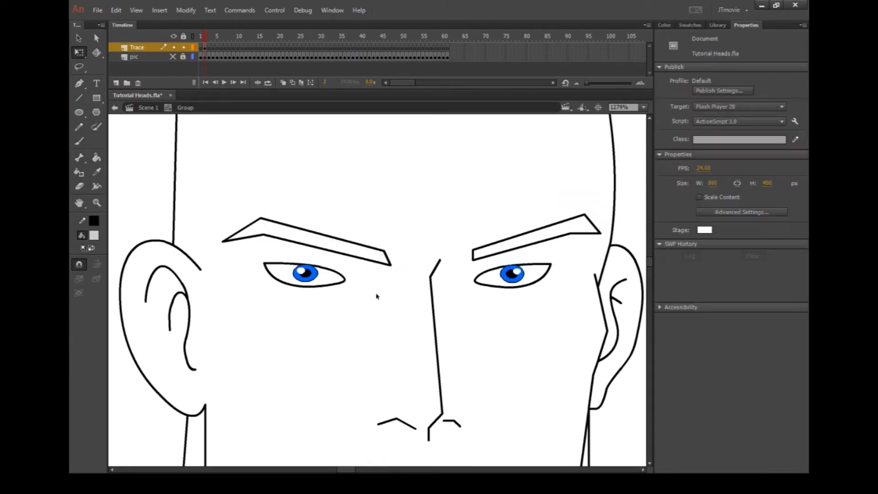
- Group both eye shapes without the irises and send the group to the back
{"action": "left_click", "coordinate": [337, 283]}
{"action": "left_click", "coordinate": [488, 279], "text": "shift"}
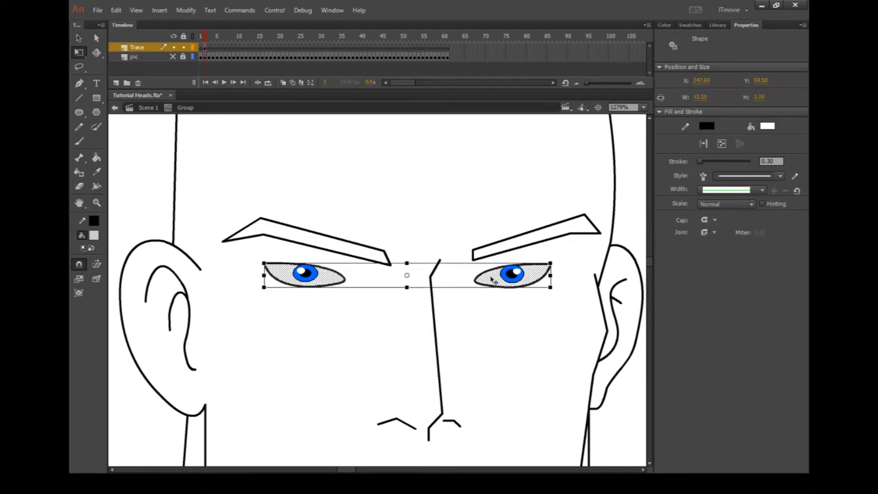
{"action": "left_click_drag", "start_coordinate": [463, 322], "coordinate": [471, 329]}
{"action": "key", "text": "ctrl+z"}
{"action": "key", "text": "ctrl+g"}
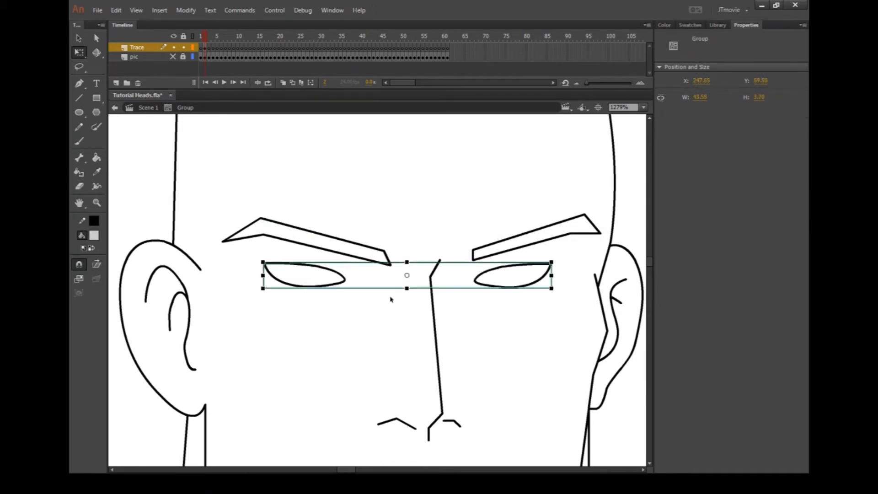
{"action": "right_click", "coordinate": [309, 274]}
{"action": "mouse_move", "coordinate": [336, 338]}
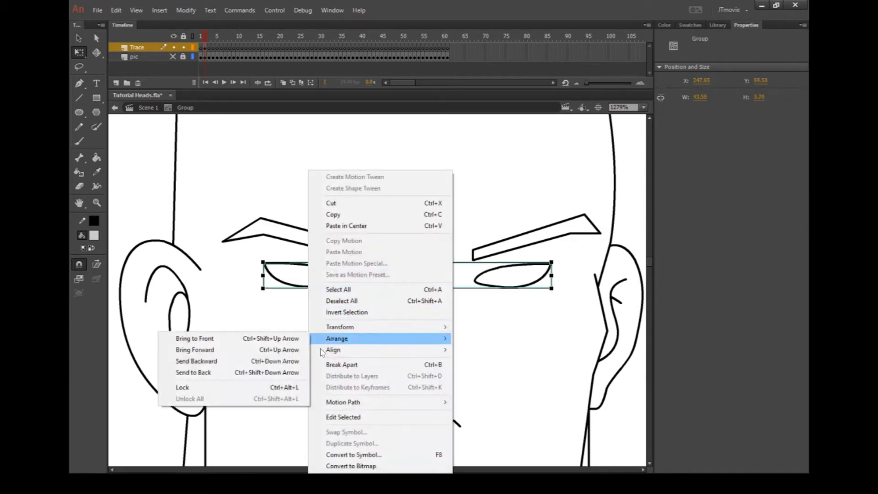
{"action": "left_click", "coordinate": [257, 370]}
- Cut the left iris and paste it in place inside the right iris's group so both form one group
{"action": "left_click", "coordinate": [313, 274]}
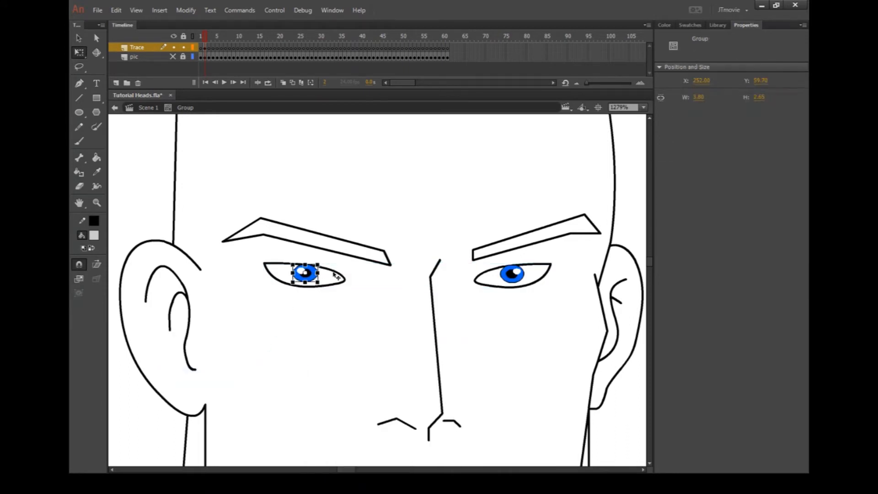
{"action": "right_click", "coordinate": [317, 272]}
{"action": "left_click", "coordinate": [338, 204]}
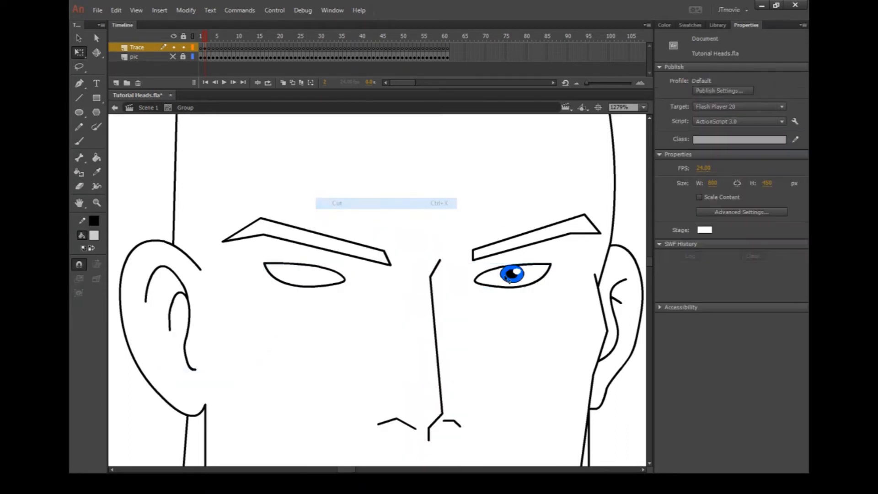
{"action": "double_click", "coordinate": [511, 274]}
{"action": "right_click", "coordinate": [443, 205]}
{"action": "left_click", "coordinate": [462, 246]}
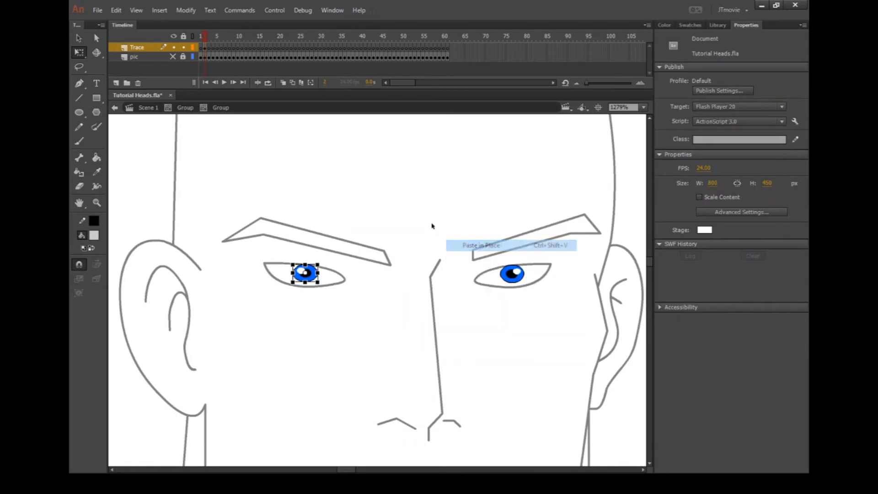
{"action": "double_click", "coordinate": [432, 223]}
- Nudge the grouped irises sideways to test the gaze, settling them close to their starting position
{"action": "key", "text": "shift+Right"}
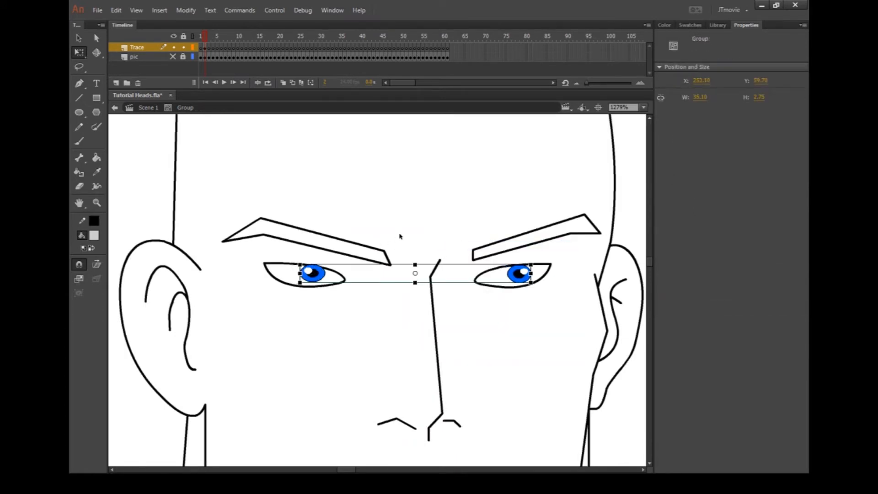
{"action": "key", "text": "shift+Left"}
{"action": "key", "text": "shift+Left"}
{"action": "key", "text": "shift+Right"}
{"action": "key", "text": "shift+Right"}
{"action": "key", "text": "shift+Right"}
{"action": "key", "text": "Left"}
{"action": "key", "text": "Left"}
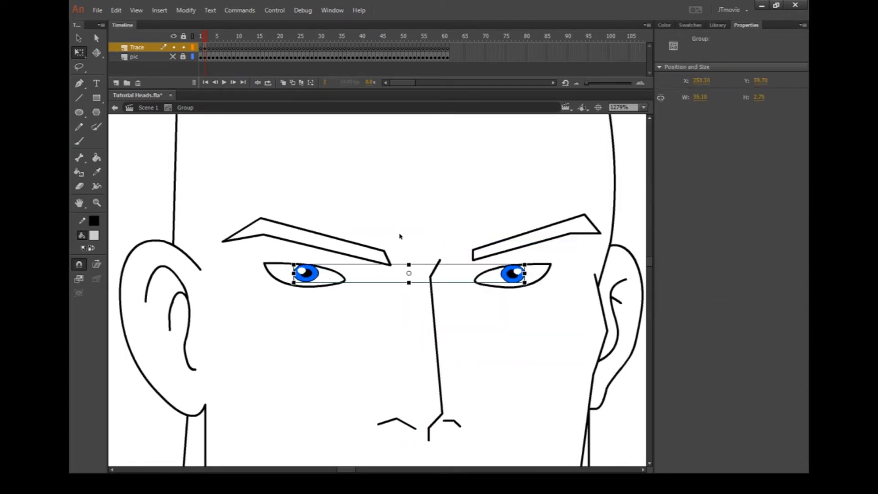
{"action": "left_click", "coordinate": [428, 220]}
{"action": "scroll", "coordinate": [421, 243], "scroll_direction": "down", "scroll_amount": 5}
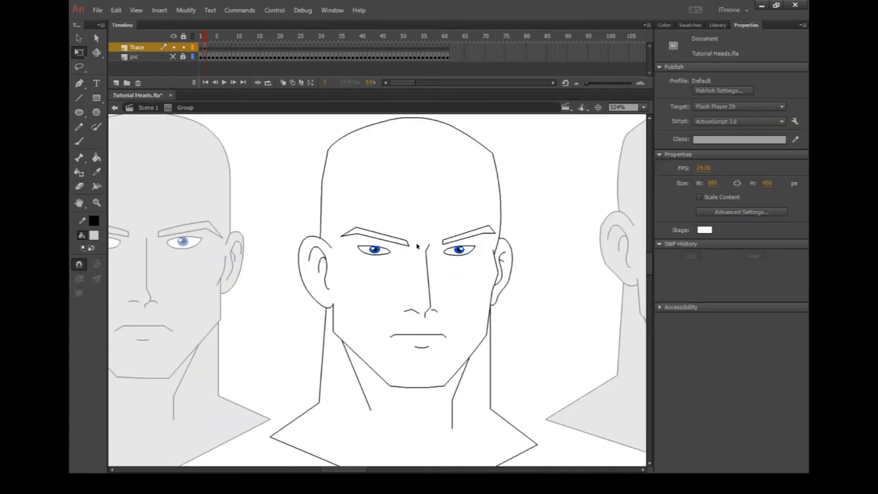
- Save the file, then lower the outer end and upper corner of the second head's right-hand eyebrow
{"action": "scroll", "coordinate": [417, 249], "scroll_direction": "up", "scroll_amount": 3}
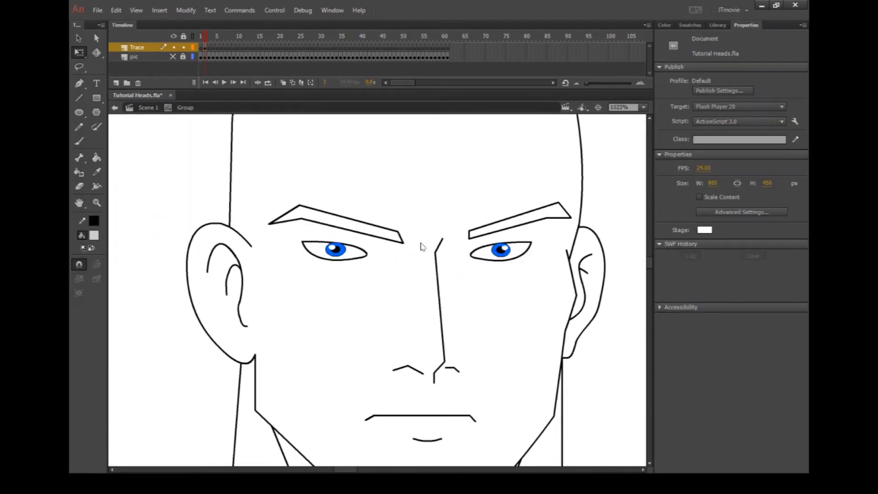
{"action": "key", "text": "ctrl+s"}
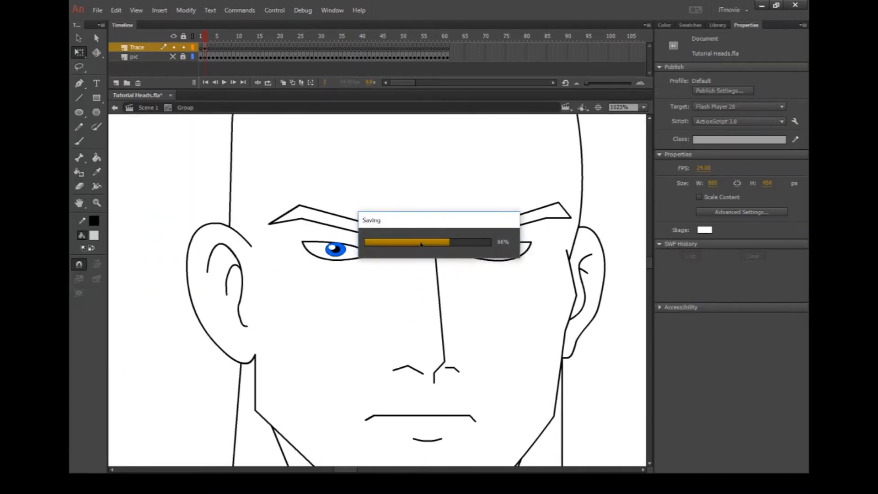
{"action": "left_click", "coordinate": [539, 225]}
{"action": "double_click", "coordinate": [553, 233]}
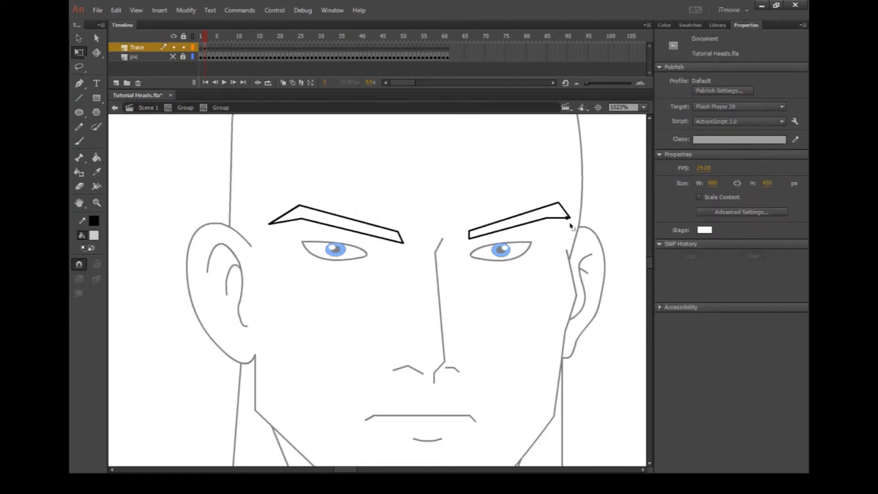
{"action": "left_click_drag", "start_coordinate": [570, 223], "coordinate": [558, 209]}
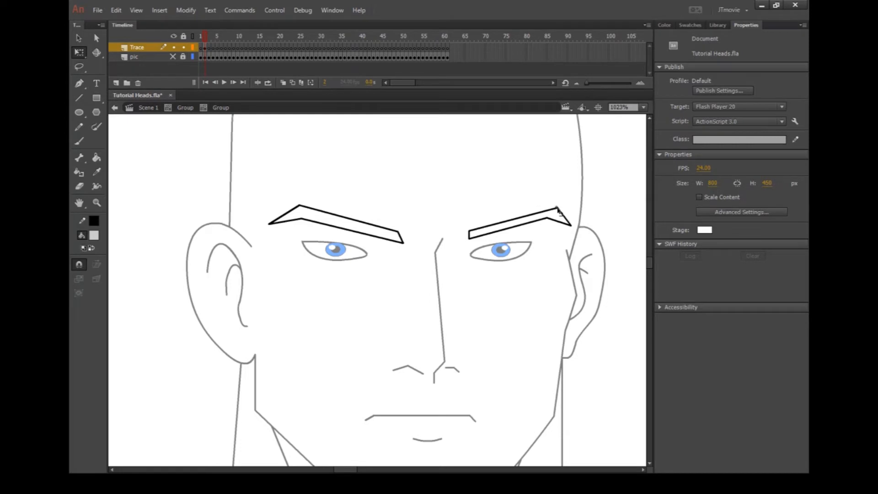
{"action": "double_click", "coordinate": [620, 198]}
{"action": "scroll", "coordinate": [615, 219], "scroll_direction": "down", "scroll_amount": 3}
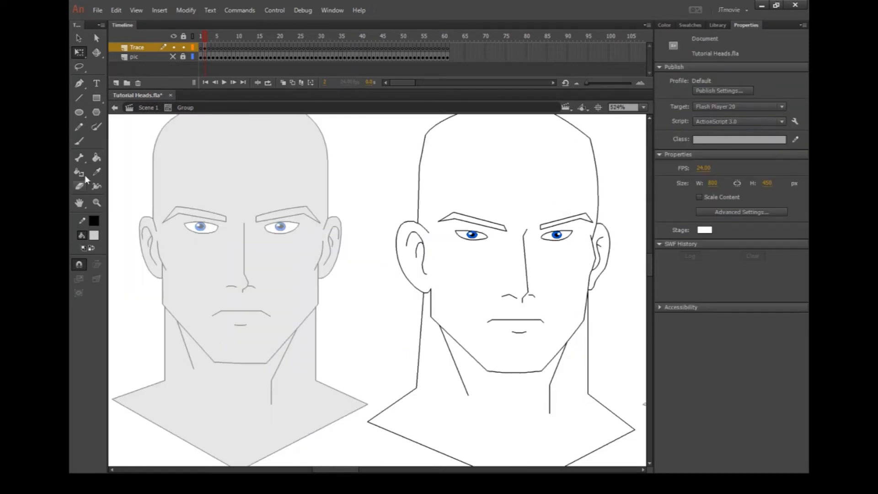
- Fill the second head's face, ears and neck with light gray using the Paint Bucket
{"action": "left_click", "coordinate": [97, 158]}
{"action": "left_click", "coordinate": [476, 203]}
{"action": "left_click", "coordinate": [601, 247]}
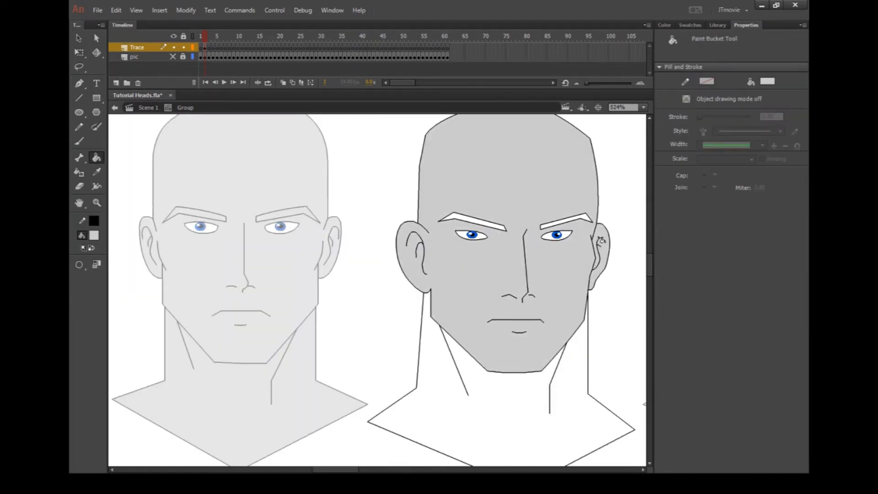
{"action": "left_click", "coordinate": [545, 401]}
{"action": "left_click", "coordinate": [78, 52]}
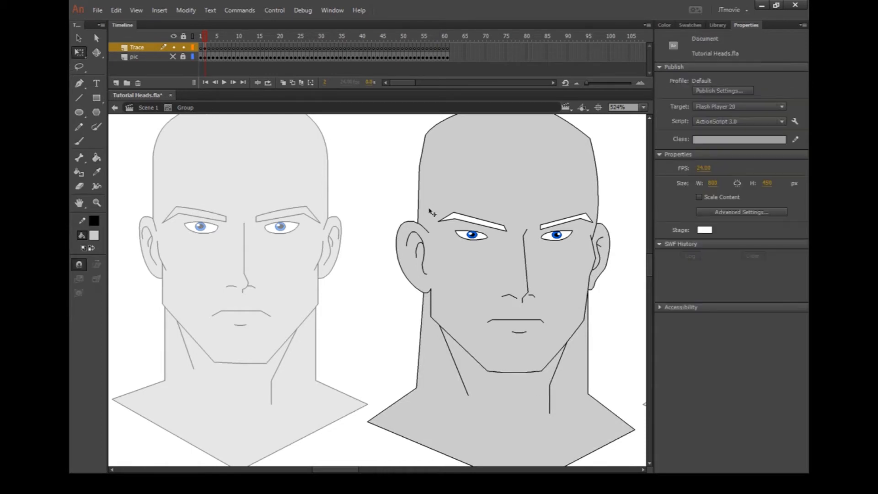
- Fill both of the second head's eyebrows with the same light gray inside their group
{"action": "left_click", "coordinate": [468, 222]}
{"action": "double_click", "coordinate": [467, 221]}
{"action": "key", "text": "ctrl+a"}
{"action": "double_click", "coordinate": [90, 250]}
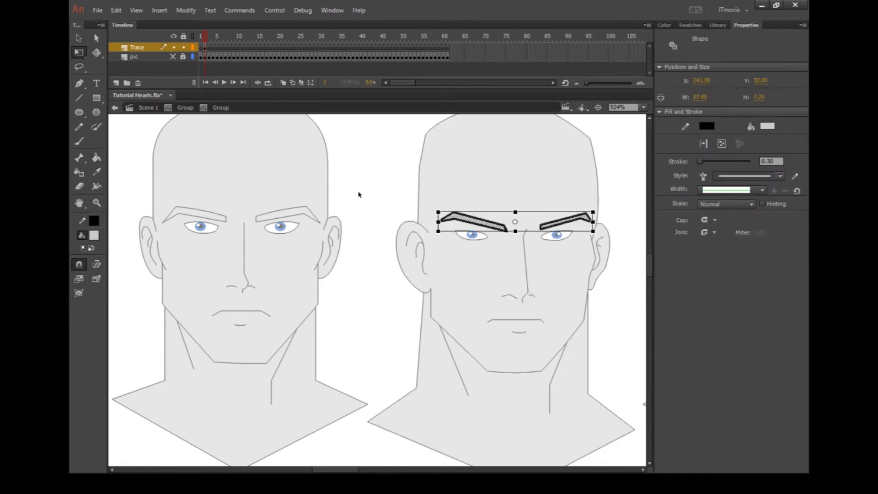
{"action": "double_click", "coordinate": [391, 180]}
{"action": "left_click", "coordinate": [391, 182]}
{"action": "left_click_drag", "start_coordinate": [334, 469], "coordinate": [348, 470]}
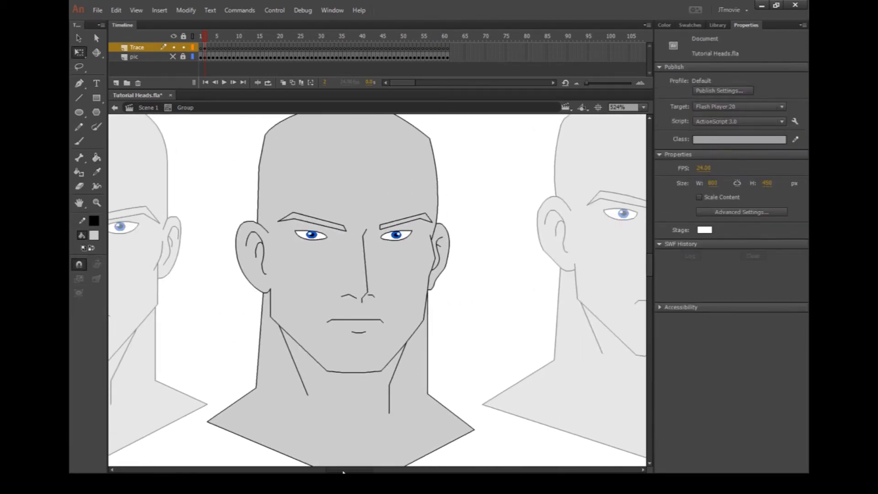
- Shift the second head's eyebrow group slightly to the left and return to the main scene
{"action": "left_click", "coordinate": [329, 227]}
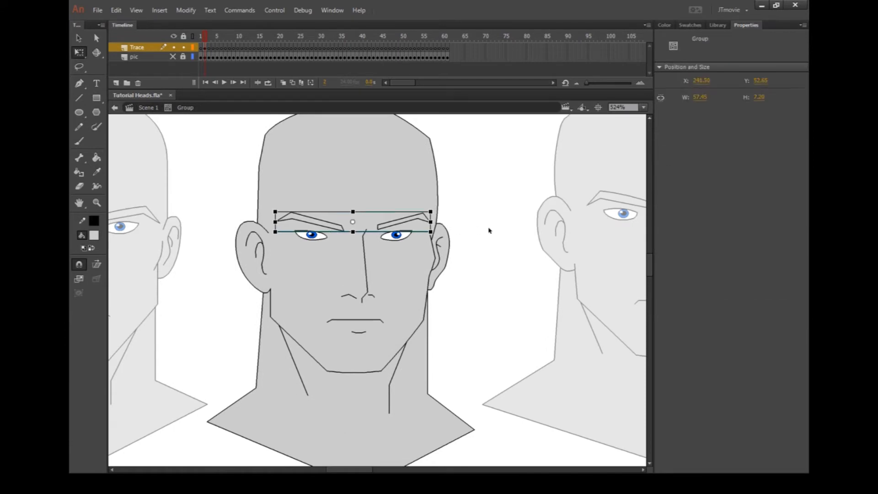
{"action": "double_click", "coordinate": [489, 229]}
{"action": "scroll", "coordinate": [490, 229], "scroll_direction": "down", "scroll_amount": 3}
{"action": "left_click", "coordinate": [487, 225]}
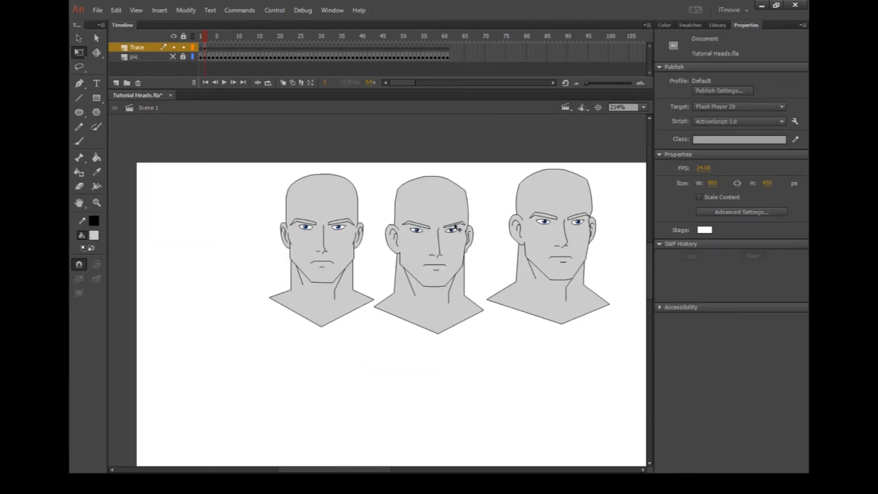
- Turn off object snapping and enlarge the second head slightly, placing it level between the other two gray heads
{"action": "left_click_drag", "start_coordinate": [465, 197], "coordinate": [494, 166]}
{"action": "left_click", "coordinate": [80, 265]}
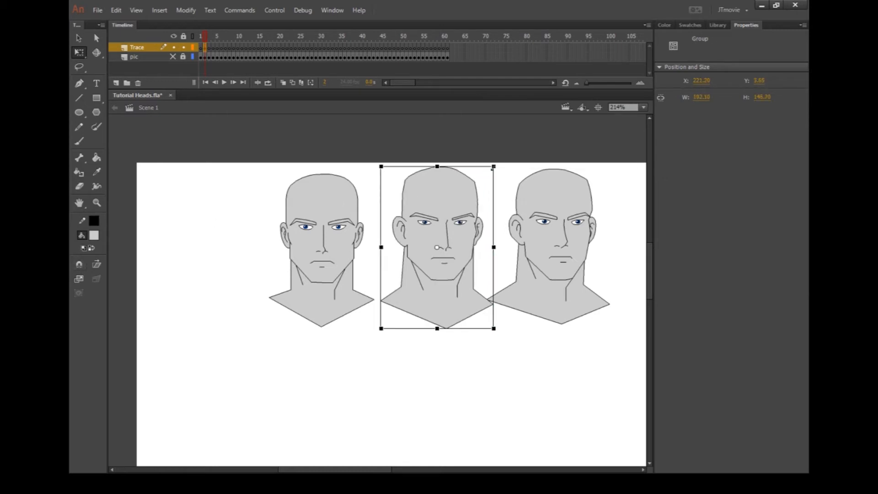
{"action": "left_click", "coordinate": [425, 416]}
{"action": "left_click_drag", "start_coordinate": [350, 467], "coordinate": [366, 471]}
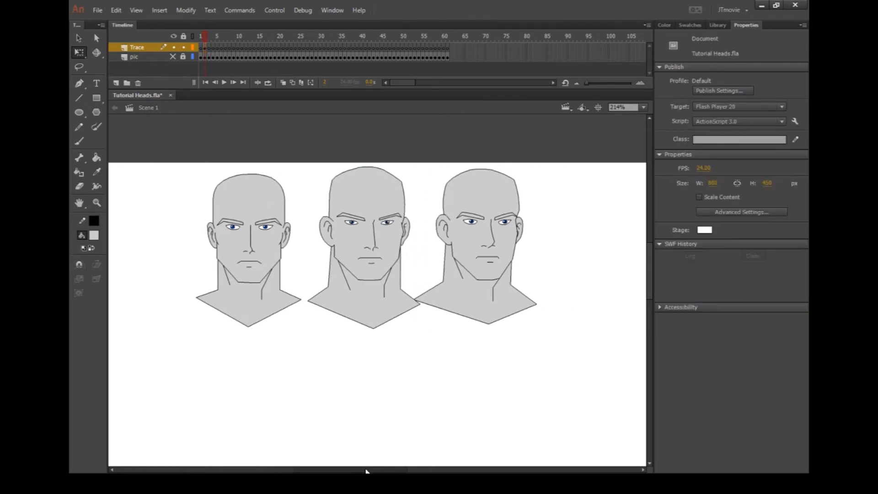
- Shrink the dark-haired third head and the blond head slightly in the colored row and save the file
{"action": "scroll", "coordinate": [351, 293], "scroll_direction": "up", "scroll_amount": 1}
{"action": "left_click_drag", "start_coordinate": [350, 293], "coordinate": [346, 306]}
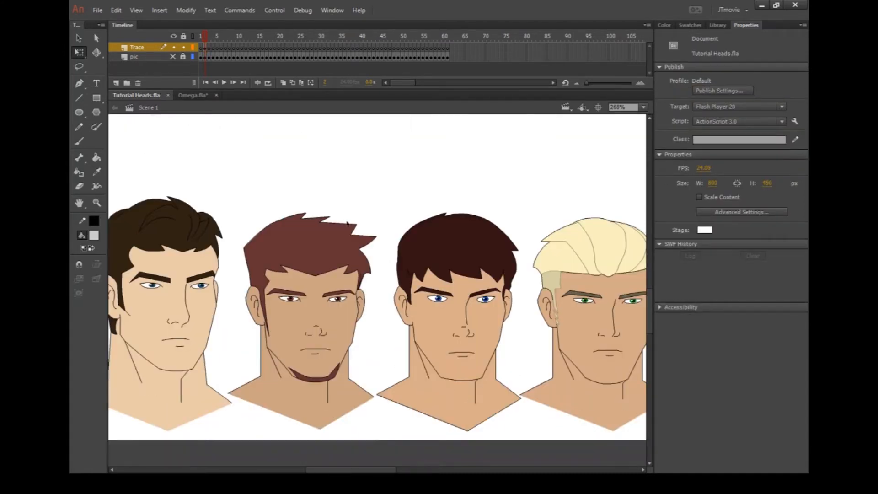
{"action": "scroll", "coordinate": [347, 223], "scroll_direction": "down", "scroll_amount": 1}
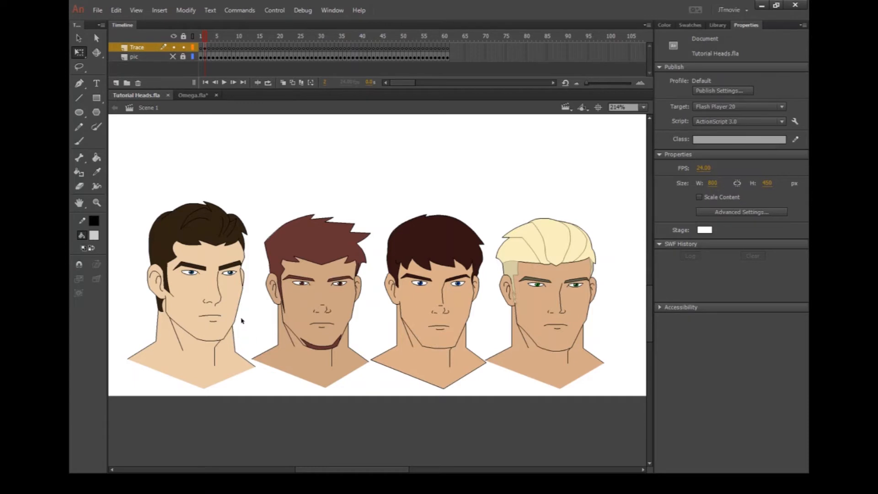
{"action": "left_click", "coordinate": [569, 300]}
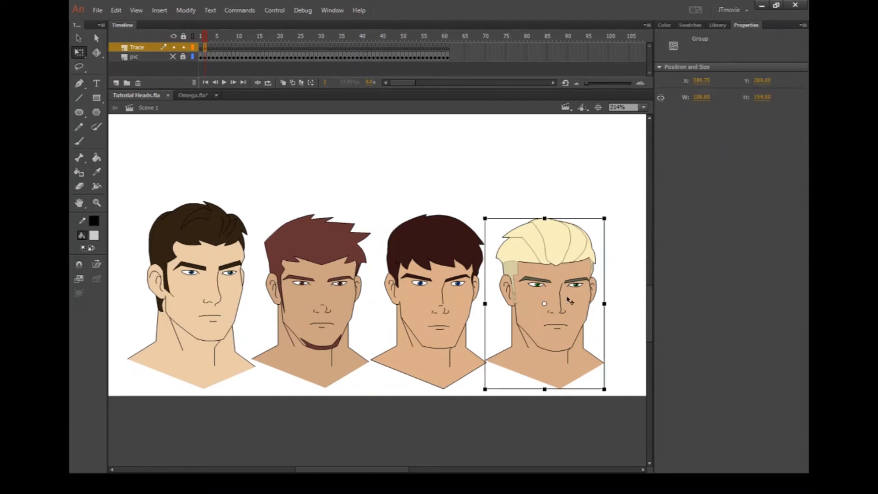
{"action": "left_click", "coordinate": [433, 276]}
{"action": "left_click", "coordinate": [577, 299]}
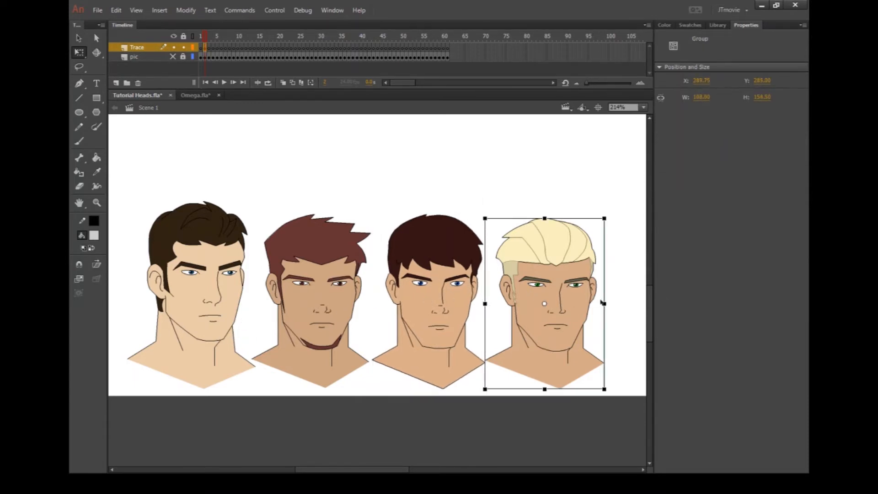
{"action": "left_click", "coordinate": [578, 215]}
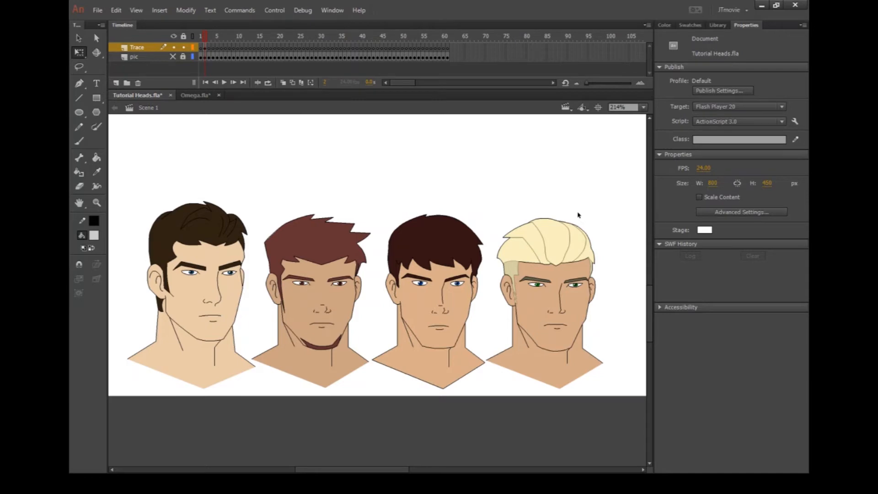
{"action": "scroll", "coordinate": [578, 216], "scroll_direction": "up", "scroll_amount": 5}
{"action": "scroll", "coordinate": [538, 232], "scroll_direction": "down", "scroll_amount": 2}
{"action": "scroll", "coordinate": [540, 234], "scroll_direction": "up", "scroll_amount": 2}
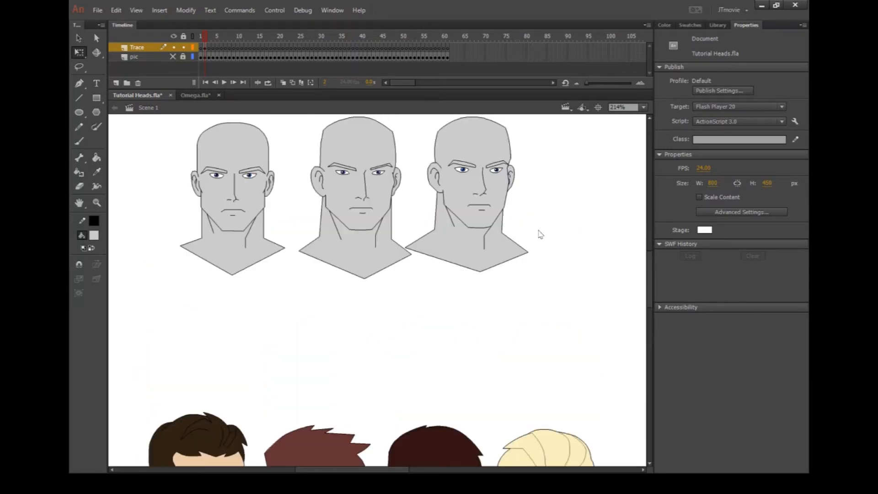
{"action": "key", "text": "ctrl+s"}
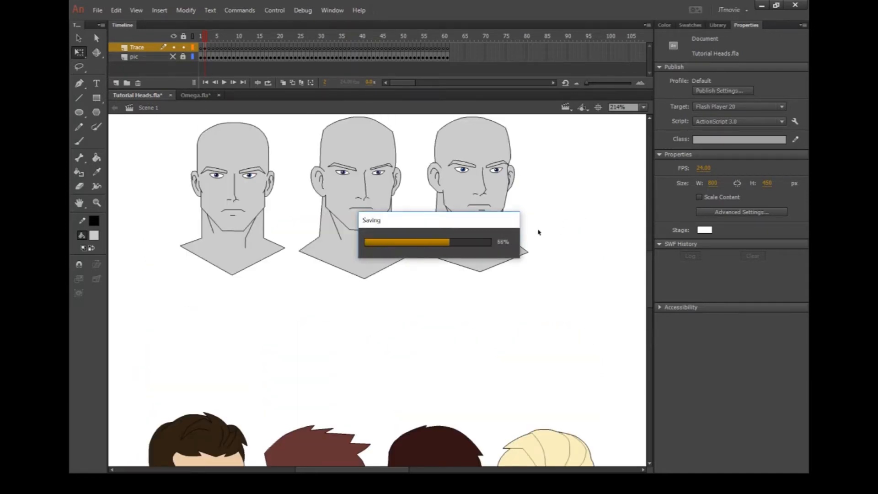
- Duplicate the middle gray bald head and place the copy just below the original
{"action": "scroll", "coordinate": [526, 242], "scroll_direction": "down", "scroll_amount": 5}
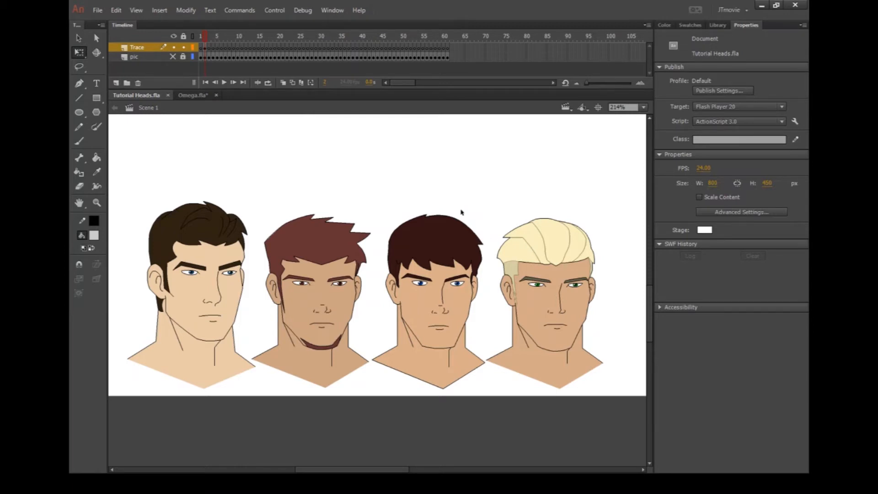
{"action": "scroll", "coordinate": [465, 210], "scroll_direction": "up", "scroll_amount": 8}
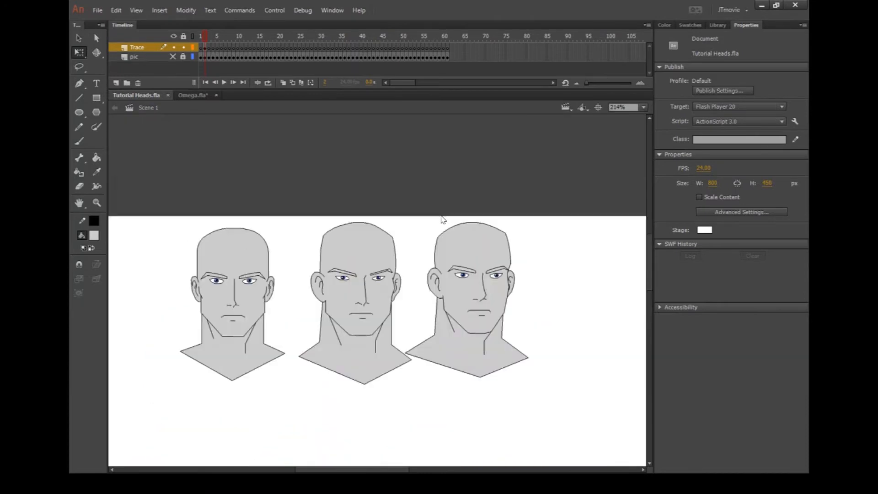
{"action": "scroll", "coordinate": [443, 222], "scroll_direction": "down", "scroll_amount": 3}
{"action": "left_click", "coordinate": [366, 180]}
{"action": "left_click_drag", "start_coordinate": [365, 179], "coordinate": [390, 265]}
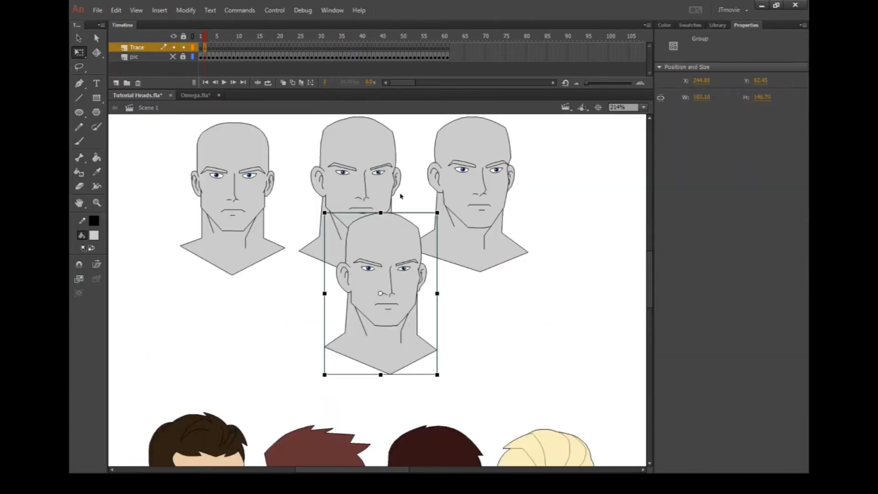
- Move the bald copy beside the blond head and scale it up slightly to about 103 by 149 px
{"action": "scroll", "coordinate": [394, 133], "scroll_direction": "down", "scroll_amount": 8}
{"action": "scroll", "coordinate": [394, 133], "scroll_direction": "up", "scroll_amount": 3}
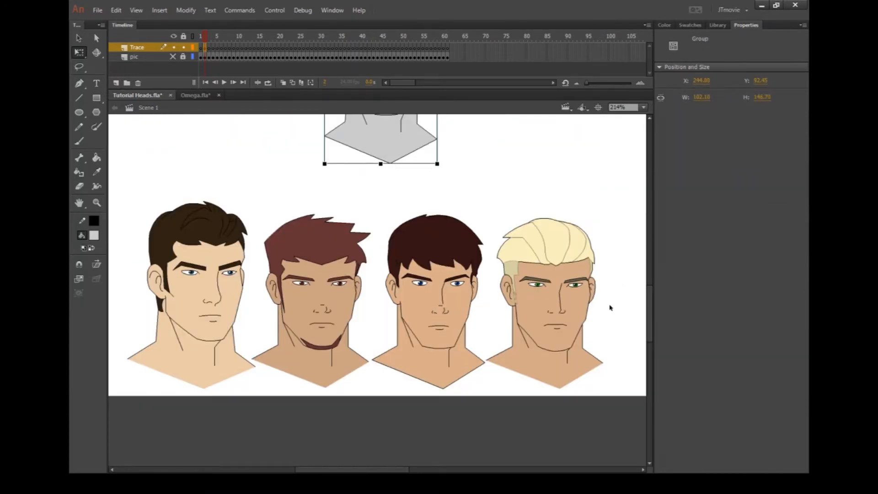
{"action": "left_click_drag", "start_coordinate": [343, 468], "coordinate": [365, 467]}
{"action": "left_click_drag", "start_coordinate": [297, 140], "coordinate": [586, 361]}
{"action": "left_click_drag", "start_coordinate": [405, 468], "coordinate": [415, 467]}
{"action": "left_click_drag", "start_coordinate": [575, 227], "coordinate": [577, 226]}
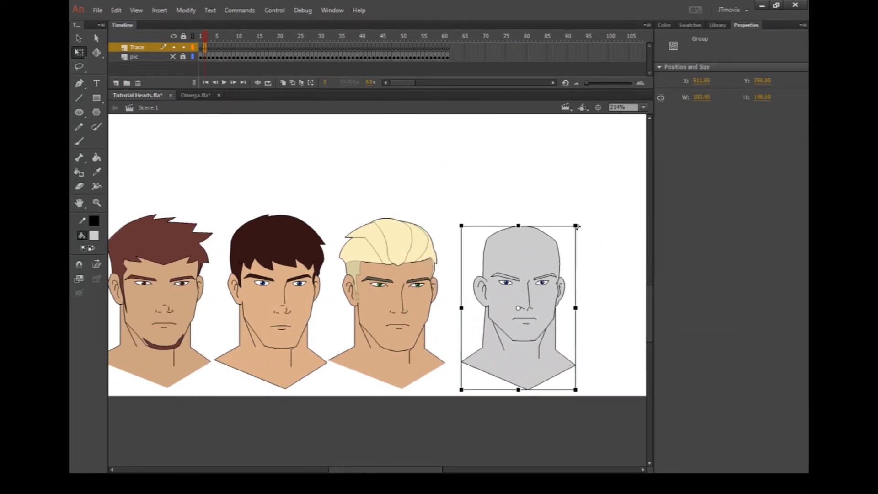
- Nudge the bald copy slightly up and closer to the blond head, then deselect it
{"action": "scroll", "coordinate": [575, 257], "scroll_direction": "up", "scroll_amount": 2}
{"action": "scroll", "coordinate": [512, 320], "scroll_direction": "up", "scroll_amount": 2}
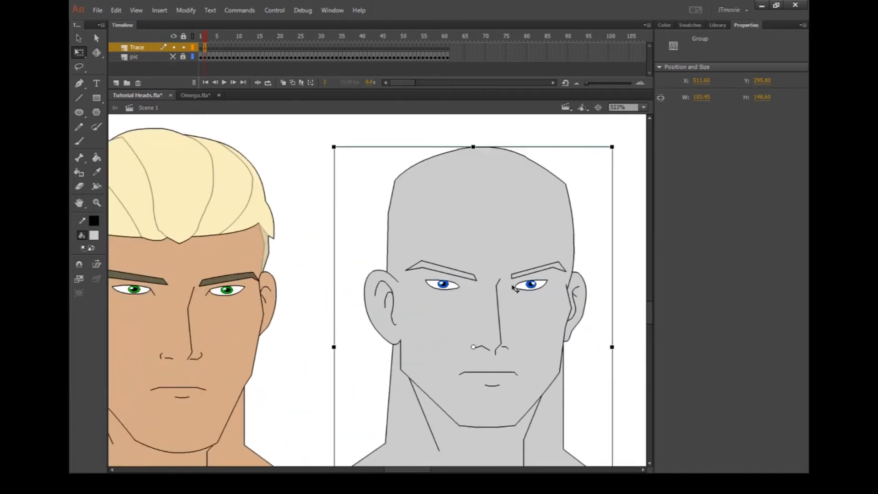
{"action": "left_click_drag", "start_coordinate": [514, 289], "coordinate": [505, 276]}
{"action": "left_click", "coordinate": [371, 239]}
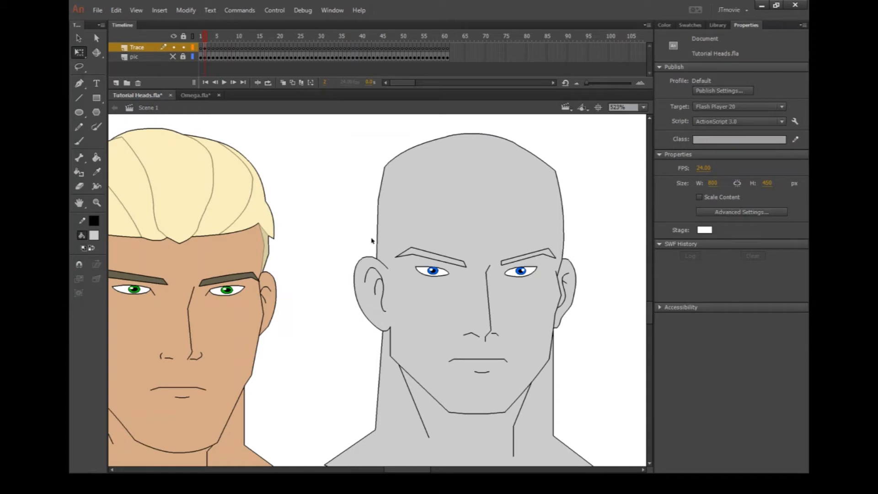
- Try reshaping both of the bald copy's eyebrows into curved arches with lowered ends
{"action": "scroll", "coordinate": [512, 299], "scroll_direction": "up", "scroll_amount": 1}
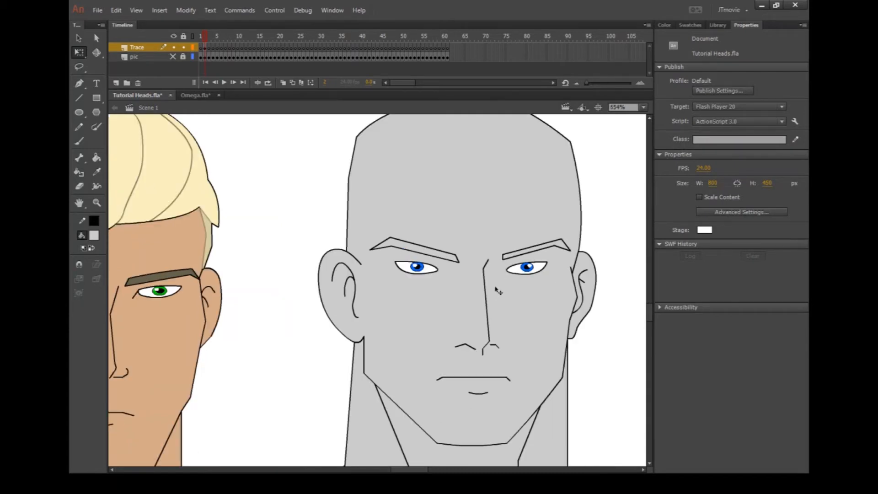
{"action": "double_click", "coordinate": [440, 257]}
{"action": "double_click", "coordinate": [416, 254]}
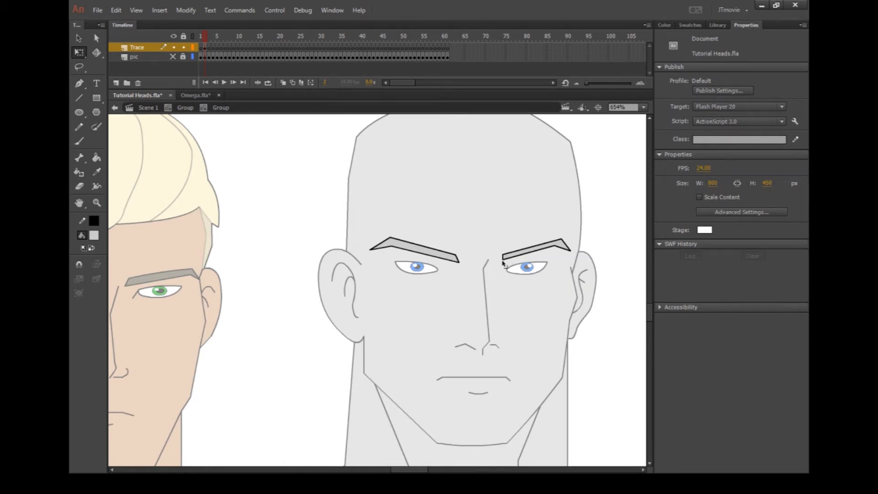
{"action": "left_click_drag", "start_coordinate": [502, 260], "coordinate": [529, 247]}
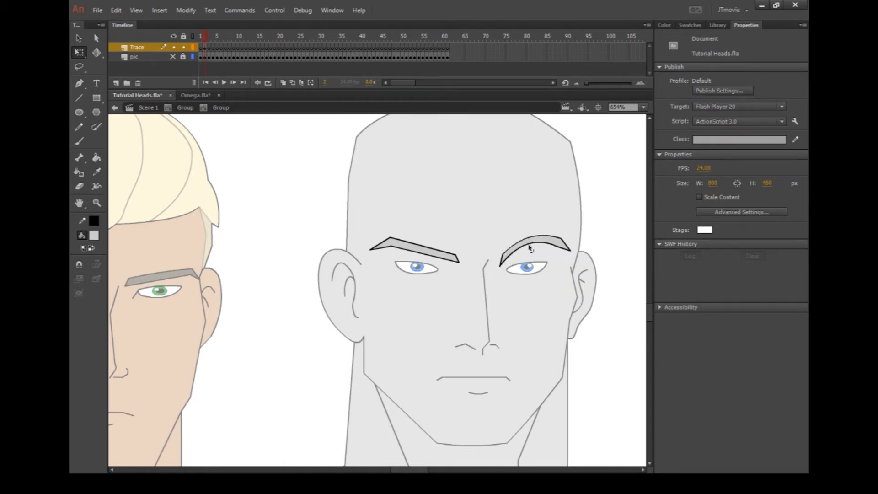
{"action": "mouse_move", "coordinate": [434, 249]}
{"action": "left_mouse_down"}
{"action": "mouse_move", "coordinate": [430, 242]}
{"action": "mouse_move", "coordinate": [431, 252]}
{"action": "left_mouse_up"}
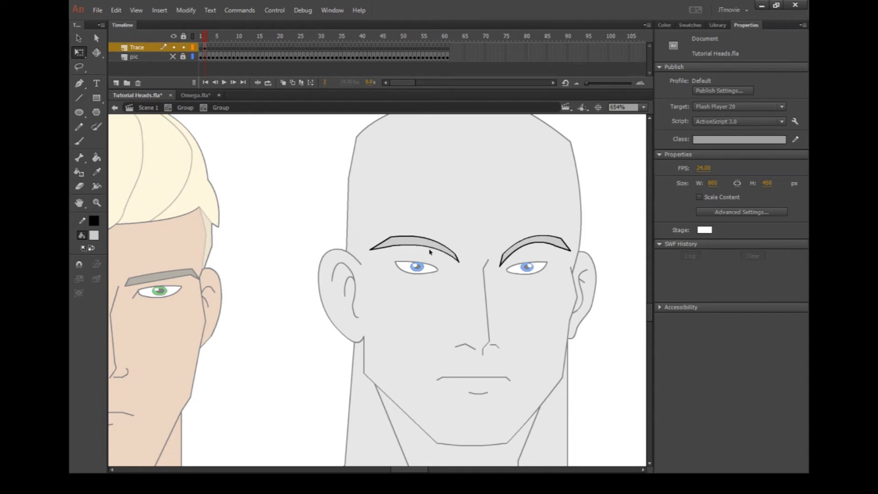
{"action": "scroll", "coordinate": [448, 278], "scroll_direction": "up", "scroll_amount": 2}
{"action": "left_click_drag", "start_coordinate": [335, 236], "coordinate": [355, 247]}
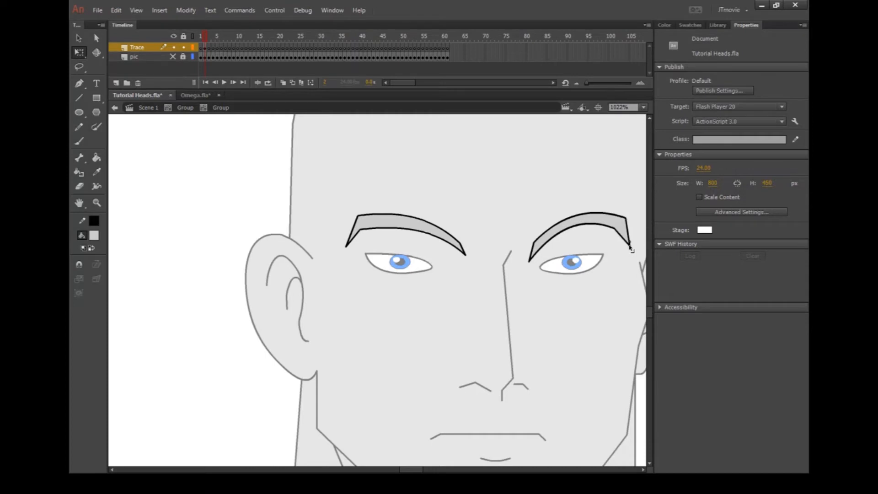
- Undo the bald copy's eyebrow reshaping and leave the eyebrow group
{"action": "key", "text": "ctrl+z"}
{"action": "key", "text": "ctrl+z"}
{"action": "key", "text": "ctrl+z"}
{"action": "key", "text": "ctrl+z"}
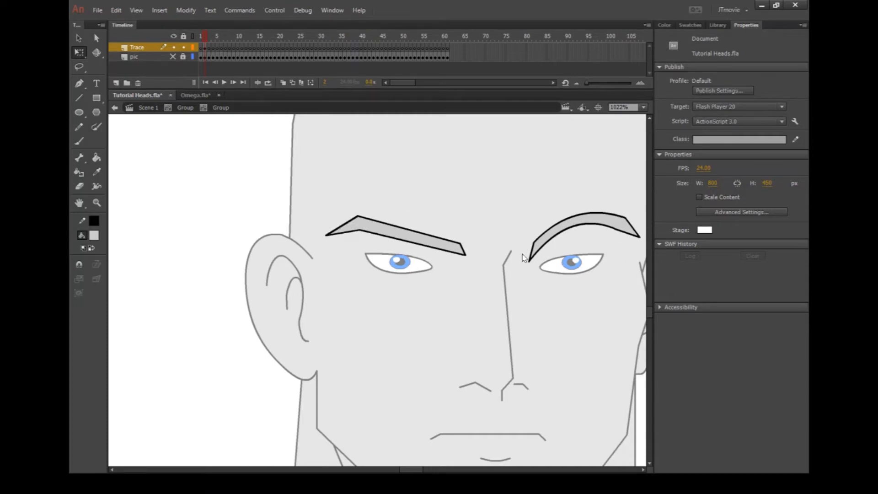
{"action": "double_click", "coordinate": [507, 285]}
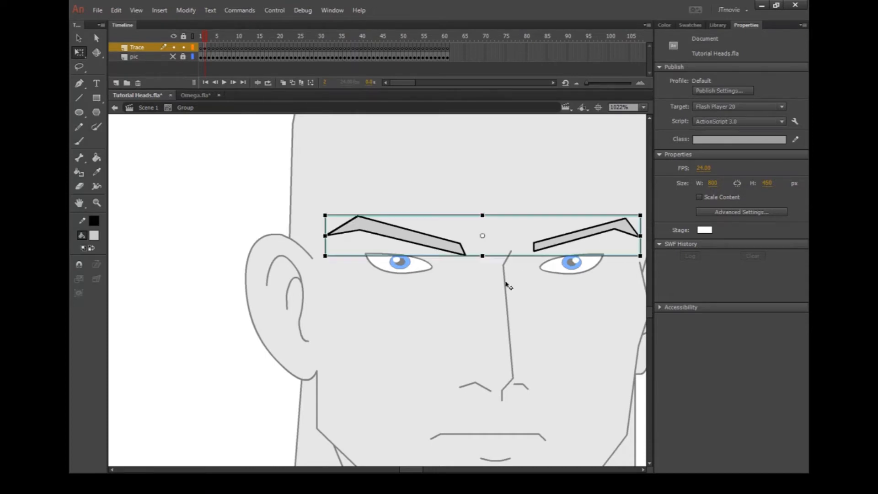
- Delete the nostril and nose-tip lines inside the bald copy's nose group, keeping the bridge line, and switch to the Pencil tool
{"action": "double_click", "coordinate": [506, 298]}
{"action": "scroll", "coordinate": [518, 336], "scroll_direction": "down", "scroll_amount": 3}
{"action": "left_click_drag", "start_coordinate": [441, 259], "coordinate": [559, 303]}
{"action": "key", "text": "Delete"}
{"action": "key", "text": "y"}
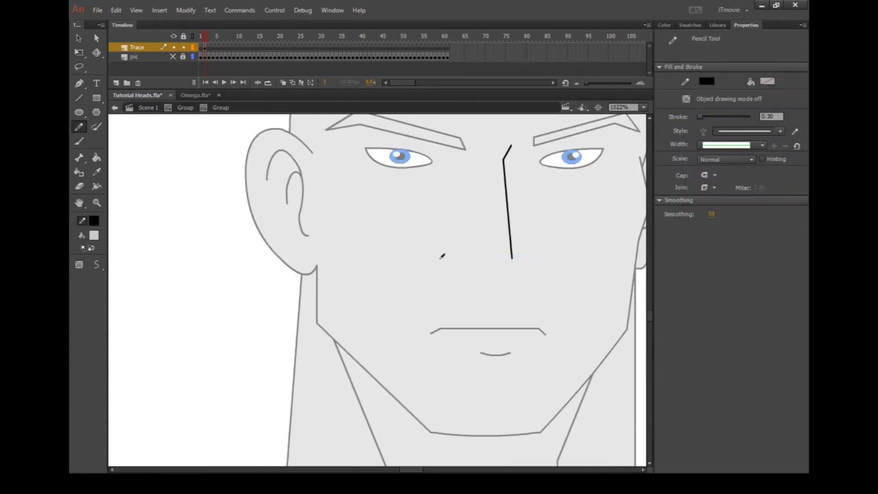
- Undo the new stroke below the nose bridge and the deletion of the bald copy's nostril and nose-tip lines
{"action": "mouse_move", "coordinate": [470, 260]}
{"action": "left_mouse_down"}
{"action": "mouse_move", "coordinate": [462, 279]}
{"action": "mouse_move", "coordinate": [493, 281]}
{"action": "mouse_move", "coordinate": [527, 259]}
{"action": "left_mouse_up"}
{"action": "key", "text": "ctrl+z"}
{"action": "key", "text": "ctrl+z"}
{"action": "key", "text": "ctrl+z"}
{"action": "key", "text": "ctrl+z"}
{"action": "left_click", "coordinate": [82, 52]}
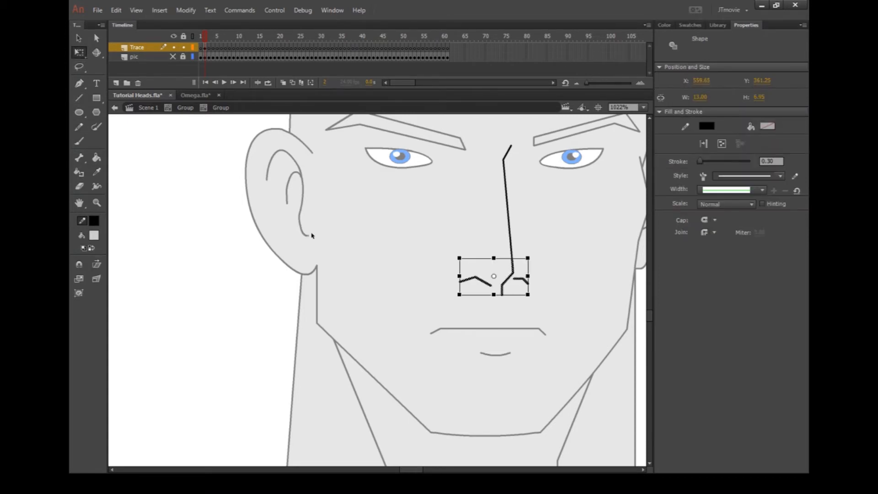
- Leave the nose group, enlarge the outermost bald head to about 119 px wide, and move it farther from its bald neighbour
{"action": "scroll", "coordinate": [292, 250], "scroll_direction": "down", "scroll_amount": 4}
{"action": "double_click", "coordinate": [270, 275]}
{"action": "left_click", "coordinate": [408, 418]}
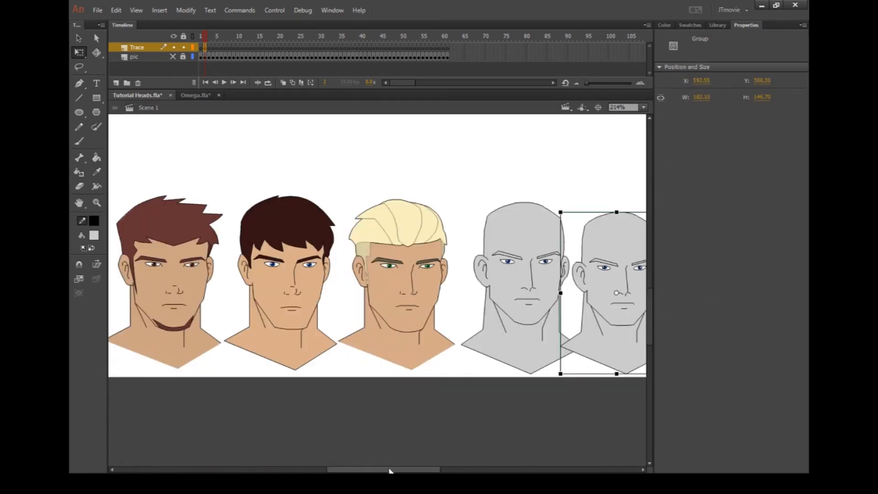
{"action": "left_click_drag", "start_coordinate": [390, 469], "coordinate": [433, 469]}
{"action": "left_click_drag", "start_coordinate": [407, 253], "coordinate": [414, 252]}
{"action": "left_click_drag", "start_coordinate": [481, 212], "coordinate": [486, 206]}
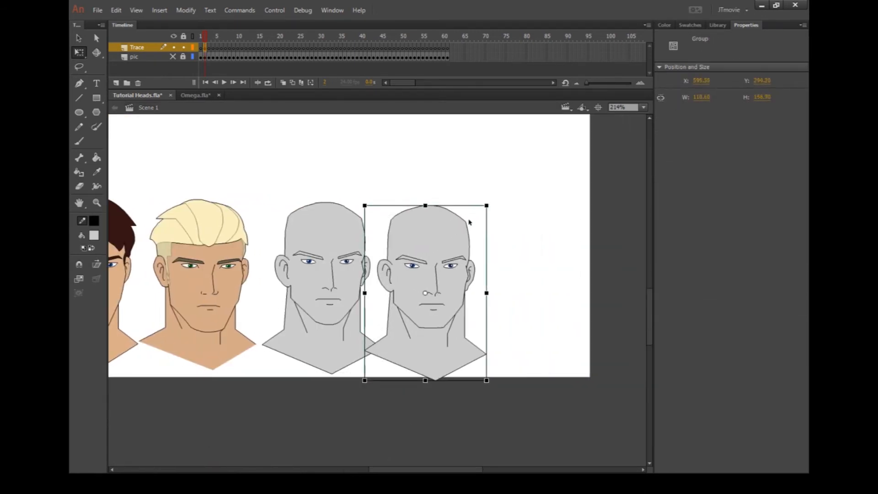
{"action": "left_click_drag", "start_coordinate": [447, 229], "coordinate": [464, 225]}
- Save the Tutorial Heads.fla document, keeping the enlarged bald head selected
{"action": "scroll", "coordinate": [273, 268], "scroll_direction": "up", "scroll_amount": 2}
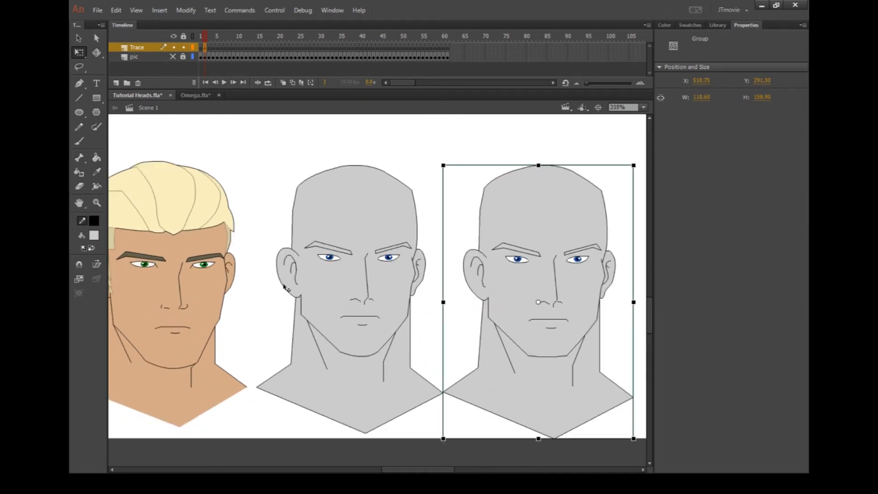
{"action": "scroll", "coordinate": [283, 287], "scroll_direction": "up", "scroll_amount": 1}
{"action": "left_click_drag", "start_coordinate": [401, 470], "coordinate": [416, 470]}
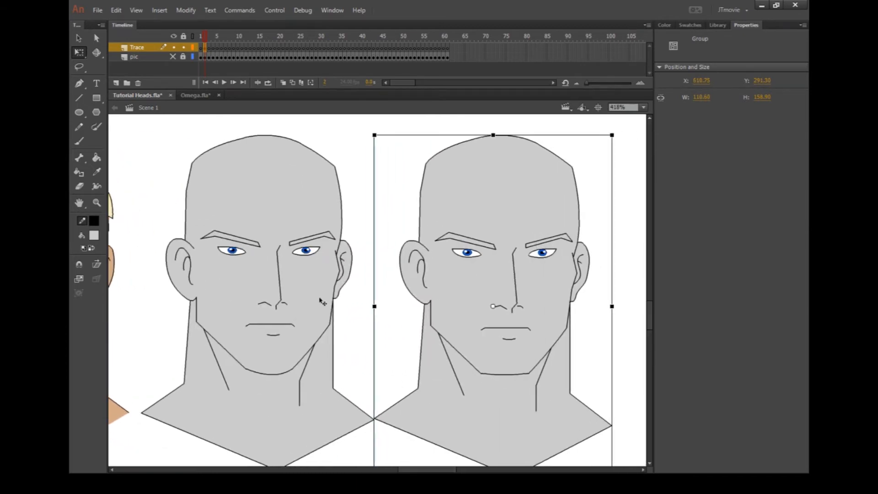
{"action": "left_click", "coordinate": [333, 281]}
{"action": "left_click", "coordinate": [474, 224]}
{"action": "key", "text": "ctrl+s"}
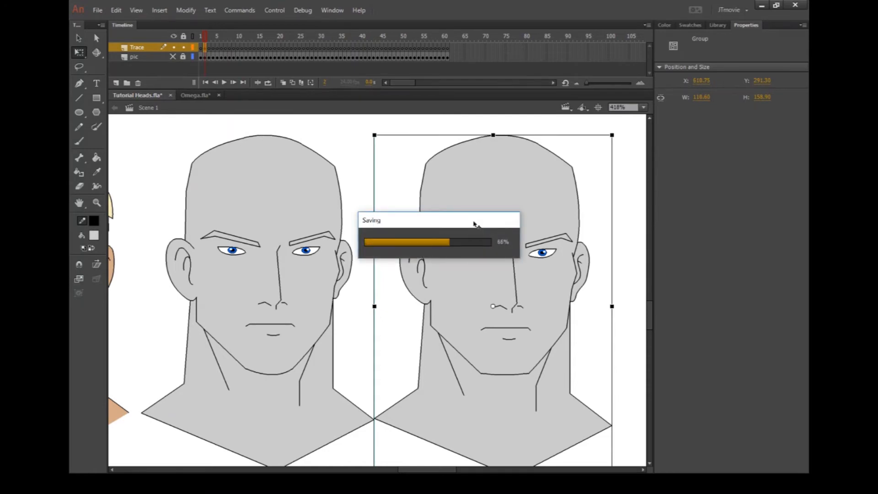
- Open the eyebrow group inside the bald head next to the blond head for editing, with nothing selected
{"action": "left_click_drag", "start_coordinate": [406, 467], "coordinate": [394, 469]}
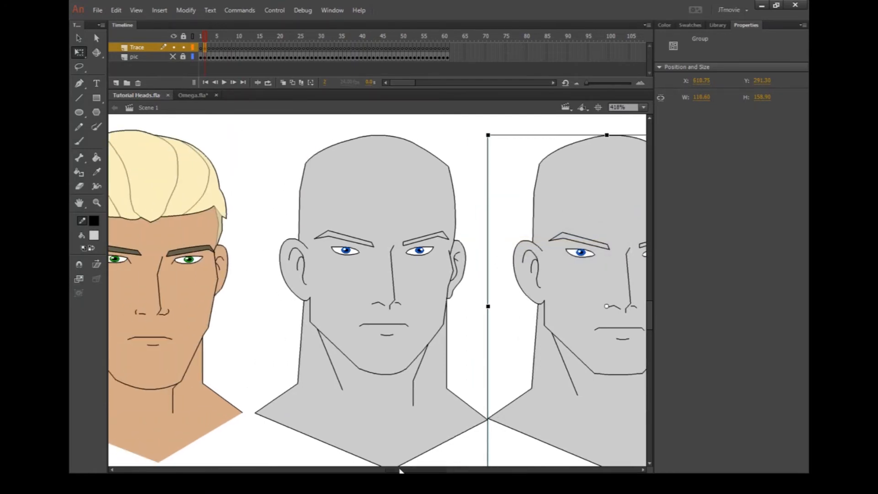
{"action": "double_click", "coordinate": [392, 355]}
{"action": "scroll", "coordinate": [348, 274], "scroll_direction": "up", "scroll_amount": 2}
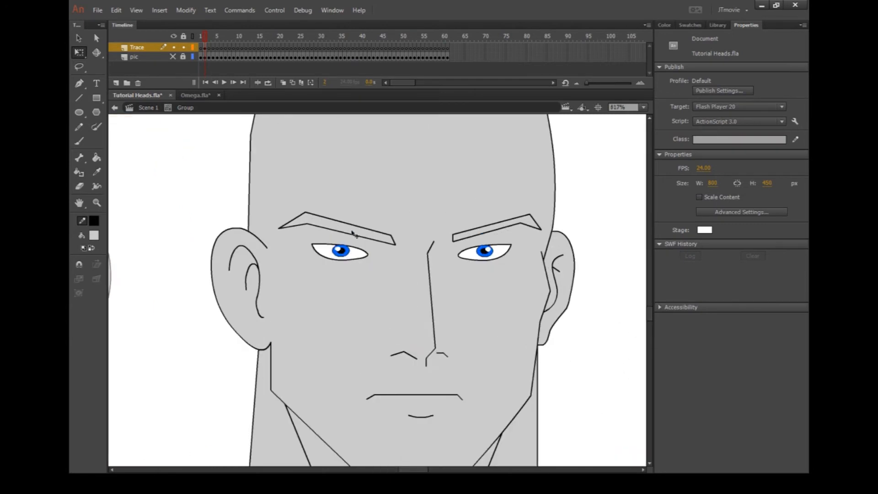
{"action": "double_click", "coordinate": [355, 231]}
{"action": "left_click_drag", "start_coordinate": [272, 198], "coordinate": [417, 261]}
{"action": "left_click", "coordinate": [335, 184]}
- Draw a lower, curved eyebrow outline freehand over the eyebrow beside the larger ear, fill it grey, and group it
{"action": "left_click", "coordinate": [79, 99]}
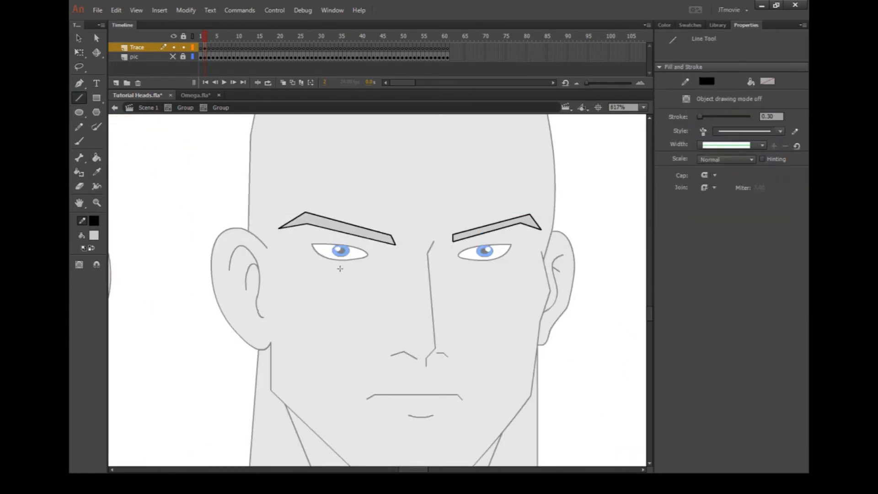
{"action": "key", "text": "y"}
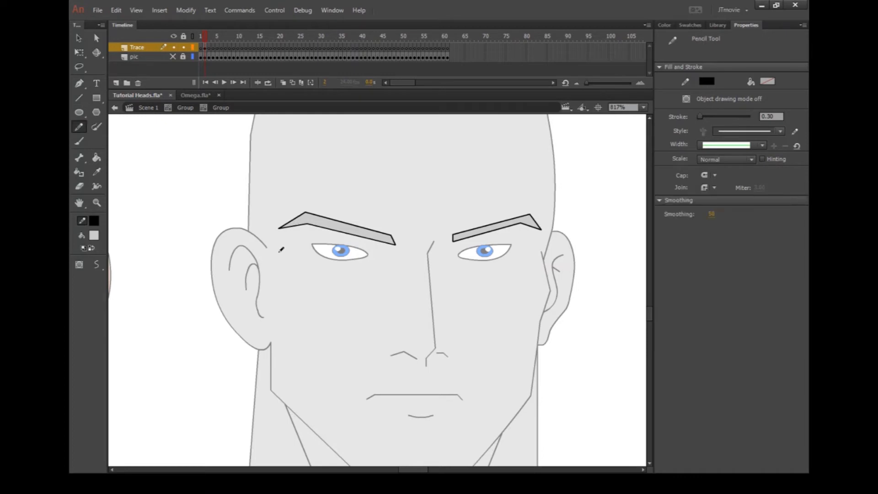
{"action": "mouse_move", "coordinate": [280, 251]}
{"action": "left_mouse_down"}
{"action": "mouse_move", "coordinate": [304, 243]}
{"action": "mouse_move", "coordinate": [348, 254]}
{"action": "mouse_move", "coordinate": [271, 266]}
{"action": "mouse_move", "coordinate": [294, 259]}
{"action": "mouse_move", "coordinate": [319, 227]}
{"action": "left_mouse_up"}
{"action": "key", "text": "v"}
{"action": "key", "text": "k"}
{"action": "left_click", "coordinate": [302, 251]}
{"action": "key", "text": "q"}
{"action": "double_click", "coordinate": [302, 251]}
{"action": "key", "text": "ctrl+g"}
{"action": "left_click", "coordinate": [312, 283]}
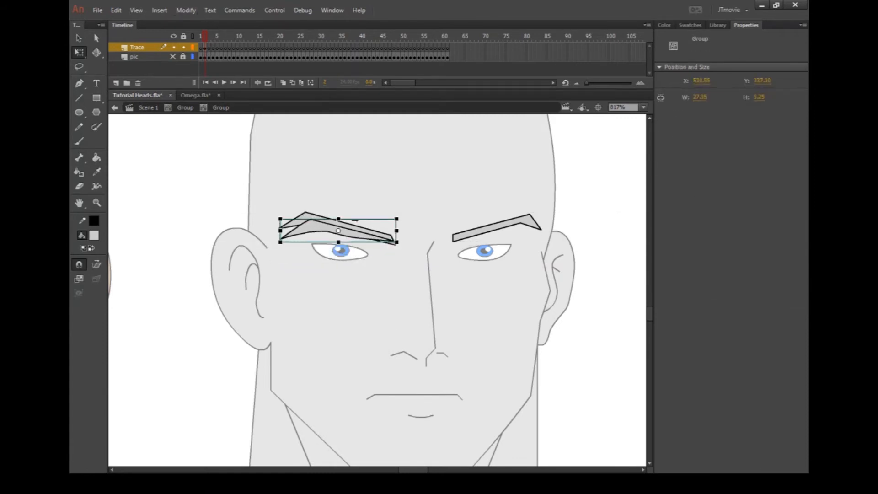
- Delete the old left eyebrow and reshape the new one's lower edge to a sharper angle
{"action": "left_click", "coordinate": [309, 208]}
{"action": "double_click", "coordinate": [307, 219]}
{"action": "key", "text": "Delete"}
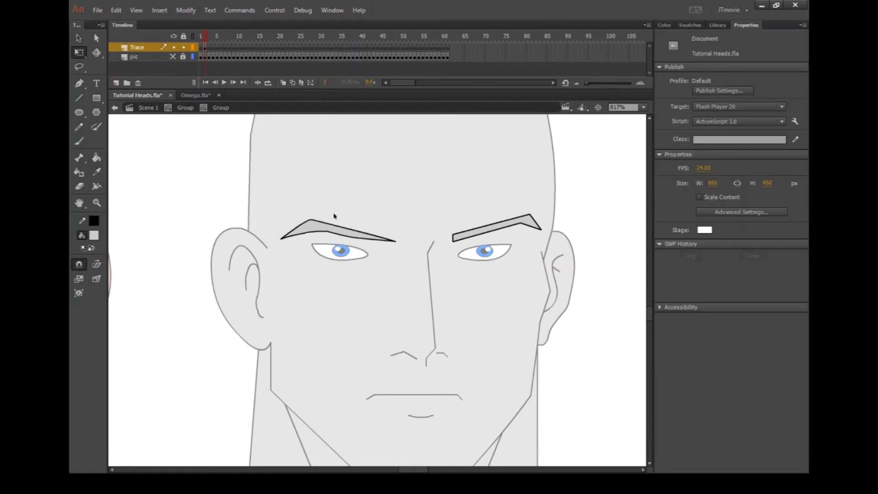
{"action": "left_click_drag", "start_coordinate": [334, 223], "coordinate": [315, 231]}
{"action": "double_click", "coordinate": [355, 238]}
{"action": "key", "text": "ctrl+z"}
{"action": "left_click", "coordinate": [318, 196]}
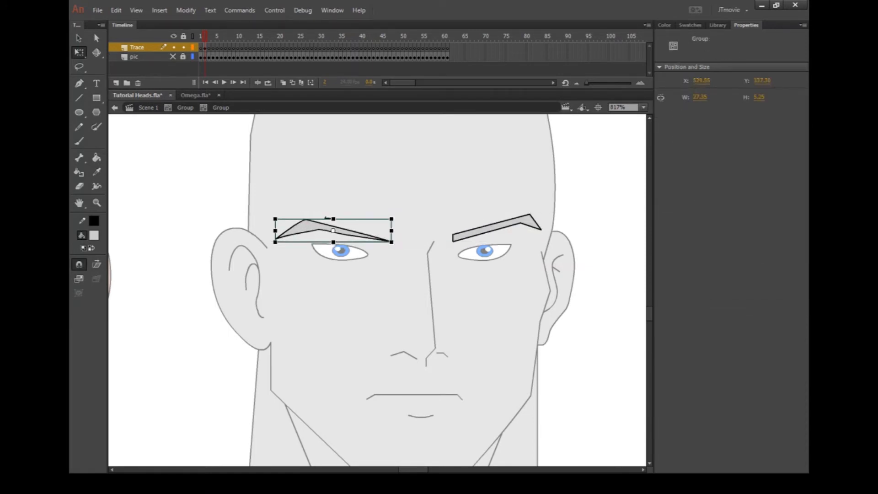
- Paste a copy of the new eyebrow, flipped horizontally, and place it over the right eye
{"action": "key", "text": "ctrl+v"}
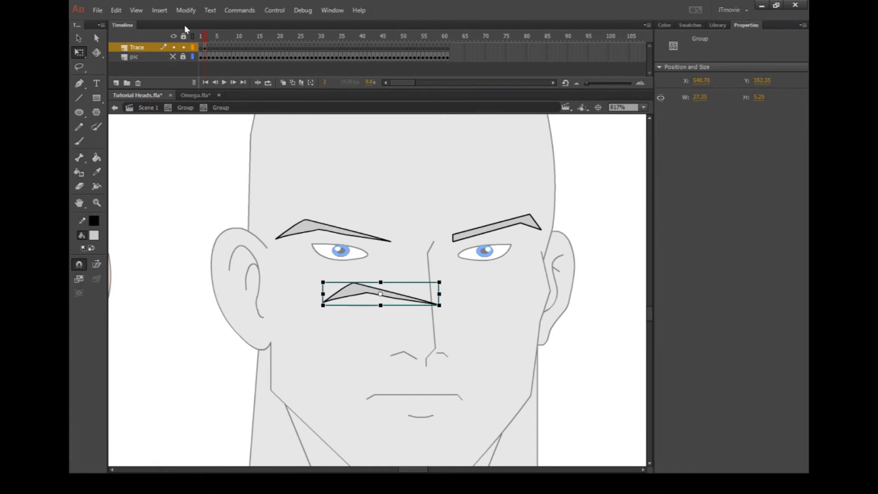
{"action": "left_click", "coordinate": [186, 10]}
{"action": "mouse_move", "coordinate": [231, 138]}
{"action": "left_click", "coordinate": [341, 248]}
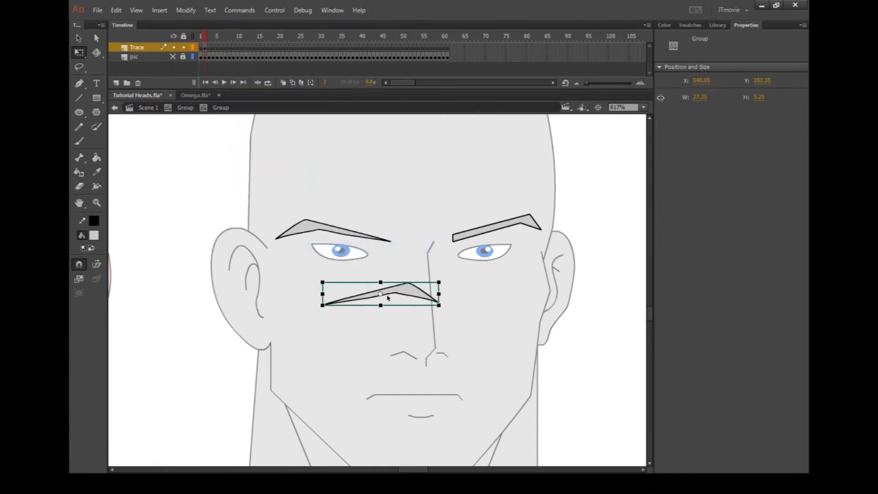
{"action": "left_click_drag", "start_coordinate": [438, 294], "coordinate": [524, 227]}
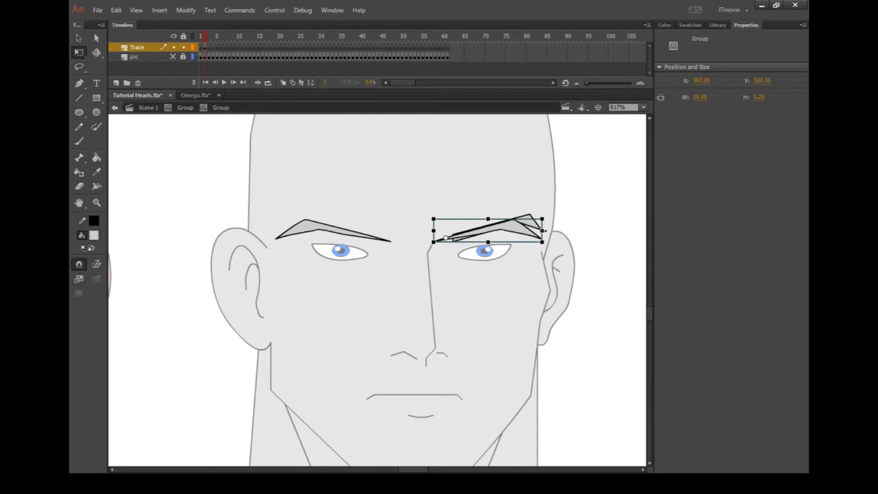
- Narrow the flipped eyebrow to about 21.75 px to fit above the right eye and delete the old right eyebrow
{"action": "mouse_move", "coordinate": [542, 231]}
{"action": "left_mouse_down"}
{"action": "mouse_move", "coordinate": [491, 232]}
{"action": "mouse_move", "coordinate": [541, 229]}
{"action": "mouse_move", "coordinate": [511, 225]}
{"action": "left_mouse_up"}
{"action": "key", "text": "ctrl+b"}
{"action": "key", "text": "Delete"}
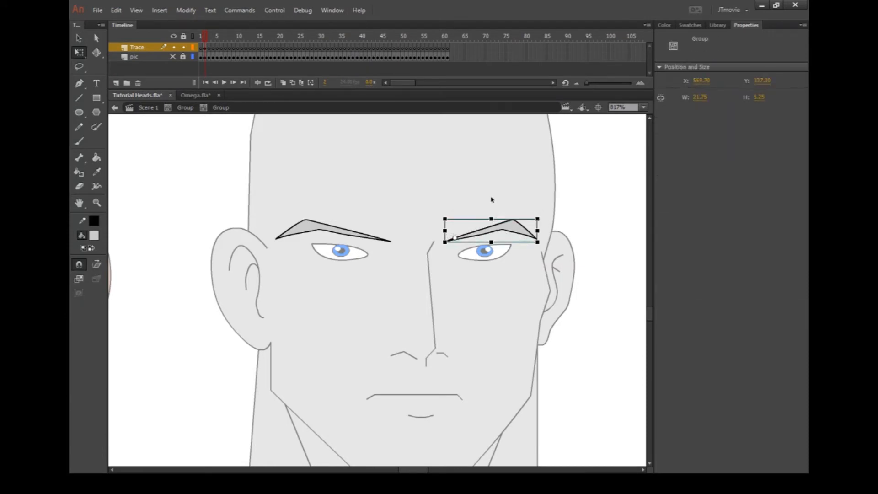
{"action": "left_click", "coordinate": [492, 200]}
- Open the eyes group and change the fill of both irises to bright green
{"action": "scroll", "coordinate": [491, 201], "scroll_direction": "down", "scroll_amount": 6}
{"action": "double_click", "coordinate": [611, 265]}
{"action": "scroll", "coordinate": [476, 229], "scroll_direction": "up", "scroll_amount": 9}
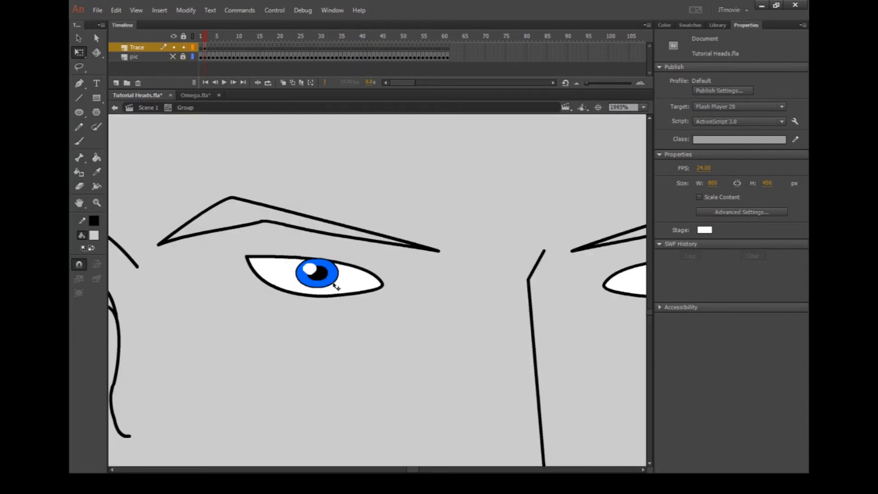
{"action": "double_click", "coordinate": [334, 283]}
{"action": "left_click", "coordinate": [332, 281]}
{"action": "left_click", "coordinate": [94, 235]}
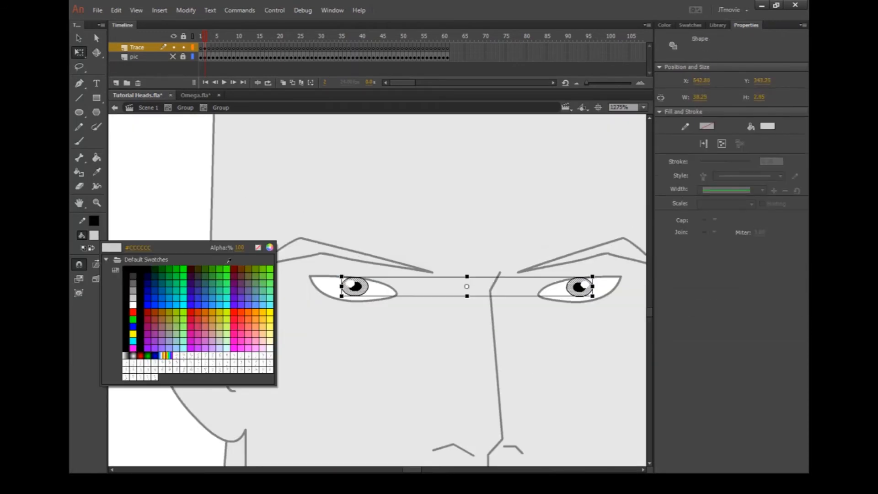
{"action": "left_click", "coordinate": [225, 267]}
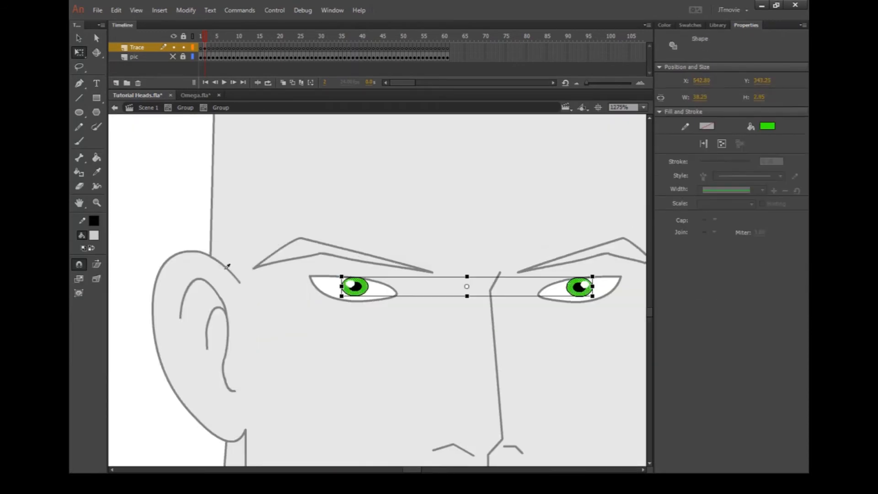
{"action": "left_click", "coordinate": [379, 217]}
- Delete the gray fills from the face, neck and right ear in the head group, leaving the outlines
{"action": "scroll", "coordinate": [406, 231], "scroll_direction": "down", "scroll_amount": 4}
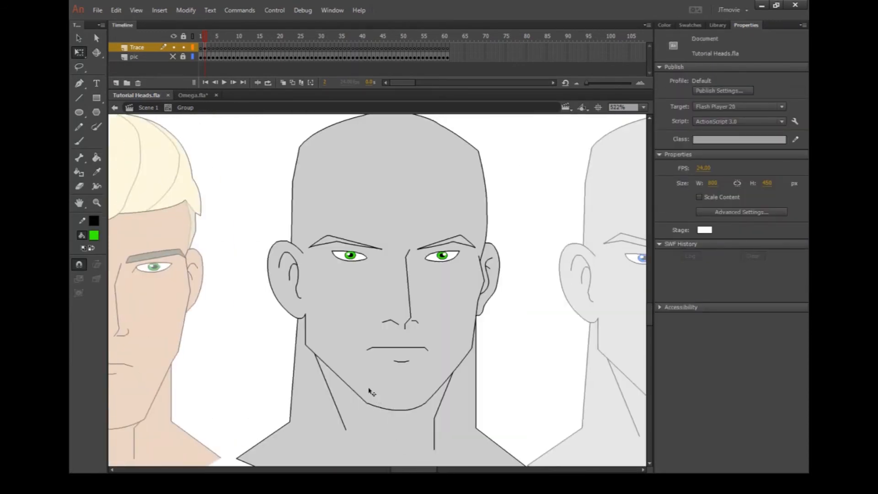
{"action": "left_click", "coordinate": [370, 389]}
{"action": "key", "text": "Delete"}
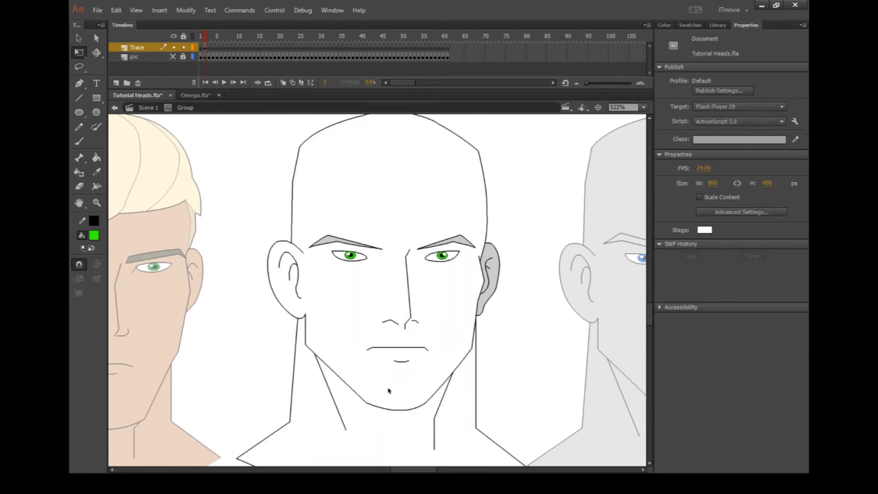
{"action": "left_click", "coordinate": [490, 290]}
{"action": "key", "text": "Delete"}
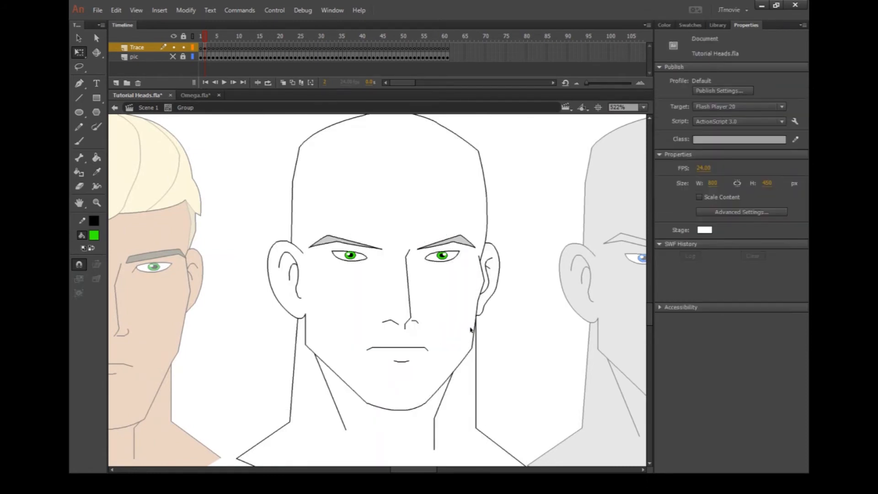
- Select every jawline segment from ear to ear and move the whole jaw down about 10 px
{"action": "left_click", "coordinate": [474, 340]}
{"action": "left_click", "coordinate": [83, 40]}
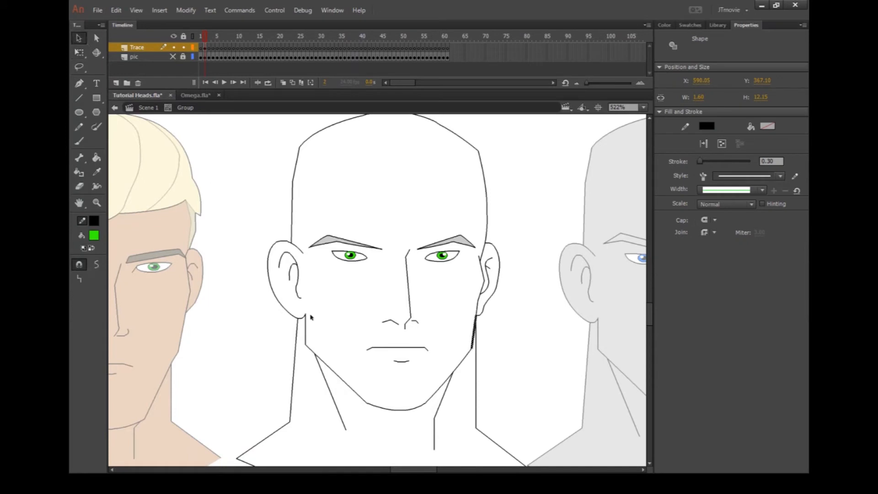
{"action": "left_click", "coordinate": [306, 325], "text": "shift"}
{"action": "left_click", "coordinate": [326, 366], "text": "shift"}
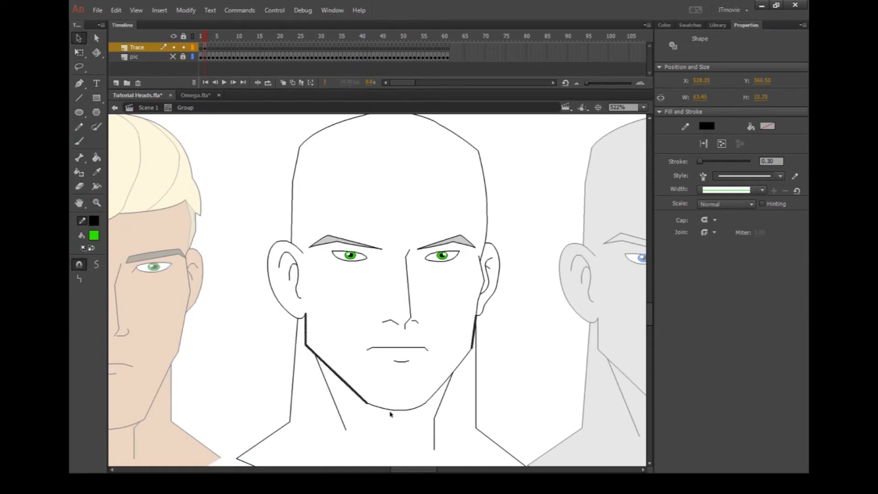
{"action": "left_click", "coordinate": [398, 410], "text": "shift"}
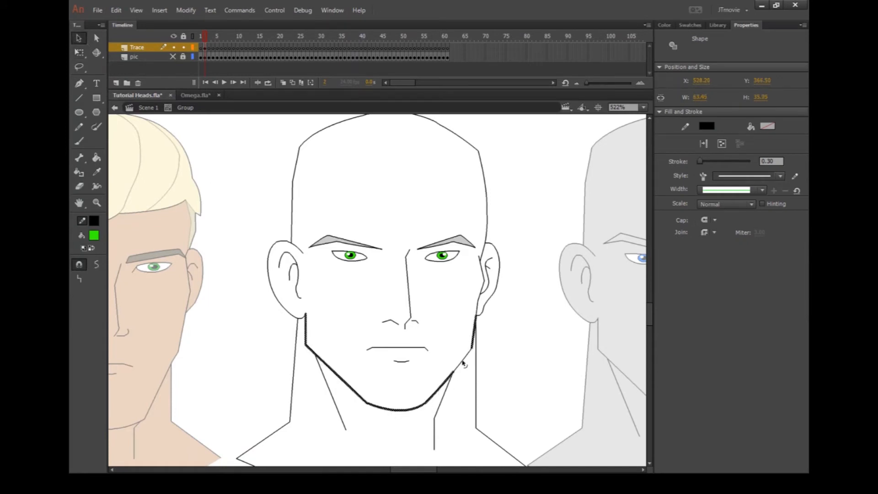
{"action": "left_click", "coordinate": [474, 356], "text": "shift"}
{"action": "key", "text": "Down"}
{"action": "key", "text": "Down"}
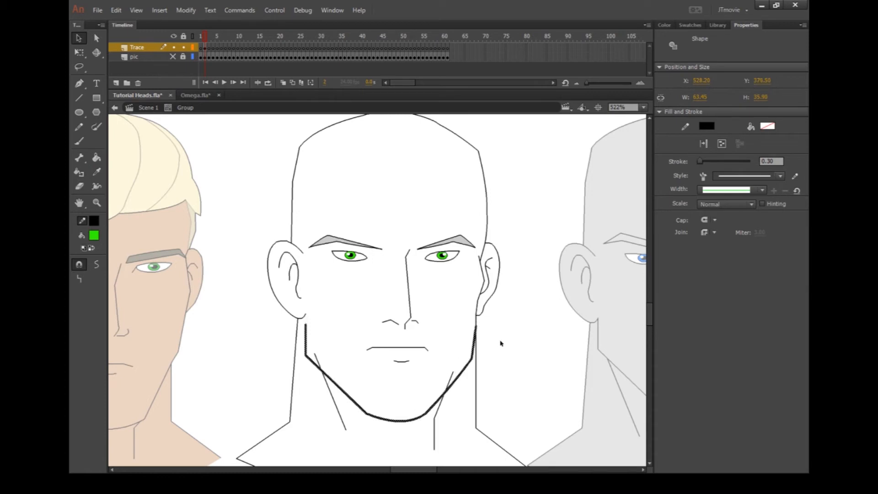
{"action": "left_click", "coordinate": [508, 337]}
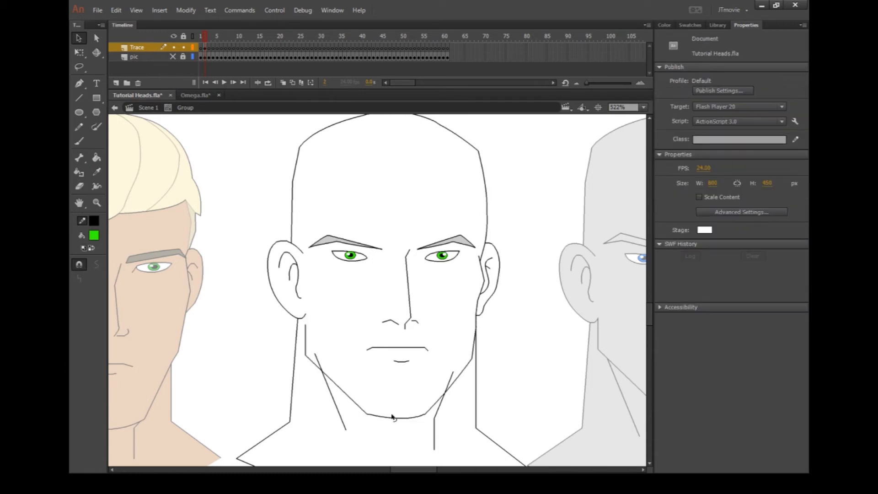
- Delete the two pieces of neck line that overlap the inside of the lowered jaw
{"action": "left_click", "coordinate": [316, 363]}
{"action": "key", "text": "Delete"}
{"action": "left_click", "coordinate": [449, 380]}
{"action": "key", "text": "Delete"}
- Extend the left jawline up to the earlobe and delete the leftover line ends around the joint
{"action": "left_click_drag", "start_coordinate": [305, 325], "coordinate": [299, 310]}
{"action": "left_click", "coordinate": [301, 316]}
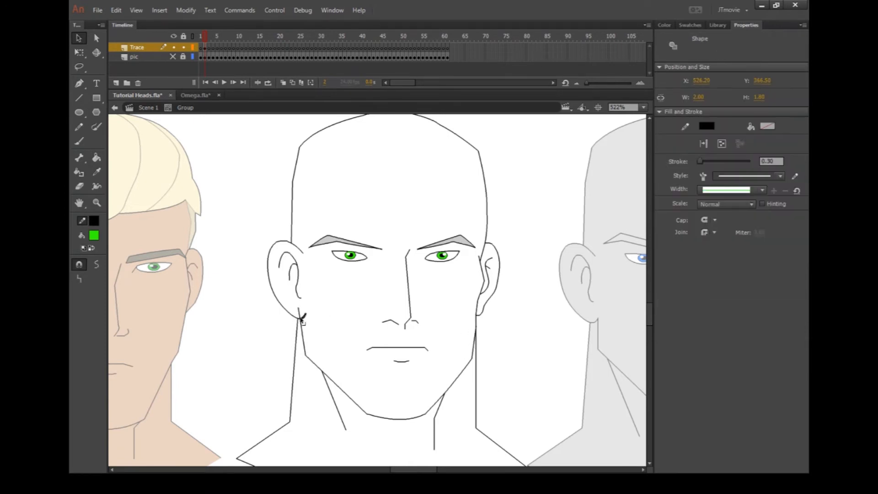
{"action": "key", "text": "Delete"}
{"action": "left_click", "coordinate": [299, 312]}
{"action": "key", "text": "Delete"}
- Move the mouth group down slightly to suit the longer jaw
{"action": "scroll", "coordinate": [426, 299], "scroll_direction": "down", "scroll_amount": 1}
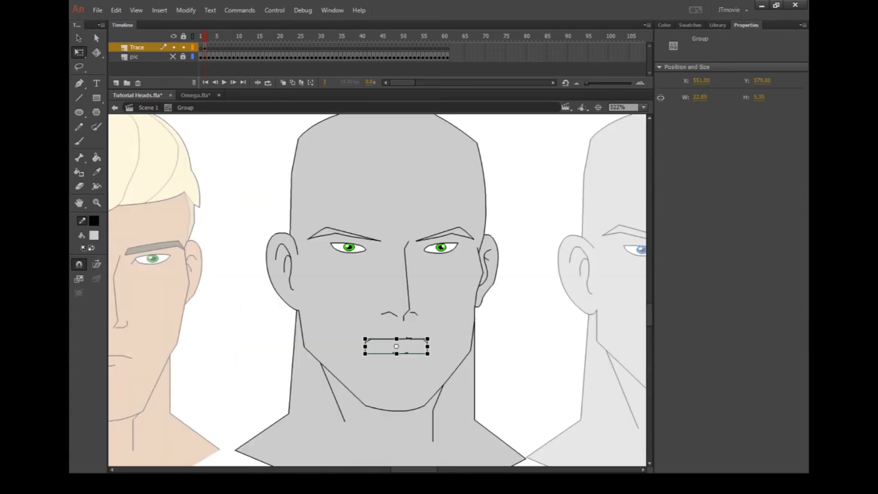
{"action": "key", "text": "Down"}
{"action": "key", "text": "Down"}
{"action": "left_click", "coordinate": [551, 367]}
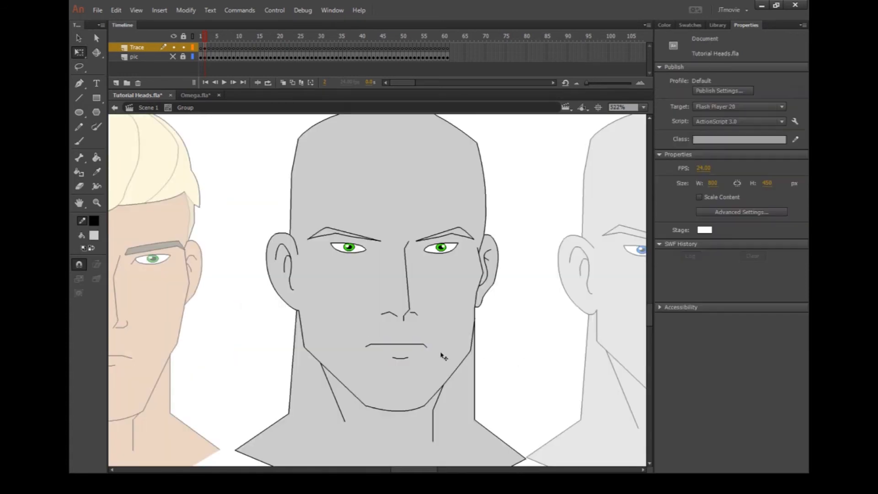
- Open the mouth group, remove the angled mouth corners and bend the mouth line into a shorter, gentle upward arc
{"action": "scroll", "coordinate": [441, 355], "scroll_direction": "up", "scroll_amount": 2}
{"action": "double_click", "coordinate": [389, 342]}
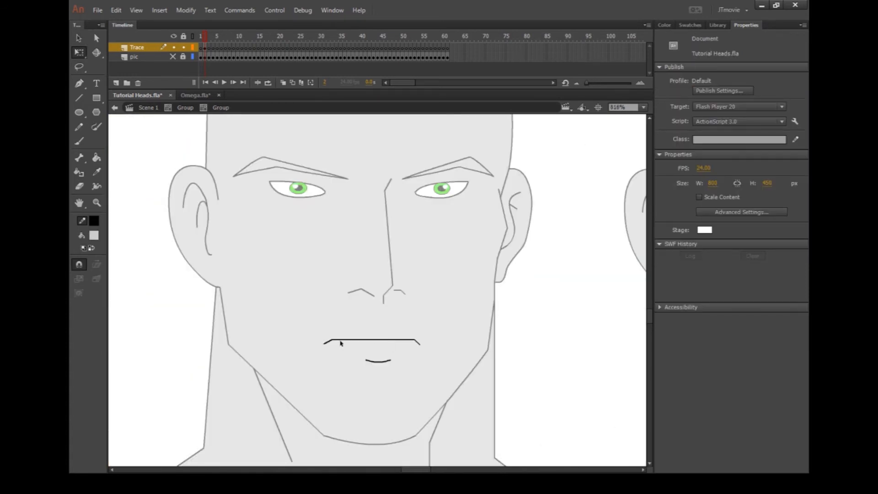
{"action": "left_click", "coordinate": [355, 341]}
{"action": "key", "text": "Delete"}
{"action": "left_click_drag", "start_coordinate": [366, 340], "coordinate": [325, 343]}
{"action": "left_click_drag", "start_coordinate": [427, 329], "coordinate": [382, 336]}
{"action": "key", "text": "Delete"}
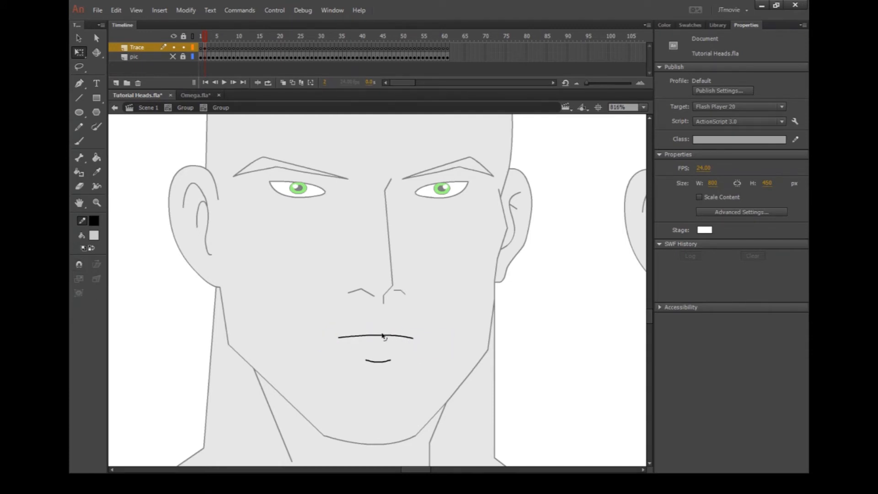
- Move the curved mouth line down slightly, closer to the short lower-lip line
{"action": "left_click_drag", "start_coordinate": [329, 321], "coordinate": [425, 354]}
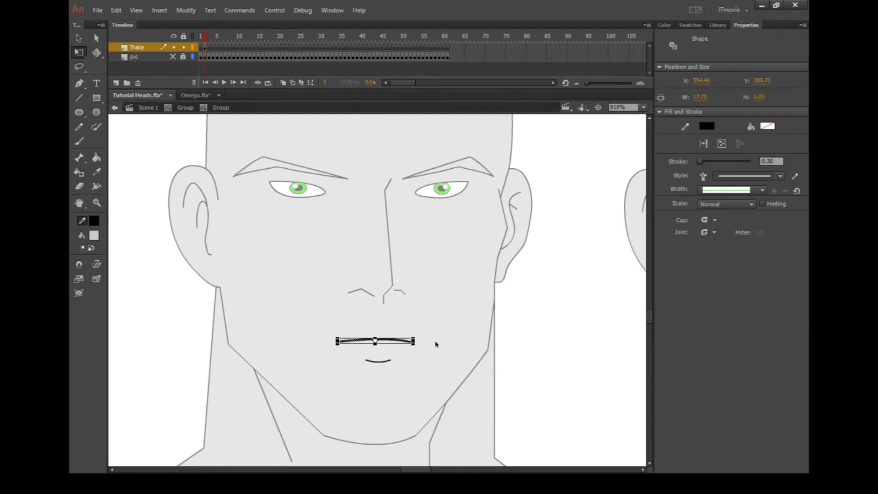
{"action": "key", "text": "Down"}
{"action": "key", "text": "Down"}
{"action": "key", "text": "Down"}
{"action": "key", "text": "Down"}
{"action": "key", "text": "Down"}
{"action": "left_click", "coordinate": [438, 337]}
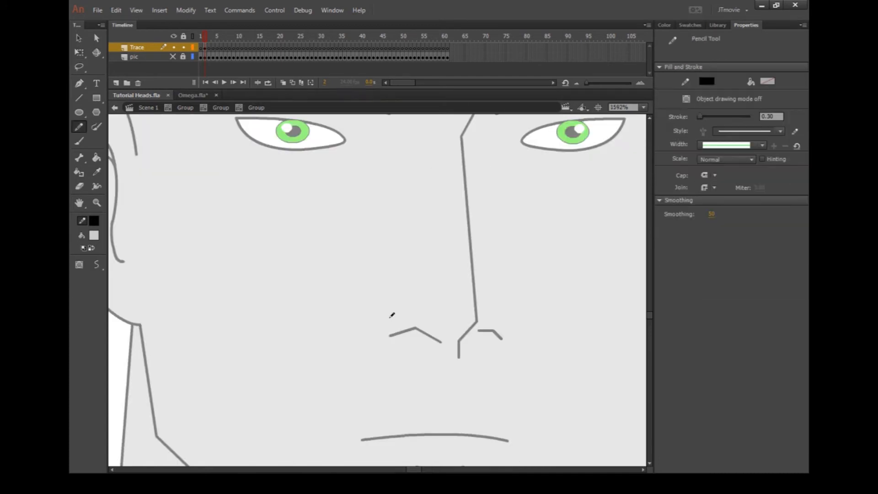
- Draw a new nose over the old one with the Pencil tool, with curved nostrils, a rounded tip and a bent bridge
{"action": "mouse_move", "coordinate": [390, 316]}
{"action": "left_mouse_down"}
{"action": "mouse_move", "coordinate": [384, 346]}
{"action": "mouse_move", "coordinate": [434, 355]}
{"action": "mouse_move", "coordinate": [490, 316]}
{"action": "mouse_move", "coordinate": [488, 301]}
{"action": "left_mouse_up"}
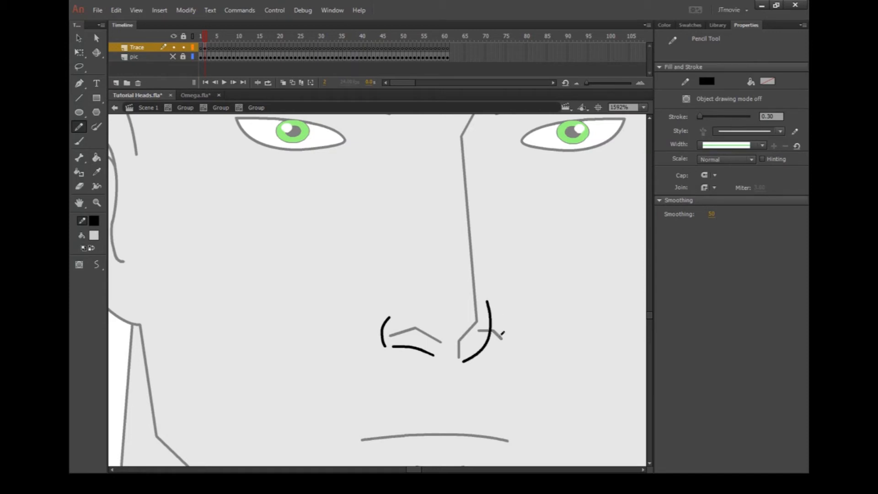
{"action": "left_click_drag", "start_coordinate": [493, 336], "coordinate": [513, 357]}
{"action": "key", "text": "ctrl+z"}
{"action": "left_click_drag", "start_coordinate": [492, 317], "coordinate": [512, 348]}
{"action": "mouse_move", "coordinate": [489, 294]}
{"action": "left_mouse_down"}
{"action": "mouse_move", "coordinate": [473, 234]}
{"action": "mouse_move", "coordinate": [483, 115]}
{"action": "left_mouse_up"}
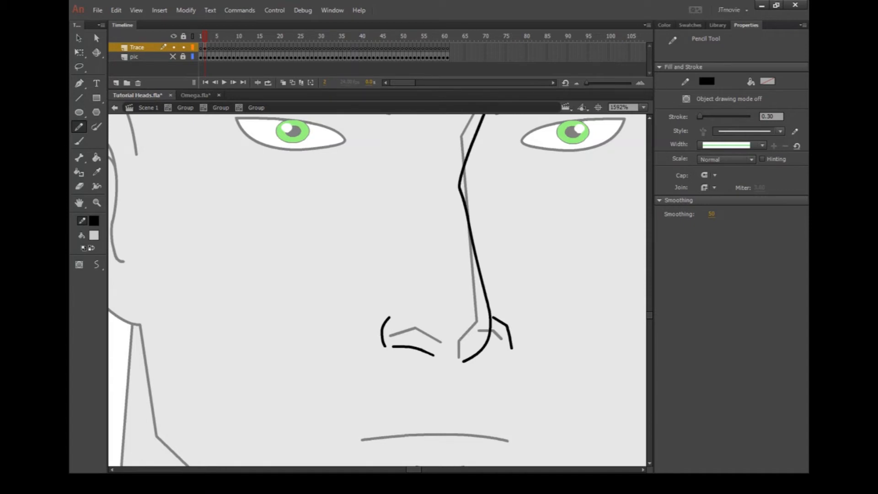
- Return from the nose drawing to the head group with only the new nose lines kept, and save the document
{"action": "left_click", "coordinate": [81, 40]}
{"action": "double_click", "coordinate": [502, 348]}
{"action": "double_click", "coordinate": [521, 348]}
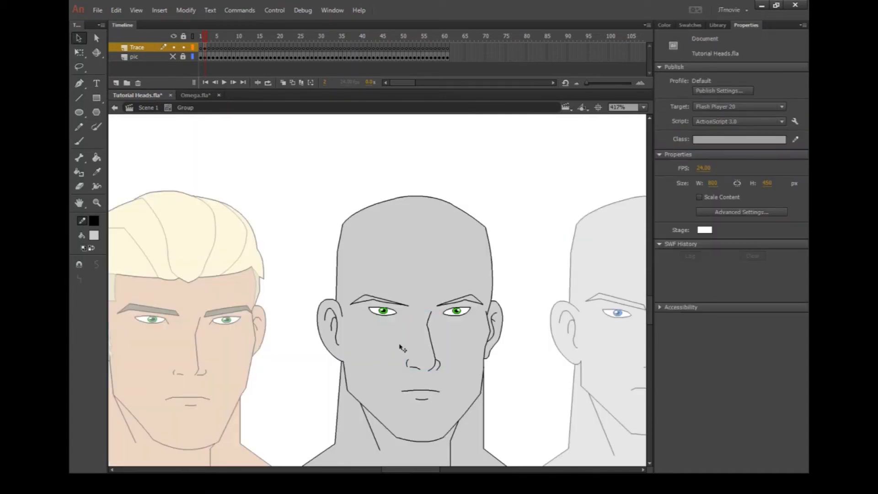
{"action": "scroll", "coordinate": [402, 350], "scroll_direction": "up", "scroll_amount": 2}
{"action": "key", "text": "ctrl+s"}
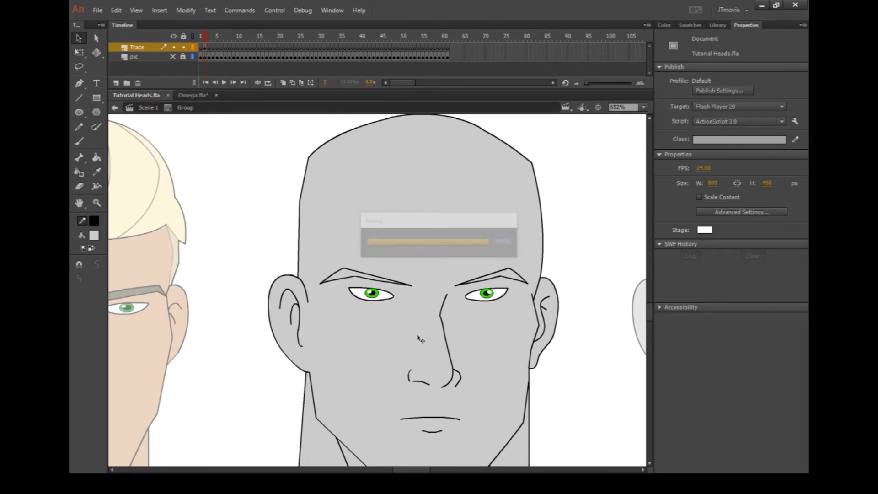
{"action": "scroll", "coordinate": [451, 374], "scroll_direction": "up", "scroll_amount": 2}
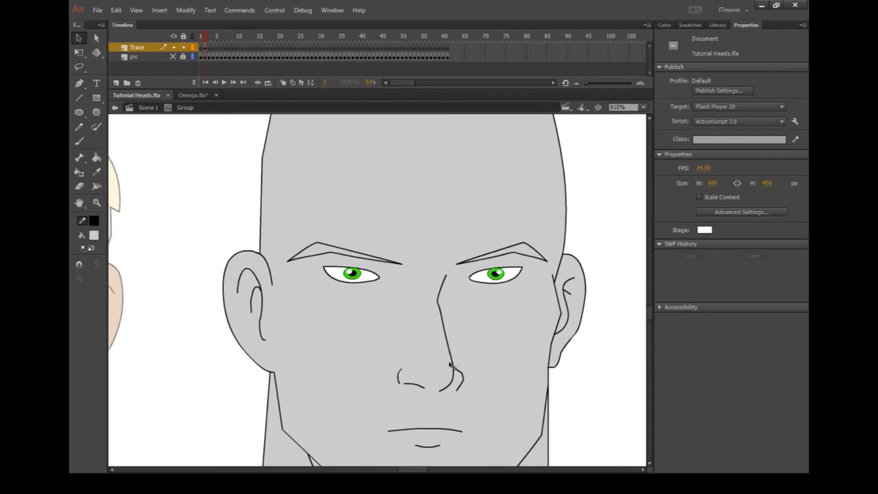
{"action": "scroll", "coordinate": [647, 305], "scroll_direction": "down", "scroll_amount": 3}
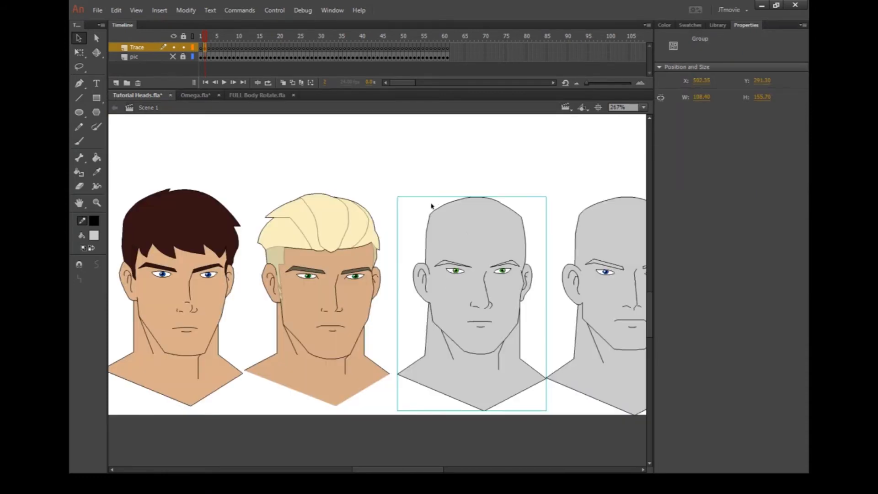
- Paste the three-quarter-view gray head into the scene and place it over the blue-eyed front-view head
{"action": "key", "text": "ctrl+v"}
{"action": "left_click_drag", "start_coordinate": [422, 252], "coordinate": [599, 224]}
{"action": "left_click_drag", "start_coordinate": [395, 470], "coordinate": [440, 463]}
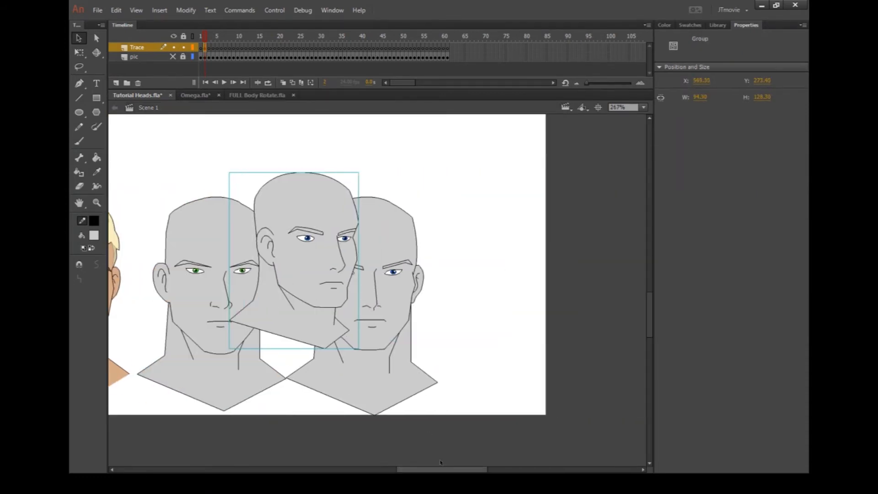
{"action": "left_click_drag", "start_coordinate": [329, 265], "coordinate": [376, 314]}
- Enlarge the three-quarter head to about 116 px wide and align it with the front-view head behind it
{"action": "left_click", "coordinate": [78, 52]}
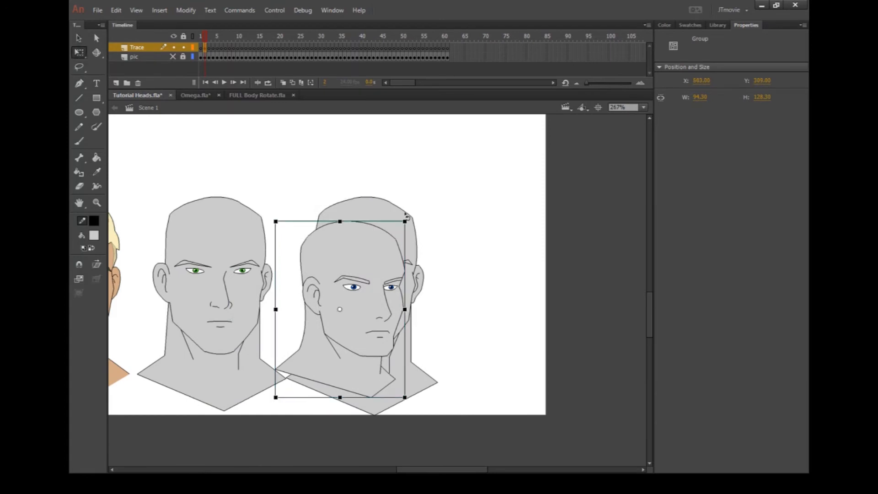
{"action": "left_click_drag", "start_coordinate": [407, 217], "coordinate": [420, 201]}
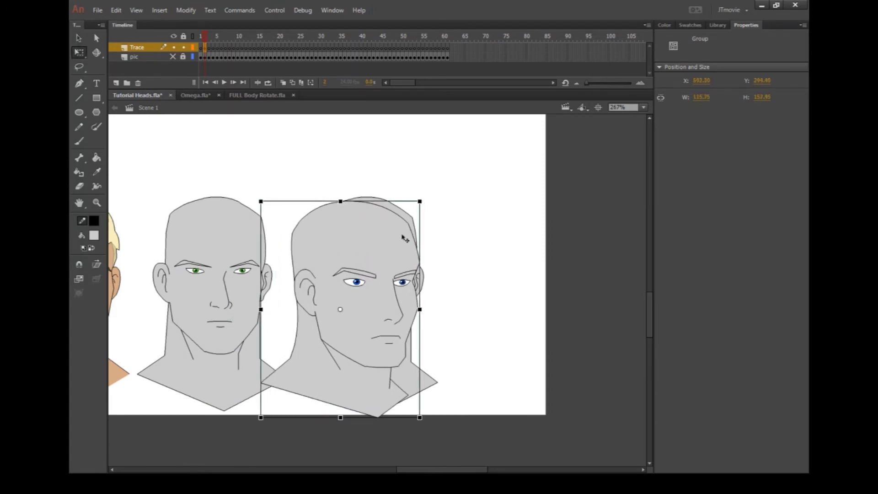
{"action": "left_click_drag", "start_coordinate": [404, 238], "coordinate": [419, 234]}
{"action": "left_click", "coordinate": [412, 465]}
{"action": "left_click_drag", "start_coordinate": [408, 470], "coordinate": [391, 470]}
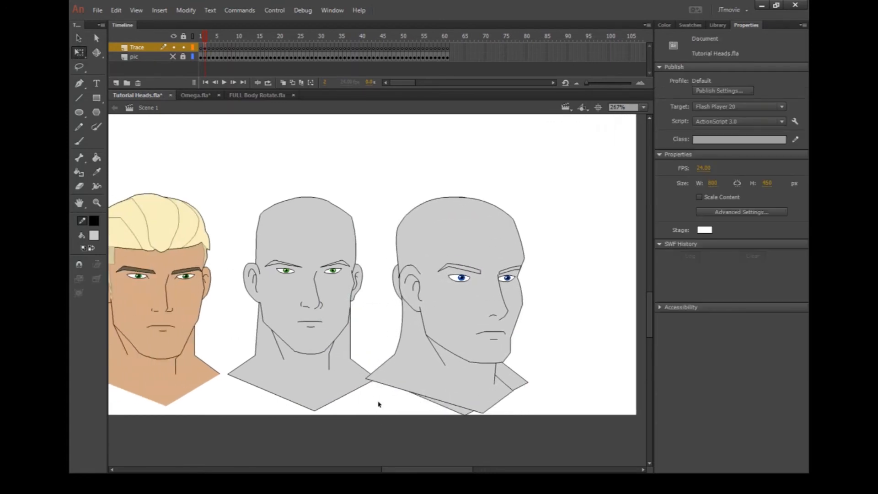
- Copy the new nose from the green-eyed front head and delete the old nose lines inside the three-quarter head's nose group
{"action": "scroll", "coordinate": [380, 404], "scroll_direction": "up", "scroll_amount": 2}
{"action": "double_click", "coordinate": [288, 251]}
{"action": "left_click", "coordinate": [288, 251]}
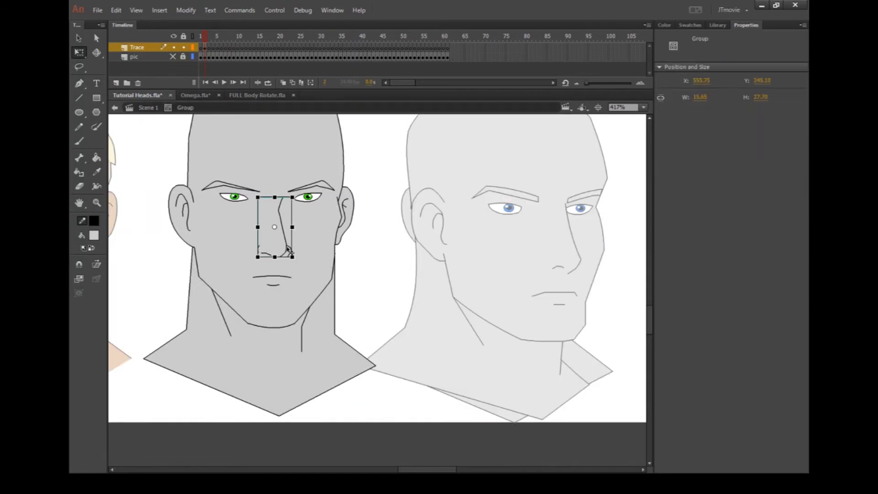
{"action": "double_click", "coordinate": [523, 231]}
{"action": "left_click", "coordinate": [571, 242]}
{"action": "double_click", "coordinate": [574, 244]}
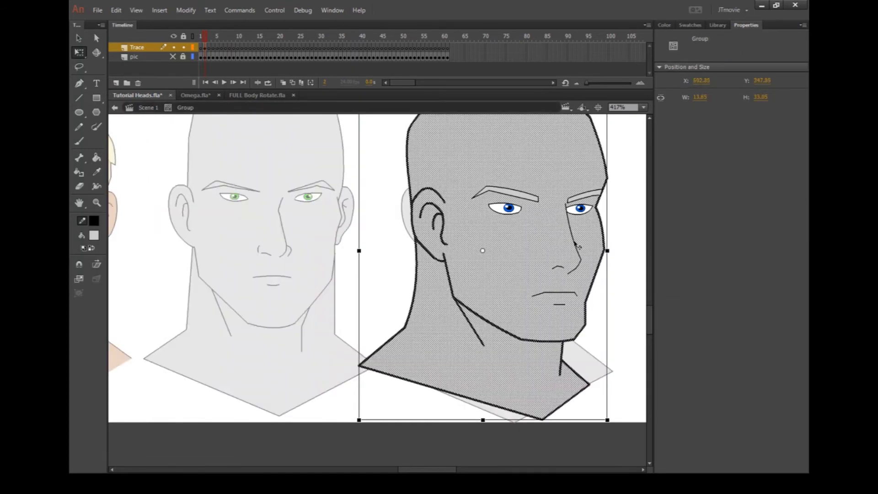
{"action": "left_click", "coordinate": [575, 244]}
{"action": "double_click", "coordinate": [575, 246]}
{"action": "left_click", "coordinate": [569, 238]}
- Paste the copied nose in place, position it on the three-quarter face, and delete the stray duplicate beside the head
{"action": "right_click", "coordinate": [572, 210]}
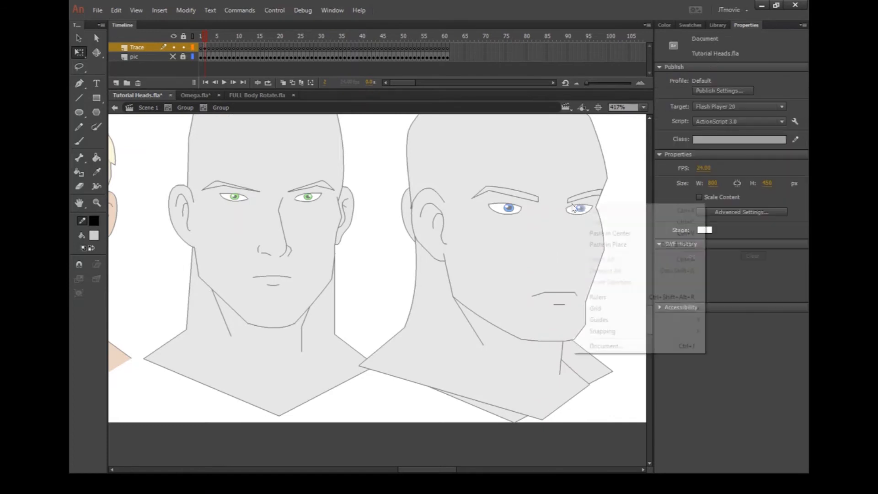
{"action": "left_click", "coordinate": [605, 245]}
{"action": "left_click_drag", "start_coordinate": [286, 240], "coordinate": [571, 244]}
{"action": "left_click", "coordinate": [581, 269]}
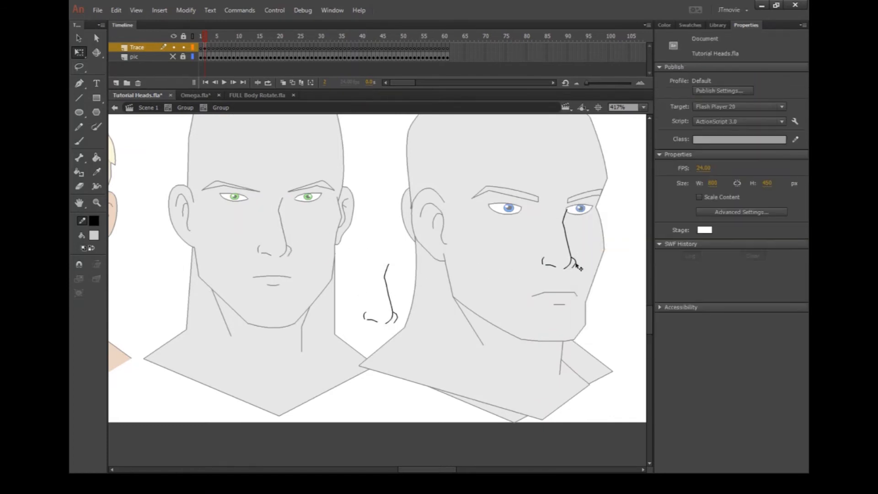
{"action": "left_click_drag", "start_coordinate": [329, 239], "coordinate": [421, 350]}
{"action": "key", "text": "Delete"}
- Adjust the pasted nose with a slight rotation and skew, and nudge it up and left to fit the three-quarter face
{"action": "left_click", "coordinate": [563, 232]}
{"action": "left_click_drag", "start_coordinate": [586, 212], "coordinate": [581, 213]}
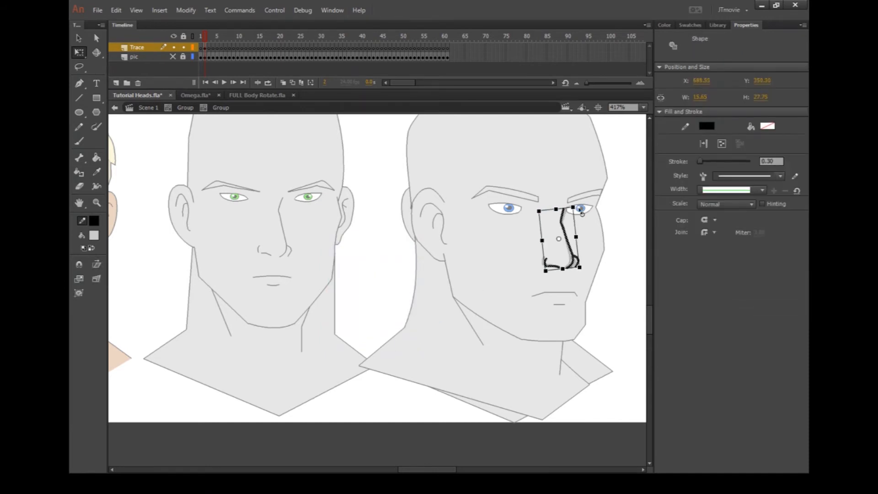
{"action": "scroll", "coordinate": [577, 237], "scroll_direction": "up", "scroll_amount": 2}
{"action": "left_click_drag", "start_coordinate": [582, 286], "coordinate": [578, 287]}
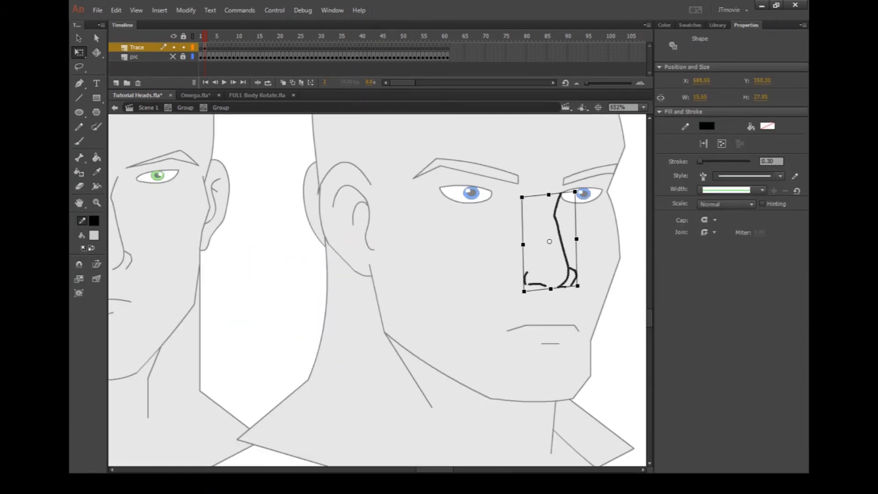
{"action": "key", "text": "shift+Left"}
{"action": "key", "text": "shift+Right"}
{"action": "key", "text": "shift+Up"}
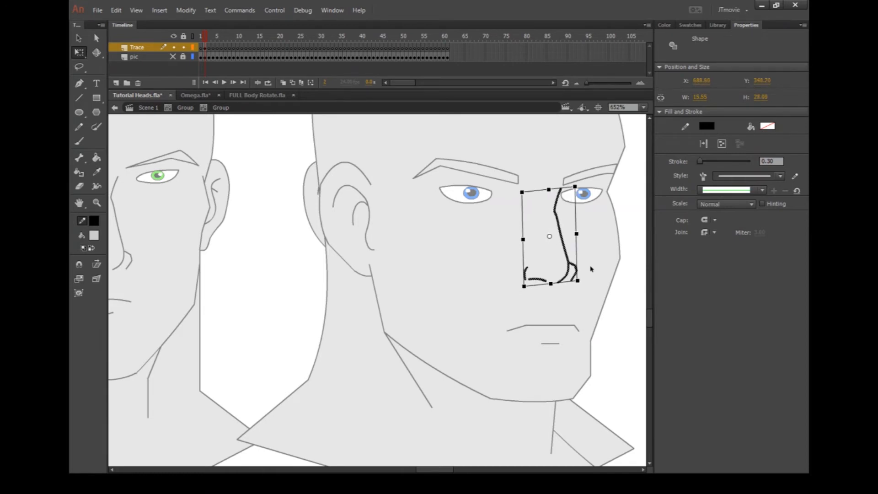
{"action": "key", "text": "Left"}
{"action": "key", "text": "Left"}
{"action": "left_click", "coordinate": [593, 266]}
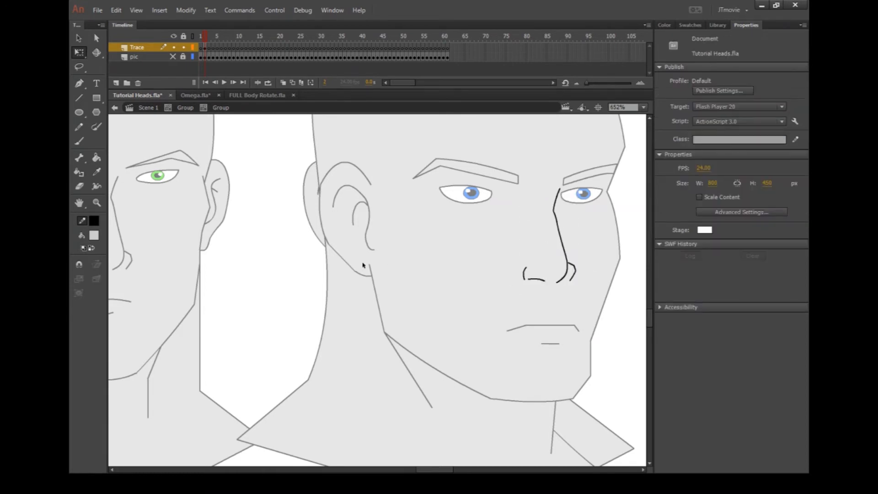
- Move the far nostril curve inward so it sits tight against the tip of the three-quarter nose
{"action": "left_click", "coordinate": [574, 270]}
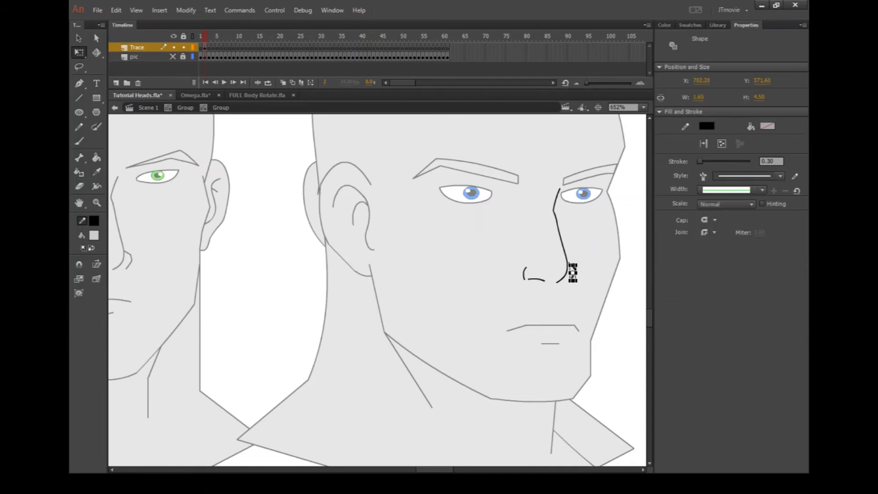
{"action": "left_click", "coordinate": [78, 38]}
{"action": "scroll", "coordinate": [571, 262], "scroll_direction": "up", "scroll_amount": 3}
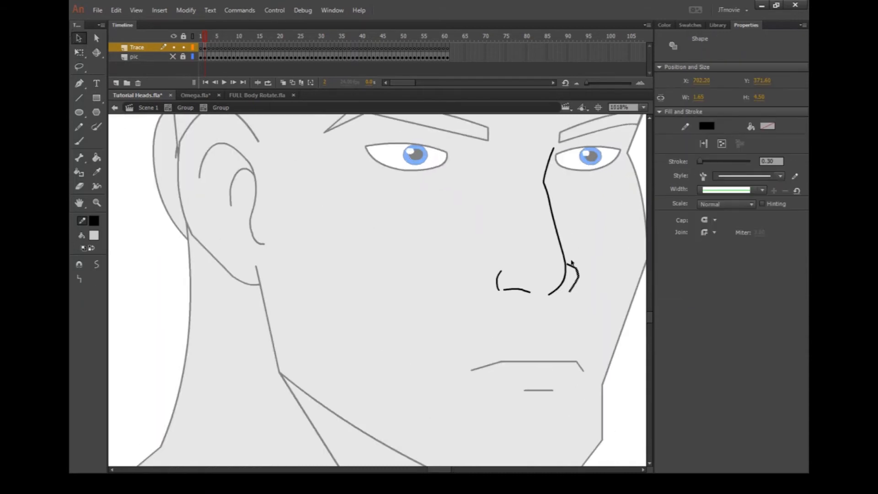
{"action": "key", "text": "Left"}
{"action": "key", "text": "Right"}
{"action": "key", "text": "shift+Left"}
{"action": "key", "text": "shift+Up"}
{"action": "key", "text": "shift+Left"}
{"action": "key", "text": "shift+Down"}
{"action": "key", "text": "Right"}
{"action": "key", "text": "Right"}
{"action": "key", "text": "Right"}
{"action": "left_click", "coordinate": [585, 273]}
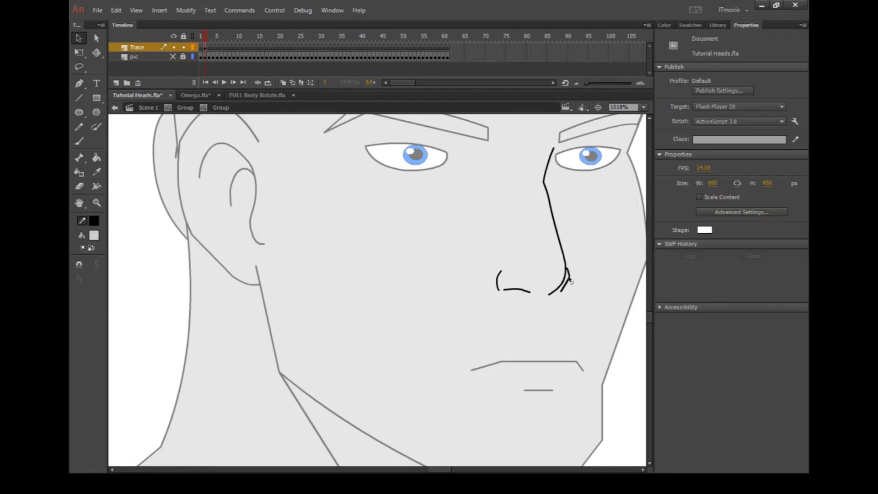
- Sample the blond head's skin tone and fill the green-eyed gray head, ears and neck with it
{"action": "scroll", "coordinate": [582, 279], "scroll_direction": "down", "scroll_amount": 4}
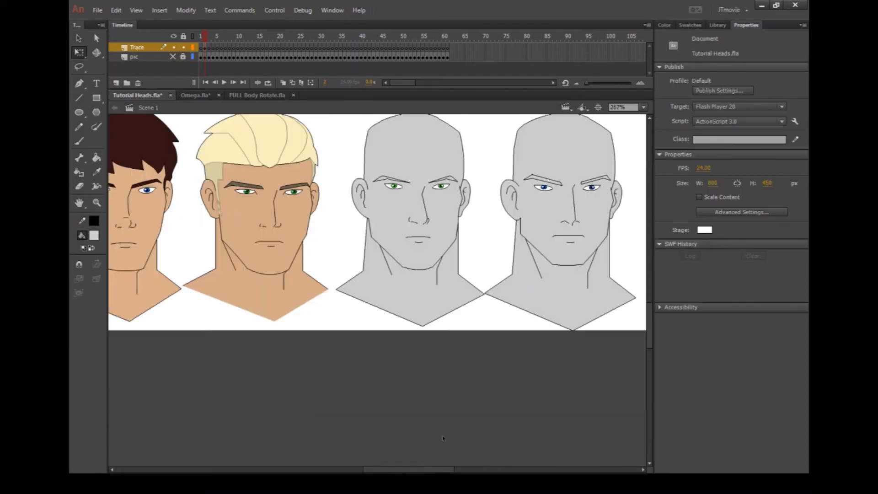
{"action": "left_click_drag", "start_coordinate": [428, 469], "coordinate": [439, 470]}
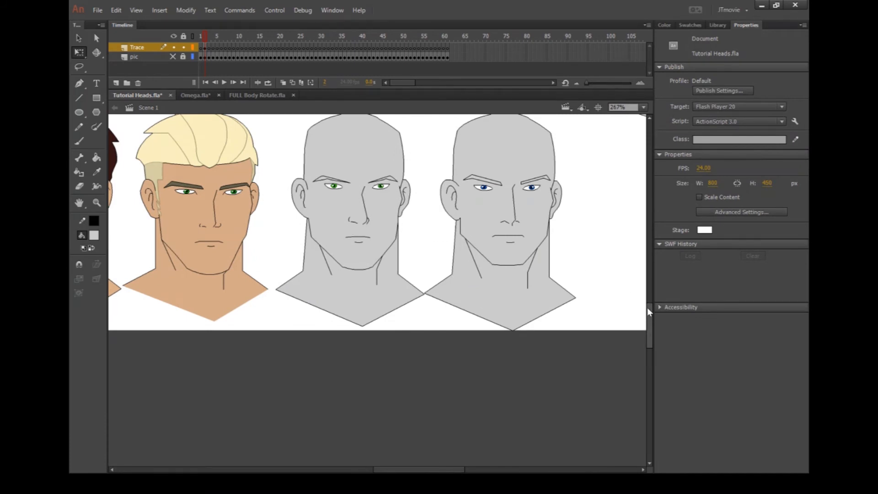
{"action": "scroll", "coordinate": [343, 302], "scroll_direction": "up", "scroll_amount": 3}
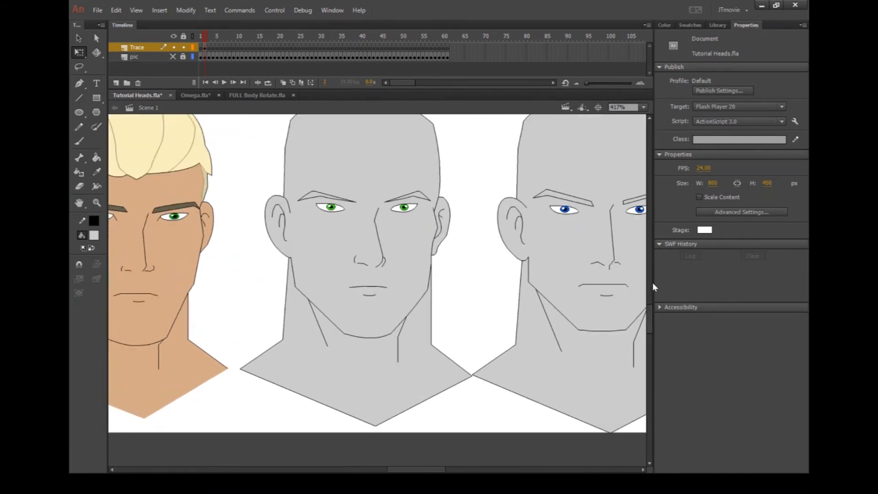
{"action": "scroll", "coordinate": [651, 305], "scroll_direction": "up", "scroll_amount": 3}
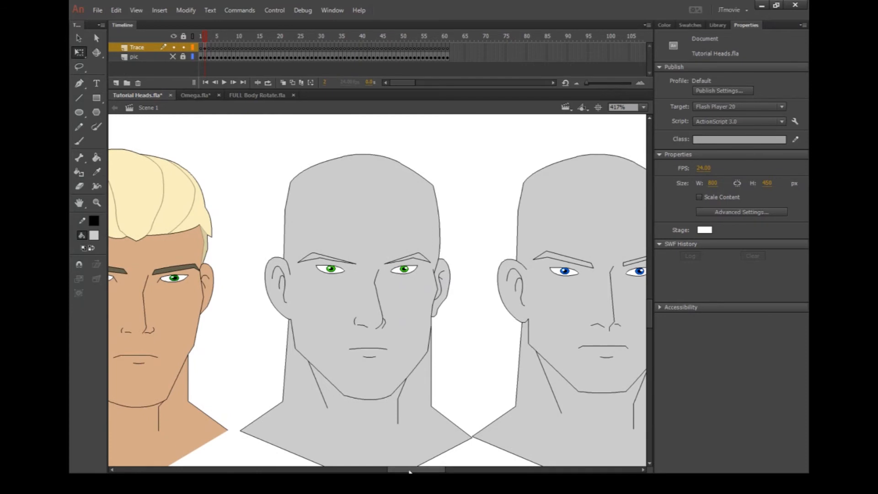
{"action": "left_click_drag", "start_coordinate": [409, 470], "coordinate": [416, 470]}
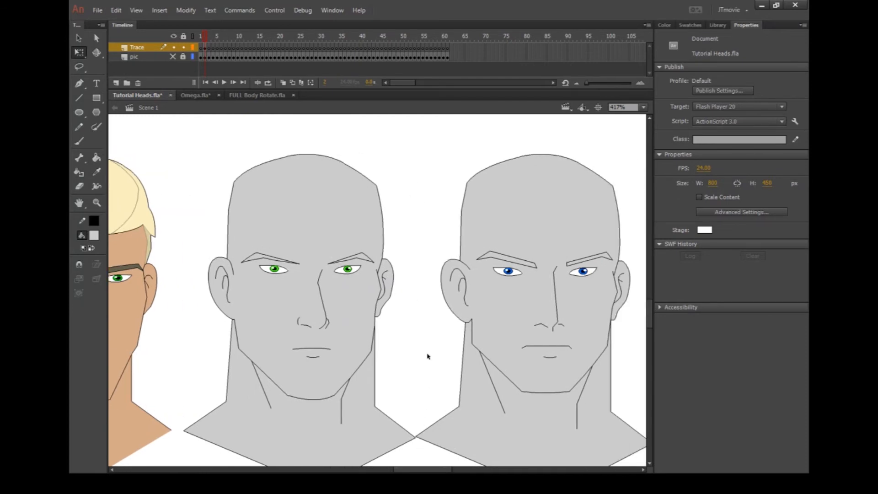
{"action": "double_click", "coordinate": [352, 323]}
{"action": "left_click", "coordinate": [352, 321]}
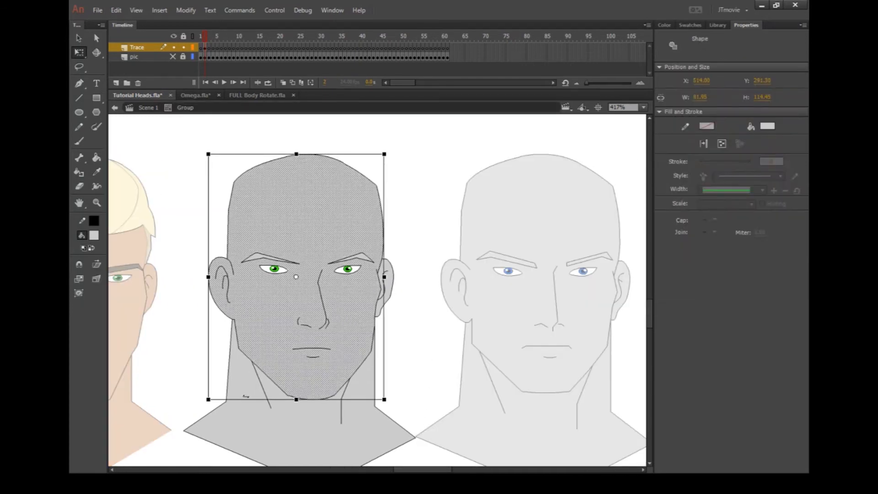
{"action": "double_click", "coordinate": [152, 264]}
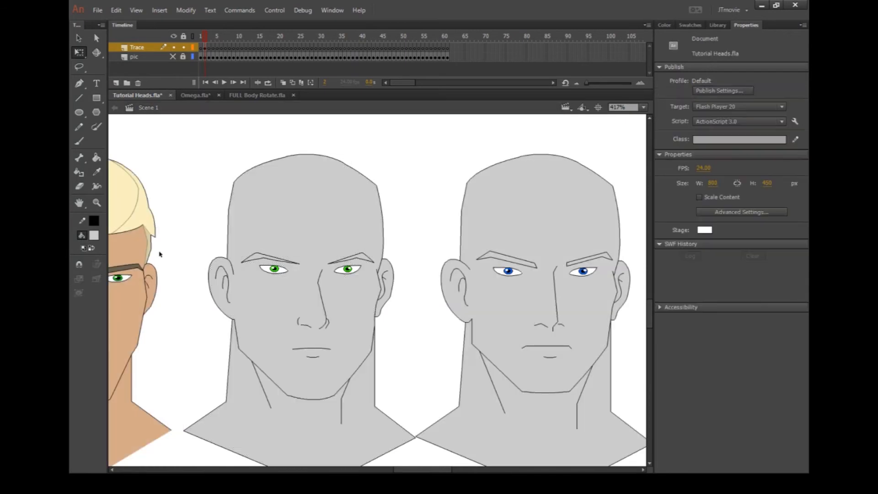
{"action": "left_click", "coordinate": [96, 171]}
{"action": "left_click", "coordinate": [130, 239]}
{"action": "left_click", "coordinate": [78, 52]}
{"action": "double_click", "coordinate": [338, 245]}
{"action": "key", "text": "ctrl+a"}
{"action": "double_click", "coordinate": [92, 250]}
{"action": "double_click", "coordinate": [185, 217]}
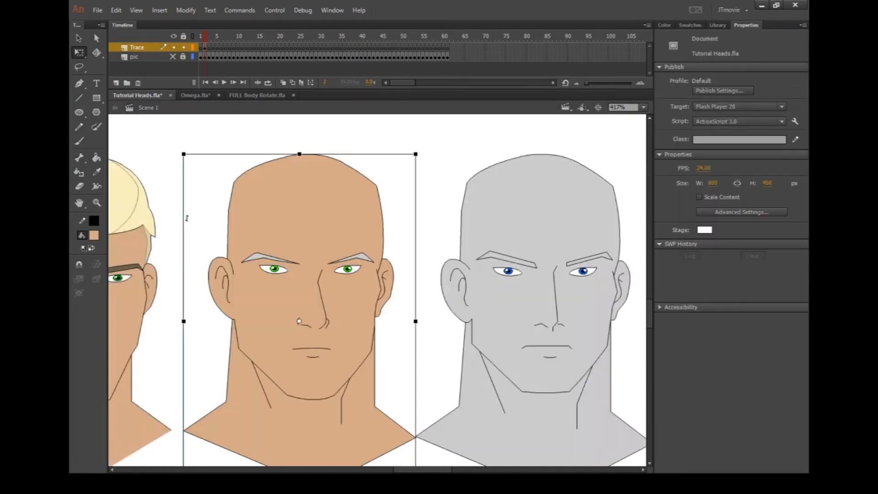
- Fill both eyebrows of the newly skin-toned bald head with dark red and save the document
{"action": "double_click", "coordinate": [259, 255]}
{"action": "double_click", "coordinate": [258, 255]}
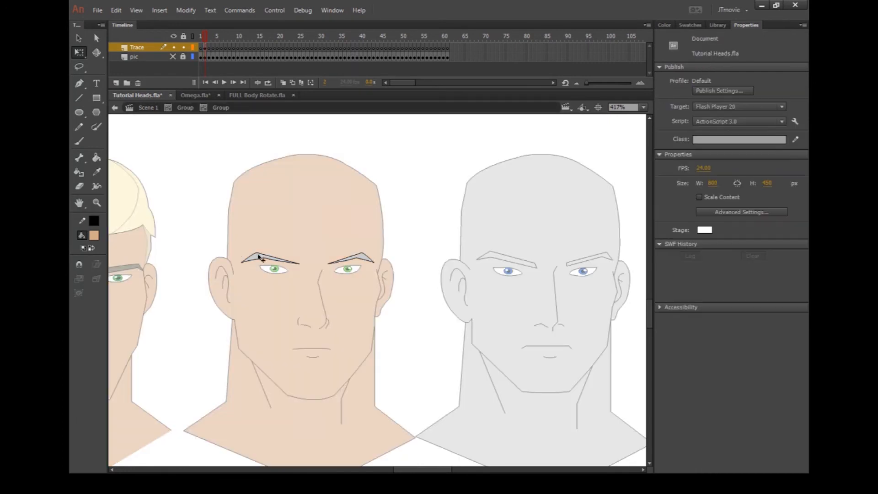
{"action": "left_click", "coordinate": [259, 256]}
{"action": "left_click", "coordinate": [94, 235]}
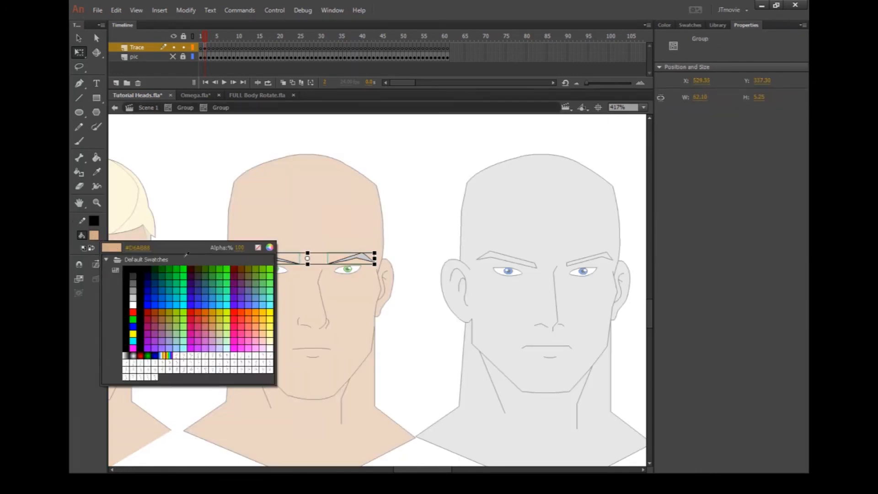
{"action": "left_click", "coordinate": [237, 269]}
{"action": "double_click", "coordinate": [202, 182]}
{"action": "double_click", "coordinate": [251, 254]}
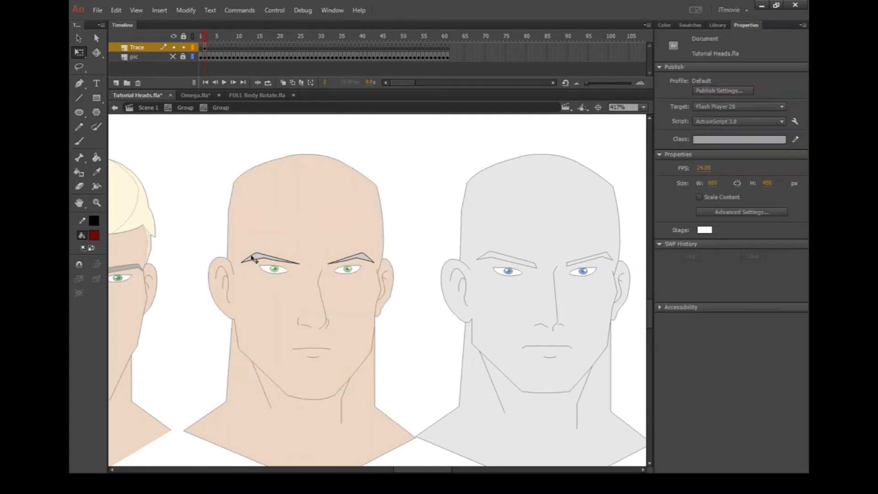
{"action": "left_click", "coordinate": [251, 255]}
{"action": "left_click_drag", "start_coordinate": [400, 469], "coordinate": [391, 466]}
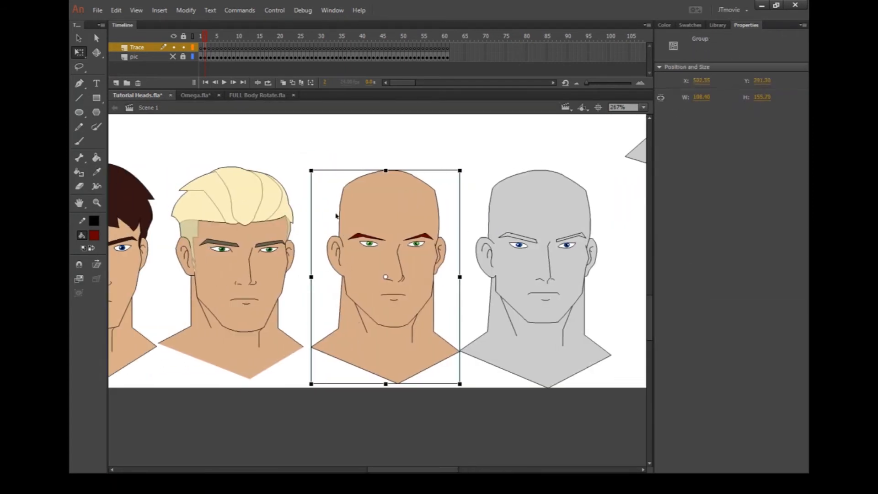
{"action": "left_click", "coordinate": [323, 193]}
{"action": "key", "text": "ctrl+s"}
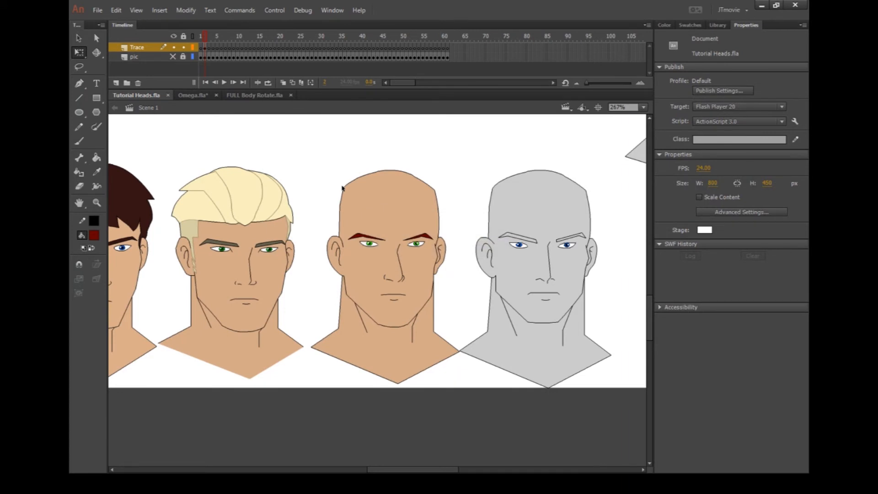
- Review the finished dark-haired and blond heads, and switch to Omega.fla to view its front-view head up close
{"action": "left_click_drag", "start_coordinate": [381, 469], "coordinate": [359, 465]}
{"action": "scroll", "coordinate": [455, 290], "scroll_direction": "up", "scroll_amount": 1}
{"action": "scroll", "coordinate": [455, 289], "scroll_direction": "up", "scroll_amount": 2}
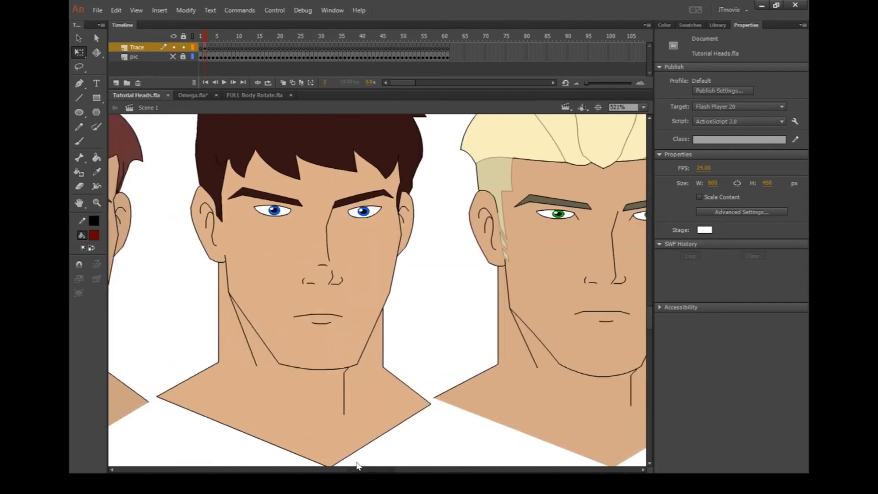
{"action": "scroll", "coordinate": [366, 329], "scroll_direction": "down", "scroll_amount": 1}
{"action": "scroll", "coordinate": [305, 293], "scroll_direction": "up", "scroll_amount": 3}
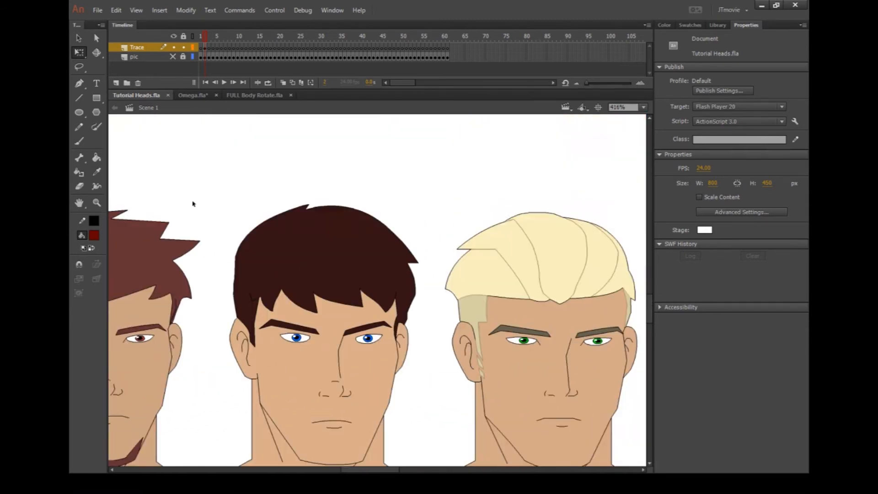
{"action": "left_click", "coordinate": [189, 95]}
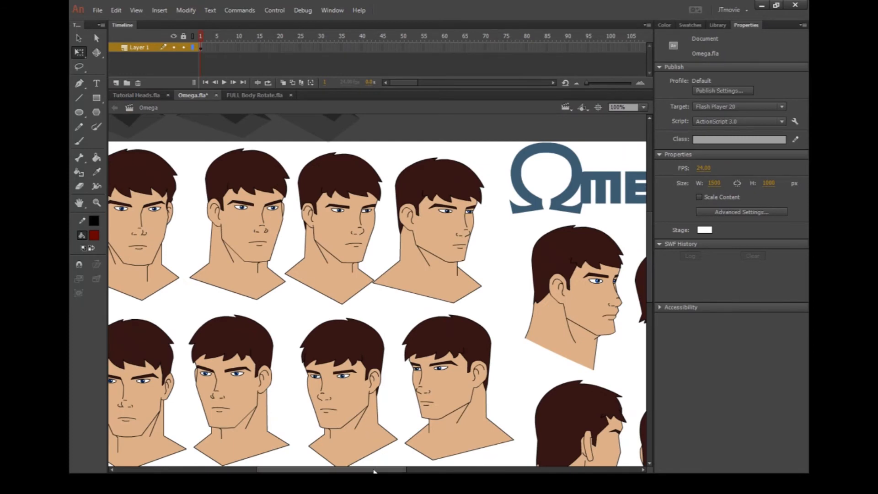
{"action": "left_click_drag", "start_coordinate": [375, 470], "coordinate": [288, 469]}
{"action": "scroll", "coordinate": [355, 155], "scroll_direction": "up", "scroll_amount": 3}
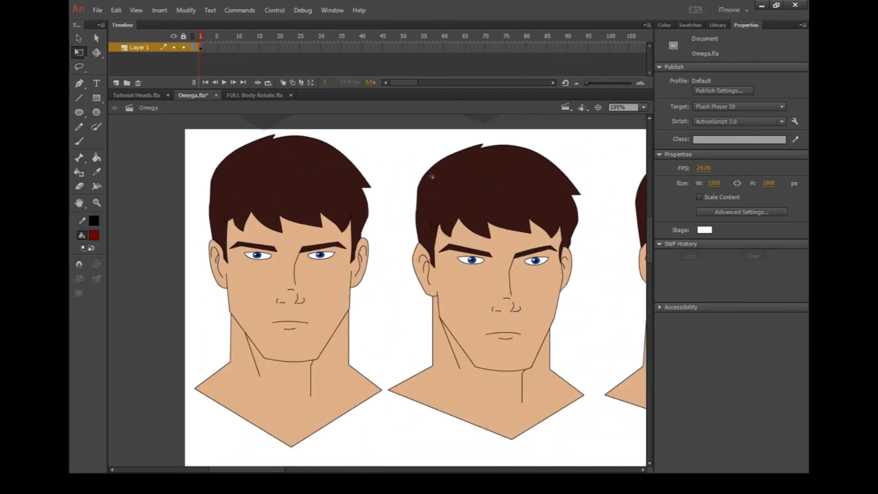
- Open the front-view Omega head group, try moving the hair off the scalp, and undo the moves
{"action": "double_click", "coordinate": [272, 176]}
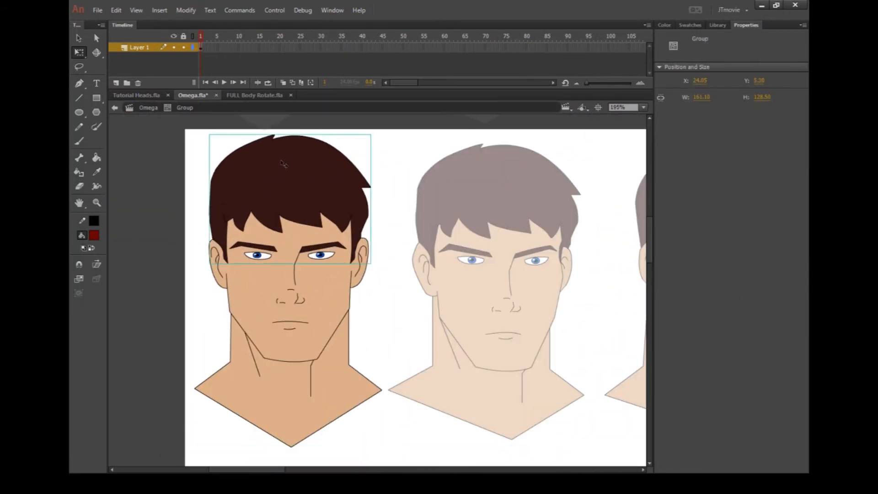
{"action": "left_click_drag", "start_coordinate": [280, 161], "coordinate": [257, 157]}
{"action": "key", "text": "ctrl+z"}
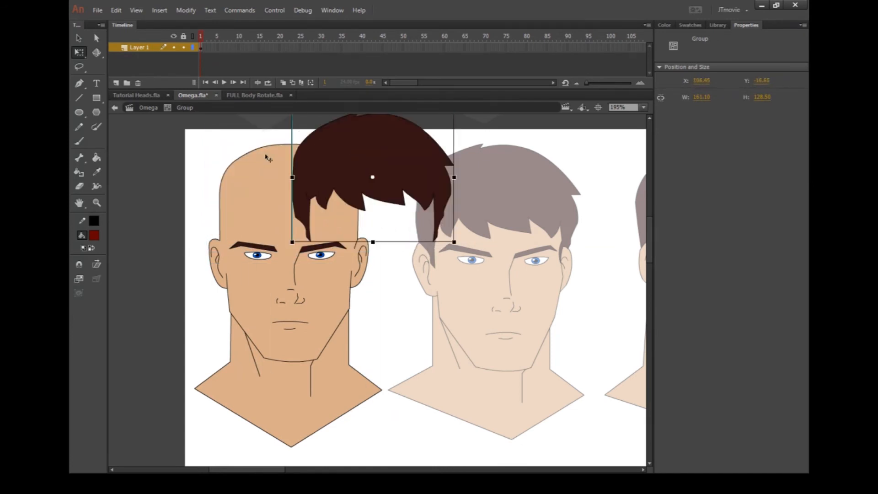
{"action": "key", "text": "ctrl+z"}
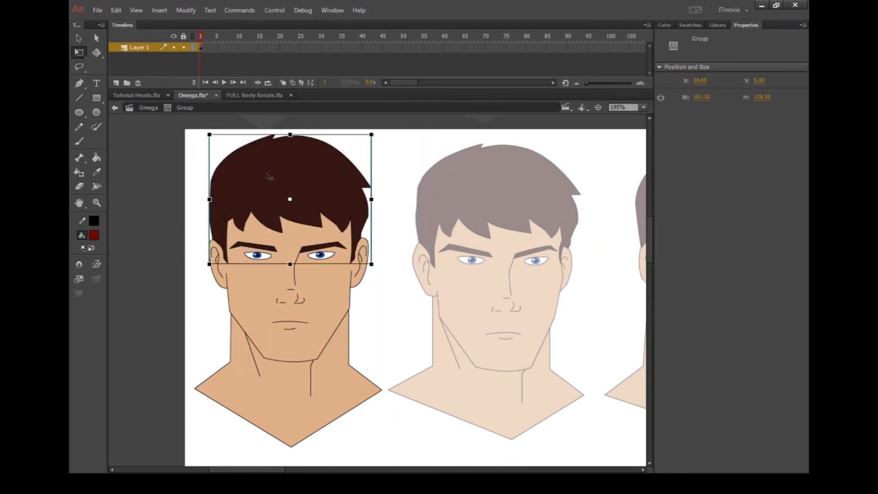
{"action": "left_click_drag", "start_coordinate": [268, 176], "coordinate": [271, 210]}
{"action": "key", "text": "ctrl+z"}
- Try pulling the front-view head's irises and eye whites out of position, and undo the moves
{"action": "left_click", "coordinate": [260, 248]}
{"action": "left_click", "coordinate": [257, 255]}
{"action": "left_click_drag", "start_coordinate": [265, 258], "coordinate": [244, 323]}
{"action": "key", "text": "ctrl+z"}
{"action": "key", "text": "ctrl+z"}
{"action": "key", "text": "ctrl+z"}
{"action": "key", "text": "ctrl+z"}
{"action": "key", "text": "ctrl+z"}
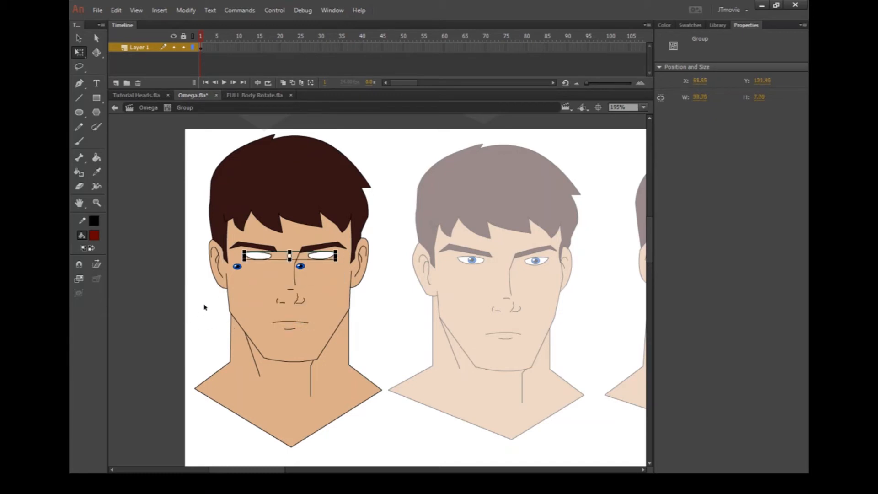
{"action": "left_click", "coordinate": [225, 184]}
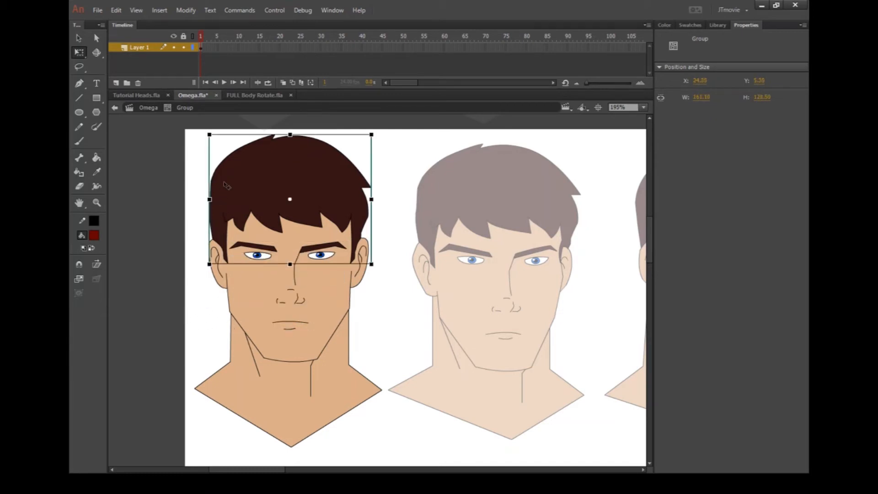
- Open the hair group of the three-quarter Omega head, paste the front-view hair into it, and move the copy beside the existing hair
{"action": "double_click", "coordinate": [409, 168]}
{"action": "left_click", "coordinate": [463, 194]}
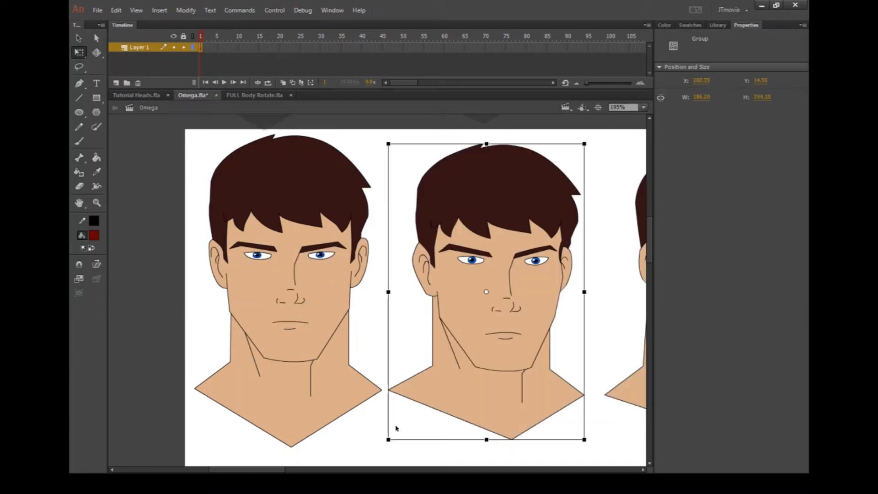
{"action": "left_click_drag", "start_coordinate": [244, 470], "coordinate": [310, 469]}
{"action": "double_click", "coordinate": [405, 192]}
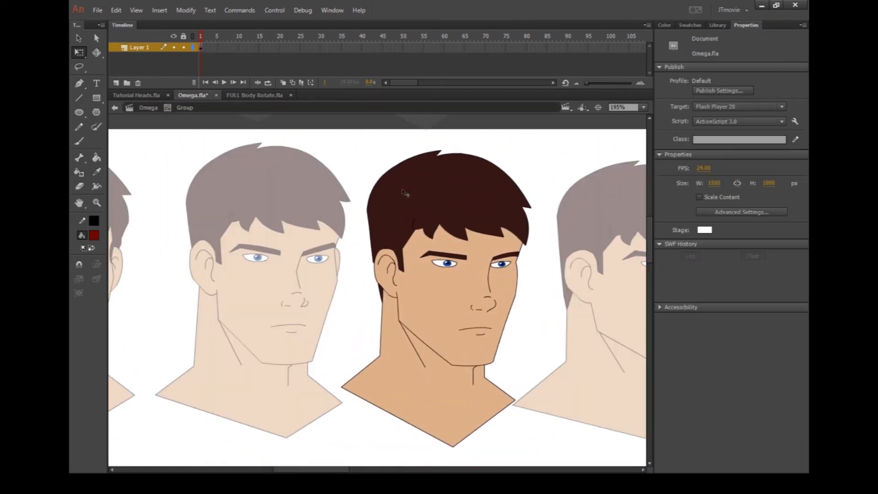
{"action": "left_click", "coordinate": [411, 192]}
{"action": "double_click", "coordinate": [411, 193]}
{"action": "key", "text": "ctrl+v"}
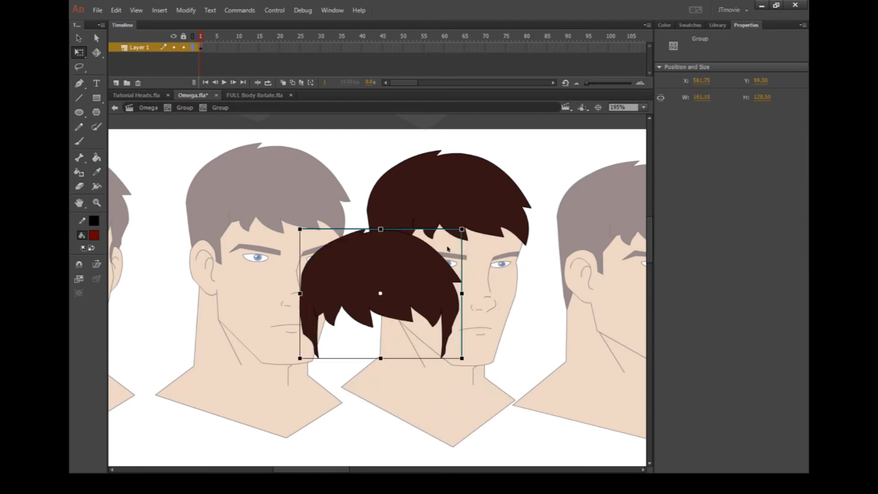
{"action": "left_click_drag", "start_coordinate": [438, 256], "coordinate": [298, 185]}
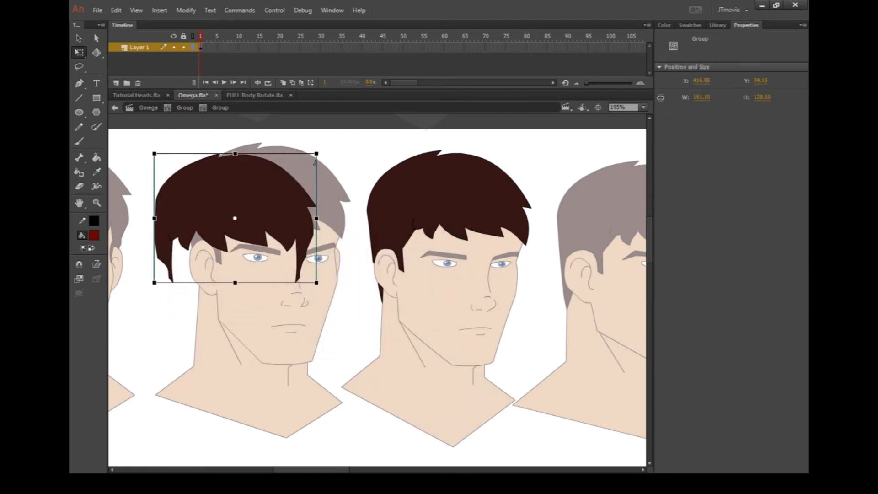
- Break the pasted hair apart and delete its dark fill, keeping only the black outline
{"action": "key", "text": "ctrl+b"}
{"action": "left_click", "coordinate": [341, 167]}
{"action": "left_click", "coordinate": [273, 196]}
{"action": "key", "text": "Delete"}
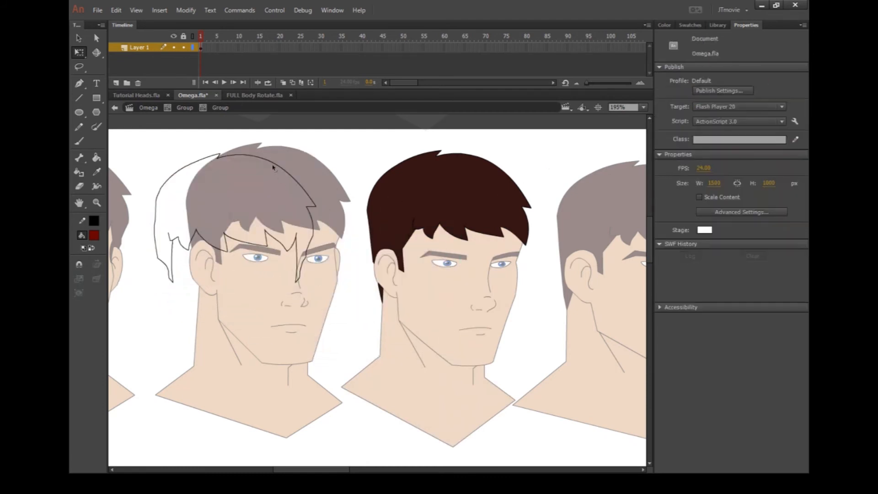
{"action": "left_click", "coordinate": [273, 167]}
{"action": "left_click", "coordinate": [284, 169]}
{"action": "left_click", "coordinate": [77, 39]}
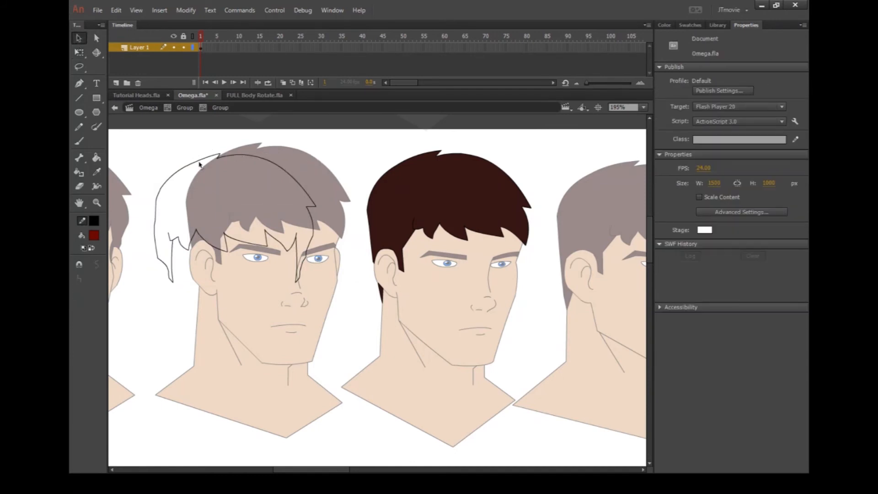
- Move the pasted outline's outer contour onto the three-quarter head's hair and select among the leftover fringe lines
{"action": "left_click", "coordinate": [199, 163]}
{"action": "left_click_drag", "start_coordinate": [215, 132], "coordinate": [343, 225]}
{"action": "left_click_drag", "start_coordinate": [305, 254], "coordinate": [294, 273]}
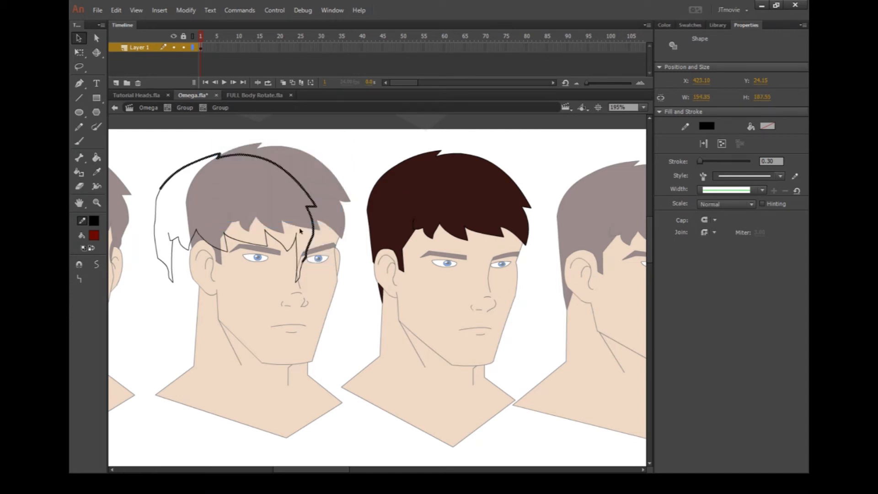
{"action": "left_click_drag", "start_coordinate": [313, 210], "coordinate": [525, 201]}
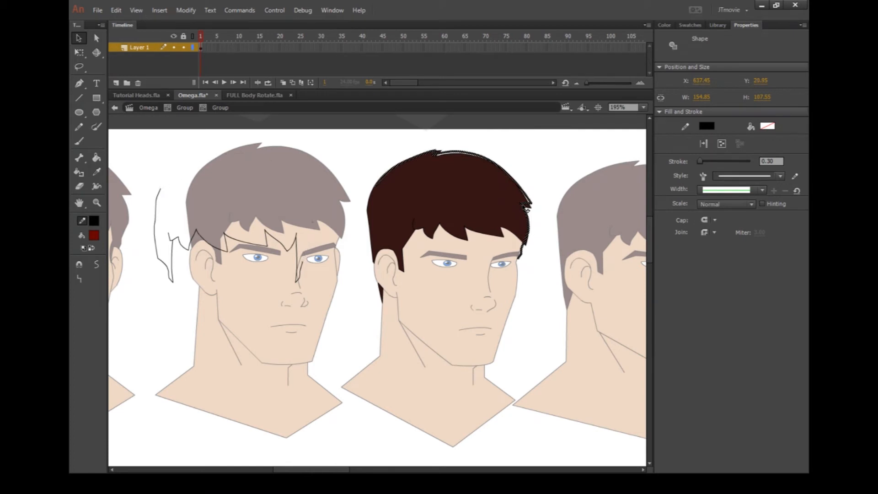
{"action": "left_click", "coordinate": [294, 207]}
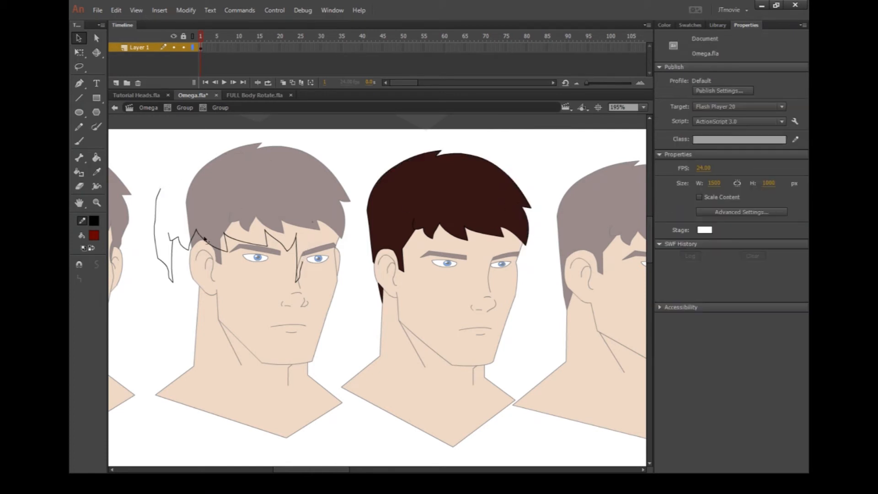
{"action": "left_click", "coordinate": [170, 236]}
{"action": "left_click_drag", "start_coordinate": [338, 266], "coordinate": [162, 205]}
{"action": "left_click_drag", "start_coordinate": [161, 204], "coordinate": [162, 204]}
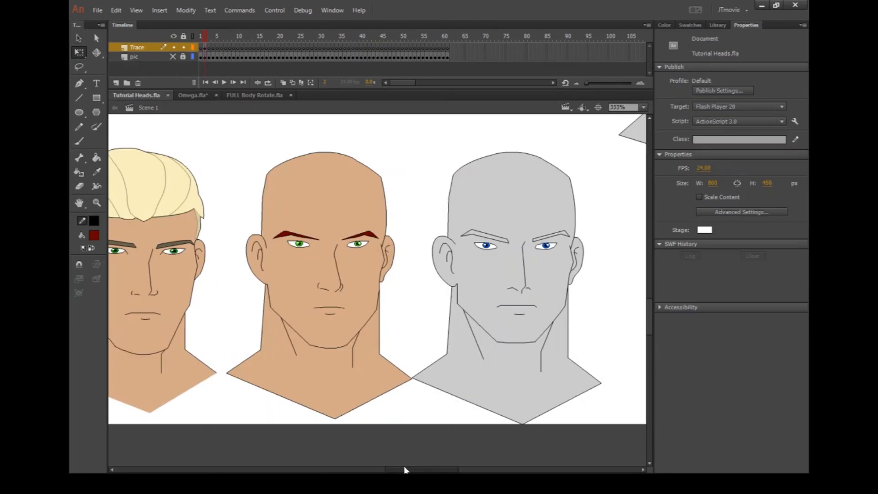
- Switch to Tutorial Heads.fla and open the group of the skin-toned bald head with dark red eyebrows
{"action": "left_click_drag", "start_coordinate": [404, 469], "coordinate": [423, 471]}
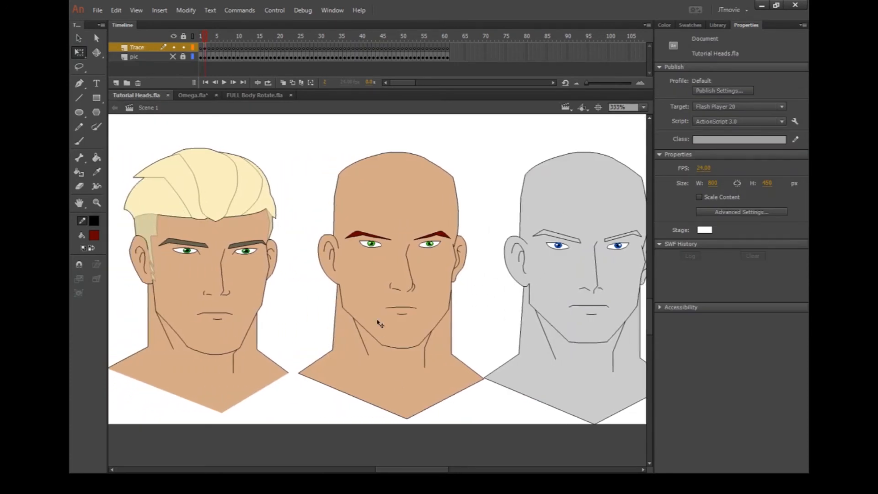
{"action": "double_click", "coordinate": [366, 312]}
{"action": "scroll", "coordinate": [366, 313], "scroll_direction": "up", "scroll_amount": 2}
{"action": "scroll", "coordinate": [358, 298], "scroll_direction": "up", "scroll_amount": 1}
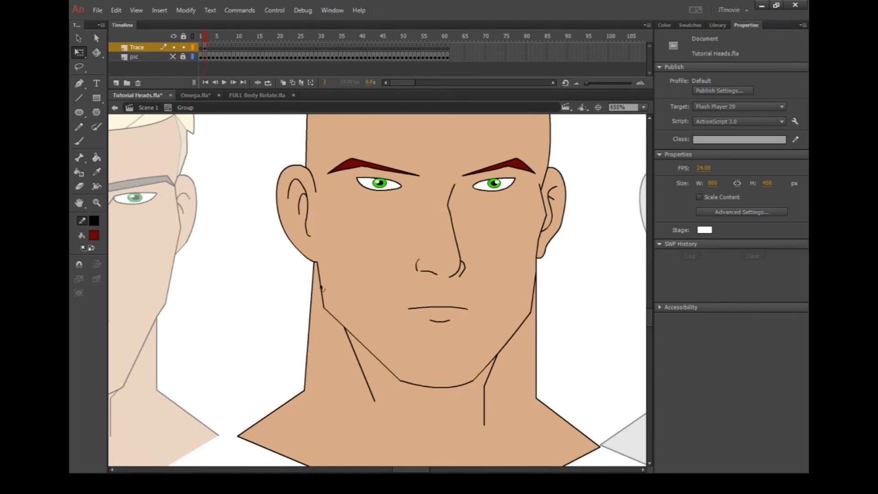
- Copy the full jawline from ear to ear, paste it in place as a separate group, and open that group
{"action": "left_click", "coordinate": [78, 37]}
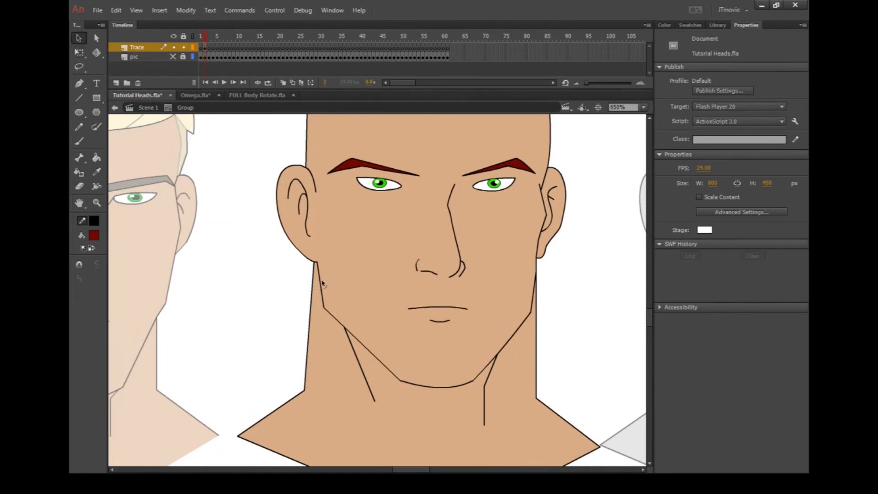
{"action": "left_click", "coordinate": [322, 285]}
{"action": "left_click", "coordinate": [334, 318], "text": "shift"}
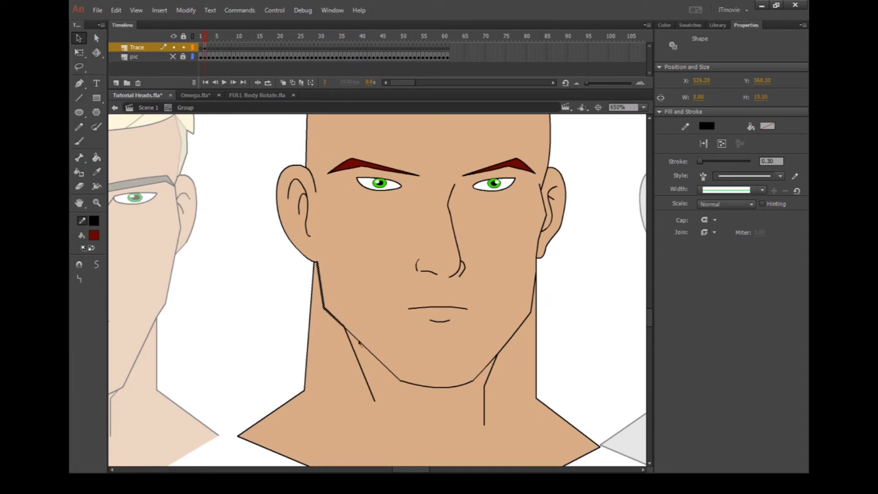
{"action": "left_click", "coordinate": [362, 346], "text": "shift"}
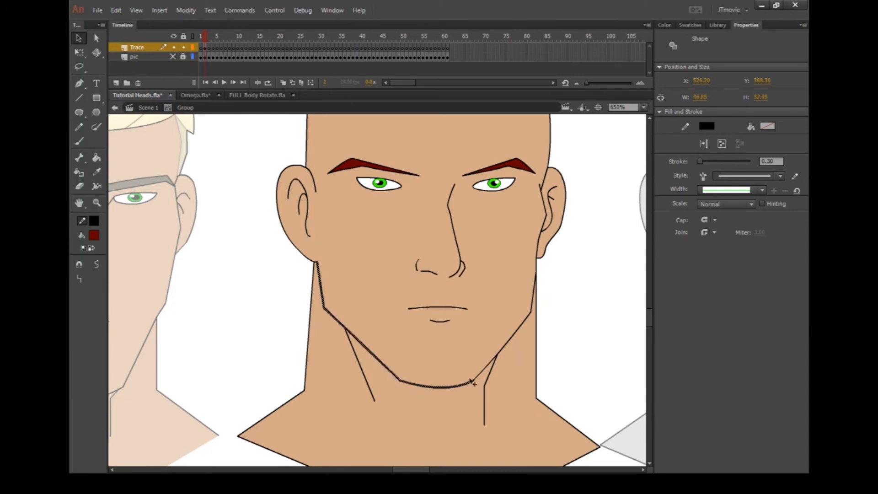
{"action": "left_click", "coordinate": [422, 387], "text": "shift"}
{"action": "left_click", "coordinate": [483, 370], "text": "shift"}
{"action": "left_click", "coordinate": [515, 333], "text": "shift"}
{"action": "left_click", "coordinate": [532, 292], "text": "shift"}
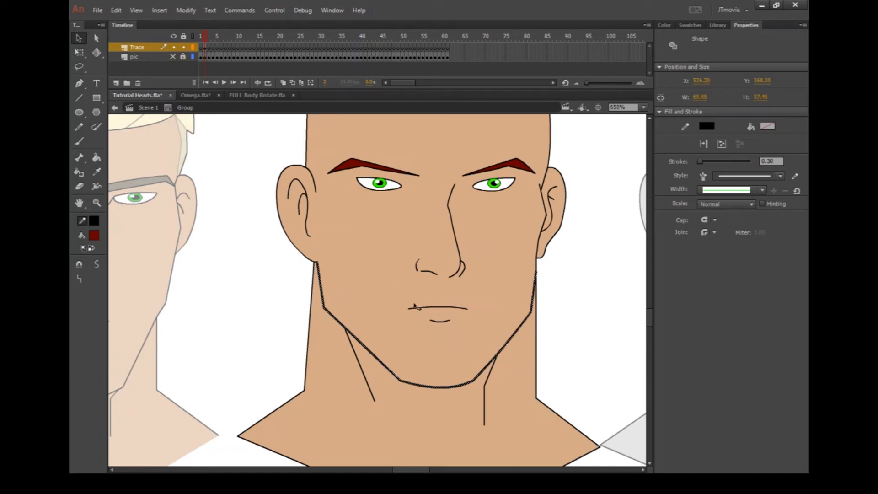
{"action": "right_click", "coordinate": [268, 275]}
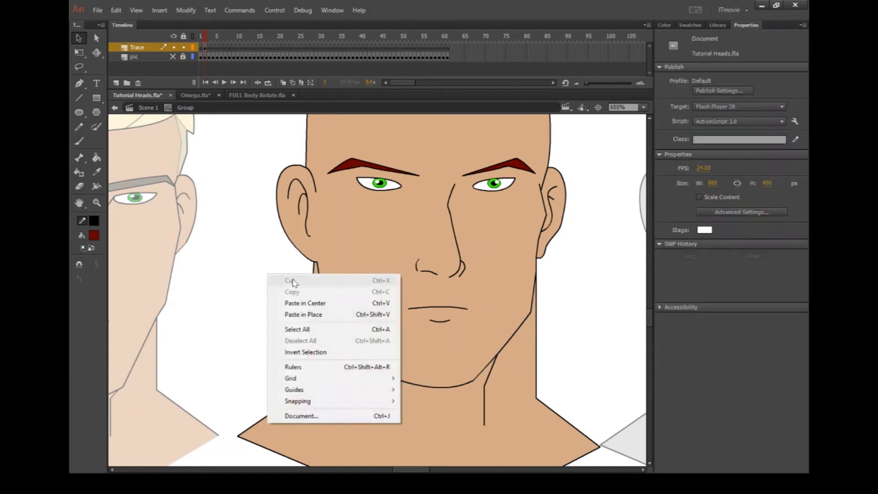
{"action": "left_click", "coordinate": [303, 315]}
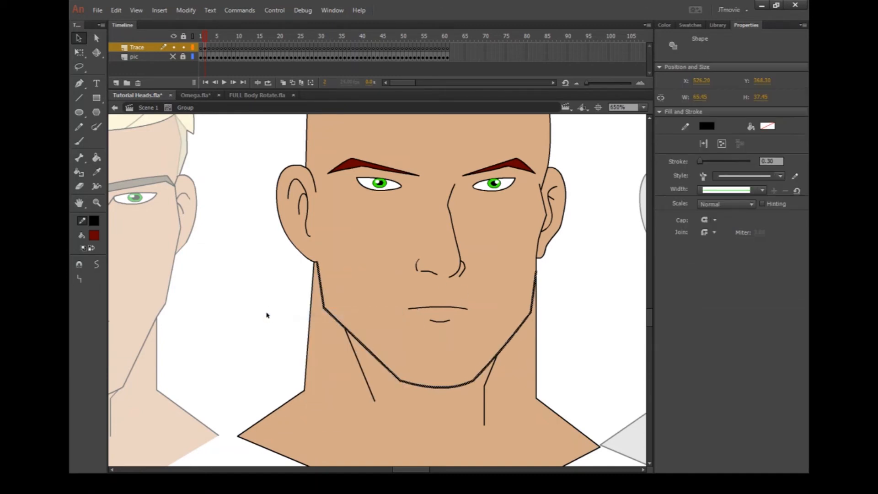
{"action": "key", "text": "ctrl+g"}
{"action": "double_click", "coordinate": [330, 315]}
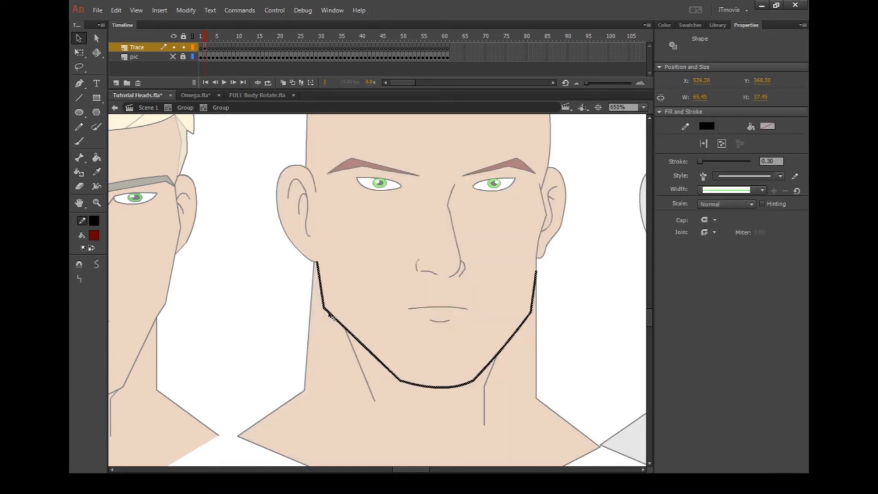
- Try moving the grouped jawline copy sideways across the face, and undo the move
{"action": "left_click_drag", "start_coordinate": [329, 315], "coordinate": [441, 315]}
{"action": "left_click", "coordinate": [387, 314]}
{"action": "key", "text": "ctrl+z"}
{"action": "key", "text": "ctrl+z"}
- Draw the beard's upper edge with straight lines from the sideburn across the cheeks and under the nose to the opposite jaw
{"action": "scroll", "coordinate": [425, 322], "scroll_direction": "up", "scroll_amount": 2}
{"action": "left_click", "coordinate": [147, 163]}
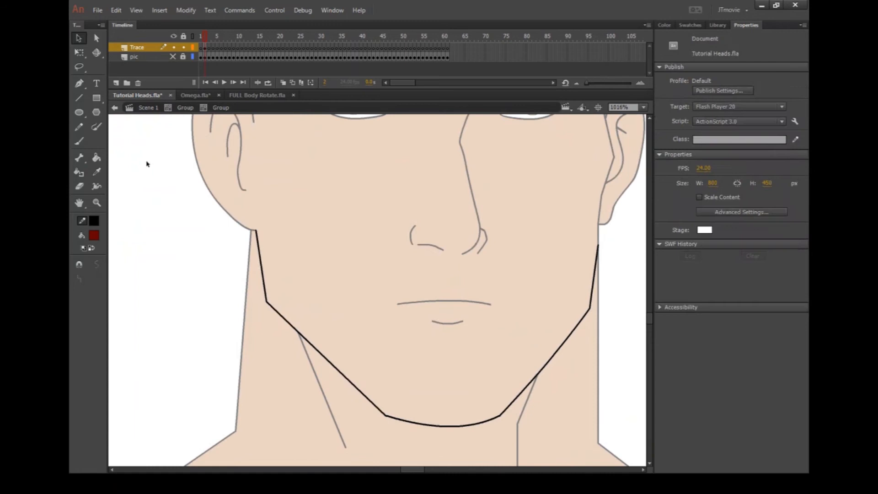
{"action": "left_click", "coordinate": [79, 98]}
{"action": "scroll", "coordinate": [251, 158], "scroll_direction": "up", "scroll_amount": 3}
{"action": "scroll", "coordinate": [247, 208], "scroll_direction": "down", "scroll_amount": 3}
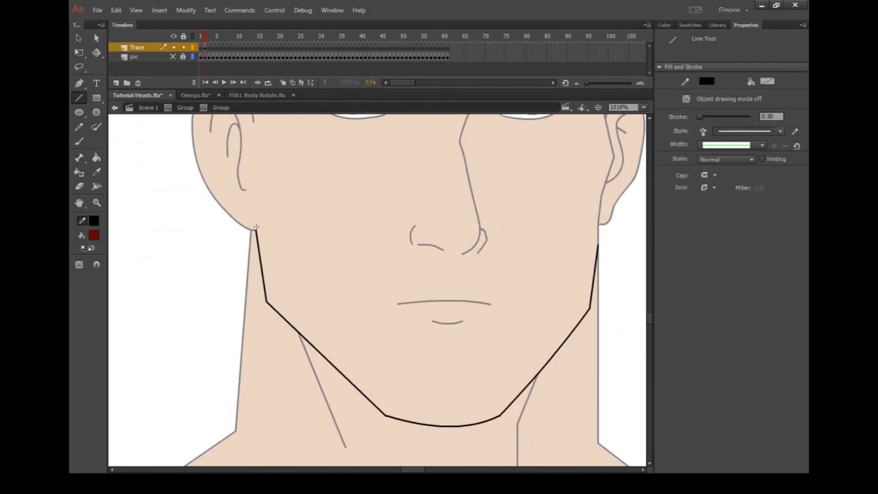
{"action": "left_click_drag", "start_coordinate": [255, 228], "coordinate": [254, 121]}
{"action": "mouse_move", "coordinate": [253, 121]}
{"action": "left_mouse_down"}
{"action": "mouse_move", "coordinate": [281, 287]}
{"action": "mouse_move", "coordinate": [402, 255]}
{"action": "left_mouse_up"}
{"action": "left_click_drag", "start_coordinate": [403, 255], "coordinate": [454, 275]}
{"action": "mouse_move", "coordinate": [454, 275]}
{"action": "left_mouse_down"}
{"action": "mouse_move", "coordinate": [492, 255]}
{"action": "mouse_move", "coordinate": [559, 311]}
{"action": "left_mouse_up"}
{"action": "left_click_drag", "start_coordinate": [559, 311], "coordinate": [595, 245]}
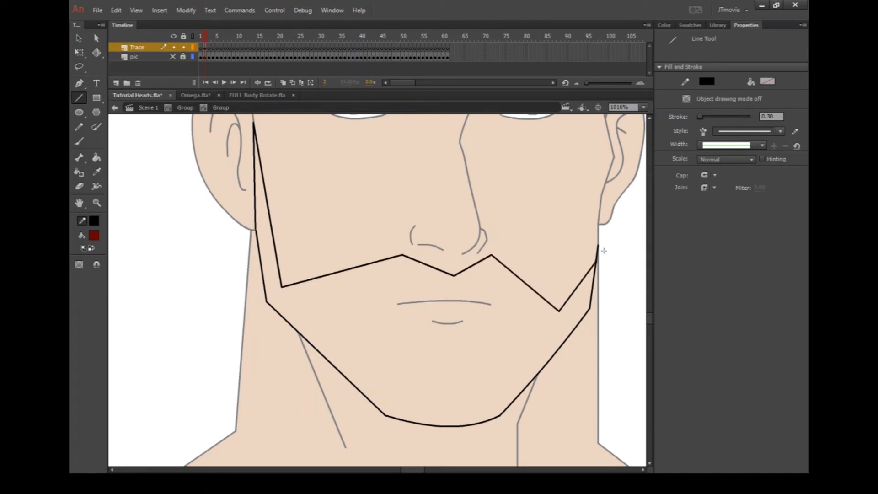
- Bend the beard's upper-edge lines into curves and adjust their corners on both cheeks
{"action": "key", "text": "v"}
{"action": "left_click_drag", "start_coordinate": [559, 311], "coordinate": [558, 287]}
{"action": "left_click_drag", "start_coordinate": [281, 286], "coordinate": [286, 284]}
- Draw a straight-sided opening around the mouth inside the beard outline
{"action": "key", "text": "n"}
{"action": "left_click_drag", "start_coordinate": [422, 291], "coordinate": [375, 302]}
{"action": "left_click_drag", "start_coordinate": [375, 303], "coordinate": [405, 352]}
{"action": "left_click_drag", "start_coordinate": [406, 352], "coordinate": [481, 353]}
{"action": "left_click_drag", "start_coordinate": [482, 353], "coordinate": [520, 297]}
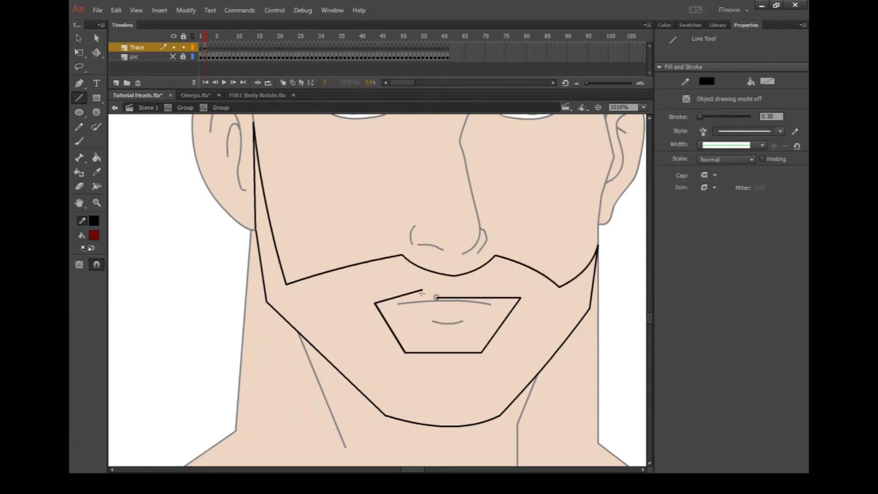
- Curve the sides of the mouth opening and pull its two upper corners outward
{"action": "key", "text": "v"}
{"action": "left_click_drag", "start_coordinate": [390, 328], "coordinate": [386, 331]}
{"action": "left_click_drag", "start_coordinate": [443, 352], "coordinate": [444, 359]}
{"action": "left_click_drag", "start_coordinate": [502, 325], "coordinate": [507, 329]}
{"action": "left_click_drag", "start_coordinate": [412, 295], "coordinate": [411, 291]}
{"action": "left_click_drag", "start_coordinate": [480, 291], "coordinate": [481, 288]}
{"action": "left_click_drag", "start_coordinate": [375, 303], "coordinate": [354, 292]}
{"action": "left_click_drag", "start_coordinate": [521, 298], "coordinate": [530, 295]}
{"action": "scroll", "coordinate": [528, 303], "scroll_direction": "down", "scroll_amount": 2}
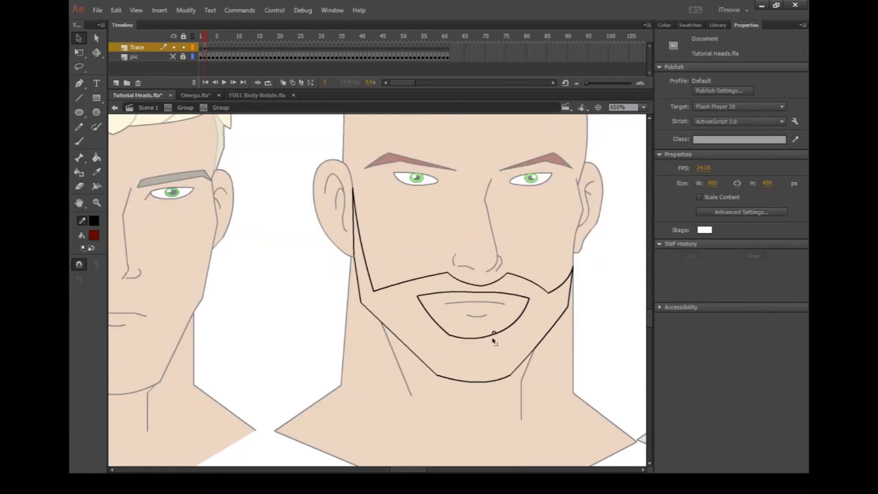
- Fill the beard area between the jawline and the mouth opening with dark red
{"action": "key", "text": "k"}
{"action": "left_click", "coordinate": [425, 338]}
{"action": "left_click", "coordinate": [363, 288]}
{"action": "left_click", "coordinate": [529, 291]}
- Select the whole beard shape and recolour its fill white with 70% alpha
{"action": "left_click", "coordinate": [79, 53]}
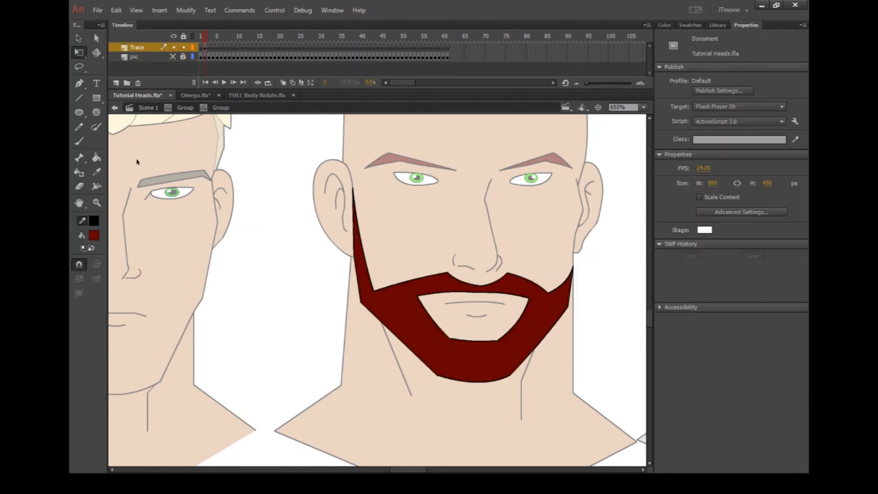
{"action": "double_click", "coordinate": [505, 287]}
{"action": "scroll", "coordinate": [505, 292], "scroll_direction": "up", "scroll_amount": 1}
{"action": "left_click", "coordinate": [94, 235]}
{"action": "left_click", "coordinate": [240, 248]}
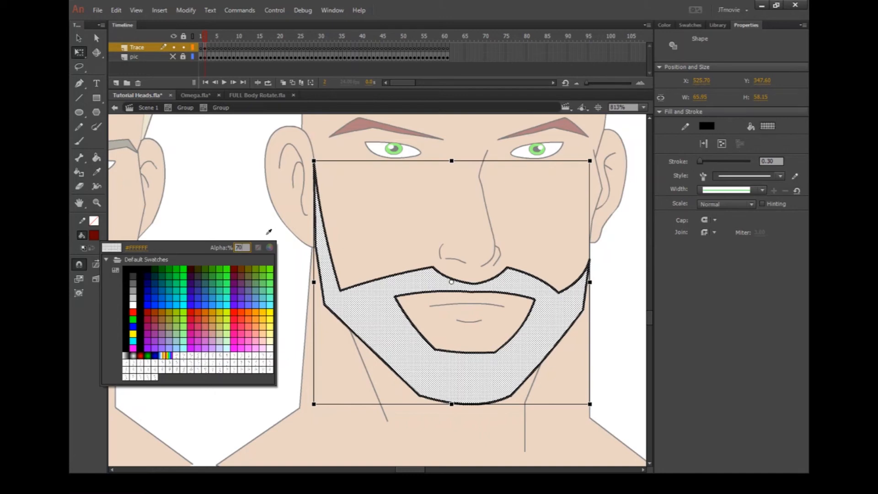
{"action": "left_click", "coordinate": [267, 236]}
- Change the beard's fill to semi-transparent black and return to the head group
{"action": "left_click", "coordinate": [94, 235]}
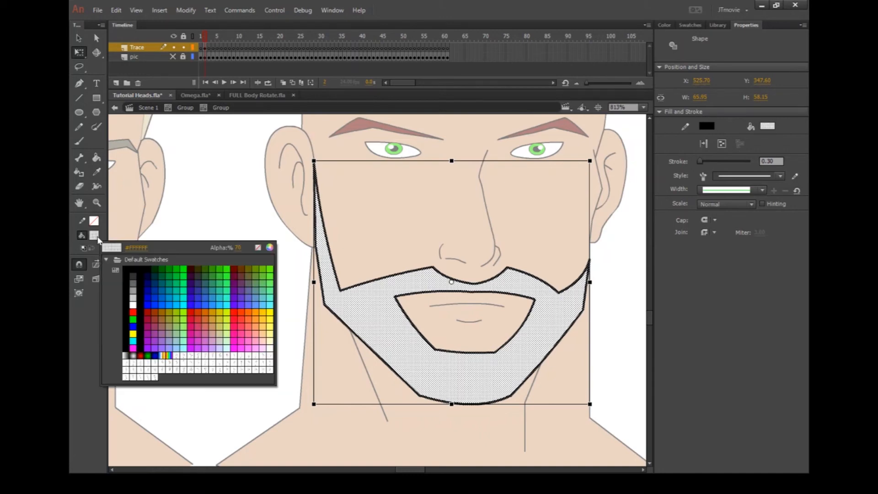
{"action": "left_click", "coordinate": [137, 266]}
{"action": "double_click", "coordinate": [213, 247]}
{"action": "left_click", "coordinate": [239, 258]}
{"action": "scroll", "coordinate": [241, 259], "scroll_direction": "down", "scroll_amount": 3}
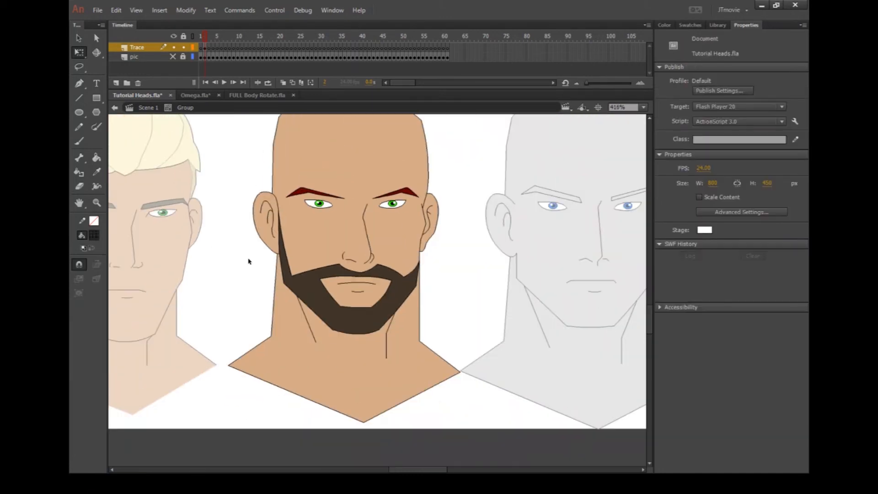
- Reopen the beard group, select its contents, and lower the black fill's alpha to a faint stubble shade
{"action": "scroll", "coordinate": [248, 260], "scroll_direction": "up", "scroll_amount": 2}
{"action": "double_click", "coordinate": [321, 287]}
{"action": "key", "text": "ctrl+a"}
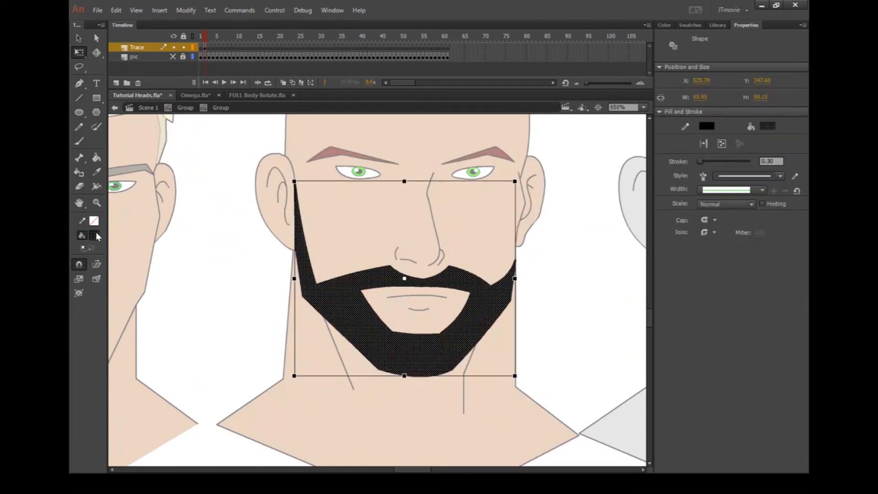
{"action": "left_click", "coordinate": [96, 234]}
{"action": "left_click", "coordinate": [233, 248]}
{"action": "left_click", "coordinate": [96, 234]}
{"action": "left_click", "coordinate": [235, 246]}
{"action": "left_click", "coordinate": [95, 235]}
{"action": "left_click", "coordinate": [241, 248]}
{"action": "double_click", "coordinate": [218, 253]}
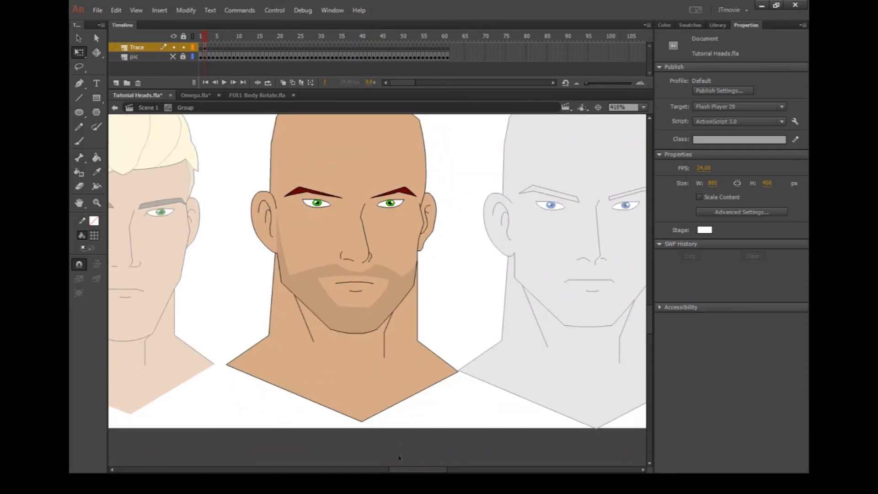
- Raise the alpha of the beard's black fill to a medium-dark brown tone and return to the head group
{"action": "left_click_drag", "start_coordinate": [402, 469], "coordinate": [395, 469]}
{"action": "scroll", "coordinate": [402, 252], "scroll_direction": "up", "scroll_amount": 1}
{"action": "double_click", "coordinate": [380, 300]}
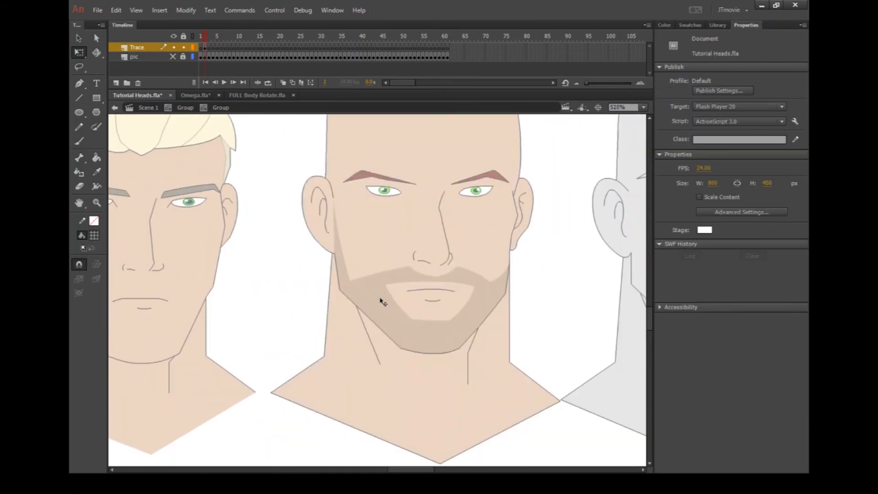
{"action": "left_click", "coordinate": [380, 301]}
{"action": "left_click", "coordinate": [94, 236]}
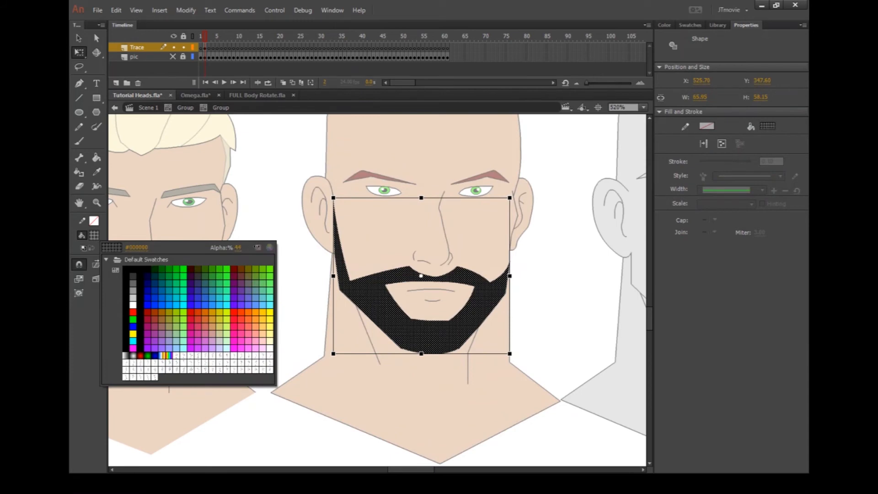
{"action": "left_click", "coordinate": [269, 228]}
{"action": "double_click", "coordinate": [273, 222]}
{"action": "left_click", "coordinate": [274, 223]}
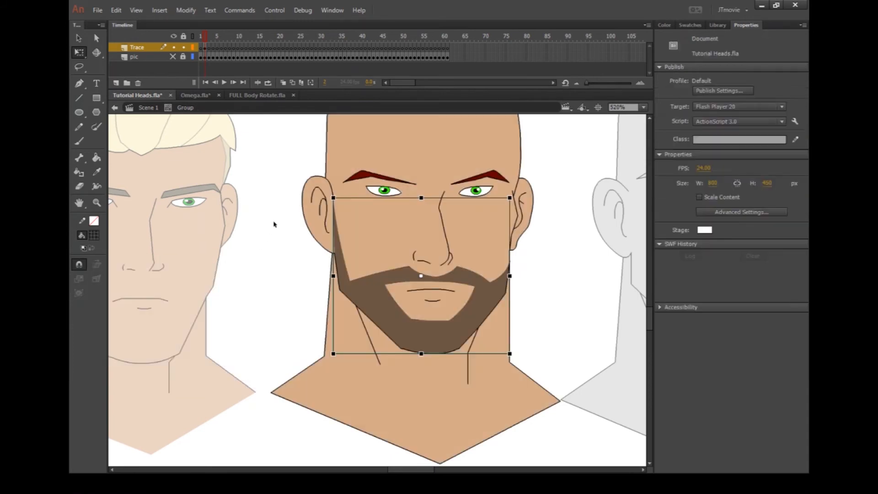
- Review the bearded head as a whole and save Tutorial Heads.fla
{"action": "scroll", "coordinate": [299, 247], "scroll_direction": "up", "scroll_amount": 2}
{"action": "scroll", "coordinate": [299, 249], "scroll_direction": "down", "scroll_amount": 2}
{"action": "scroll", "coordinate": [383, 208], "scroll_direction": "down", "scroll_amount": 1}
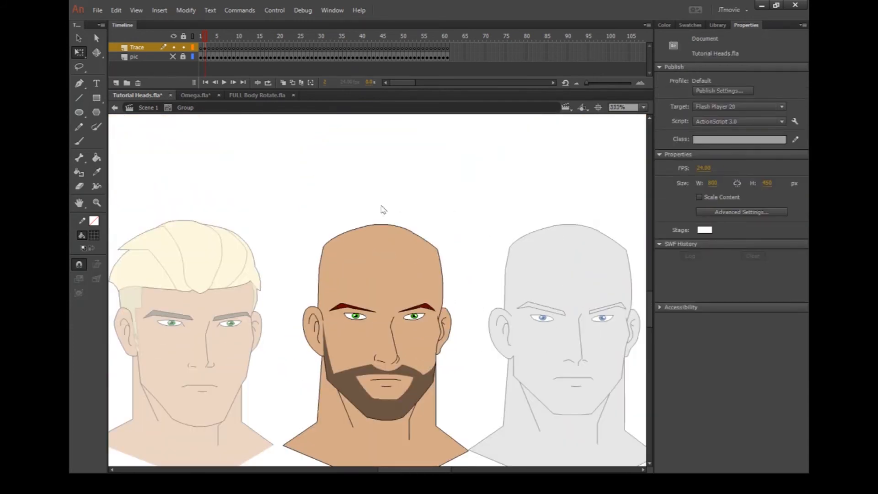
{"action": "scroll", "coordinate": [346, 311], "scroll_direction": "up", "scroll_amount": 1}
{"action": "key", "text": "ctrl+s"}
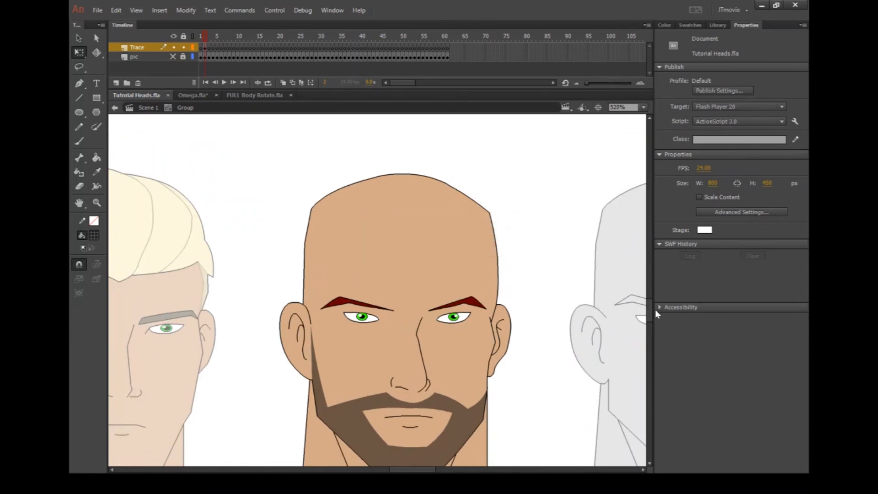
- Select and copy all the outline segments of the bald skull from one ear over the crown to the other
{"action": "scroll", "coordinate": [651, 314], "scroll_direction": "down", "scroll_amount": 2}
{"action": "left_click", "coordinate": [495, 207]}
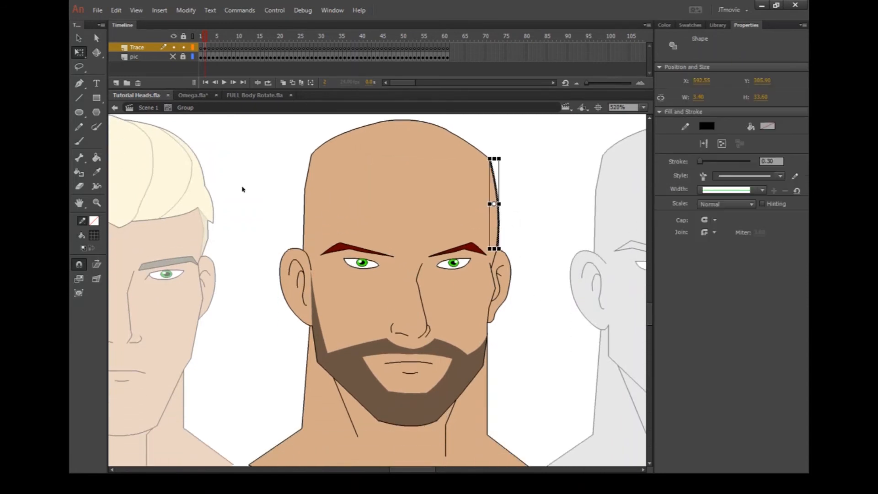
{"action": "left_click", "coordinate": [305, 199], "text": "shift"}
{"action": "left_click", "coordinate": [78, 39]}
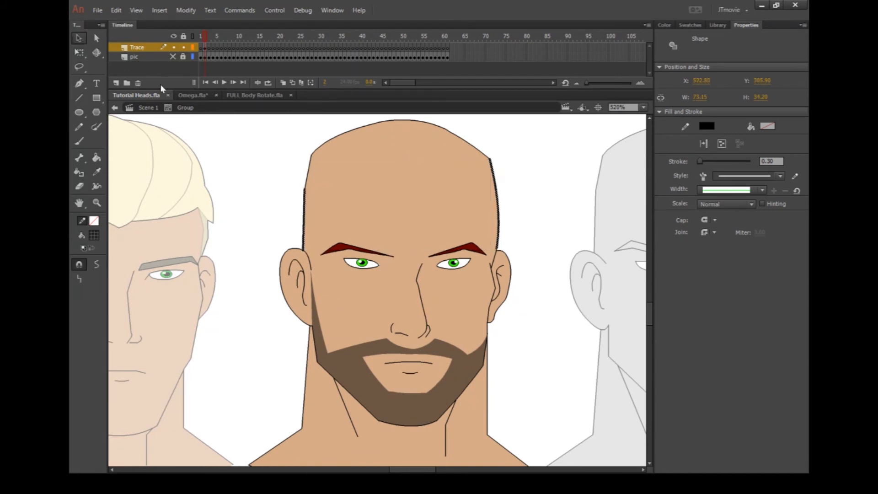
{"action": "left_click", "coordinate": [329, 141], "text": "shift"}
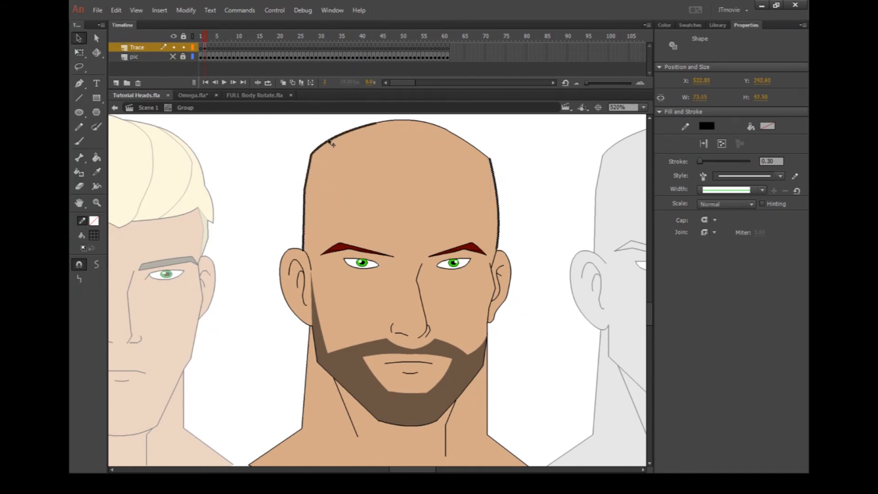
{"action": "left_click", "coordinate": [473, 146], "text": "shift"}
{"action": "scroll", "coordinate": [408, 228], "scroll_direction": "up", "scroll_amount": 3}
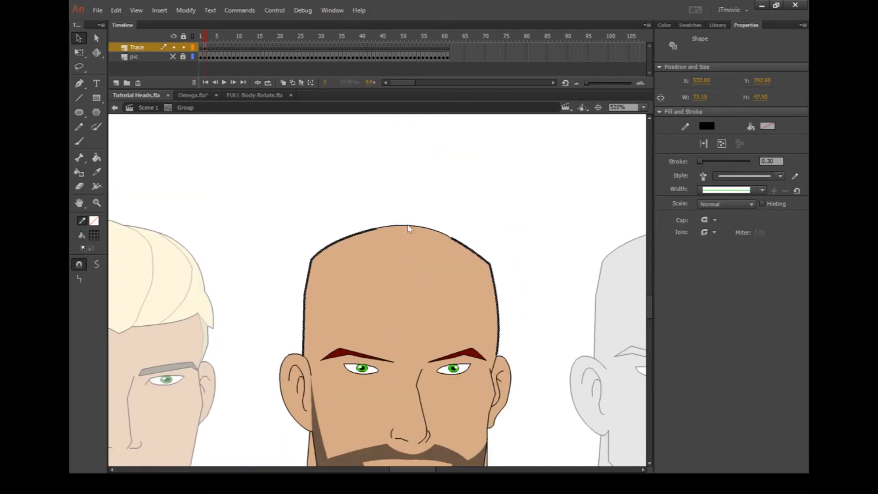
{"action": "left_click", "coordinate": [407, 226], "text": "shift"}
{"action": "scroll", "coordinate": [393, 268], "scroll_direction": "up", "scroll_amount": 1}
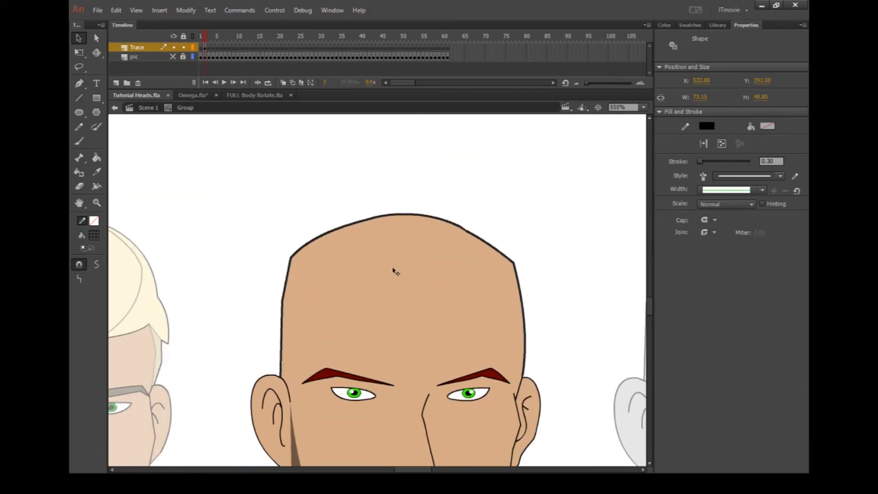
{"action": "scroll", "coordinate": [391, 265], "scroll_direction": "down", "scroll_amount": 3}
{"action": "scroll", "coordinate": [648, 304], "scroll_direction": "up", "scroll_amount": 1}
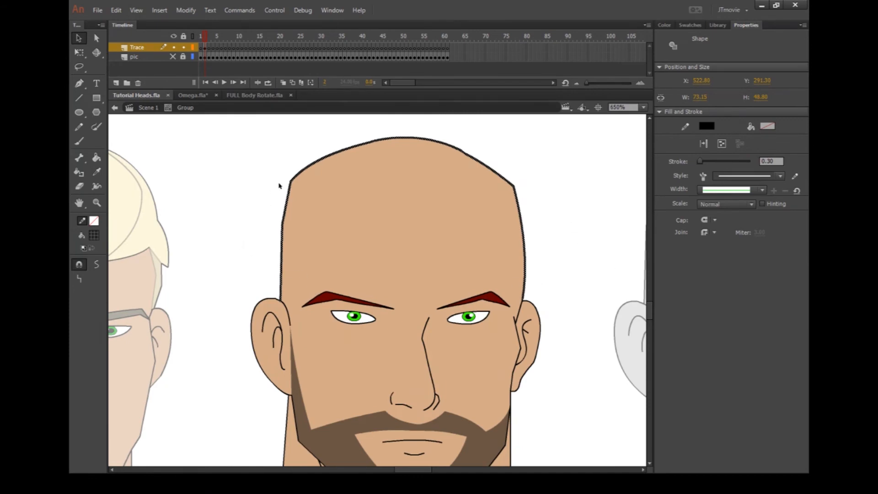
- Paste the skull outline in place, group it as the base for the hair, and open that group for editing
{"action": "right_click", "coordinate": [551, 163]}
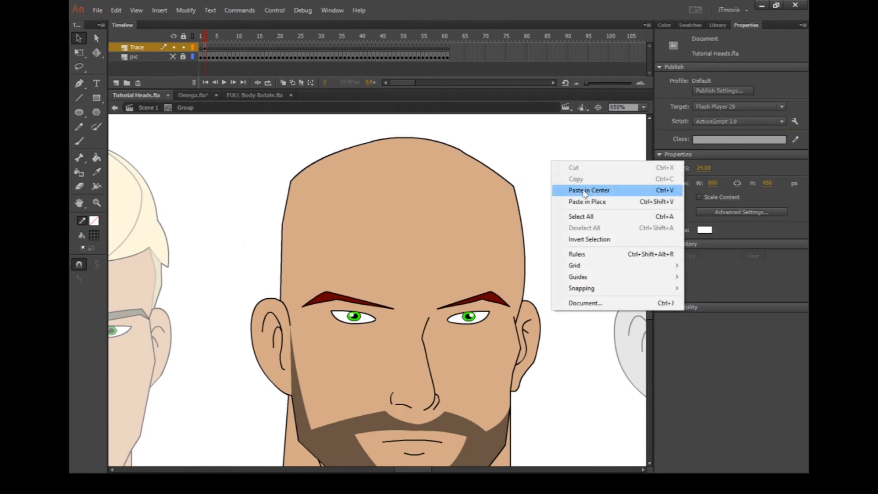
{"action": "left_click", "coordinate": [589, 199]}
{"action": "double_click", "coordinate": [383, 143]}
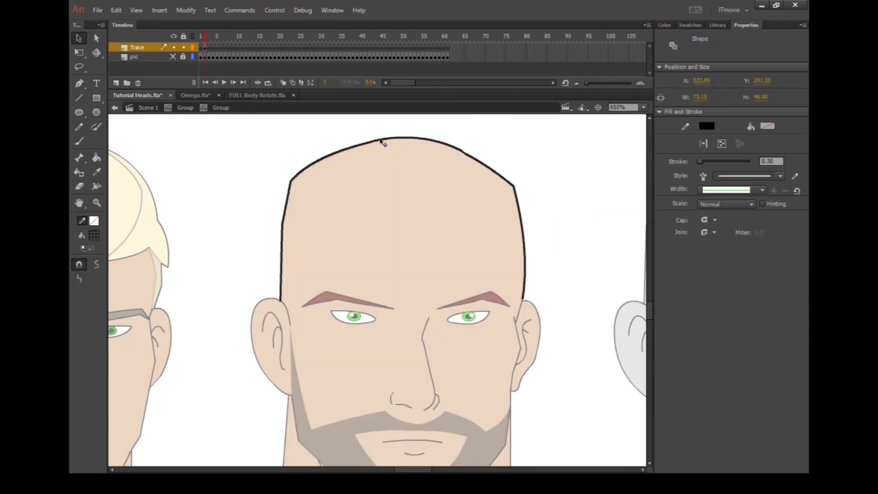
{"action": "left_click", "coordinate": [565, 193]}
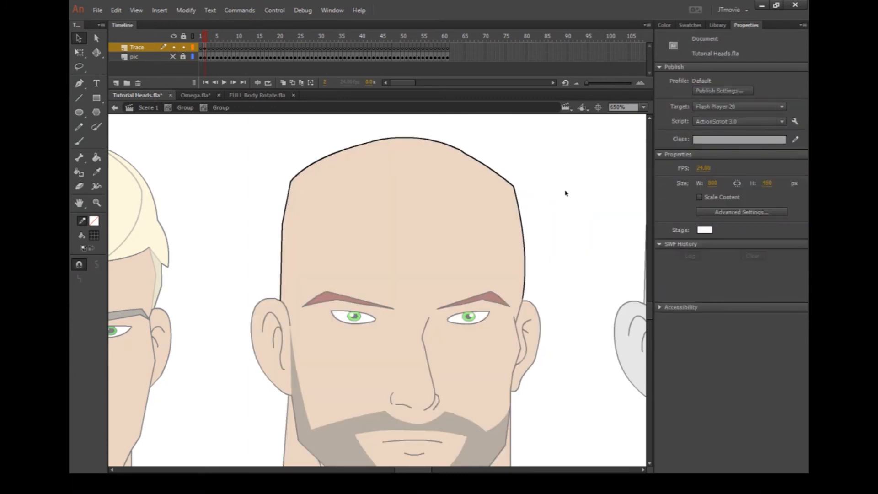
{"action": "key", "text": "y"}
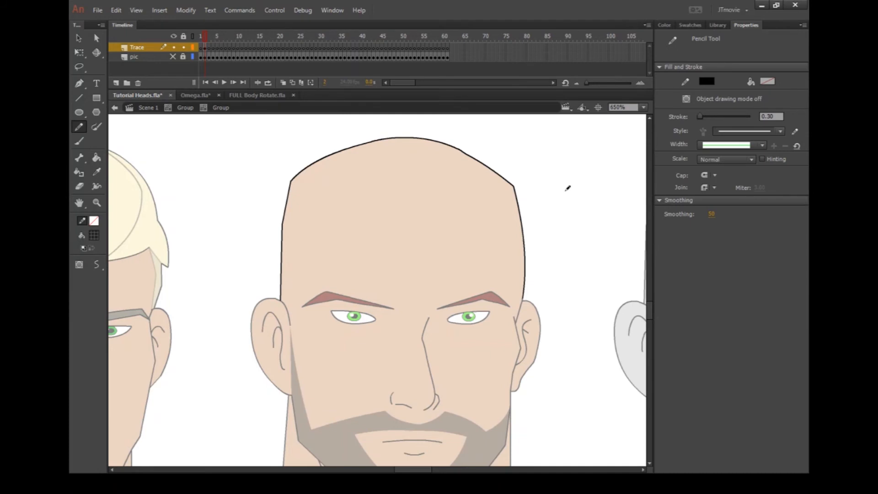
- Draw a straight-line guide hairline with the Line tool, running from the left sideburn across the forehead to the right temple
{"action": "left_click", "coordinate": [74, 97]}
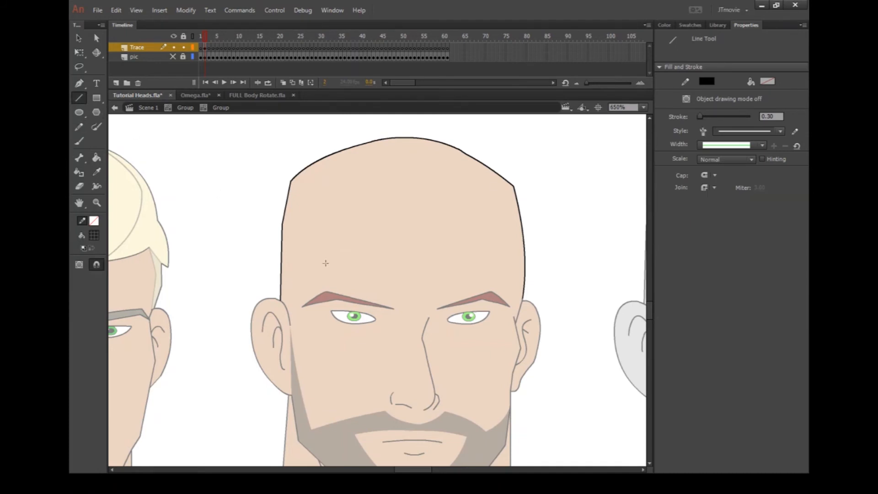
{"action": "left_click_drag", "start_coordinate": [280, 300], "coordinate": [289, 358]}
{"action": "left_click_drag", "start_coordinate": [284, 328], "coordinate": [291, 329]}
{"action": "left_click_drag", "start_coordinate": [294, 370], "coordinate": [296, 285]}
{"action": "left_click_drag", "start_coordinate": [295, 285], "coordinate": [315, 269]}
{"action": "left_click_drag", "start_coordinate": [316, 247], "coordinate": [488, 247]}
{"action": "left_click_drag", "start_coordinate": [489, 247], "coordinate": [517, 323]}
{"action": "left_click", "coordinate": [79, 38]}
{"action": "scroll", "coordinate": [231, 118], "scroll_direction": "down", "scroll_amount": 4}
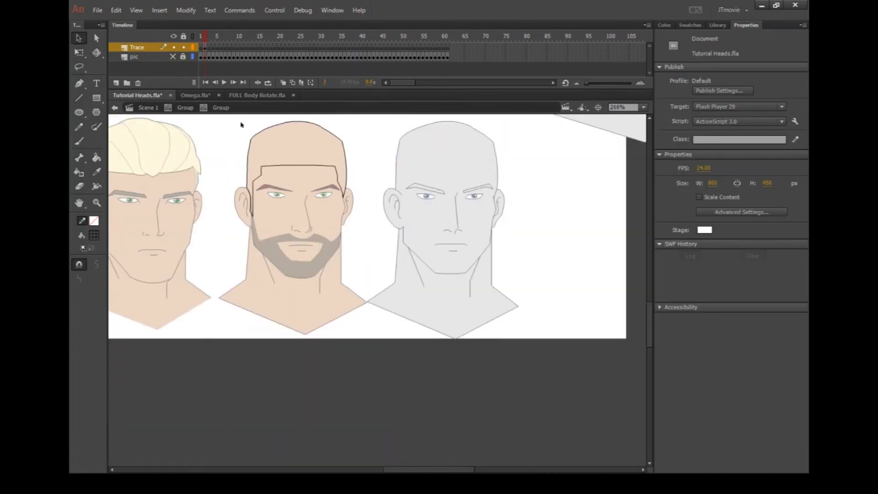
- Sketch spiky hair tufts with the Pencil tool around both sides of the skull and a jagged fringe across the forehead
{"action": "scroll", "coordinate": [241, 125], "scroll_direction": "up", "scroll_amount": 4}
{"action": "left_click", "coordinate": [79, 127]}
{"action": "mouse_move", "coordinate": [359, 153]}
{"action": "left_mouse_down"}
{"action": "mouse_move", "coordinate": [277, 214]}
{"action": "mouse_move", "coordinate": [302, 281]}
{"action": "left_mouse_up"}
{"action": "mouse_move", "coordinate": [292, 252]}
{"action": "left_mouse_down"}
{"action": "mouse_move", "coordinate": [314, 279]}
{"action": "mouse_move", "coordinate": [466, 276]}
{"action": "left_mouse_up"}
{"action": "left_click_drag", "start_coordinate": [450, 281], "coordinate": [477, 273]}
{"action": "mouse_move", "coordinate": [375, 157]}
{"action": "left_mouse_down"}
{"action": "mouse_move", "coordinate": [449, 163]}
{"action": "mouse_move", "coordinate": [483, 268]}
{"action": "left_mouse_up"}
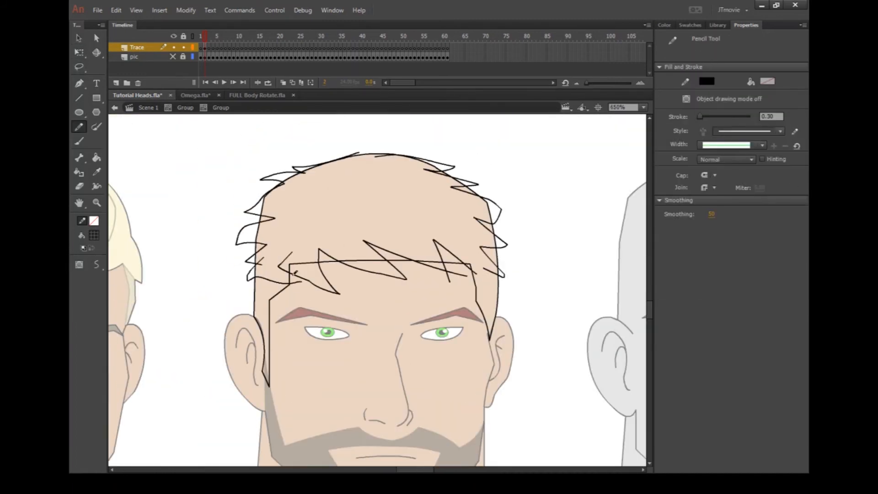
- Cut a narrow slanted slit through the right eyebrow using two short lines, and return to the hair group
{"action": "scroll", "coordinate": [388, 357], "scroll_direction": "up", "scroll_amount": 2}
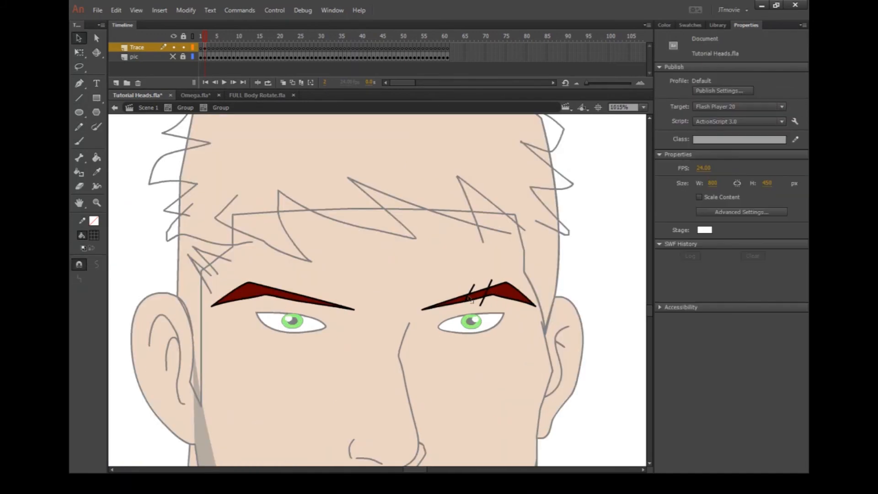
{"action": "scroll", "coordinate": [483, 282], "scroll_direction": "up", "scroll_amount": 3}
{"action": "key", "text": "n"}
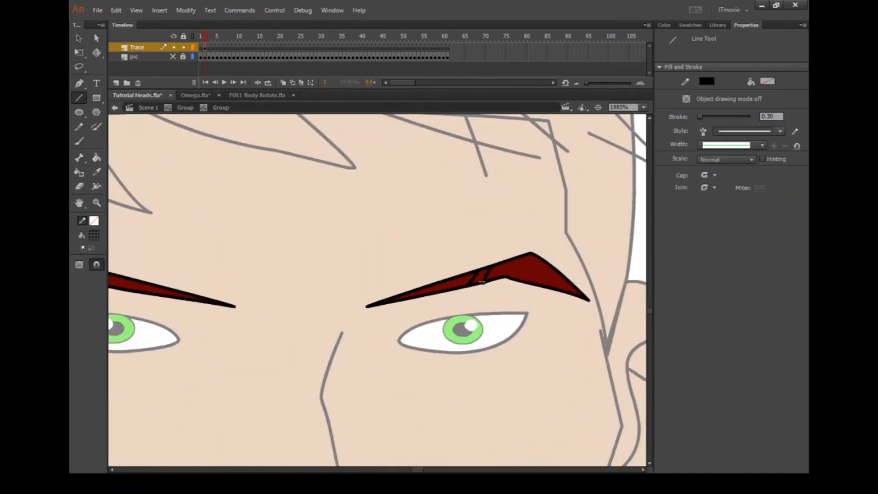
{"action": "key", "text": "v"}
{"action": "scroll", "coordinate": [482, 282], "scroll_direction": "down", "scroll_amount": 4}
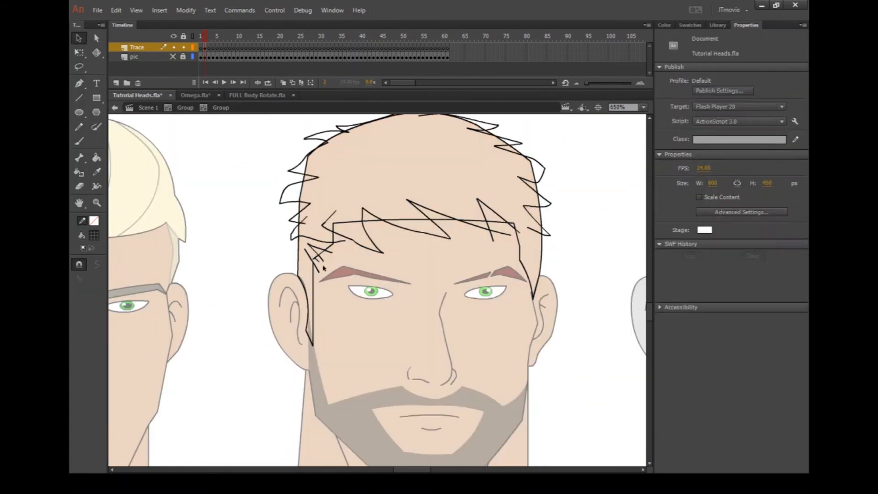
- Remove the straight forehead guide line and overlapping stroke ends, leaving the jagged fringe and the tuft above the left sideburn
{"action": "scroll", "coordinate": [353, 221], "scroll_direction": "up", "scroll_amount": 4}
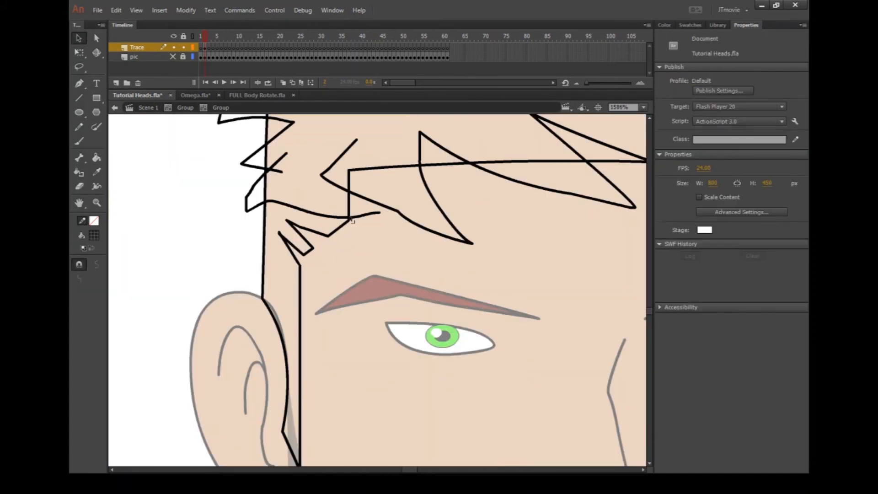
{"action": "scroll", "coordinate": [352, 222], "scroll_direction": "down", "scroll_amount": 4}
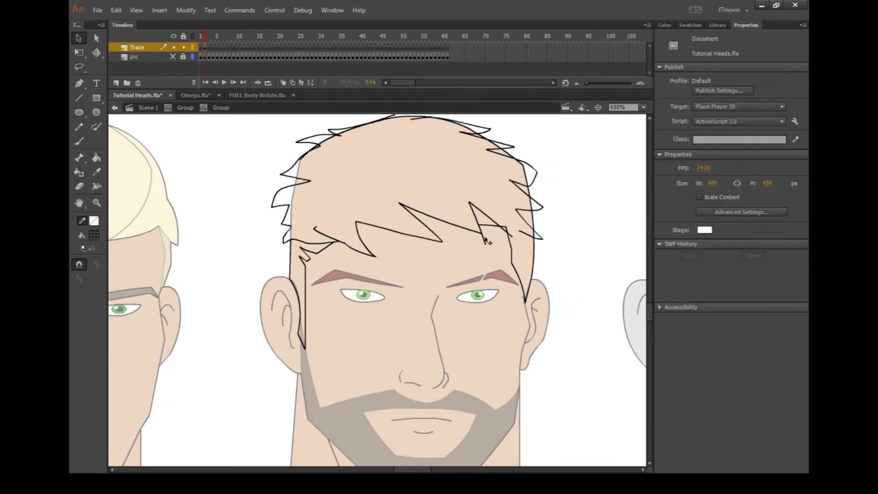
{"action": "scroll", "coordinate": [487, 247], "scroll_direction": "up", "scroll_amount": 3}
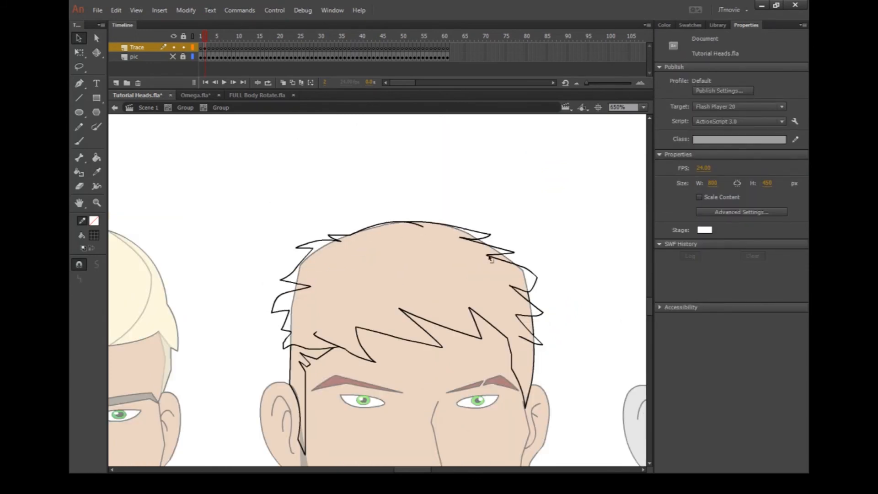
- Connect the tufts on the right side of the hair with short lines and delete the leftover stroke ends
{"action": "scroll", "coordinate": [490, 258], "scroll_direction": "up", "scroll_amount": 3}
{"action": "key", "text": "n"}
{"action": "left_click_drag", "start_coordinate": [507, 248], "coordinate": [537, 272]}
{"action": "left_click_drag", "start_coordinate": [551, 322], "coordinate": [575, 361]}
{"action": "key", "text": "v"}
{"action": "scroll", "coordinate": [526, 274], "scroll_direction": "down", "scroll_amount": 3}
{"action": "key", "text": "Delete"}
{"action": "scroll", "coordinate": [560, 321], "scroll_direction": "down", "scroll_amount": 3}
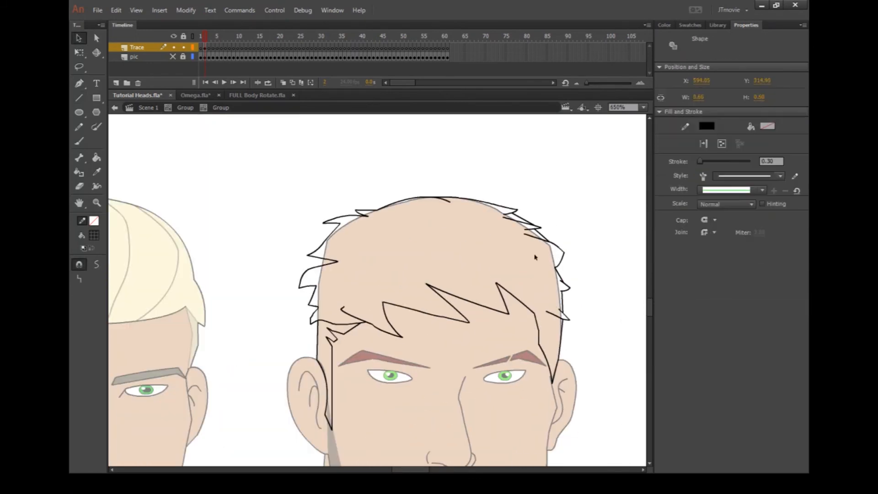
{"action": "scroll", "coordinate": [535, 247], "scroll_direction": "up", "scroll_amount": 3}
{"action": "key", "text": "Delete"}
{"action": "scroll", "coordinate": [526, 237], "scroll_direction": "down", "scroll_amount": 3}
- Adjust the hair outline over the crown and nudge it slightly upward
{"action": "left_click", "coordinate": [402, 201]}
{"action": "mouse_move", "coordinate": [421, 181]}
{"action": "left_mouse_down"}
{"action": "mouse_move", "coordinate": [484, 219]}
{"action": "mouse_move", "coordinate": [521, 217]}
{"action": "mouse_move", "coordinate": [502, 212]}
{"action": "left_mouse_up"}
{"action": "key", "text": "Up"}
{"action": "key", "text": "Up"}
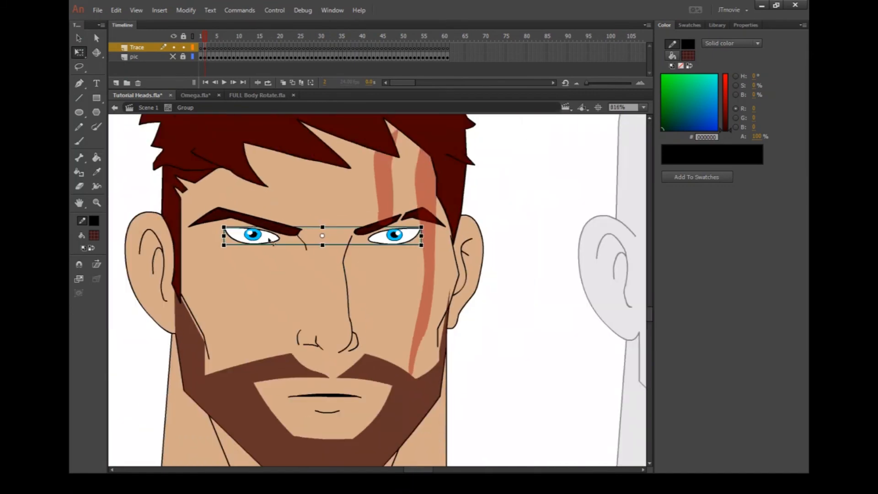
- Open the eyes group and draw a short line outward from the inner corner of each eye with snapping on
{"action": "scroll", "coordinate": [280, 271], "scroll_direction": "up", "scroll_amount": 2}
{"action": "double_click", "coordinate": [280, 223]}
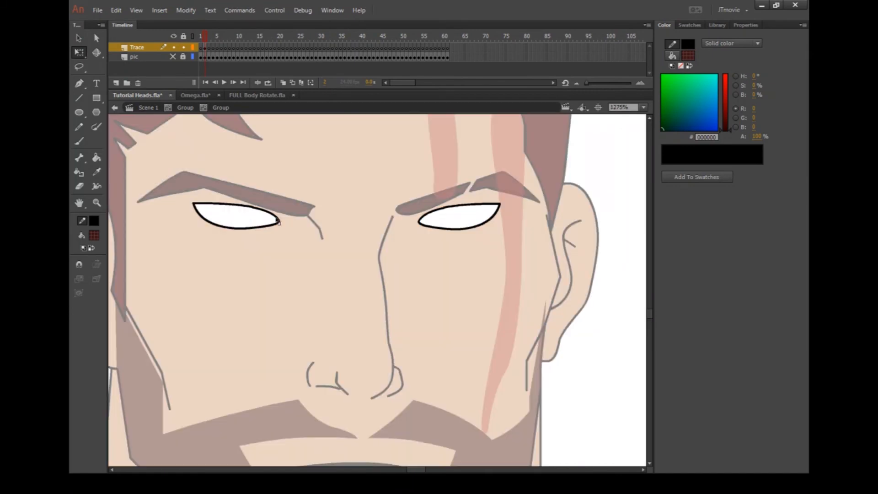
{"action": "left_click", "coordinate": [80, 97]}
{"action": "left_click", "coordinate": [97, 264]}
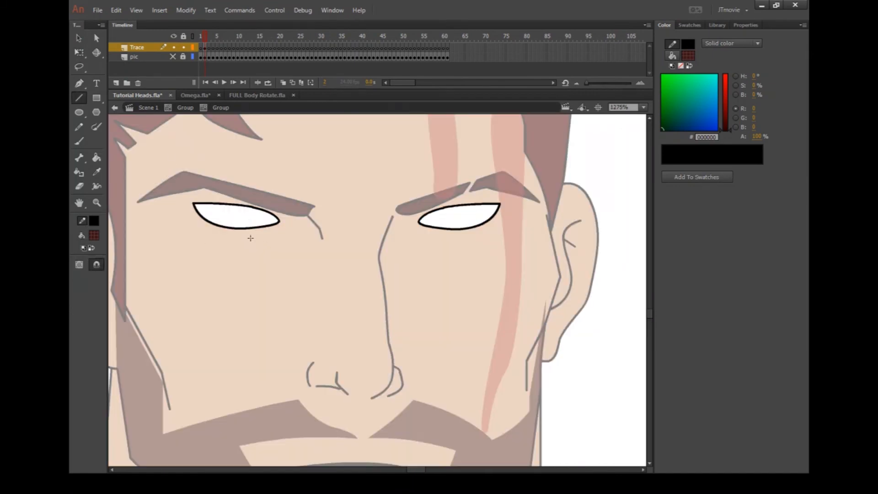
{"action": "left_click_drag", "start_coordinate": [279, 223], "coordinate": [291, 234]}
{"action": "left_click_drag", "start_coordinate": [419, 223], "coordinate": [412, 233]}
{"action": "scroll", "coordinate": [326, 238], "scroll_direction": "up", "scroll_amount": 2}
{"action": "key", "text": "v"}
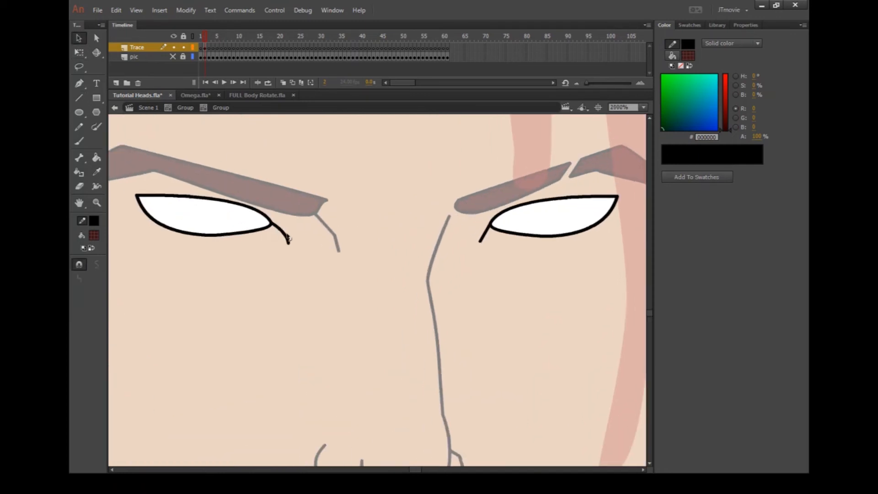
- Shape the inner-corner lines into small curved hooks beneath both eyes, delete the surplus segments, and return to the head group
{"action": "mouse_move", "coordinate": [290, 246]}
{"action": "left_mouse_down"}
{"action": "mouse_move", "coordinate": [259, 253]}
{"action": "mouse_move", "coordinate": [281, 248]}
{"action": "left_mouse_up"}
{"action": "left_click_drag", "start_coordinate": [480, 241], "coordinate": [490, 224]}
{"action": "key", "text": "Delete"}
{"action": "left_click", "coordinate": [491, 230]}
{"action": "key", "text": "Delete"}
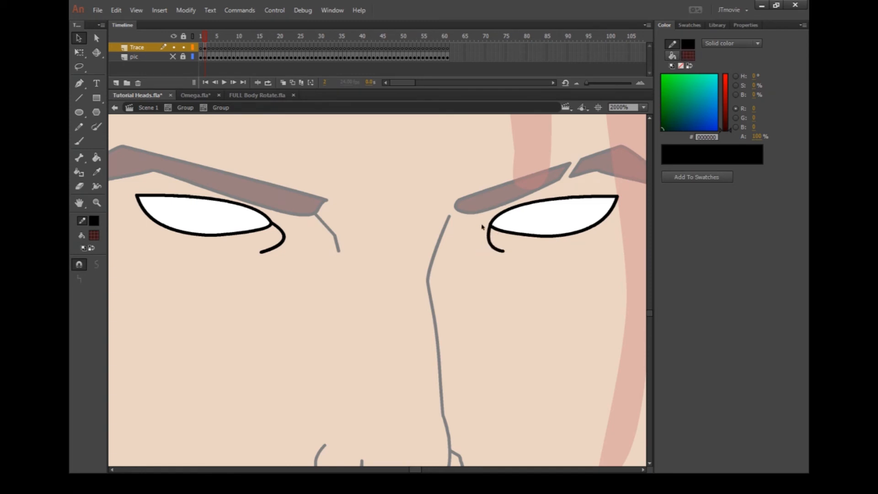
{"action": "scroll", "coordinate": [476, 240], "scroll_direction": "down", "scroll_amount": 5}
{"action": "double_click", "coordinate": [273, 315]}
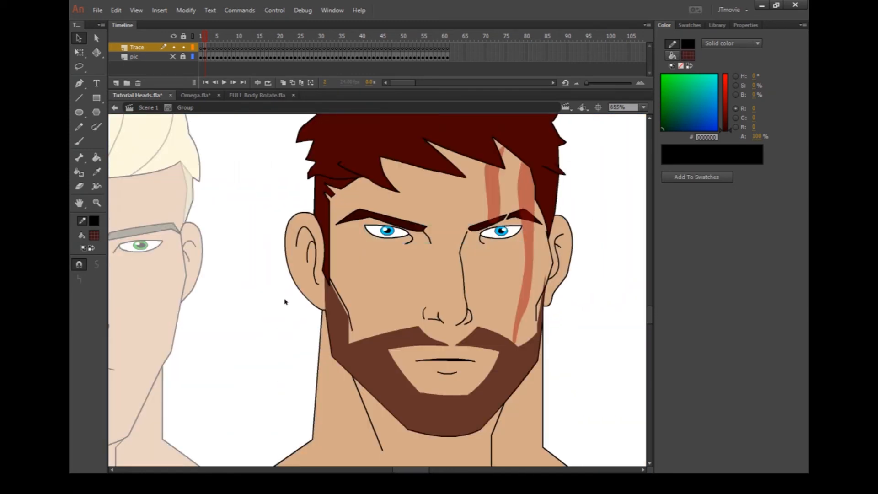
- Review the coloured, scarred head and save Tutorial Heads.fla
{"action": "scroll", "coordinate": [418, 321], "scroll_direction": "down", "scroll_amount": 4}
{"action": "scroll", "coordinate": [561, 344], "scroll_direction": "up", "scroll_amount": 3}
{"action": "scroll", "coordinate": [492, 329], "scroll_direction": "down", "scroll_amount": 1}
{"action": "scroll", "coordinate": [216, 251], "scroll_direction": "up", "scroll_amount": 1}
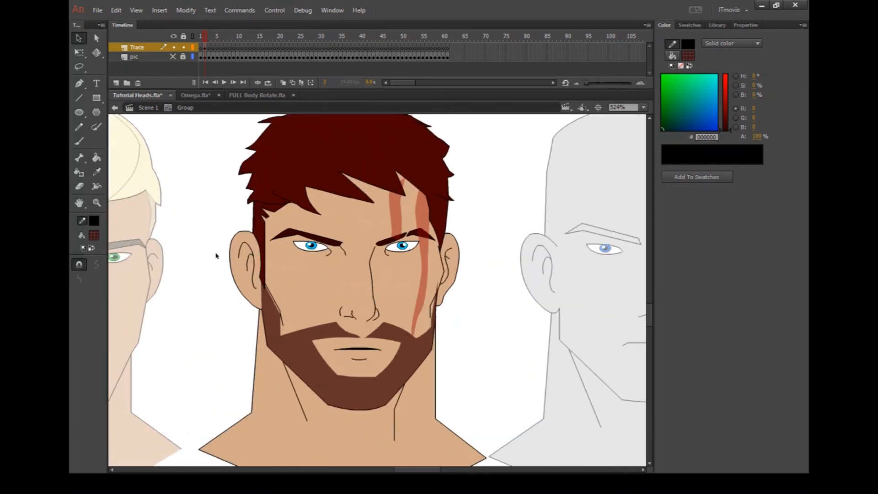
{"action": "scroll", "coordinate": [244, 249], "scroll_direction": "up", "scroll_amount": 1}
{"action": "scroll", "coordinate": [393, 275], "scroll_direction": "up", "scroll_amount": 1}
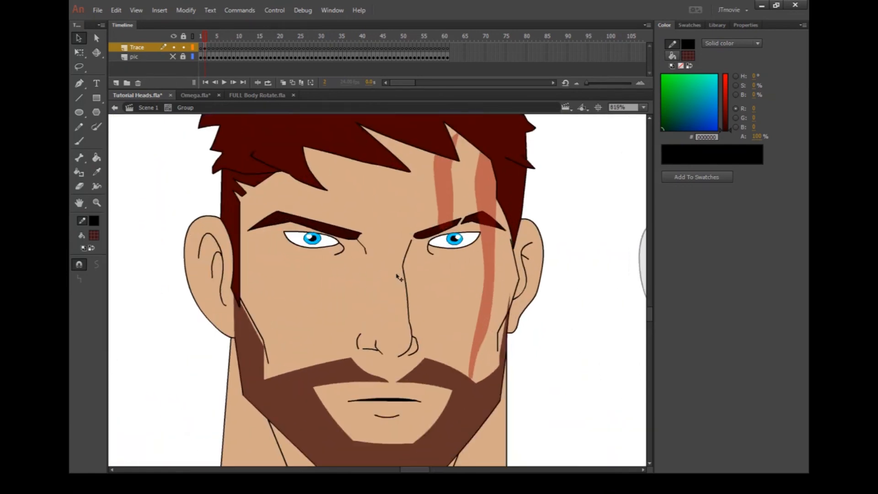
{"action": "key", "text": "ctrl+s"}
- Examine the finished red-haired head up close and beside the neighbouring blond and uncoloured heads
{"action": "scroll", "coordinate": [431, 253], "scroll_direction": "up", "scroll_amount": 1}
{"action": "scroll", "coordinate": [441, 252], "scroll_direction": "down", "scroll_amount": 4}
{"action": "scroll", "coordinate": [448, 258], "scroll_direction": "up", "scroll_amount": 1}
{"action": "scroll", "coordinate": [539, 150], "scroll_direction": "down", "scroll_amount": 3}
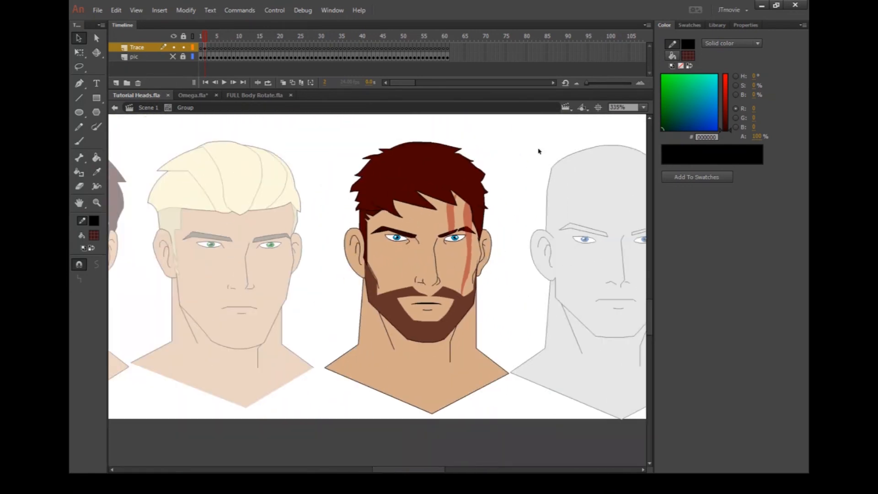
{"action": "scroll", "coordinate": [438, 203], "scroll_direction": "up", "scroll_amount": 1}
{"action": "scroll", "coordinate": [384, 242], "scroll_direction": "up", "scroll_amount": 1}
{"action": "scroll", "coordinate": [428, 282], "scroll_direction": "down", "scroll_amount": 1}
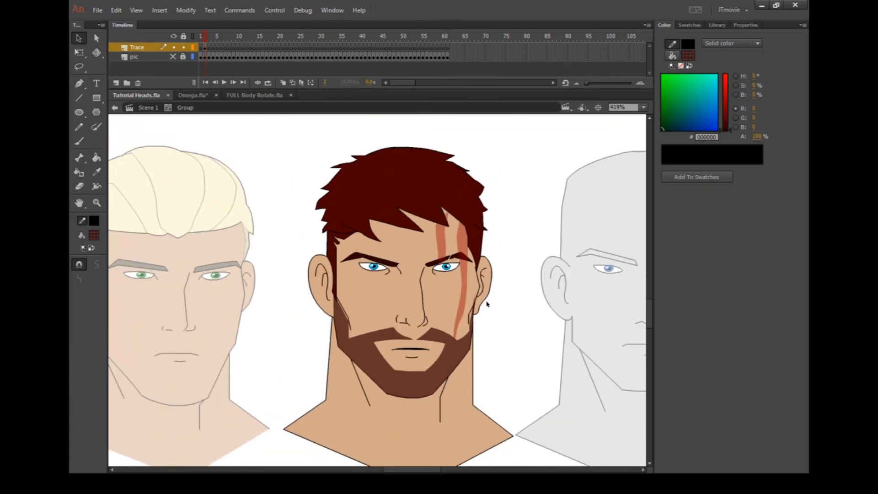
{"action": "left_click_drag", "start_coordinate": [392, 470], "coordinate": [386, 470]}
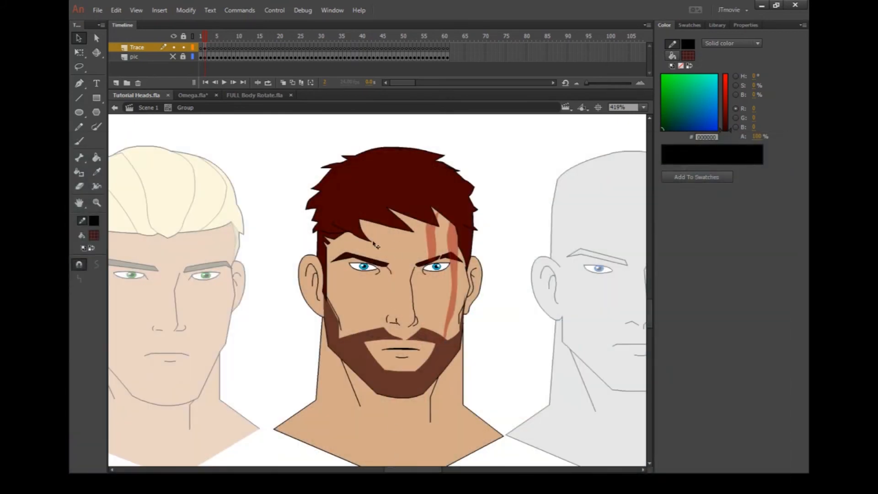
- Inspect the inner-corner lines inside the eyes group and return to the head group
{"action": "scroll", "coordinate": [390, 273], "scroll_direction": "up", "scroll_amount": 3}
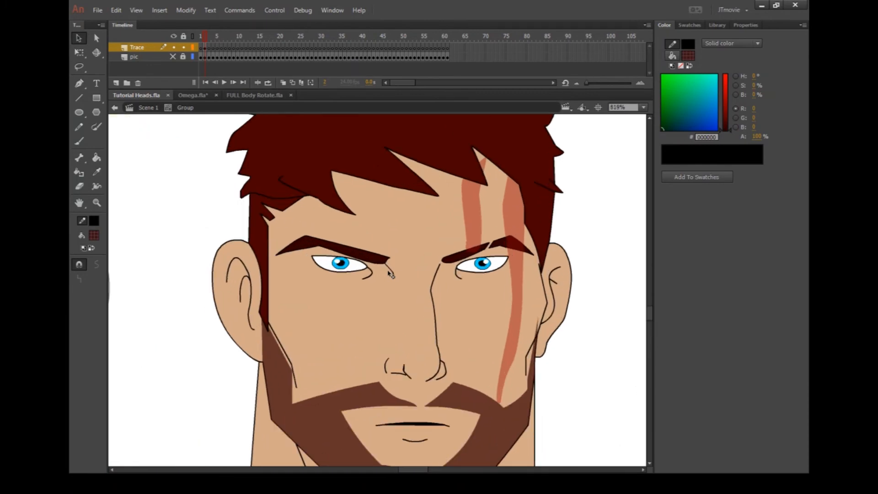
{"action": "scroll", "coordinate": [390, 275], "scroll_direction": "up", "scroll_amount": 3}
{"action": "left_click", "coordinate": [330, 261]}
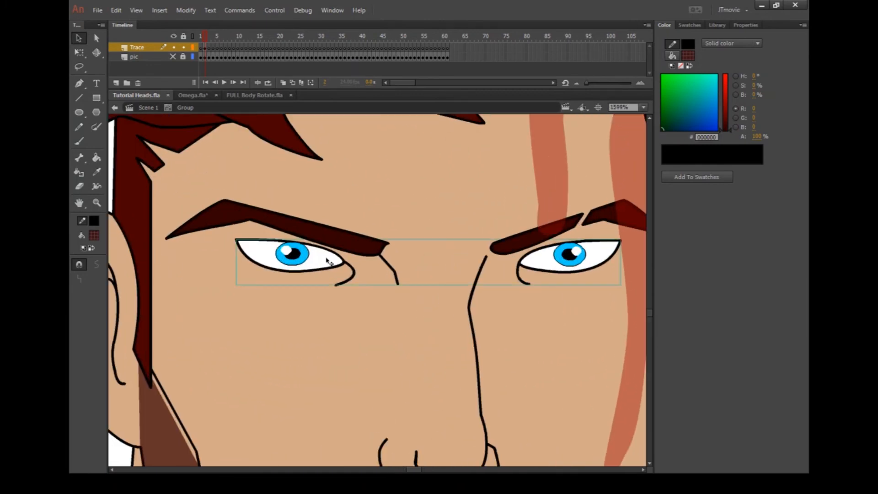
{"action": "double_click", "coordinate": [331, 261]}
{"action": "scroll", "coordinate": [428, 274], "scroll_direction": "down", "scroll_amount": 4}
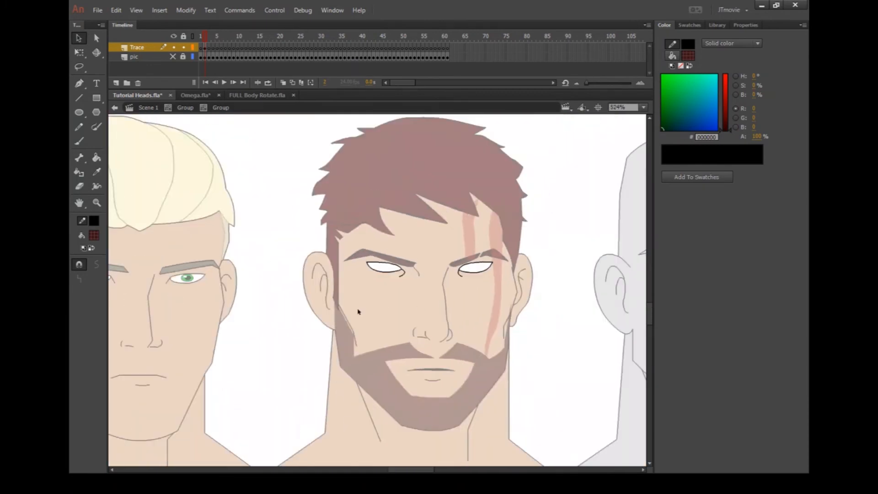
{"action": "double_click", "coordinate": [292, 325]}
{"action": "scroll", "coordinate": [489, 292], "scroll_direction": "up", "scroll_amount": 1}
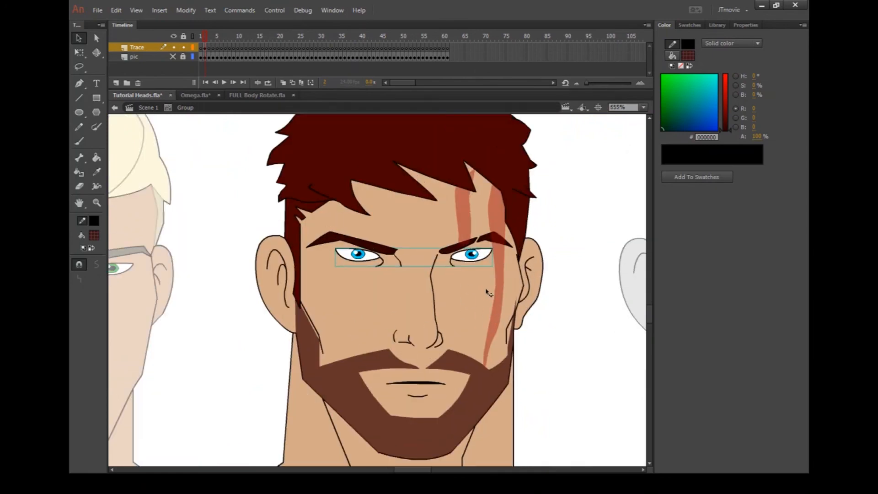
{"action": "scroll", "coordinate": [488, 293], "scroll_direction": "up", "scroll_amount": 3}
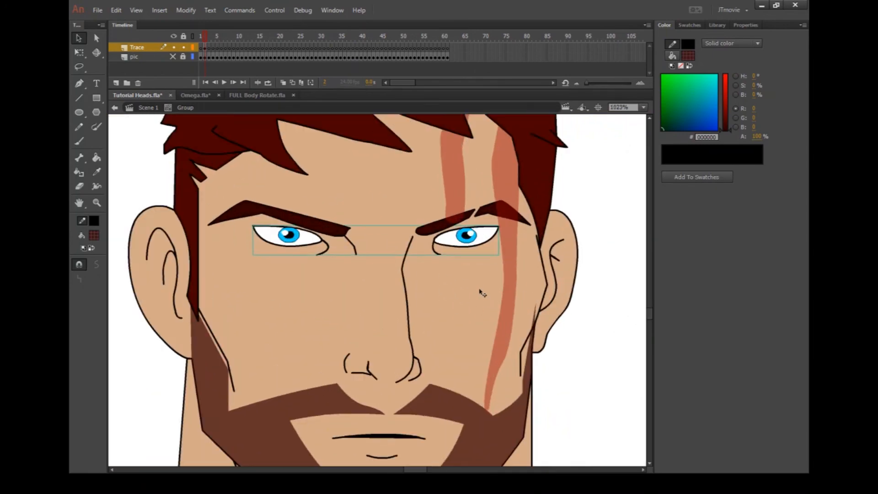
{"action": "scroll", "coordinate": [247, 274], "scroll_direction": "down", "scroll_amount": 4}
{"action": "scroll", "coordinate": [223, 276], "scroll_direction": "up", "scroll_amount": 2}
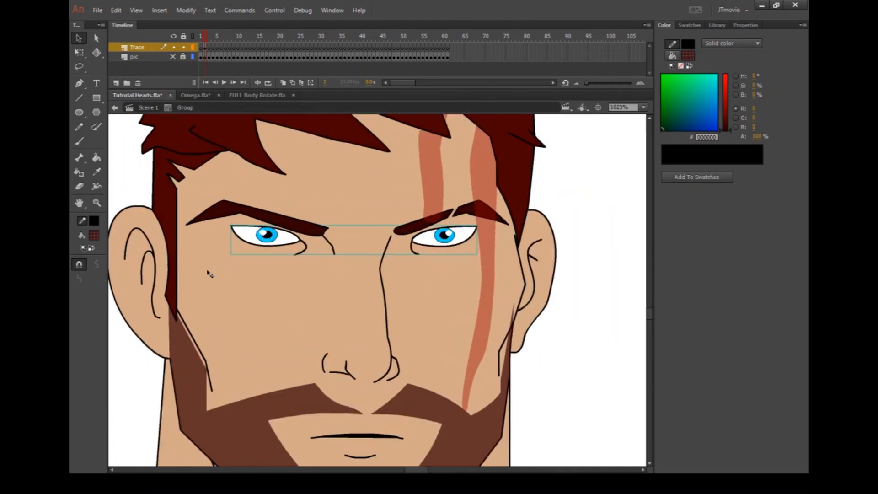
{"action": "scroll", "coordinate": [223, 274], "scroll_direction": "down", "scroll_amount": 4}
- Copy the white eye shapes and paste the copy in place over the irises
{"action": "scroll", "coordinate": [253, 216], "scroll_direction": "up", "scroll_amount": 5}
{"action": "scroll", "coordinate": [343, 247], "scroll_direction": "up", "scroll_amount": 1}
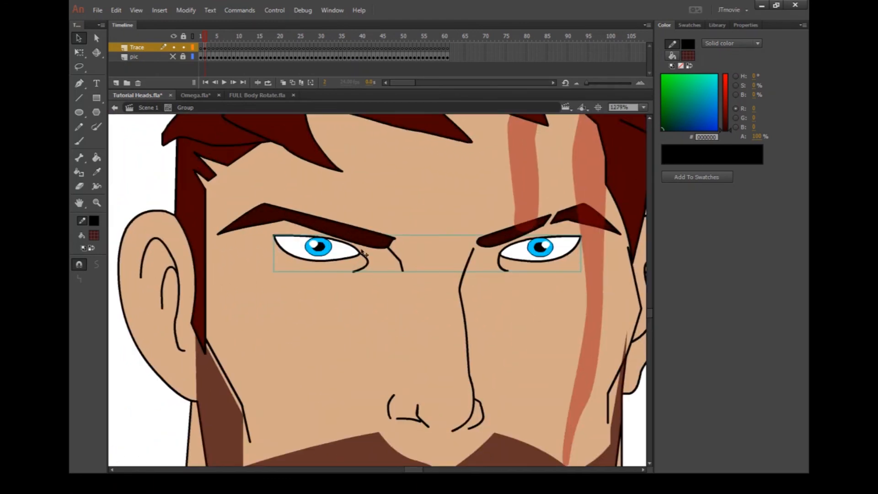
{"action": "left_click", "coordinate": [343, 289]}
{"action": "left_click", "coordinate": [147, 408]}
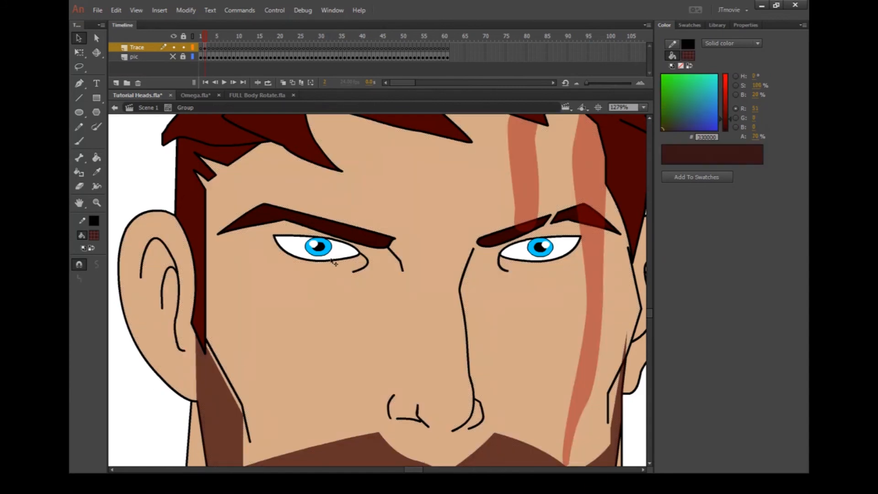
{"action": "left_click_drag", "start_coordinate": [344, 252], "coordinate": [347, 301]}
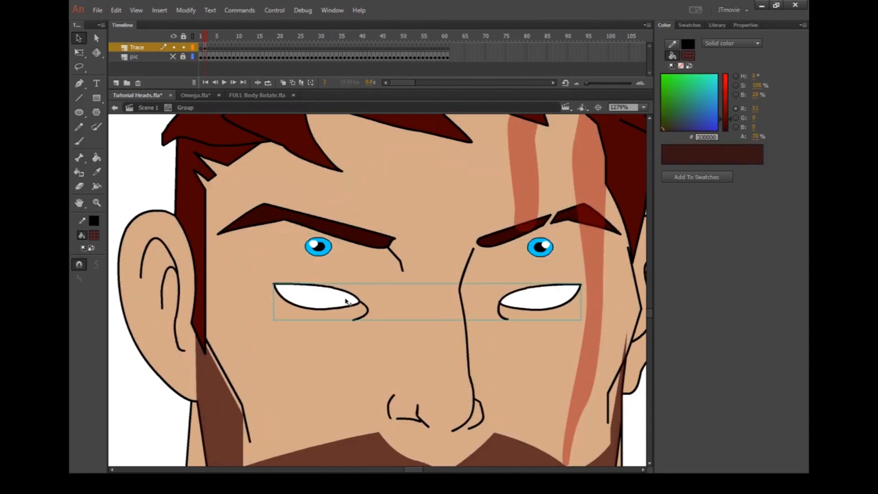
{"action": "key", "text": "ctrl+z"}
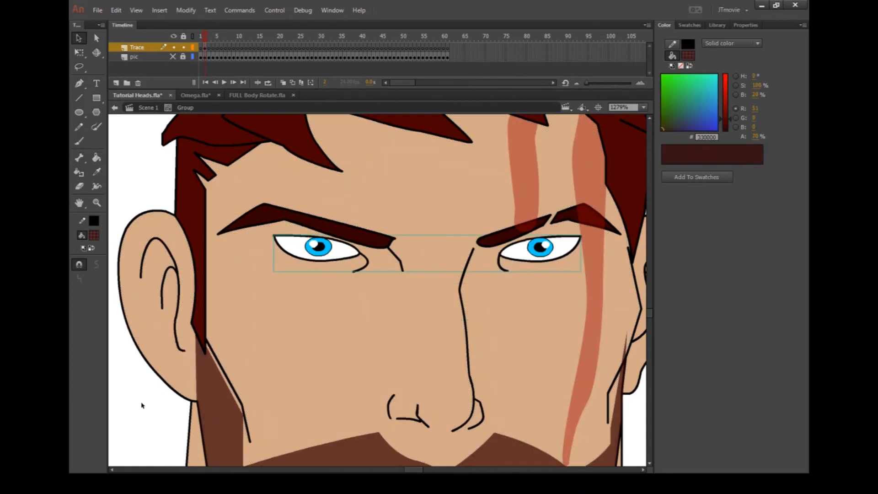
{"action": "right_click", "coordinate": [141, 405]}
{"action": "left_click", "coordinate": [173, 293]}
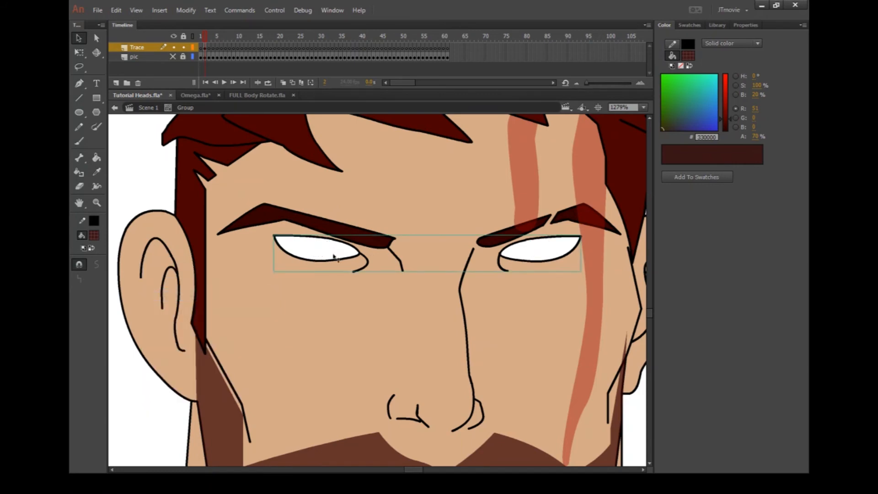
- Open the pasted eye-shape group and delete the curved inner-corner hook beside each eye
{"action": "double_click", "coordinate": [336, 251]}
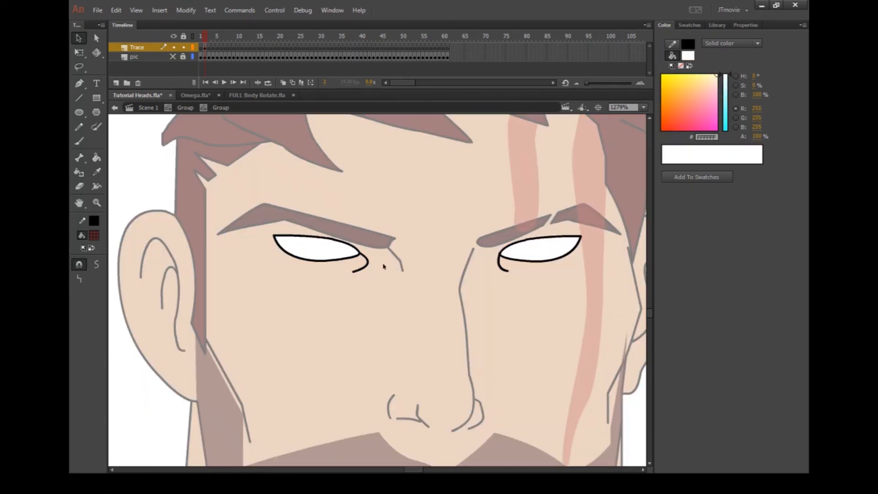
{"action": "left_click", "coordinate": [368, 260]}
{"action": "key", "text": "Delete"}
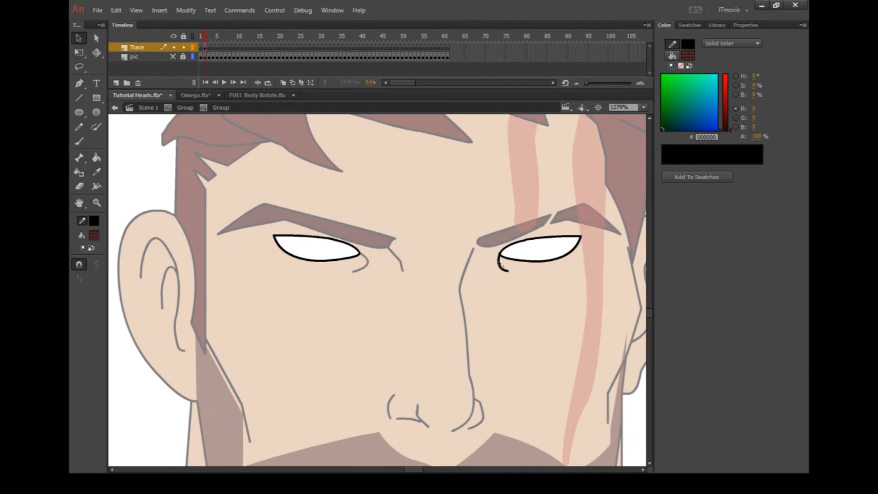
{"action": "left_click", "coordinate": [499, 262]}
{"action": "key", "text": "Delete"}
- Draw a straight black line from corner to corner across each white eye shape
{"action": "scroll", "coordinate": [473, 267], "scroll_direction": "up", "scroll_amount": 2}
{"action": "key", "text": "n"}
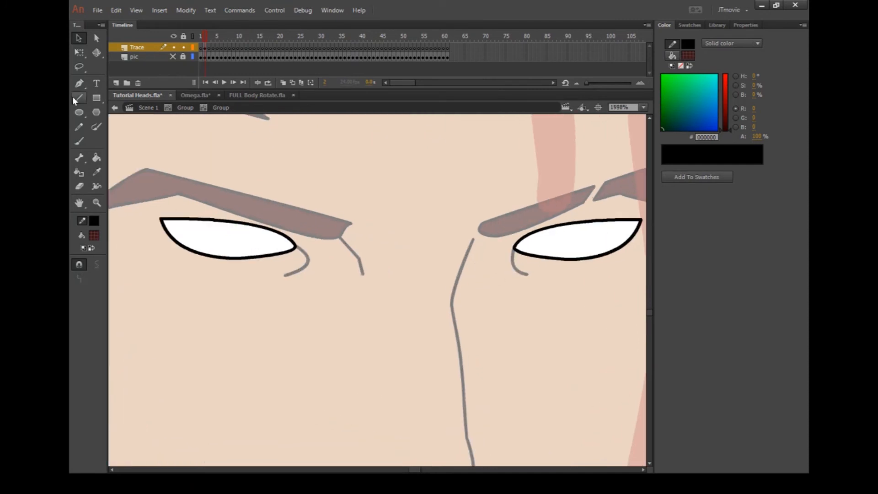
{"action": "left_click_drag", "start_coordinate": [161, 219], "coordinate": [295, 246]}
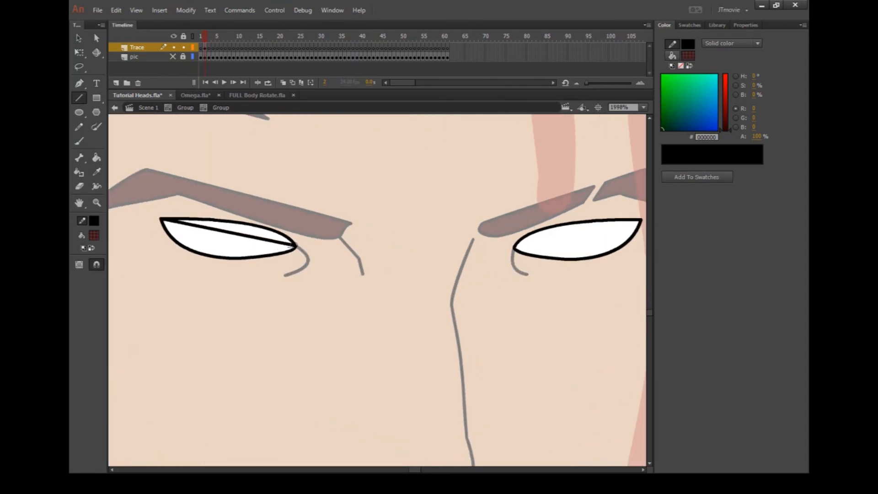
{"action": "left_click_drag", "start_coordinate": [513, 247], "coordinate": [640, 220]}
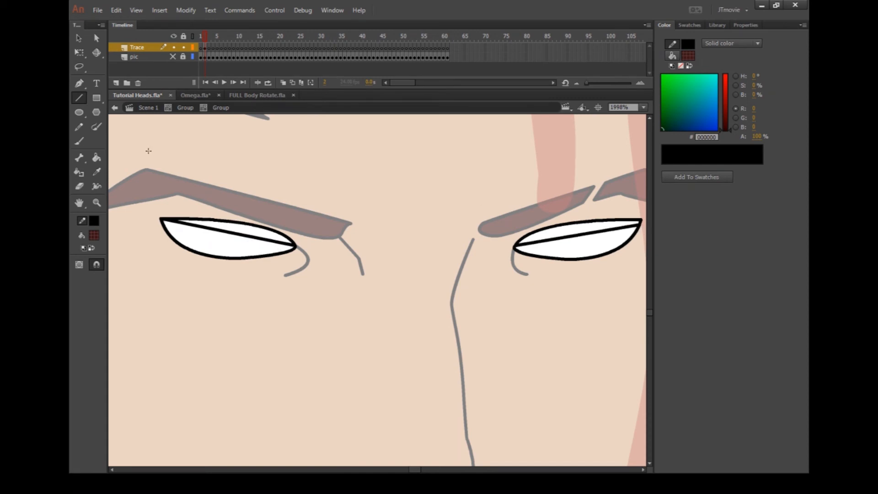
- Delete the white fill and lower outline below the dividing line in both eye shapes and return to the head group
{"action": "key", "text": "v"}
{"action": "left_click", "coordinate": [189, 246]}
{"action": "key", "text": "Delete"}
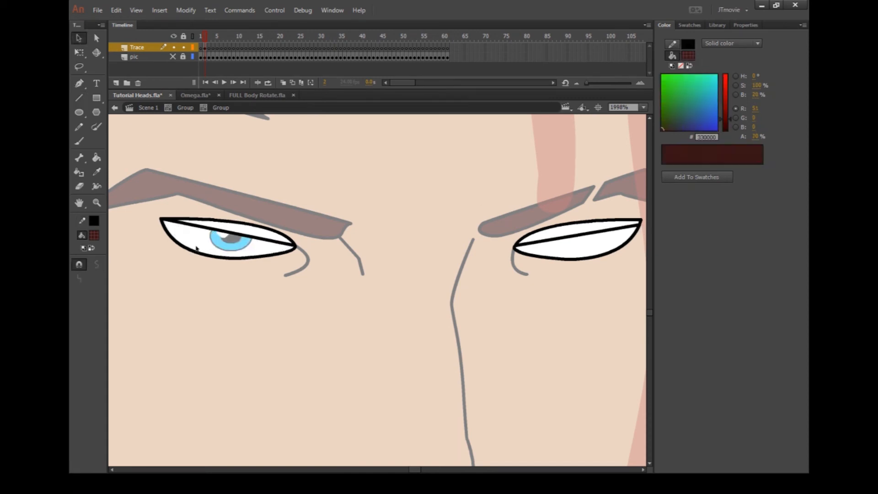
{"action": "left_click", "coordinate": [200, 254]}
{"action": "key", "text": "Delete"}
{"action": "left_click", "coordinate": [570, 260]}
{"action": "key", "text": "Delete"}
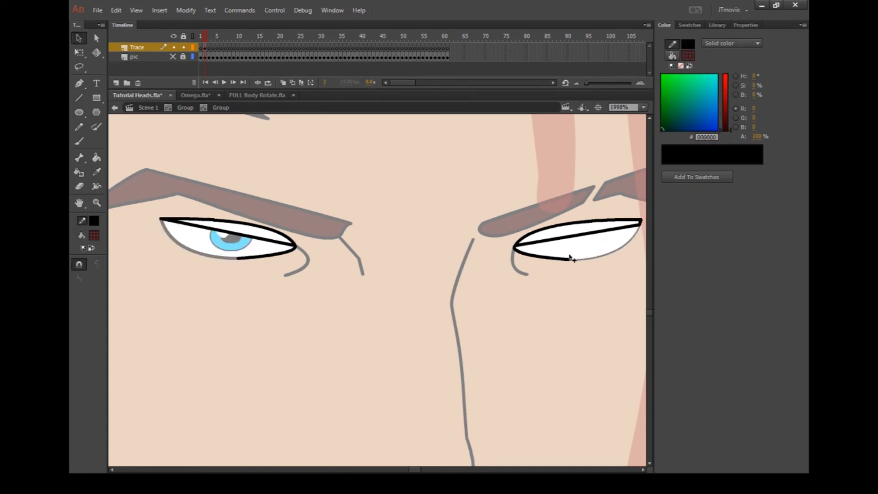
{"action": "left_click", "coordinate": [561, 255]}
{"action": "key", "text": "Delete"}
{"action": "left_click", "coordinate": [555, 259]}
{"action": "key", "text": "Delete"}
{"action": "double_click", "coordinate": [148, 238]}
- Sample the face's skin colour and fill the upper-lid shapes of both eyes with it
{"action": "left_click", "coordinate": [97, 172]}
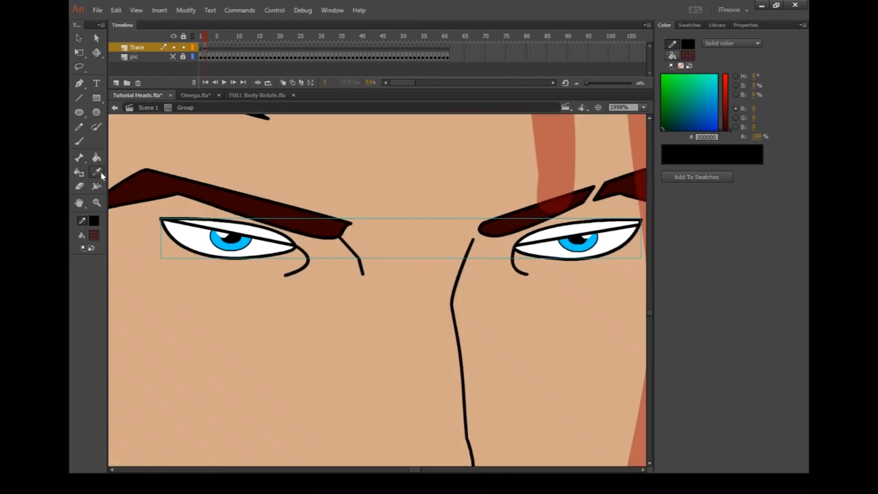
{"action": "left_click", "coordinate": [191, 288]}
{"action": "left_click", "coordinate": [76, 54]}
{"action": "double_click", "coordinate": [254, 237]}
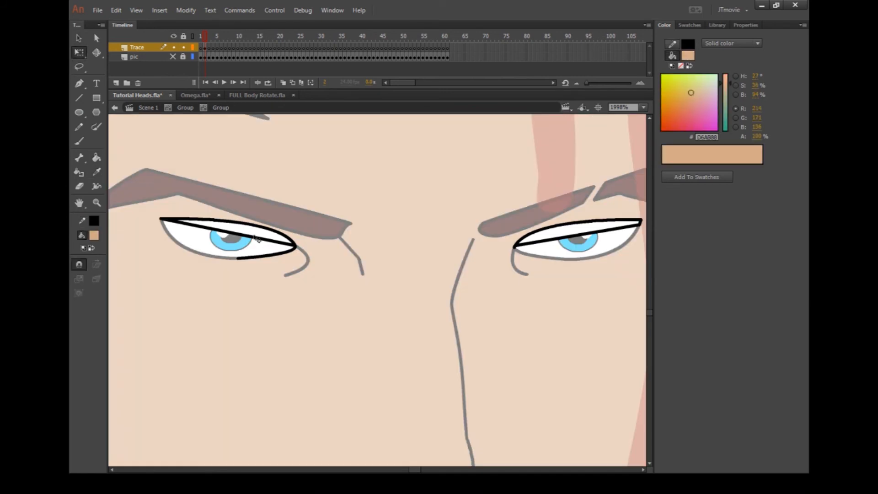
{"action": "key", "text": "ctrl+a"}
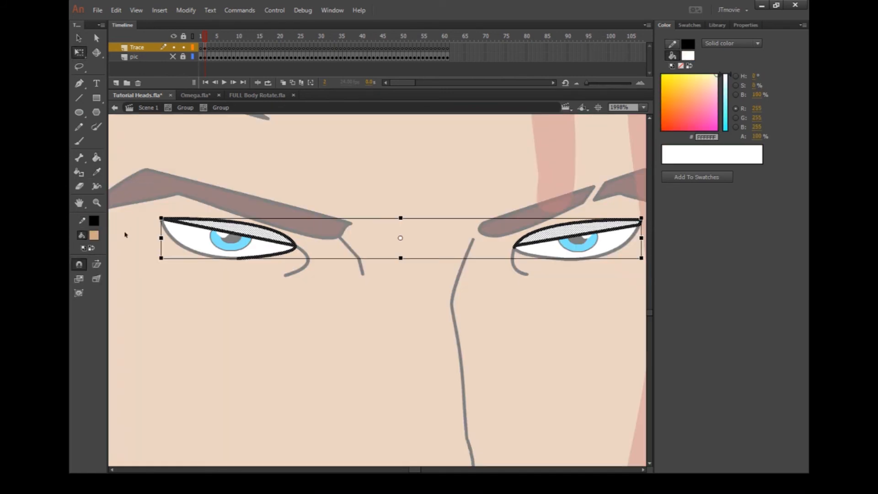
{"action": "left_click", "coordinate": [94, 247]}
{"action": "left_click", "coordinate": [94, 247]}
- Delete the leftover lower outline segment from the eyelid group and return to the head group
{"action": "left_click", "coordinate": [242, 265]}
{"action": "left_click", "coordinate": [279, 256]}
{"action": "key", "text": "Delete"}
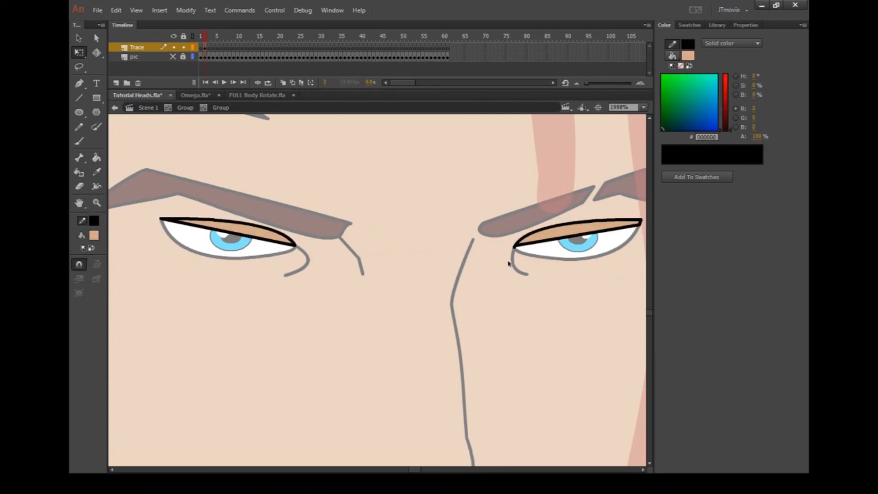
{"action": "double_click", "coordinate": [501, 286]}
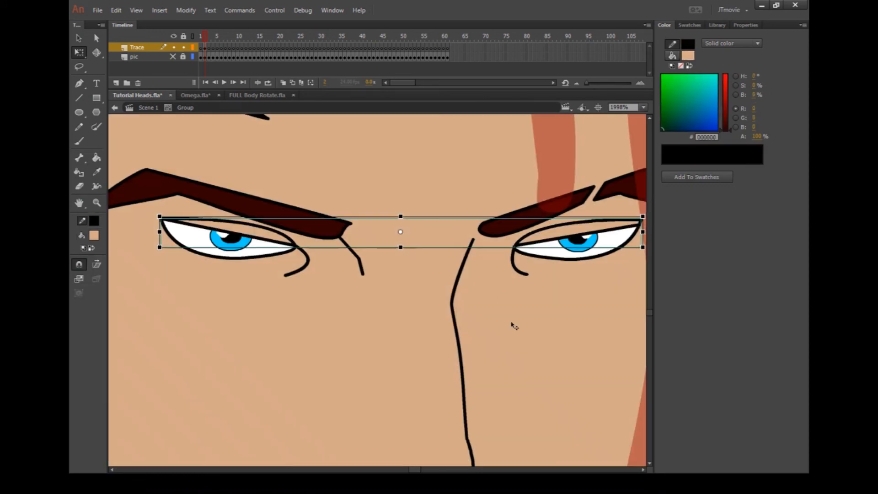
- Bend the lower edge of both eyelids slightly upward into a curve and return to the head group
{"action": "scroll", "coordinate": [513, 324], "scroll_direction": "down", "scroll_amount": 3}
{"action": "scroll", "coordinate": [613, 359], "scroll_direction": "up", "scroll_amount": 1}
{"action": "scroll", "coordinate": [613, 358], "scroll_direction": "up", "scroll_amount": 2}
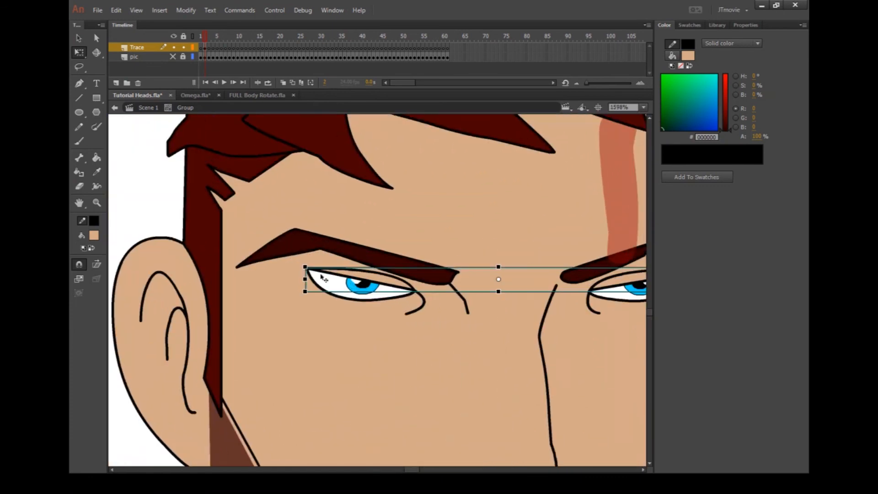
{"action": "scroll", "coordinate": [418, 333], "scroll_direction": "down", "scroll_amount": 2}
{"action": "scroll", "coordinate": [522, 358], "scroll_direction": "up", "scroll_amount": 1}
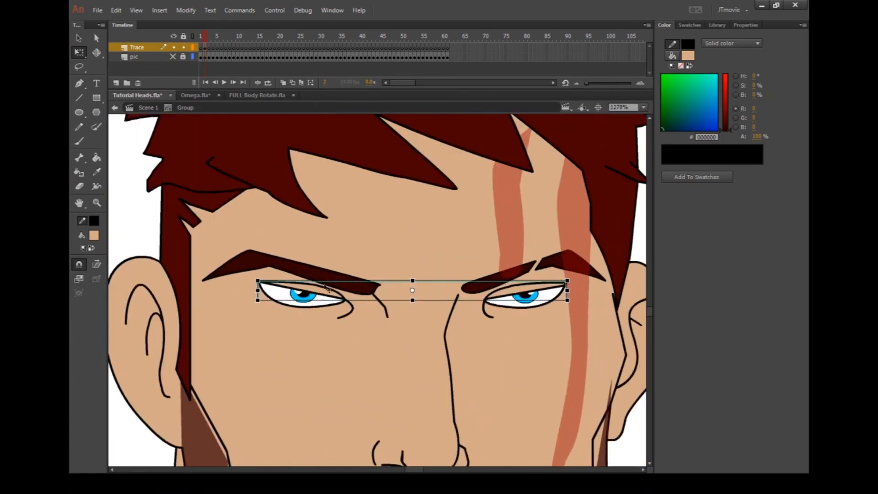
{"action": "double_click", "coordinate": [319, 295]}
{"action": "left_click_drag", "start_coordinate": [312, 293], "coordinate": [312, 291]}
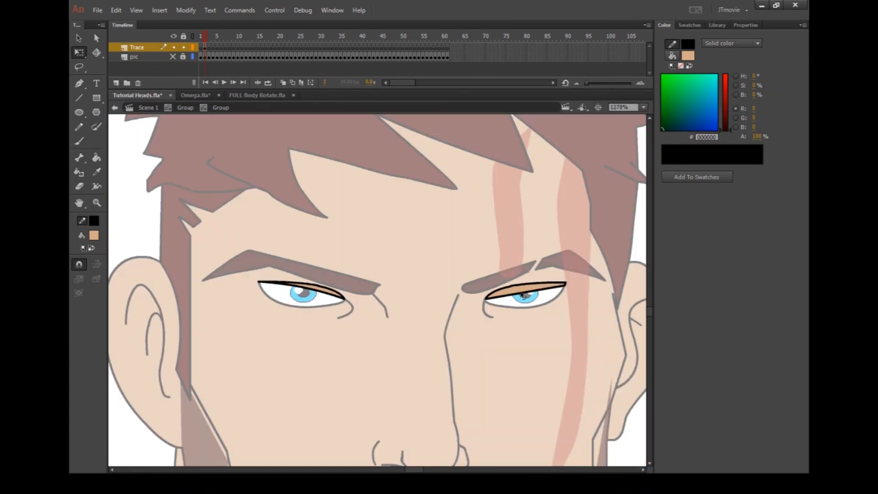
{"action": "left_click_drag", "start_coordinate": [521, 292], "coordinate": [521, 290]}
{"action": "double_click", "coordinate": [502, 329]}
- Examine the head with its new upper eyelids up close and beside the neighbouring heads
{"action": "scroll", "coordinate": [503, 341], "scroll_direction": "down", "scroll_amount": 2}
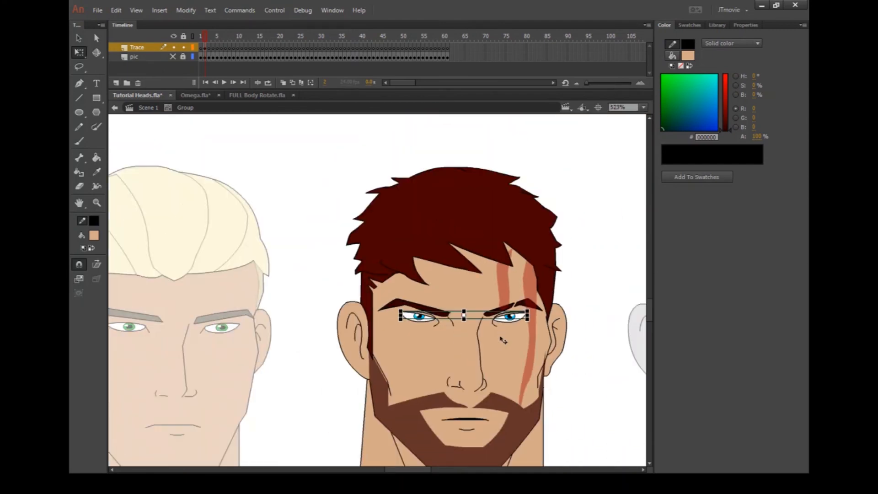
{"action": "left_click", "coordinate": [339, 401]}
{"action": "scroll", "coordinate": [603, 392], "scroll_direction": "down", "scroll_amount": 2}
{"action": "scroll", "coordinate": [615, 409], "scroll_direction": "up", "scroll_amount": 2}
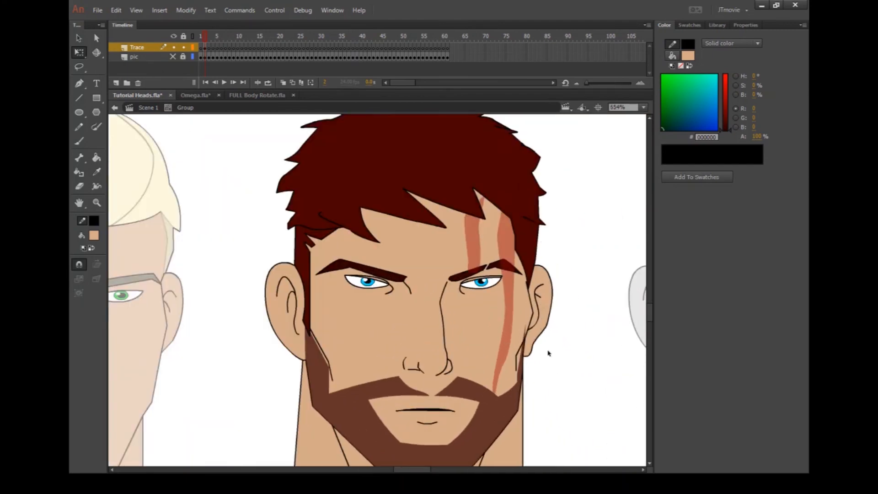
{"action": "scroll", "coordinate": [544, 352], "scroll_direction": "down", "scroll_amount": 3}
{"action": "scroll", "coordinate": [563, 317], "scroll_direction": "up", "scroll_amount": 3}
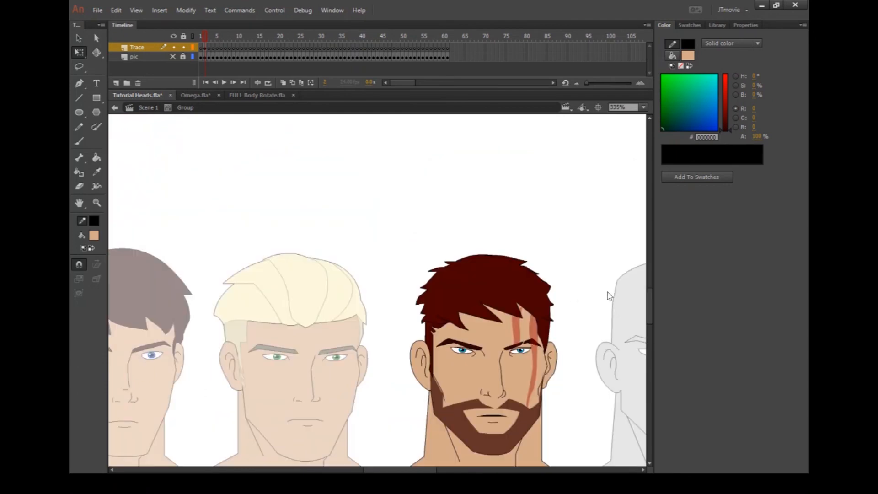
{"action": "scroll", "coordinate": [585, 393], "scroll_direction": "down", "scroll_amount": 1}
{"action": "scroll", "coordinate": [584, 404], "scroll_direction": "up", "scroll_amount": 2}
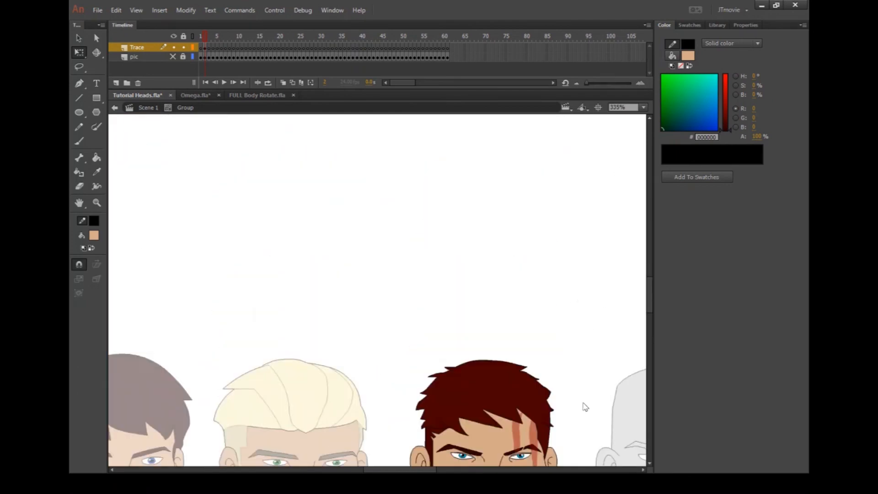
{"action": "scroll", "coordinate": [587, 384], "scroll_direction": "down", "scroll_amount": 2}
{"action": "scroll", "coordinate": [581, 289], "scroll_direction": "up", "scroll_amount": 1}
{"action": "scroll", "coordinate": [416, 217], "scroll_direction": "up", "scroll_amount": 1}
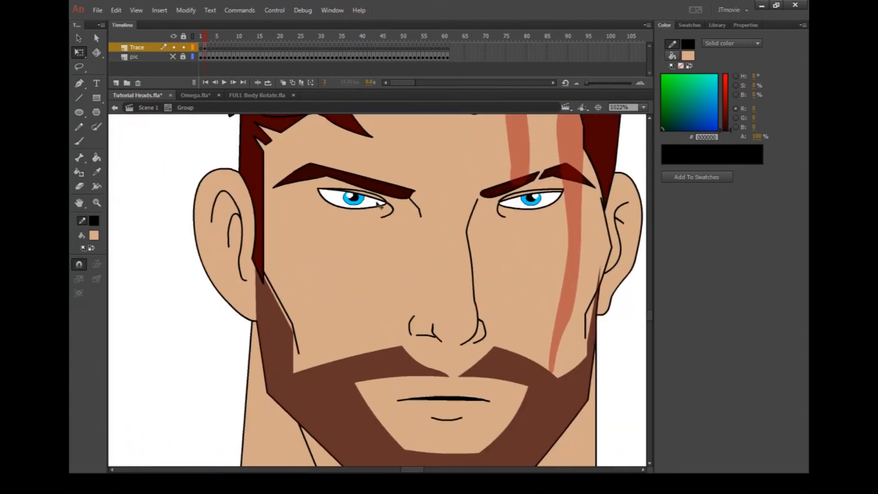
- Paste another copy of the eye shapes in place over the eyes and fill it with the skin colour
{"action": "right_click", "coordinate": [187, 151]}
{"action": "left_click", "coordinate": [250, 193]}
{"action": "double_click", "coordinate": [354, 214]}
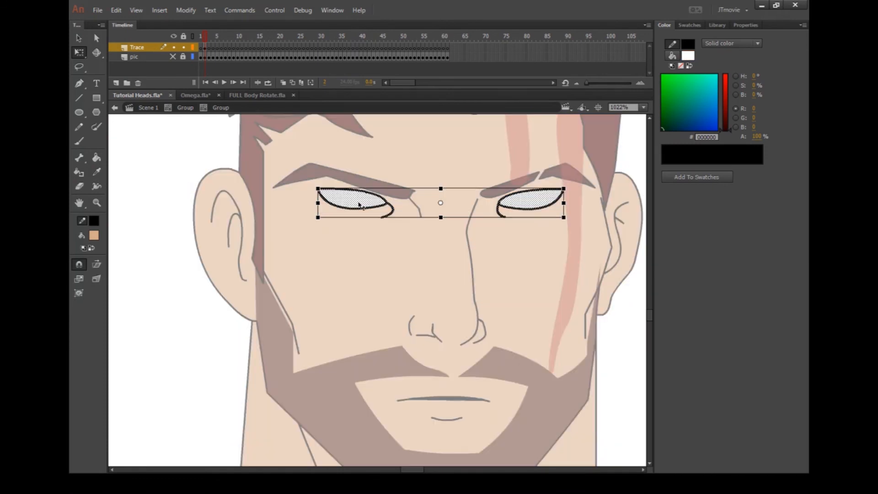
{"action": "double_click", "coordinate": [173, 190]}
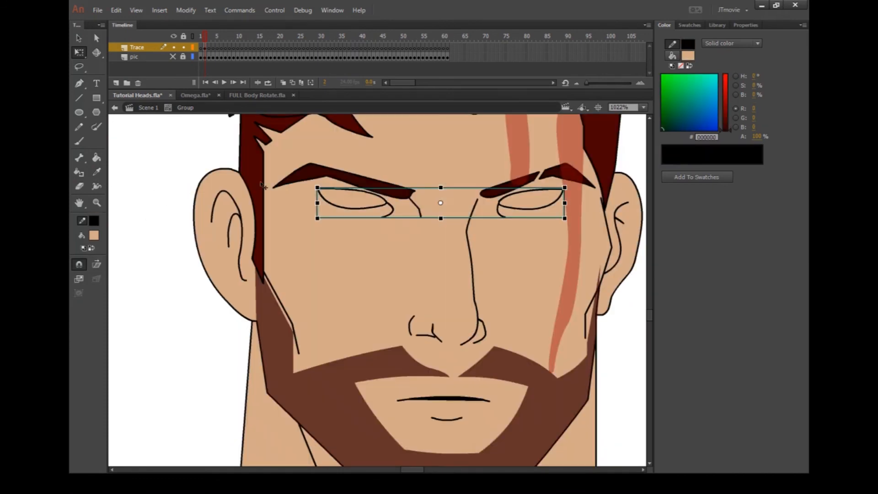
- Delete the upper outline of both skin-coloured closed-eye shapes and return to the head group
{"action": "double_click", "coordinate": [334, 203]}
{"action": "left_click", "coordinate": [340, 190]}
{"action": "key", "text": "Delete"}
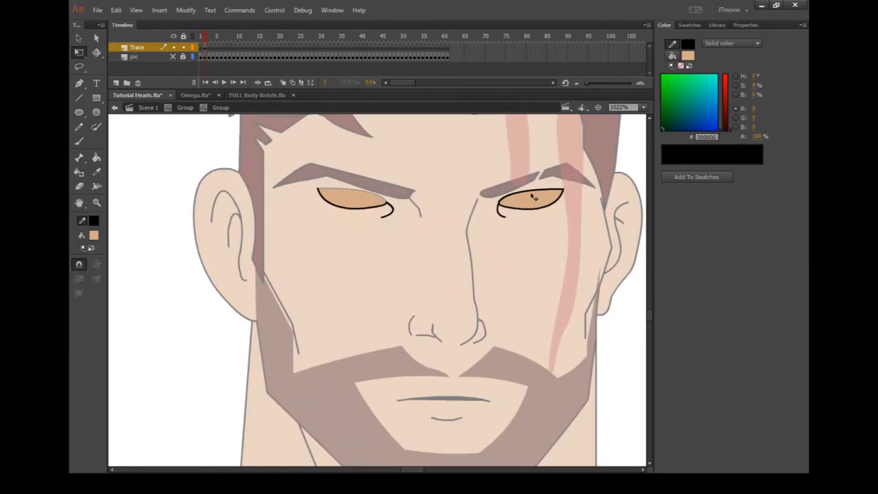
{"action": "left_click", "coordinate": [532, 193]}
{"action": "key", "text": "Delete"}
{"action": "double_click", "coordinate": [202, 156]}
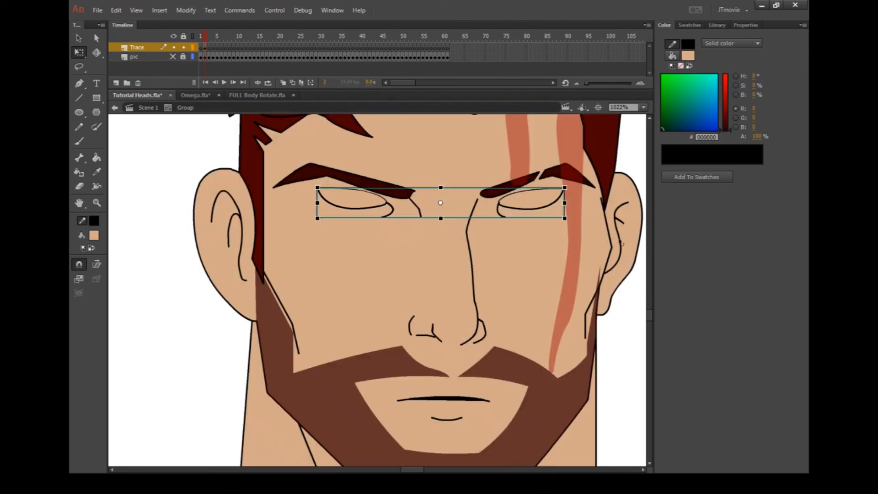
- Remove the closed eyelids, return to Scene 1 and compare the red-haired head with the neighbouring heads
{"action": "scroll", "coordinate": [617, 265], "scroll_direction": "down", "scroll_amount": 3}
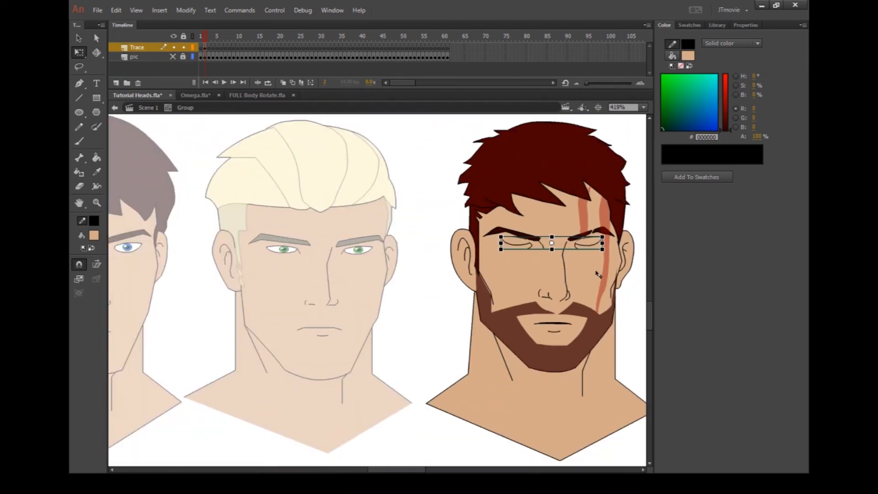
{"action": "double_click", "coordinate": [397, 204]}
{"action": "scroll", "coordinate": [397, 204], "scroll_direction": "down", "scroll_amount": 2}
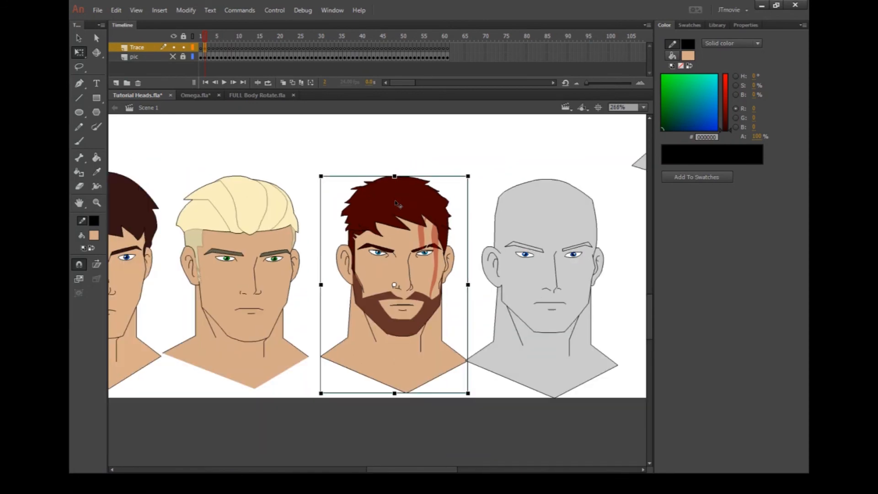
{"action": "left_click_drag", "start_coordinate": [398, 471], "coordinate": [383, 471]}
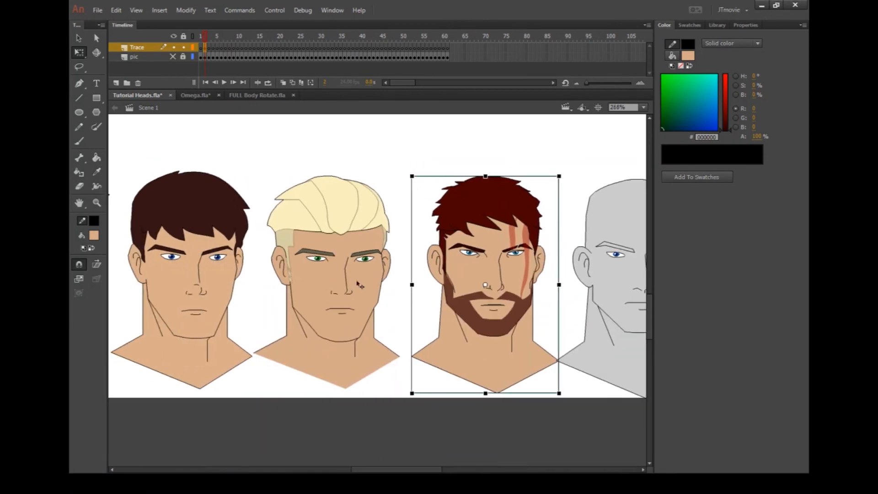
- Copy the red-haired bearded head and paste a duplicate onto the stage
{"action": "scroll", "coordinate": [360, 270], "scroll_direction": "up", "scroll_amount": 4}
{"action": "scroll", "coordinate": [366, 244], "scroll_direction": "down", "scroll_amount": 2}
{"action": "left_click", "coordinate": [452, 192]}
{"action": "key", "text": "ctrl+v"}
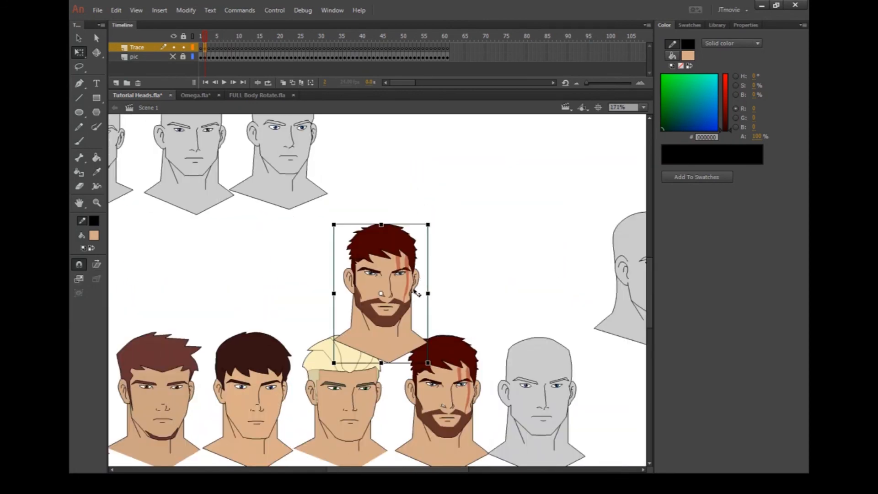
- Move the duplicated red-haired head to the empty area above the row and break it apart into editable artwork
{"action": "left_click_drag", "start_coordinate": [378, 294], "coordinate": [434, 213]}
{"action": "key", "text": "ctrl+b"}
{"action": "scroll", "coordinate": [475, 193], "scroll_direction": "up", "scroll_amount": 1}
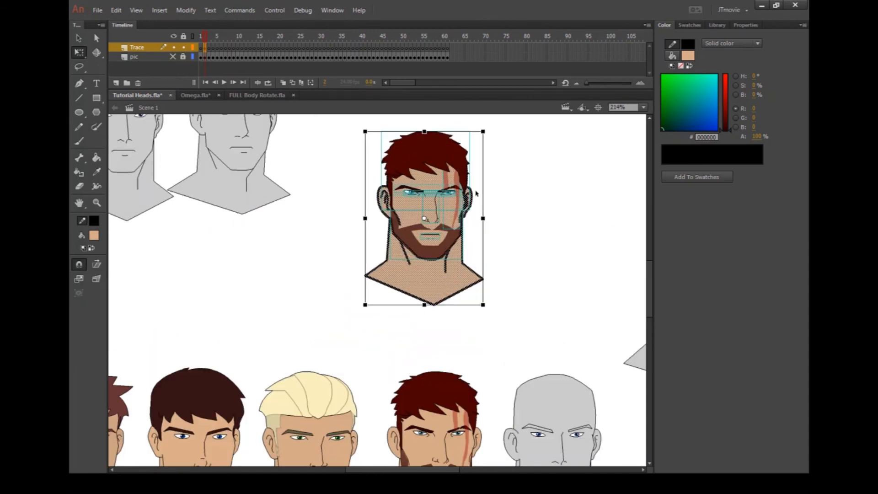
{"action": "scroll", "coordinate": [473, 180], "scroll_direction": "up", "scroll_amount": 1}
{"action": "key", "text": "ctrl+b"}
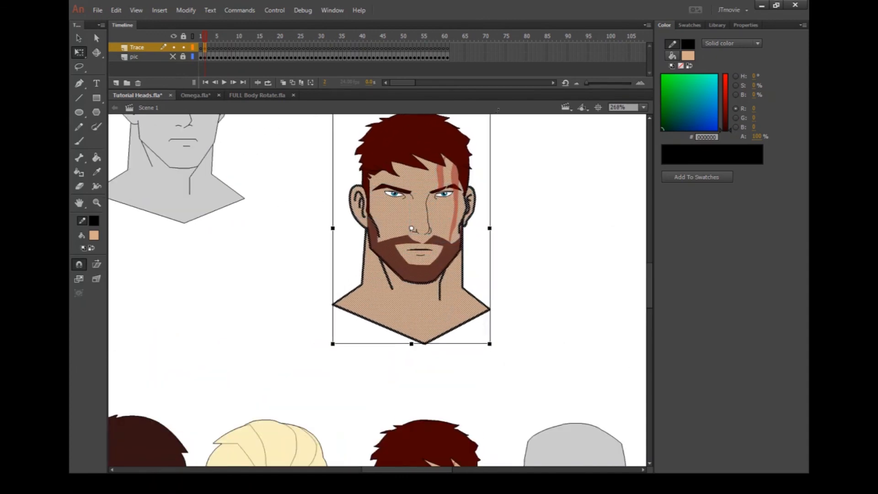
- Delete the duplicate's neck and shoulder skin fill and the outer outline on the right side of the neck
{"action": "left_click", "coordinate": [510, 248]}
{"action": "left_click", "coordinate": [452, 315]}
{"action": "key", "text": "Delete"}
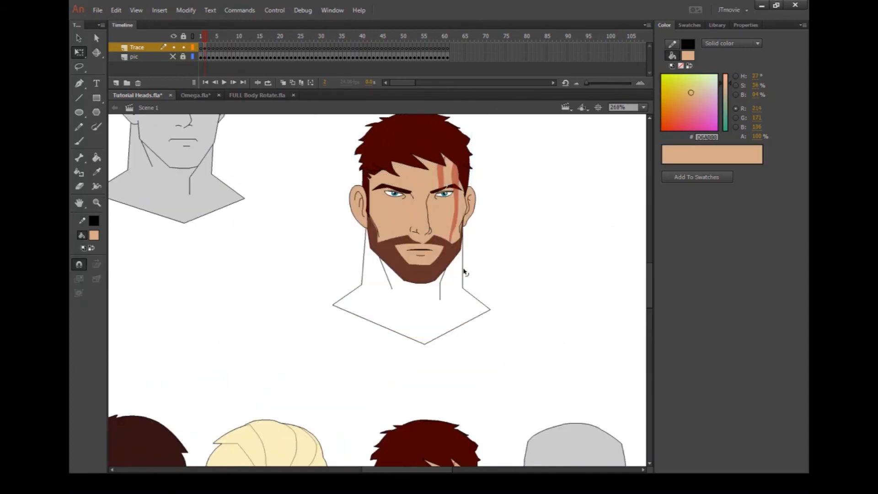
{"action": "left_click", "coordinate": [463, 274]}
{"action": "key", "text": "Delete"}
{"action": "left_click", "coordinate": [466, 291]}
{"action": "key", "text": "Delete"}
- Delete the two inner neck lines and the remaining neck and shoulder outline so only the head is left
{"action": "left_click", "coordinate": [440, 289]}
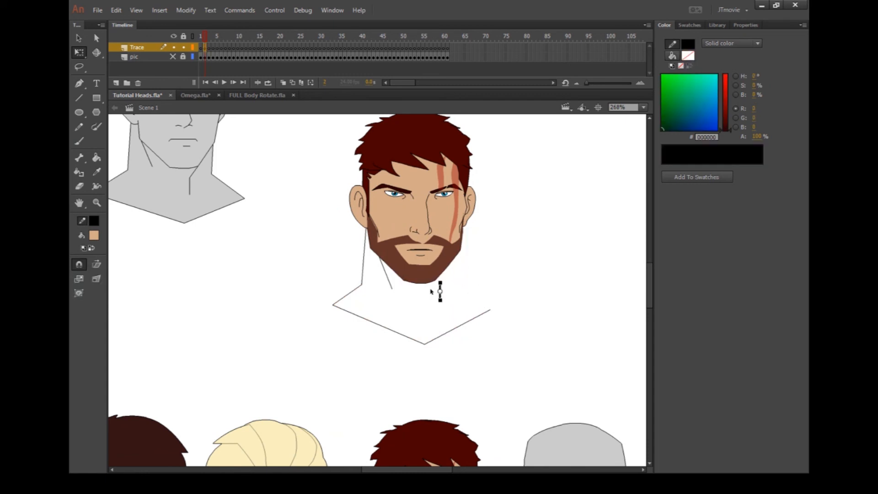
{"action": "key", "text": "Delete"}
{"action": "left_click", "coordinate": [388, 282]}
{"action": "key", "text": "Delete"}
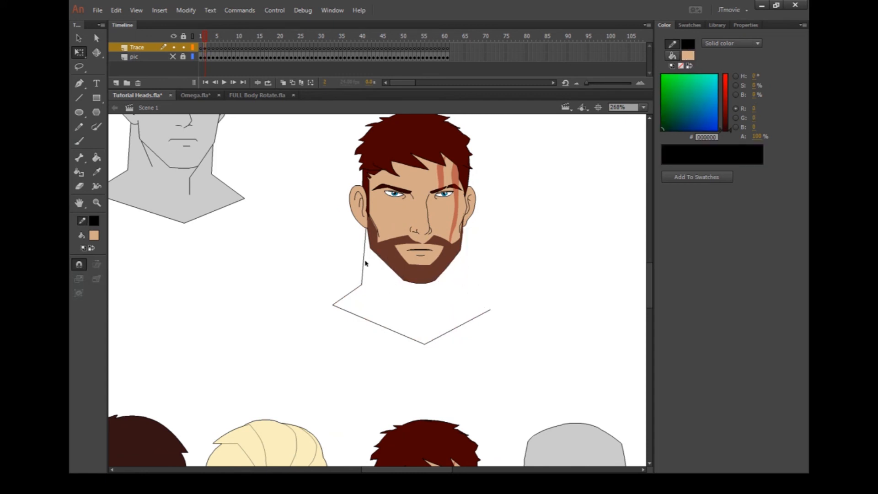
{"action": "left_click", "coordinate": [365, 263]}
{"action": "key", "text": "Delete"}
{"action": "left_click", "coordinate": [359, 313]}
{"action": "key", "text": "Delete"}
{"action": "scroll", "coordinate": [466, 302], "scroll_direction": "up", "scroll_amount": 3}
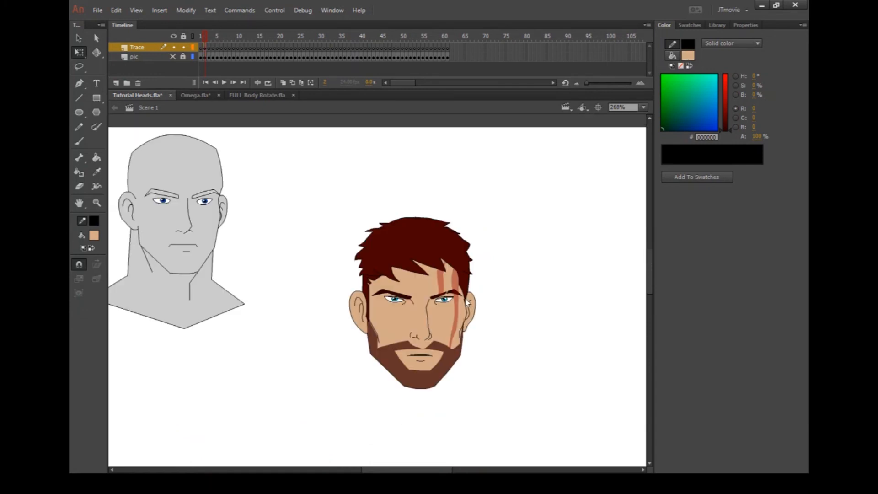
- Convert the whole neckless head into a graphic symbol named "Thor head but not really"
{"action": "left_click_drag", "start_coordinate": [329, 194], "coordinate": [547, 443]}
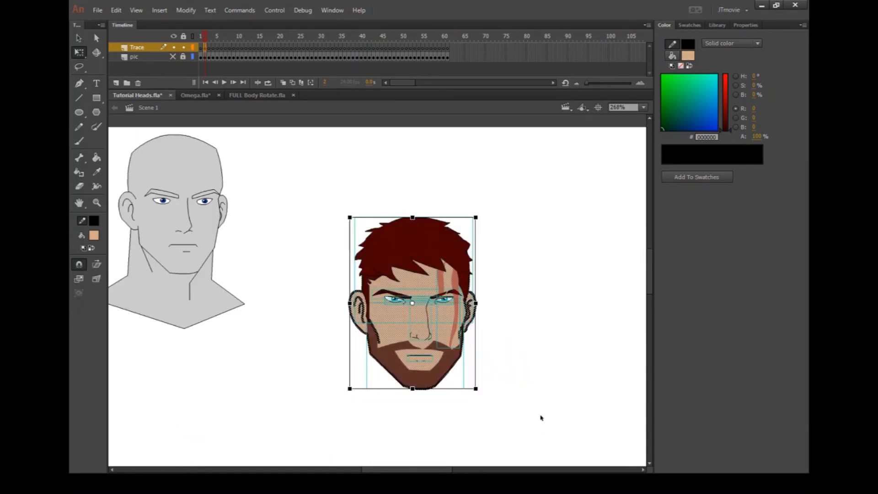
{"action": "key", "text": "F8"}
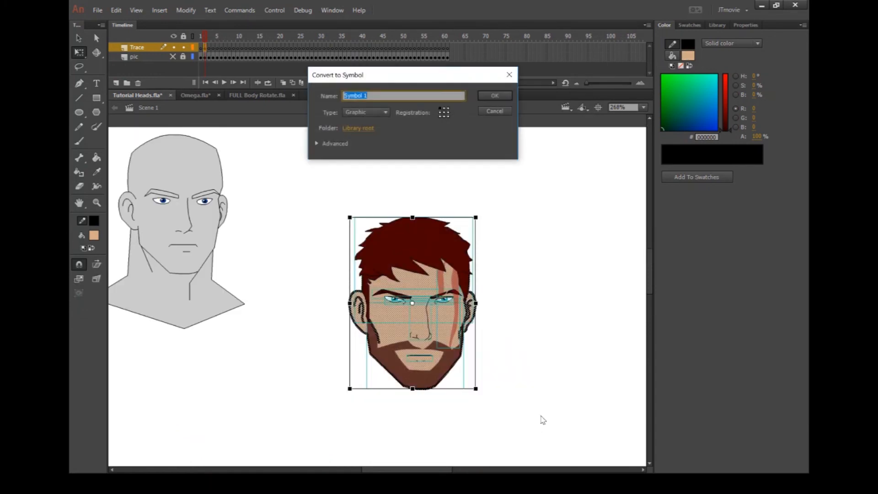
{"action": "type", "text": "TYhor head but not n"}
{"action": "key", "text": "Return"}
- Open the new head symbol and distribute all of its parts to separate layers
{"action": "double_click", "coordinate": [473, 296]}
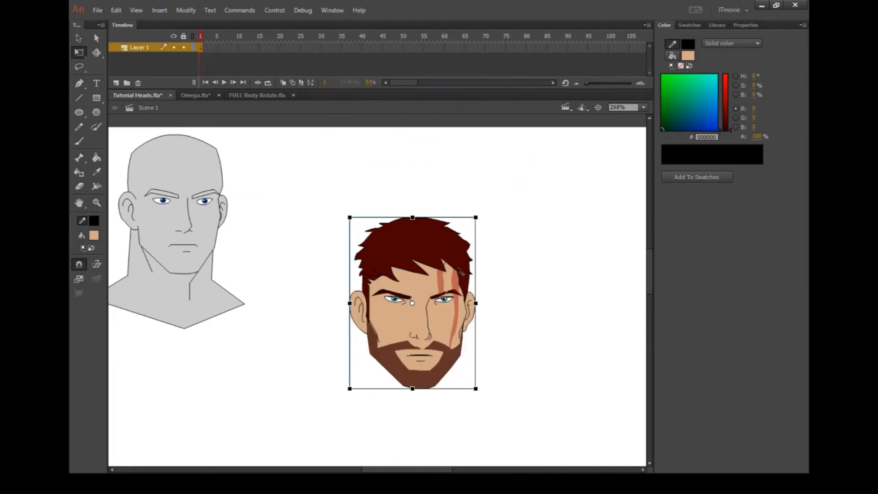
{"action": "left_click", "coordinate": [311, 229]}
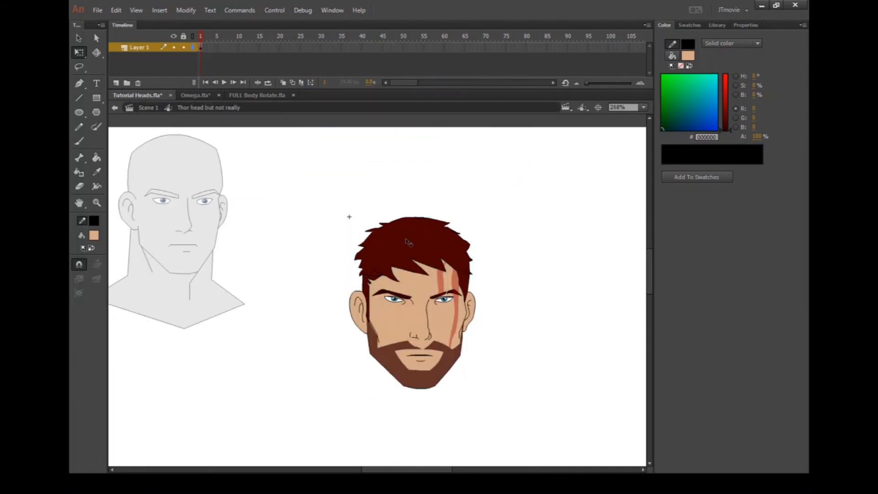
{"action": "scroll", "coordinate": [645, 282], "scroll_direction": "down", "scroll_amount": 2}
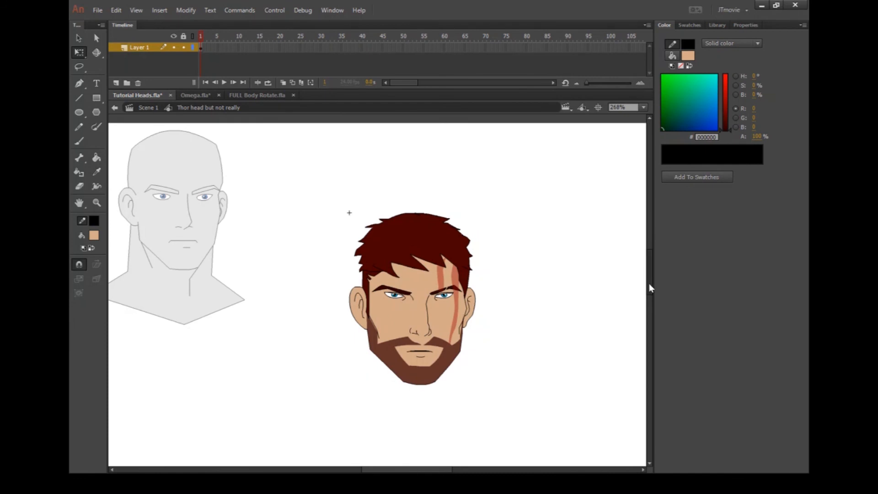
{"action": "left_click_drag", "start_coordinate": [343, 155], "coordinate": [505, 390]}
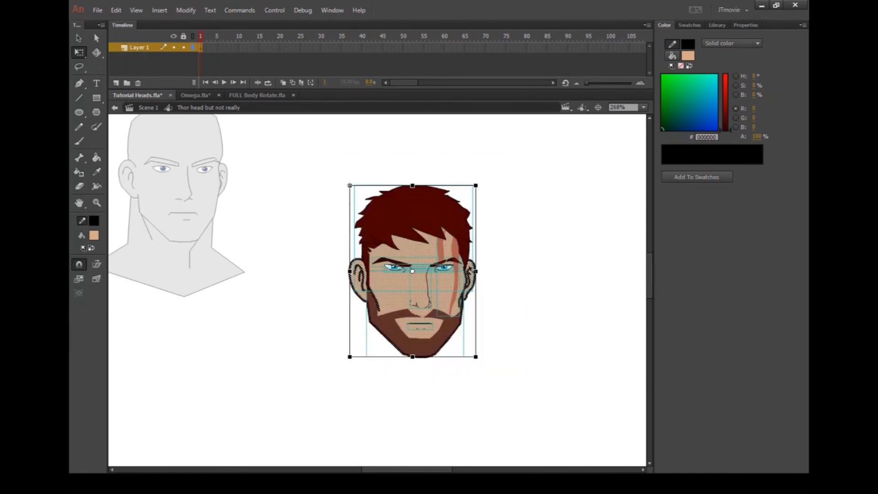
{"action": "right_click", "coordinate": [451, 174]}
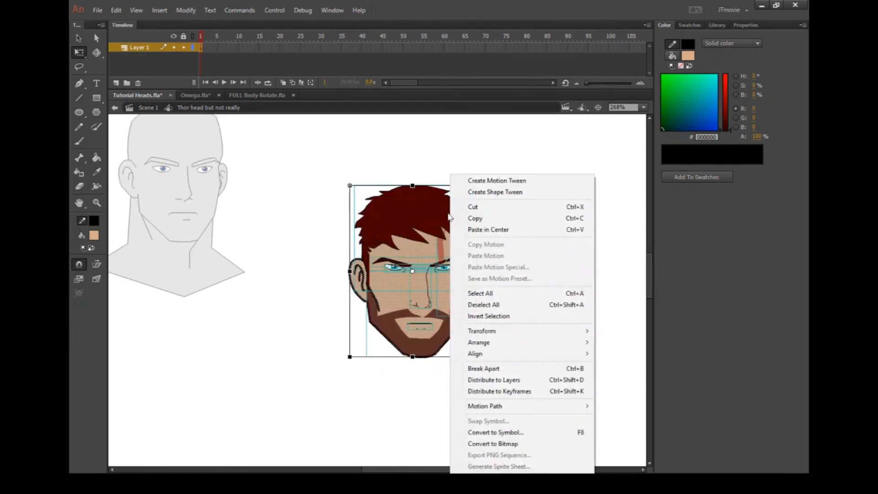
{"action": "left_click", "coordinate": [496, 380]}
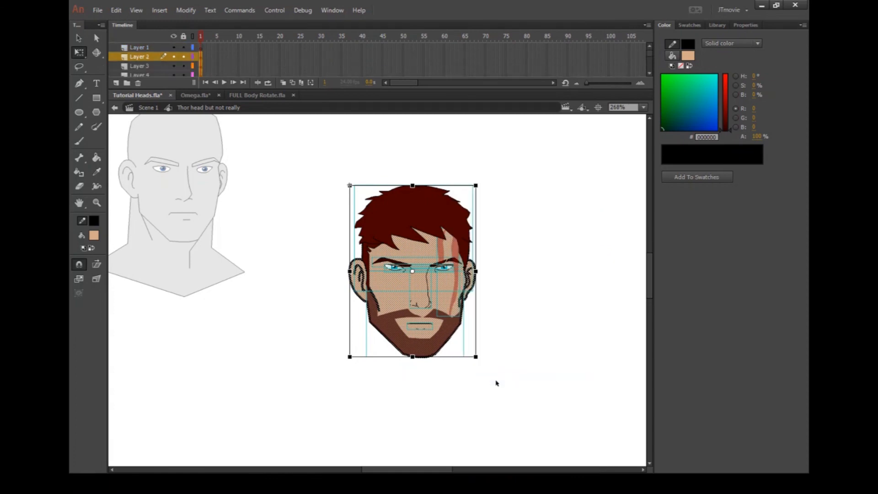
- Delete the empty Layer 1 from the head symbol
{"action": "left_click", "coordinate": [514, 330]}
{"action": "left_click", "coordinate": [152, 48]}
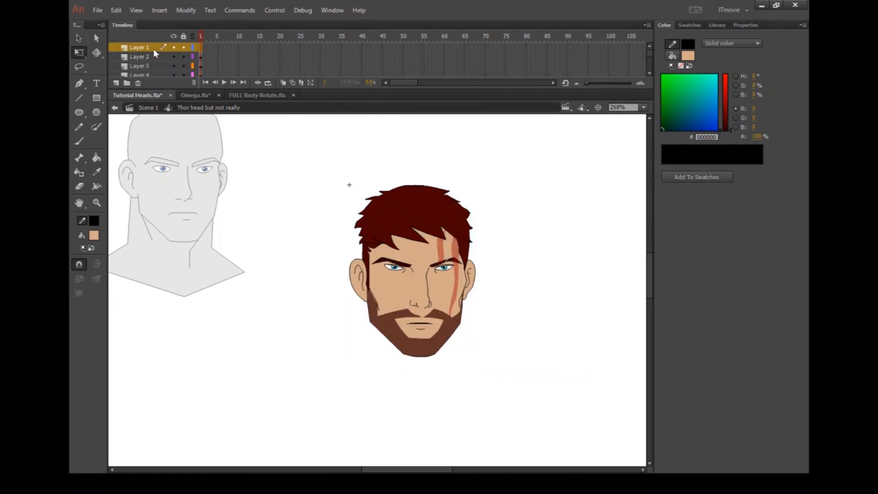
{"action": "left_click", "coordinate": [138, 83]}
- Rename Layer 11 as head and Layer 10 as white eyes
{"action": "scroll", "coordinate": [146, 60], "scroll_direction": "down", "scroll_amount": 4}
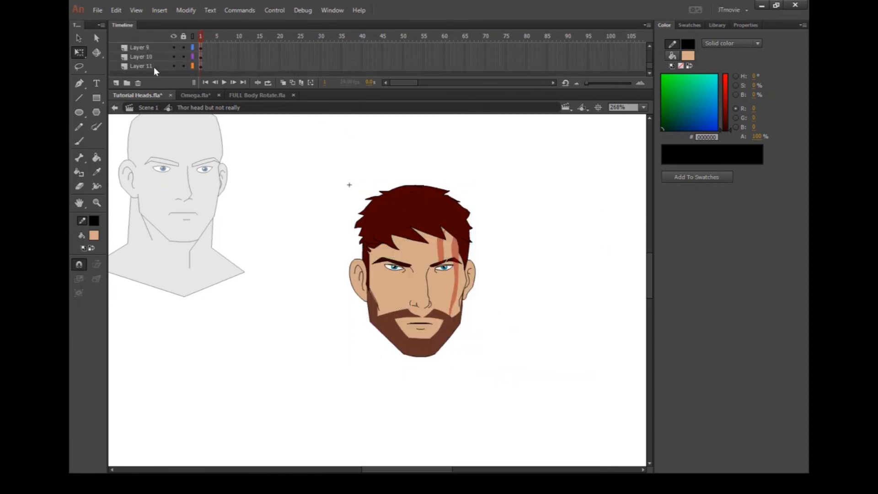
{"action": "left_click", "coordinate": [146, 64]}
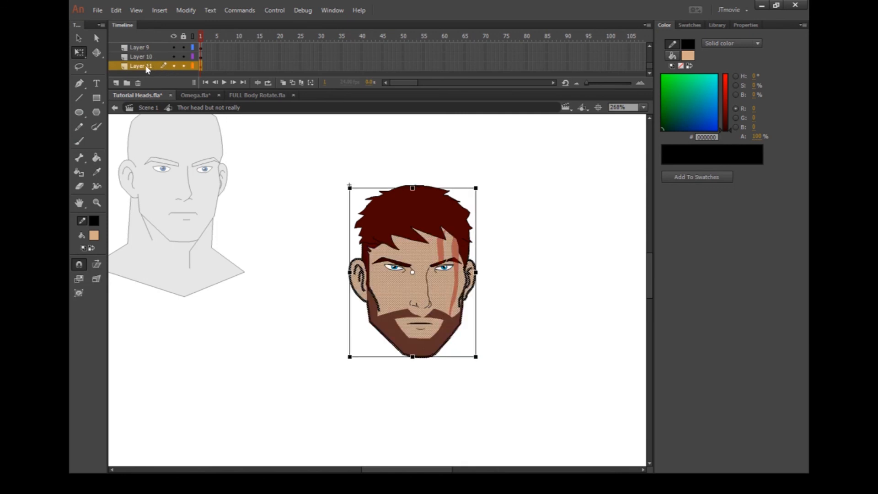
{"action": "double_click", "coordinate": [141, 66]}
{"action": "type", "text": "head"}
{"action": "double_click", "coordinate": [156, 57]}
{"action": "type", "text": "white eyes"}
{"action": "key", "text": "Return"}
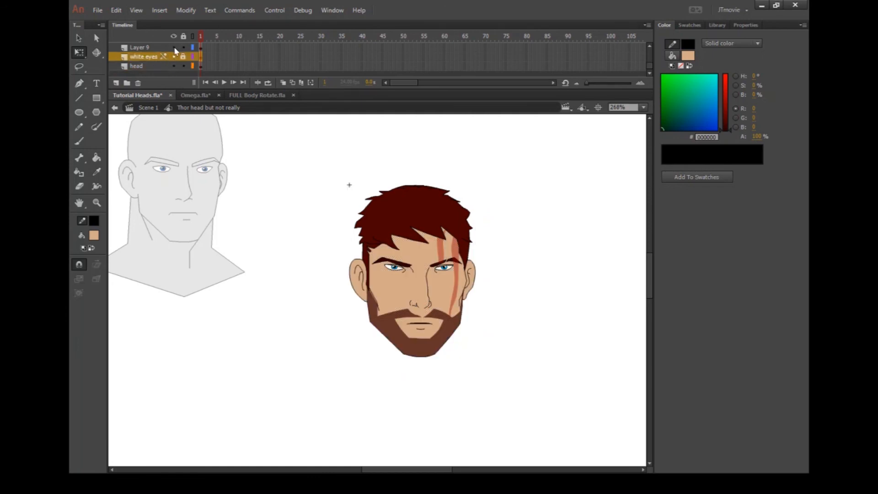
- Rename Layer 9 as mouth and Layer 8 as nose, enlarging the timeline to show all the layers
{"action": "double_click", "coordinate": [141, 47]}
{"action": "type", "text": "mouth"}
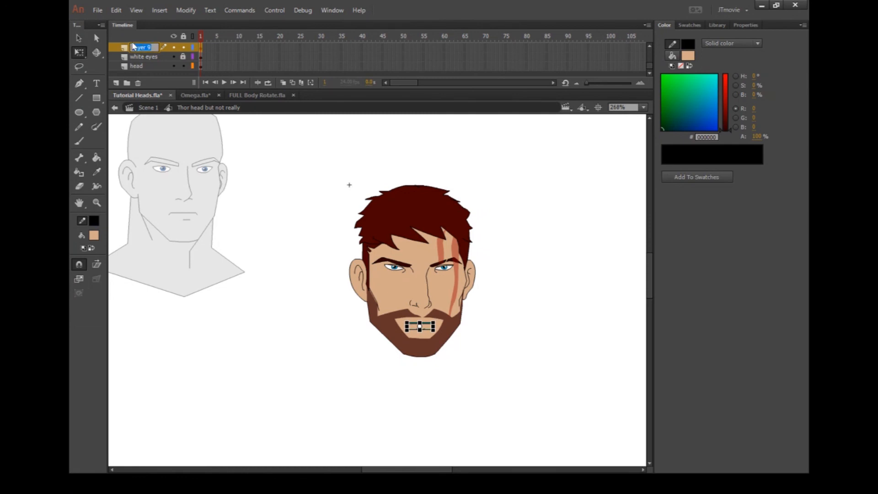
{"action": "key", "text": "Return"}
{"action": "left_click_drag", "start_coordinate": [299, 90], "coordinate": [299, 162]}
{"action": "left_click", "coordinate": [174, 104]}
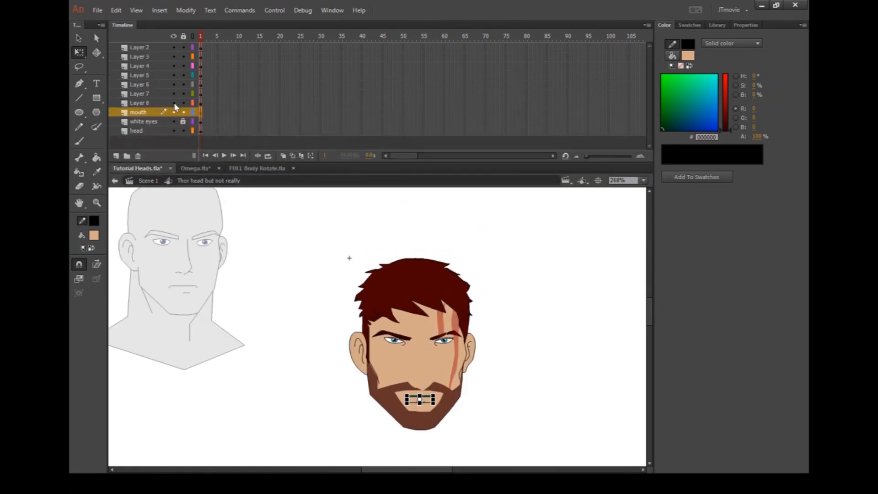
{"action": "double_click", "coordinate": [153, 102]}
{"action": "type", "text": "nose"}
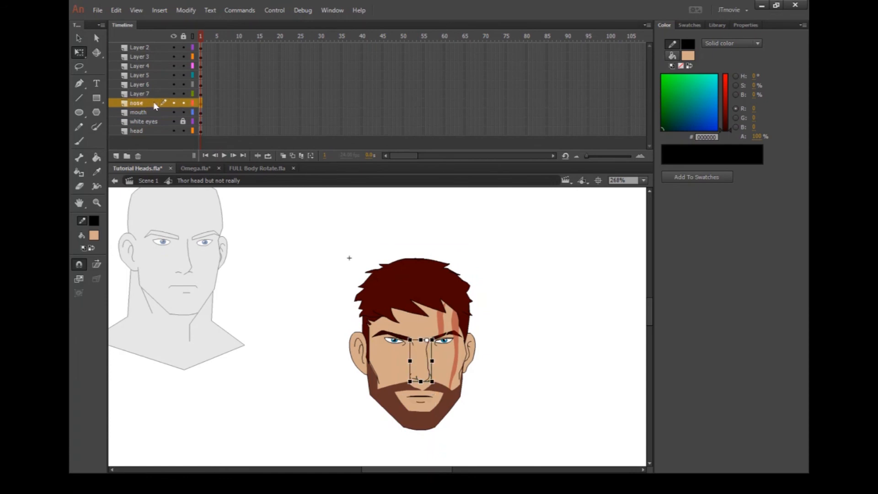
{"action": "key", "text": "Return"}
- Cut the nose, delete its layer and paste the nose in place on the head layer
{"action": "key", "text": "Delete"}
{"action": "left_click", "coordinate": [138, 156]}
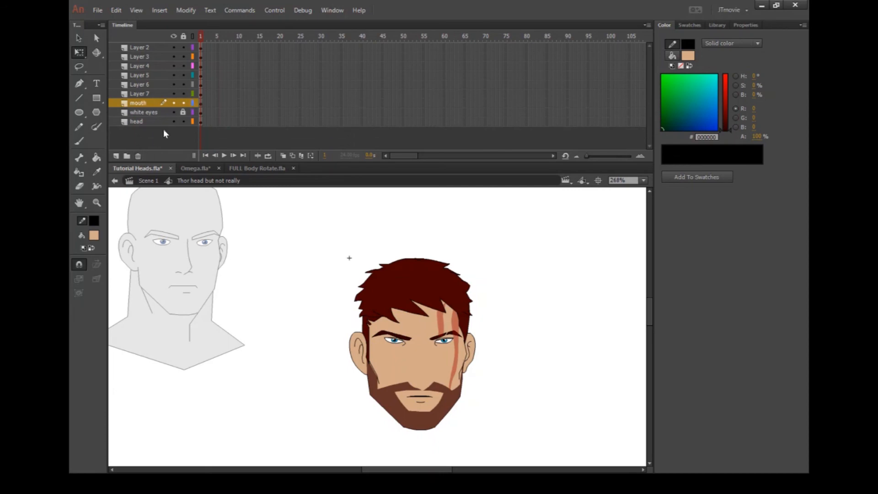
{"action": "left_click", "coordinate": [147, 121]}
{"action": "right_click", "coordinate": [314, 230]}
{"action": "left_click", "coordinate": [356, 268]}
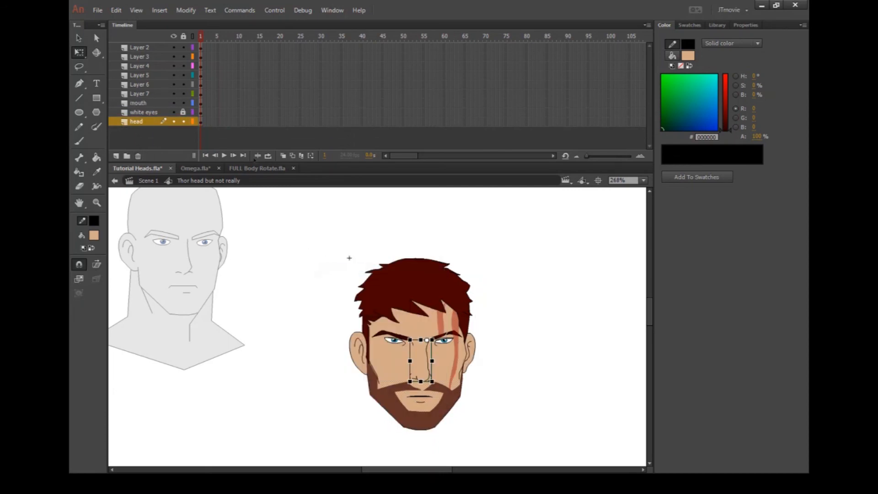
- Lock all layers, check what Layer 2 contains by toggling its visibility, and rename it as blink
{"action": "left_click", "coordinate": [182, 36]}
{"action": "left_click", "coordinate": [173, 47]}
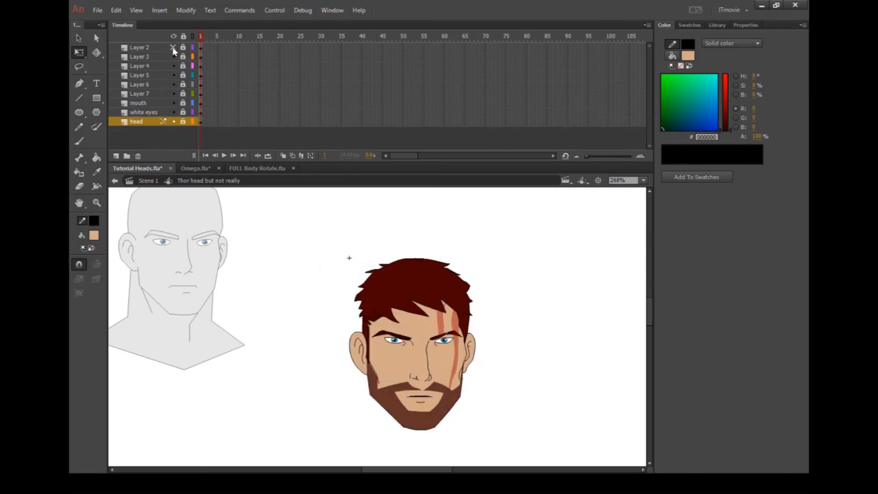
{"action": "left_click", "coordinate": [173, 48]}
{"action": "double_click", "coordinate": [148, 47]}
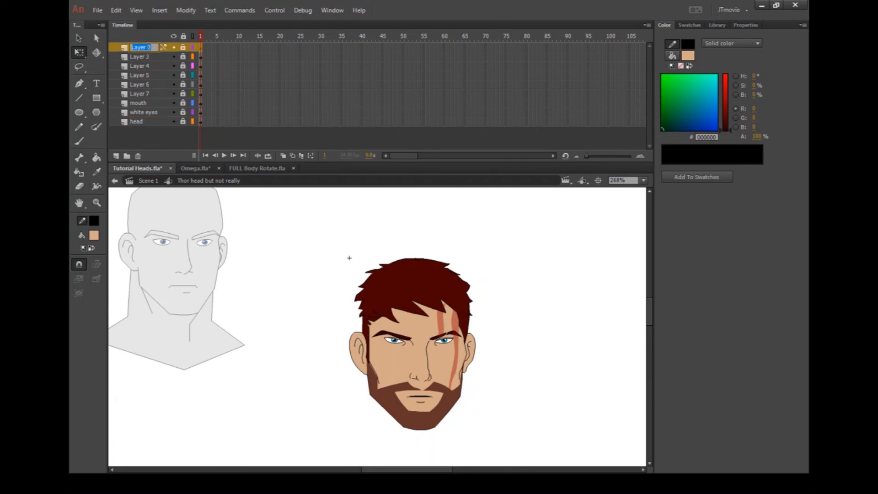
{"action": "type", "text": "eye"}
{"action": "key", "text": "Return"}
- Place the hair layer above blink, name it hair, and rename the scar's Layer 4 as redline
{"action": "left_click", "coordinate": [174, 57]}
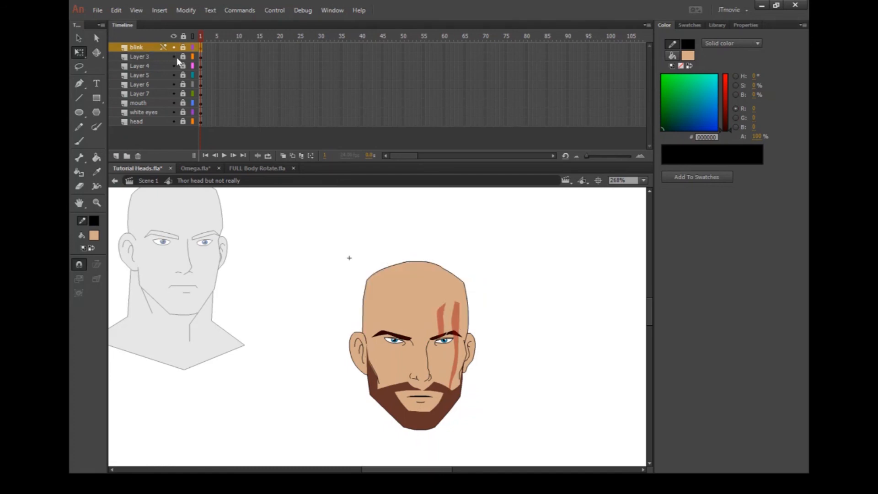
{"action": "left_click", "coordinate": [175, 57]}
{"action": "left_click_drag", "start_coordinate": [147, 56], "coordinate": [146, 45]}
{"action": "double_click", "coordinate": [146, 47]}
{"action": "type", "text": "hair"}
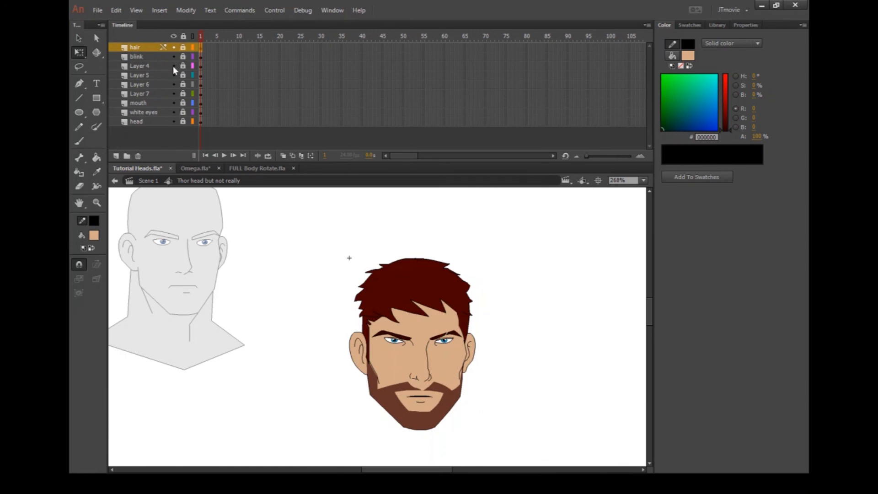
{"action": "double_click", "coordinate": [149, 65]}
{"action": "type", "text": "redline"}
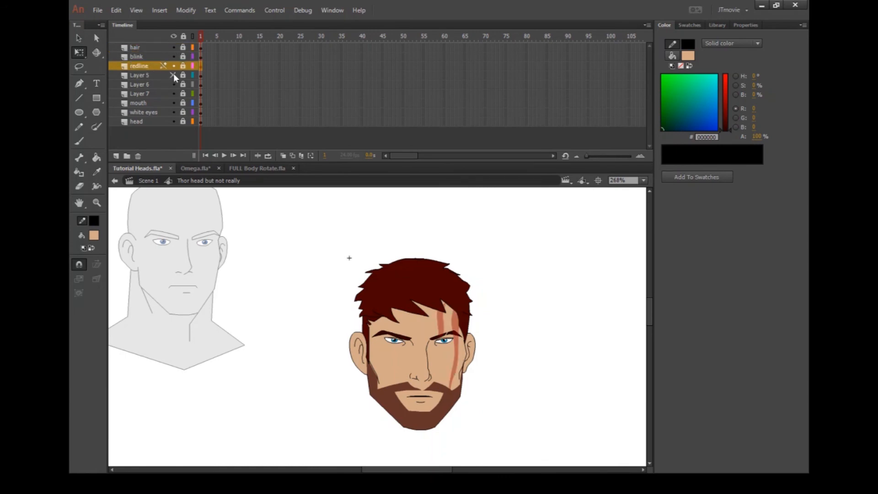
- Cut the beard from Layer 5, delete that layer and paste the beard in place on the head layer
{"action": "left_click", "coordinate": [174, 74]}
{"action": "left_click_drag", "start_coordinate": [146, 76], "coordinate": [139, 116]}
{"action": "left_click", "coordinate": [183, 112]}
{"action": "left_click", "coordinate": [142, 113]}
{"action": "key", "text": "Delete"}
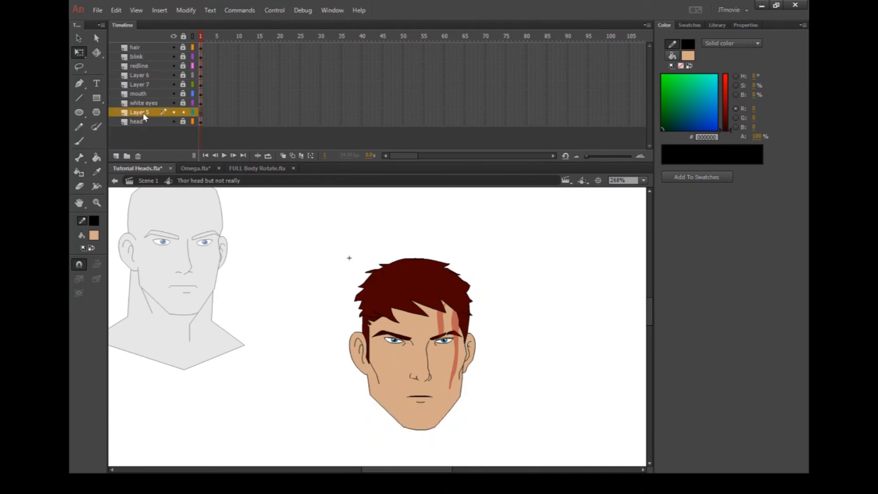
{"action": "left_click", "coordinate": [138, 156]}
{"action": "right_click", "coordinate": [319, 264]}
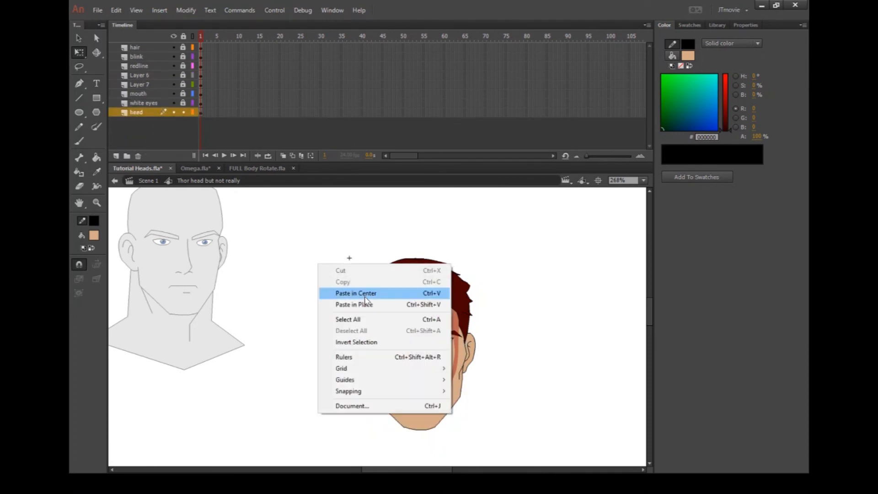
{"action": "left_click", "coordinate": [326, 304]}
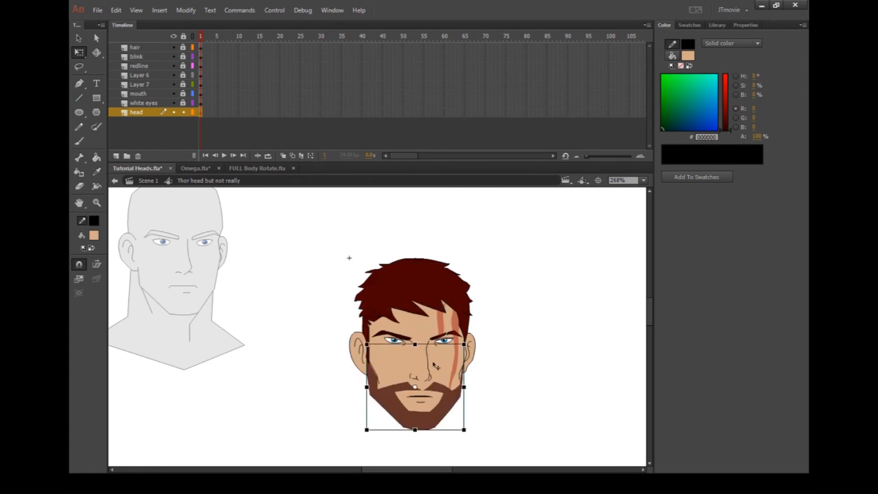
- Delete the pasted beard from the head layer and undo the deletion
{"action": "key", "text": "Delete"}
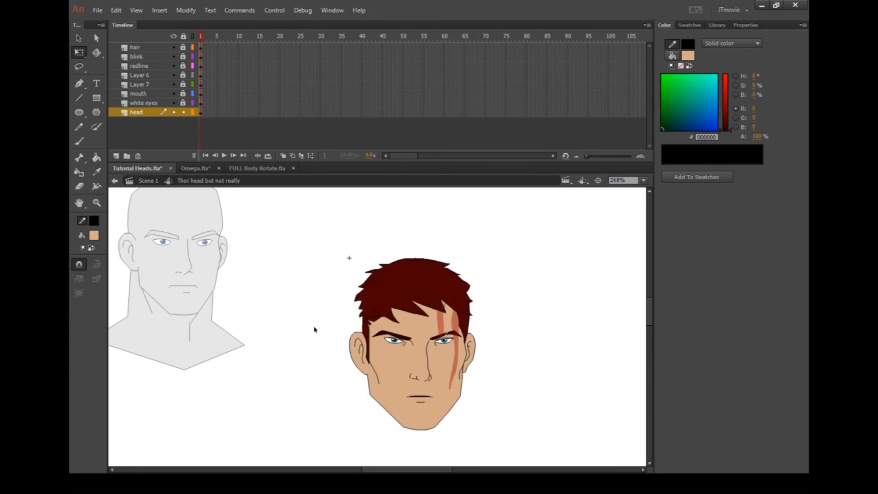
{"action": "key", "text": "ctrl+z"}
{"action": "left_click", "coordinate": [262, 237]}
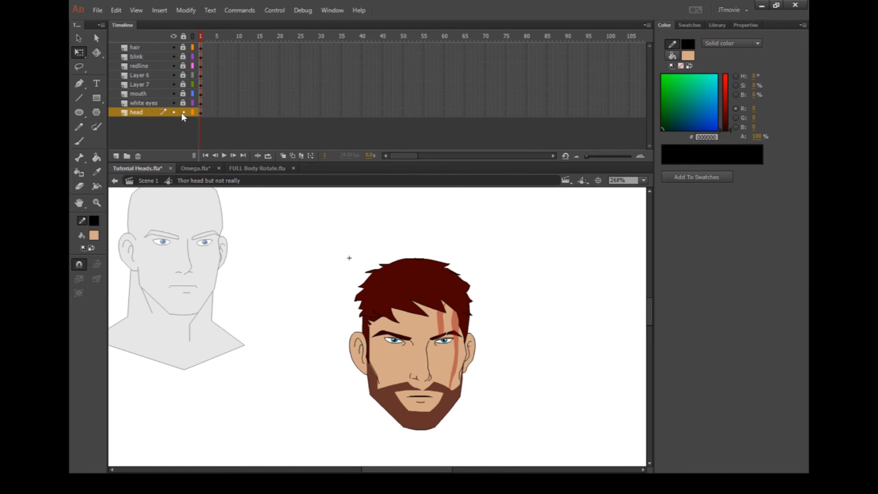
- Save the document and rename Layer 6 as eyeborws and Layer 7 as eyes
{"action": "key", "text": "ctrl+s"}
{"action": "double_click", "coordinate": [158, 74]}
{"action": "type", "text": "e"}
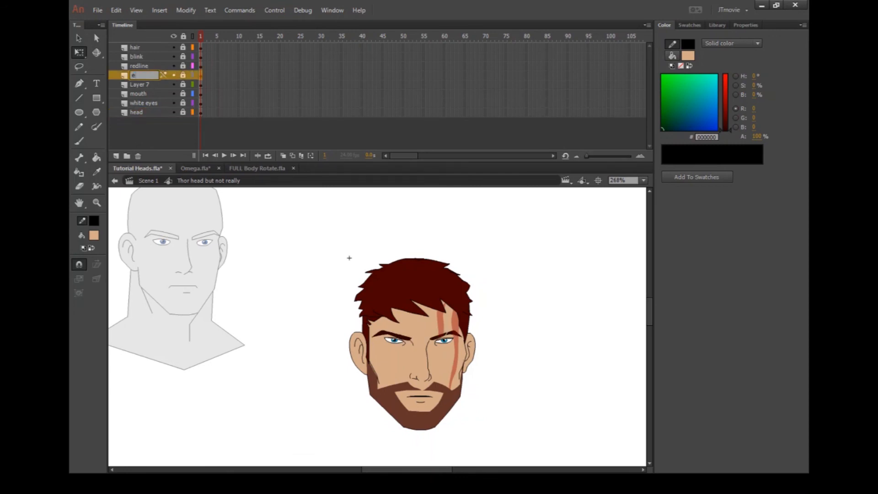
{"action": "type", "text": "eborws"}
{"action": "double_click", "coordinate": [139, 84]}
{"action": "type", "text": "eyes"}
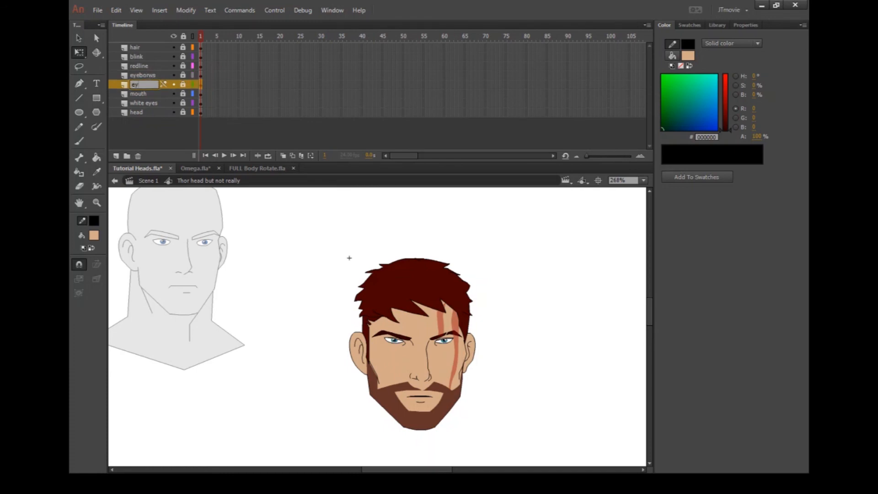
{"action": "key", "text": "Return"}
- Return to Scene 1 with a shorter timeline area and move the bearded head symbol slightly up and to the left
{"action": "left_click_drag", "start_coordinate": [318, 161], "coordinate": [331, 95]}
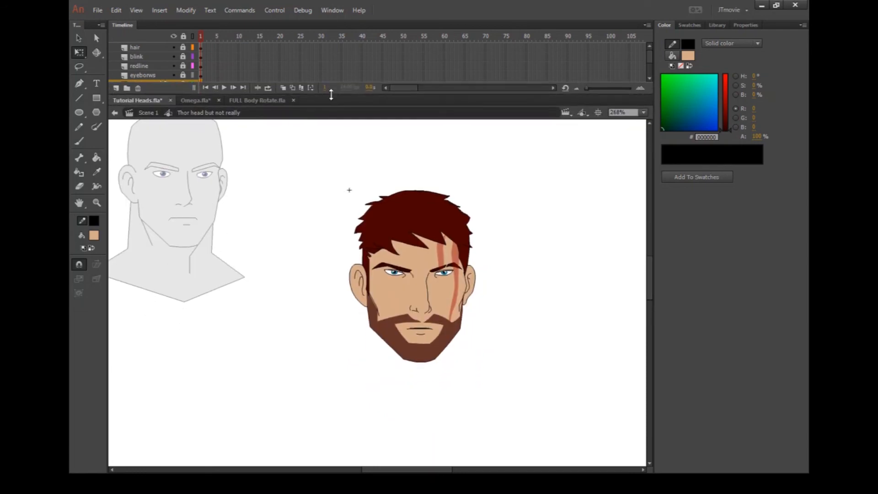
{"action": "double_click", "coordinate": [327, 155]}
{"action": "left_click", "coordinate": [329, 197]}
{"action": "left_click_drag", "start_coordinate": [421, 247], "coordinate": [400, 237]}
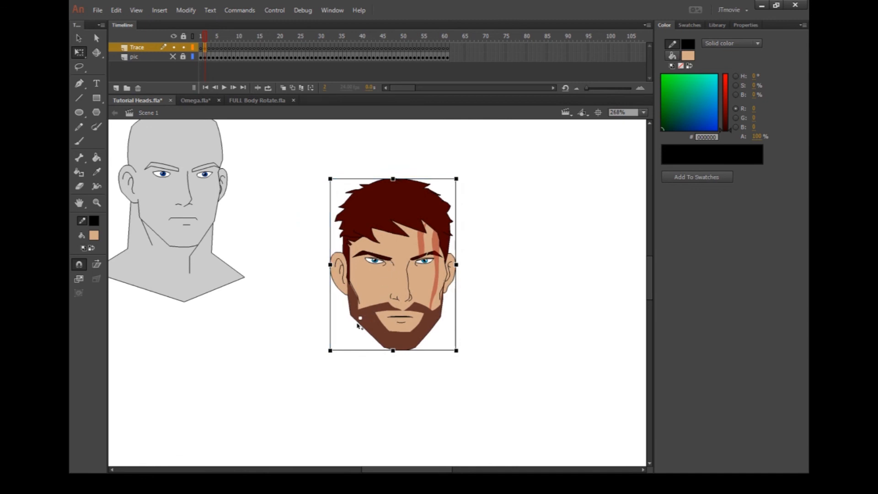
{"action": "left_click_drag", "start_coordinate": [470, 180], "coordinate": [465, 178]}
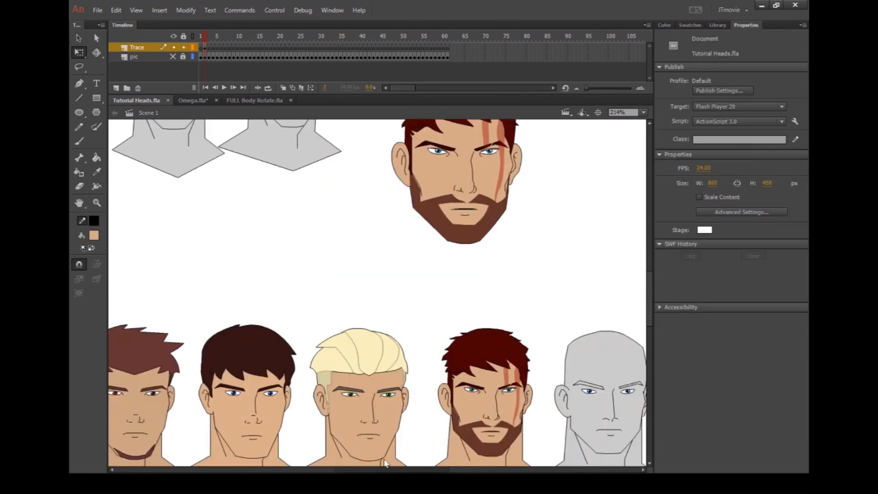
{"action": "scroll", "coordinate": [416, 245], "scroll_direction": "up", "scroll_amount": 3}
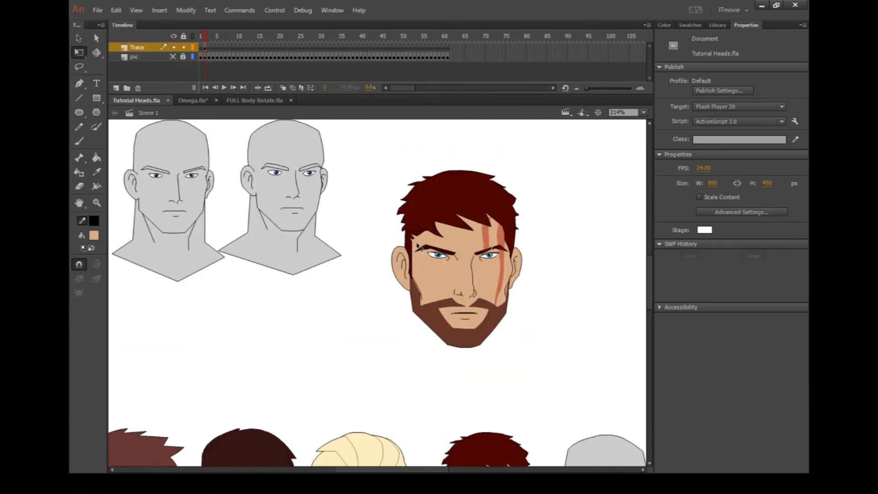
{"action": "scroll", "coordinate": [417, 247], "scroll_direction": "up", "scroll_amount": 3}
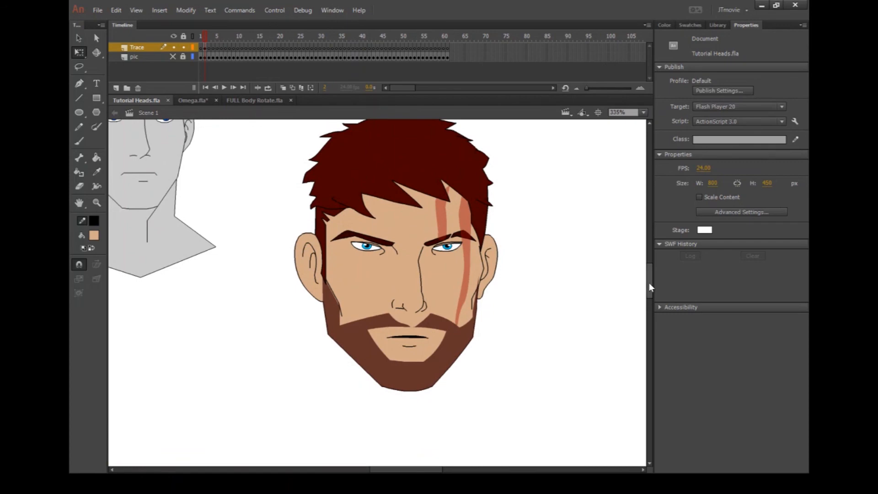
{"action": "left_click_drag", "start_coordinate": [648, 287], "coordinate": [648, 279]}
{"action": "scroll", "coordinate": [377, 293], "scroll_direction": "left", "scroll_amount": 3}
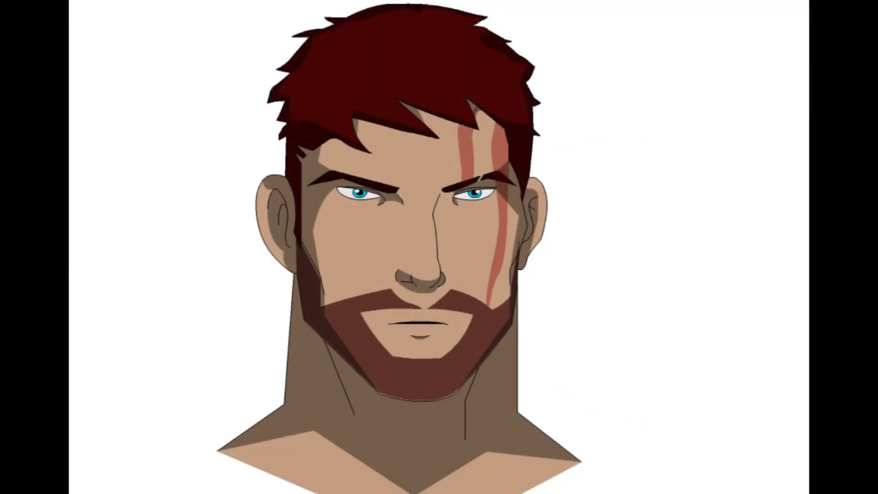